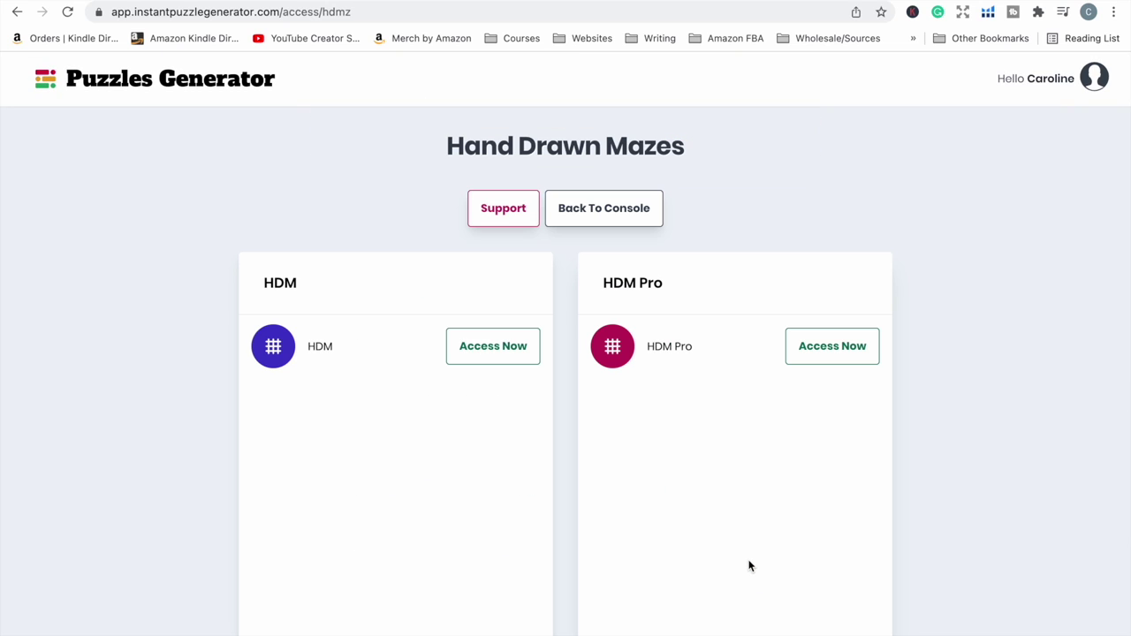
scroll(748, 566, "down", 2)
scroll(749, 565, "down", 3)
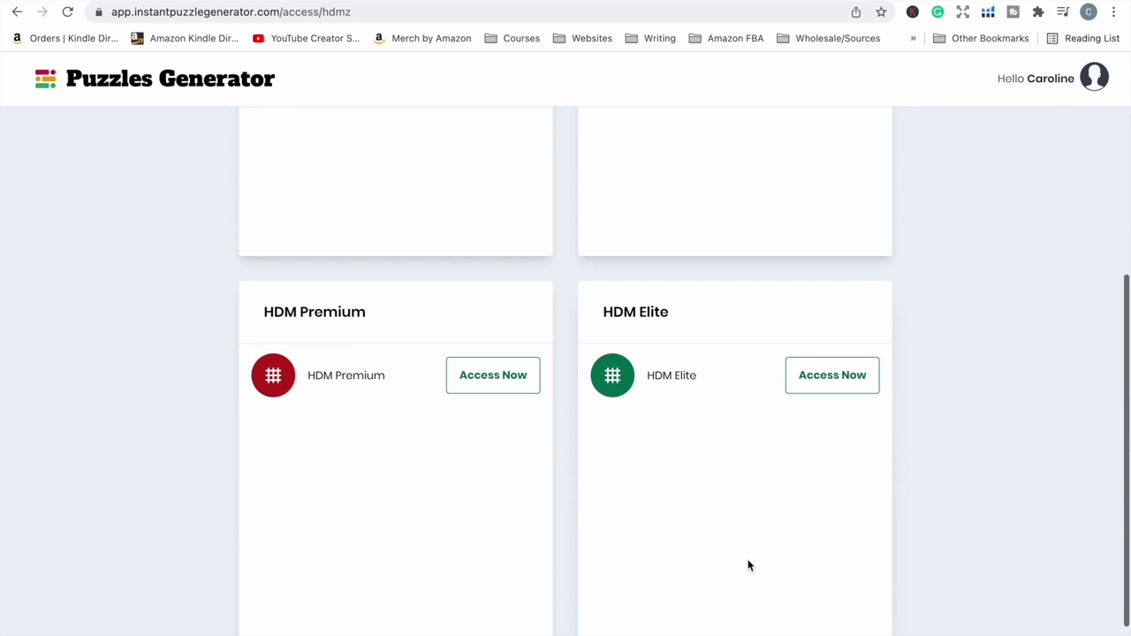
Create the 'Monkey Maze' collection under HDM Premium hand-drawn mazes and open it.
left_click(492, 389)
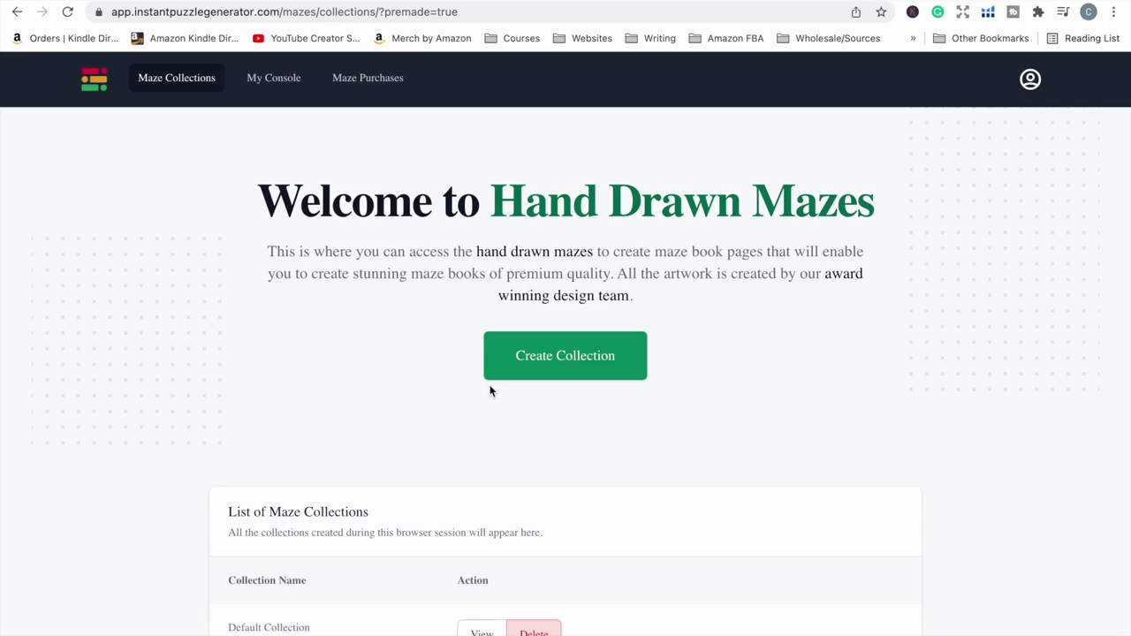
left_click(574, 342)
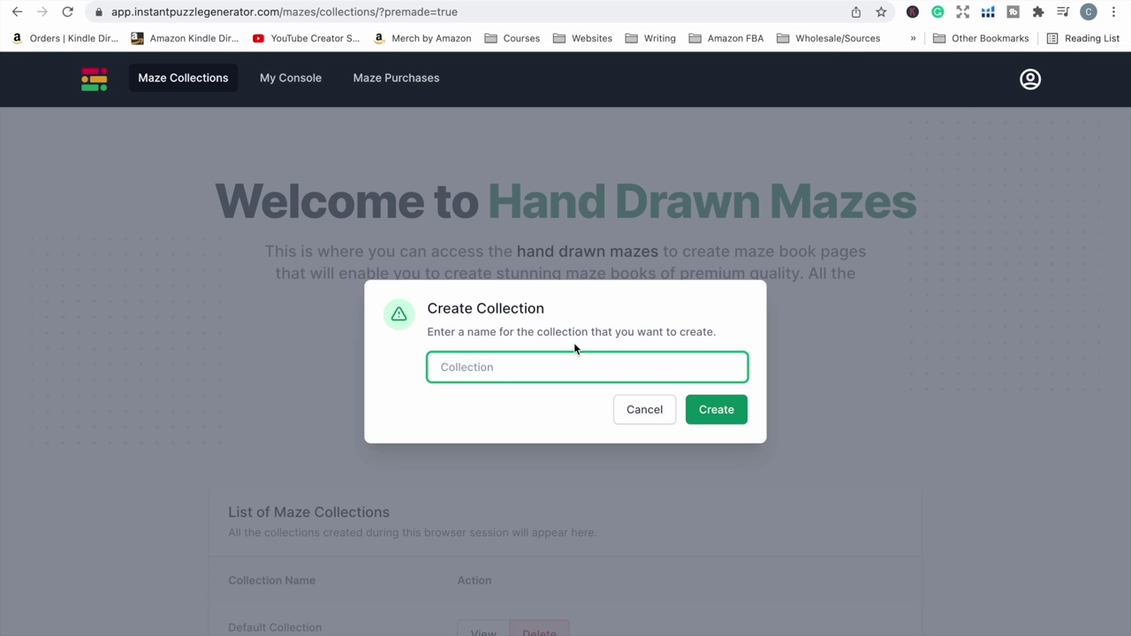
type("Monkney Maze")
left_click(729, 409)
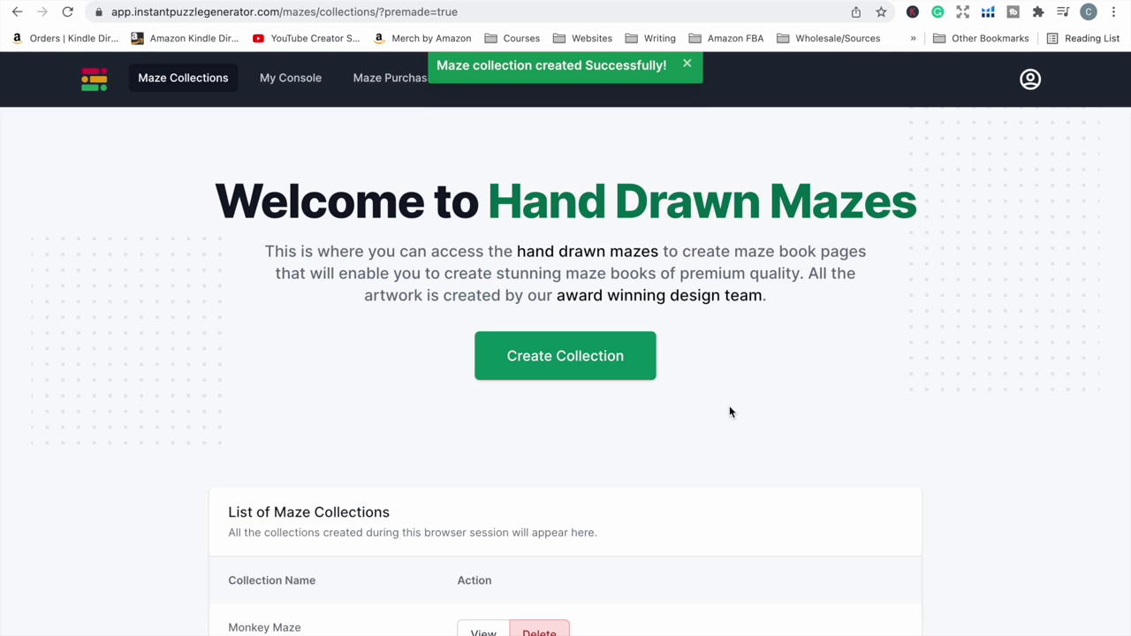
scroll(636, 479, "down", 1)
left_click(500, 576)
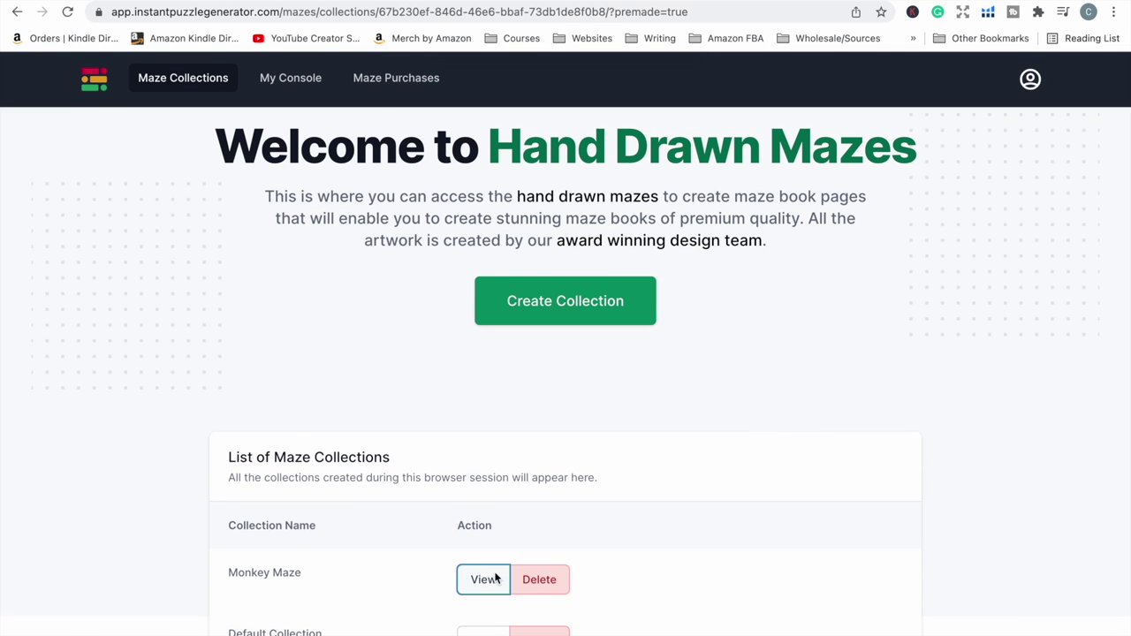
scroll(229, 354, "down", 1)
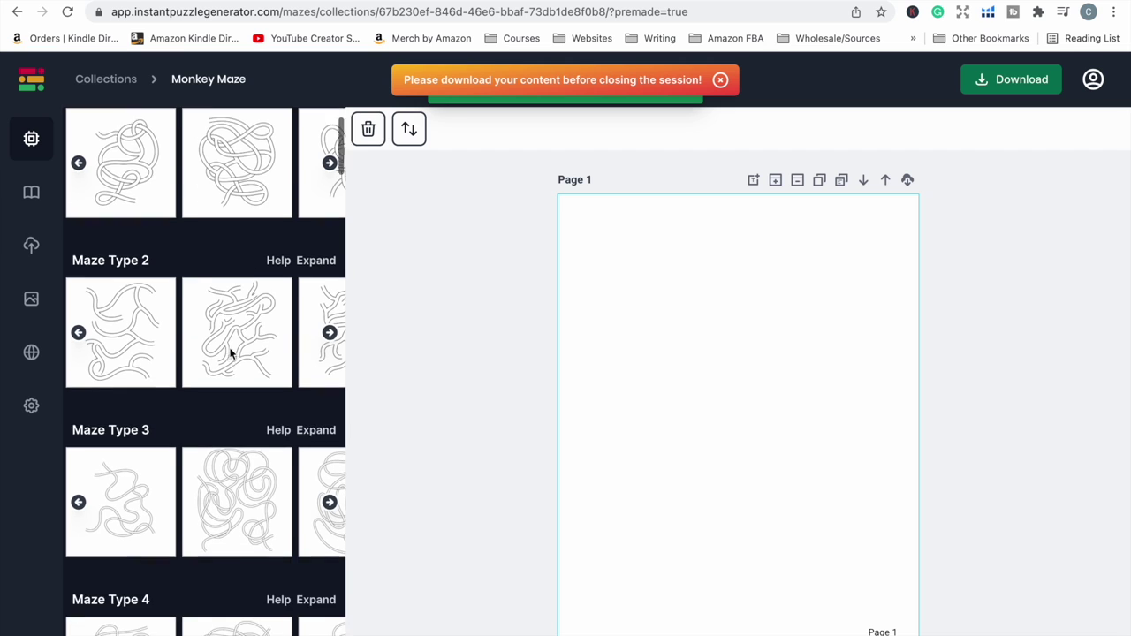
scroll(230, 353, "down", 1)
scroll(229, 353, "down", 2)
scroll(229, 353, "down", 2)
scroll(230, 354, "down", 2)
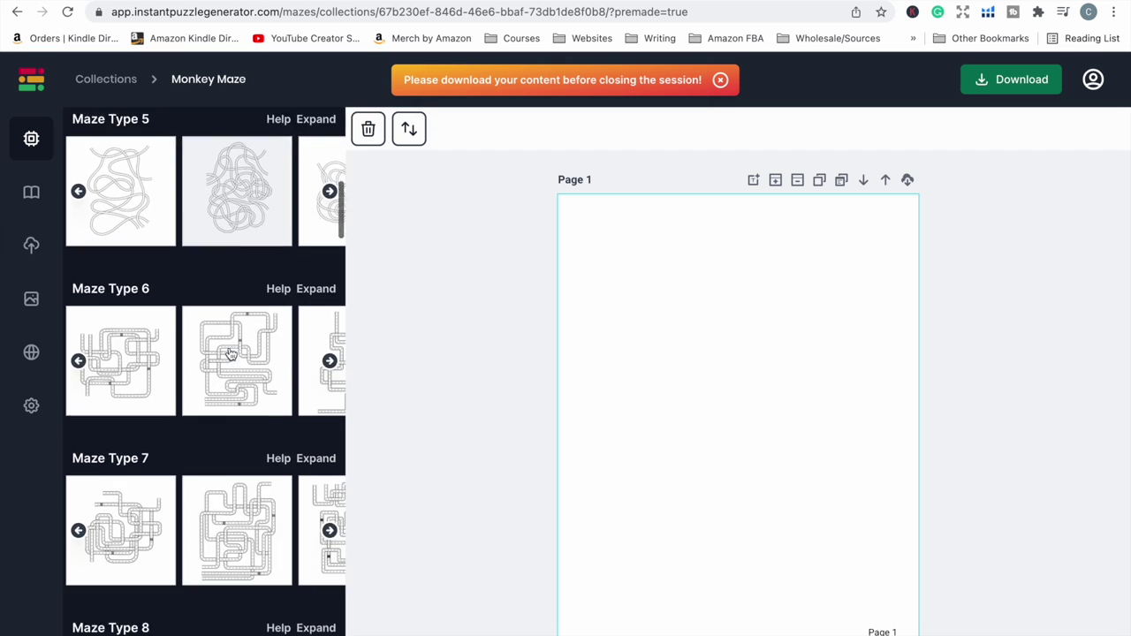
scroll(230, 354, "down", 2)
scroll(230, 354, "down", 2)
scroll(230, 353, "down", 1)
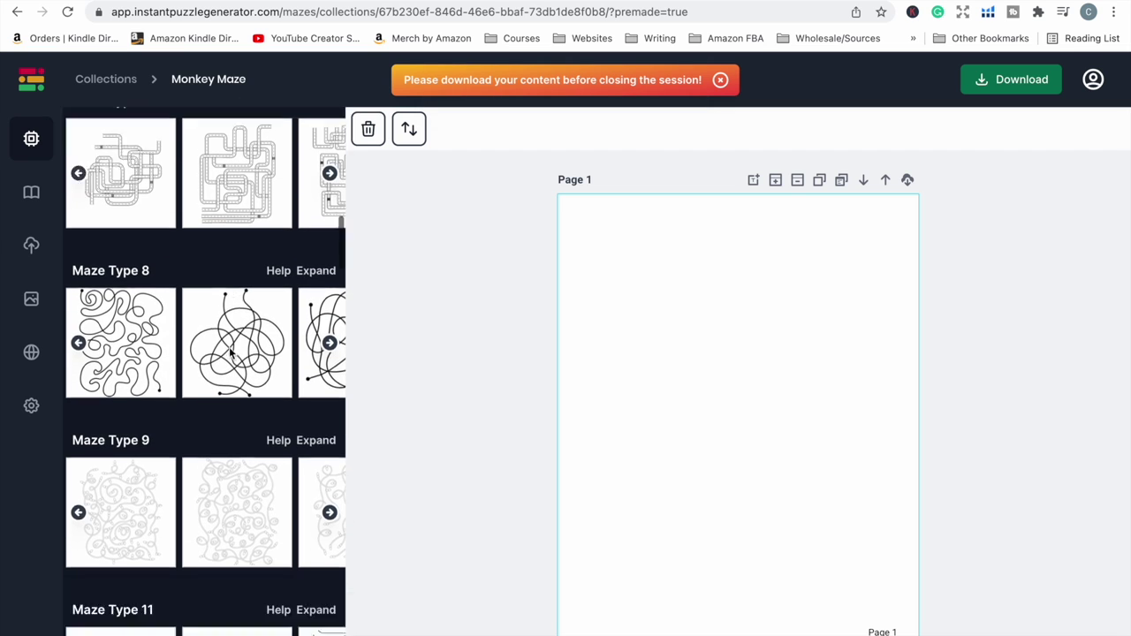
scroll(229, 354, "down", 2)
scroll(230, 354, "down", 2)
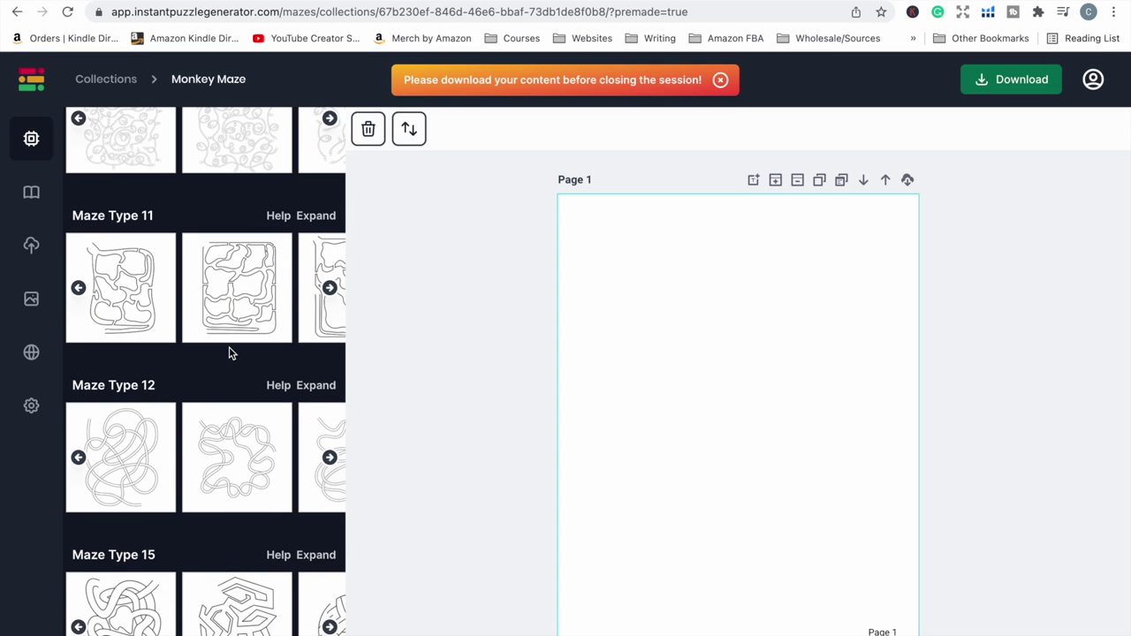
scroll(229, 353, "down", 2)
scroll(229, 353, "down", 2)
scroll(229, 354, "down", 1)
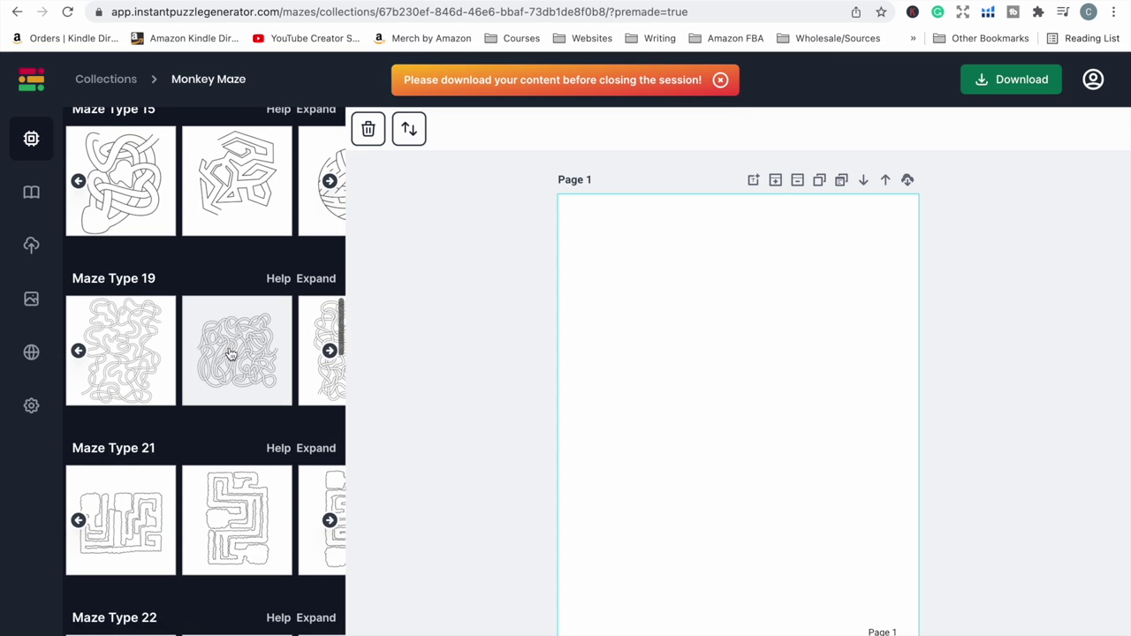
scroll(229, 354, "down", 1)
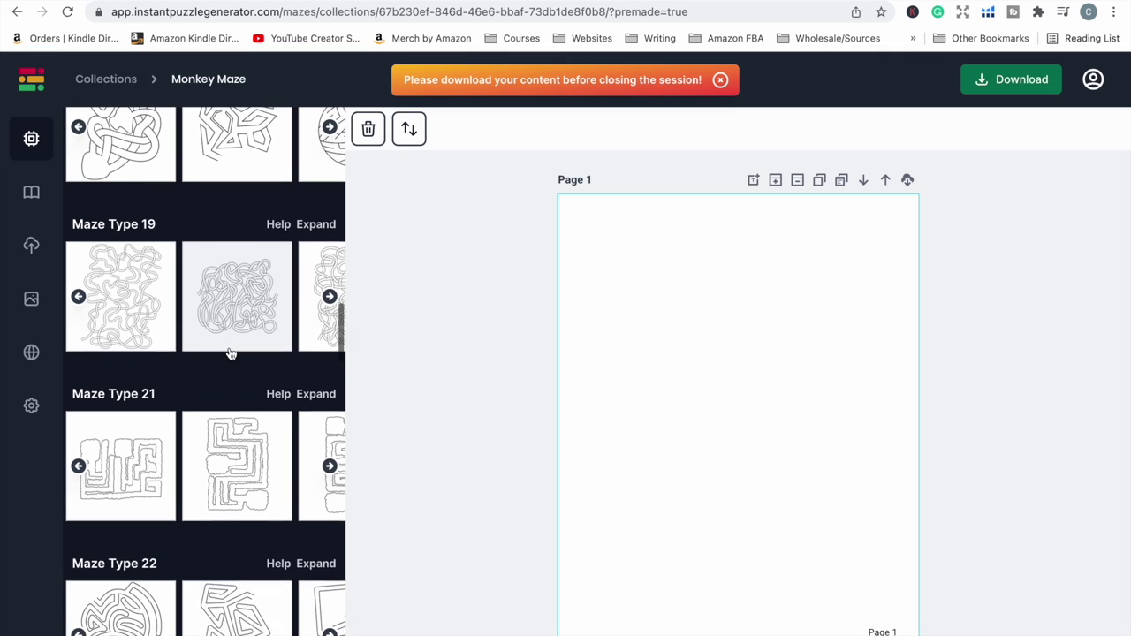
scroll(230, 353, "up", 2)
scroll(246, 232, "right", 2)
scroll(245, 232, "right", 2)
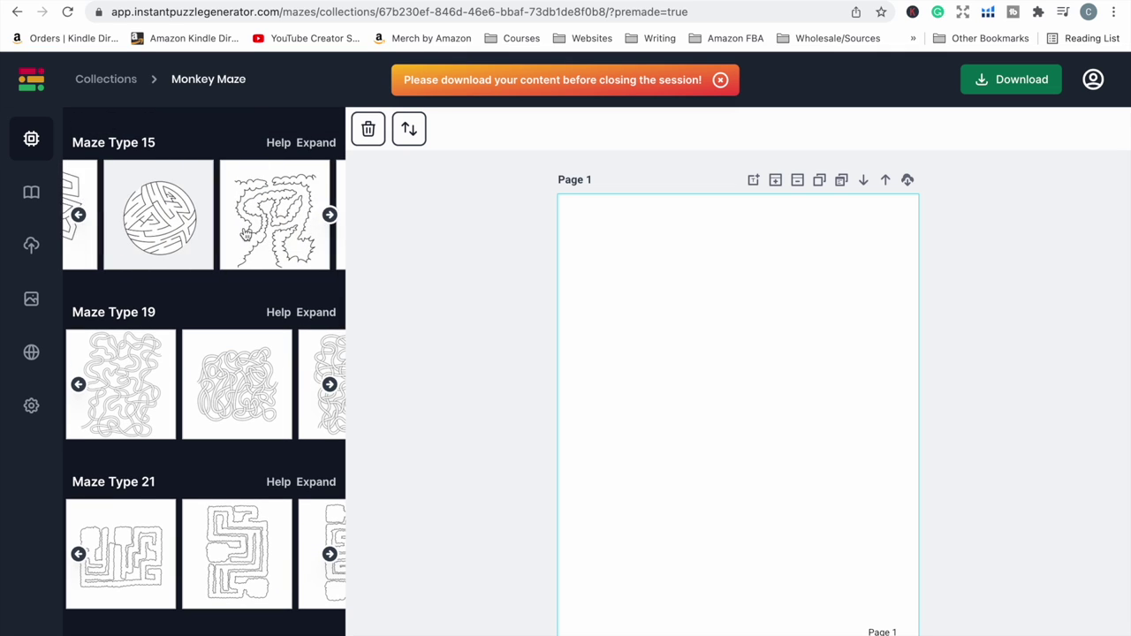
scroll(257, 371, "down", 2)
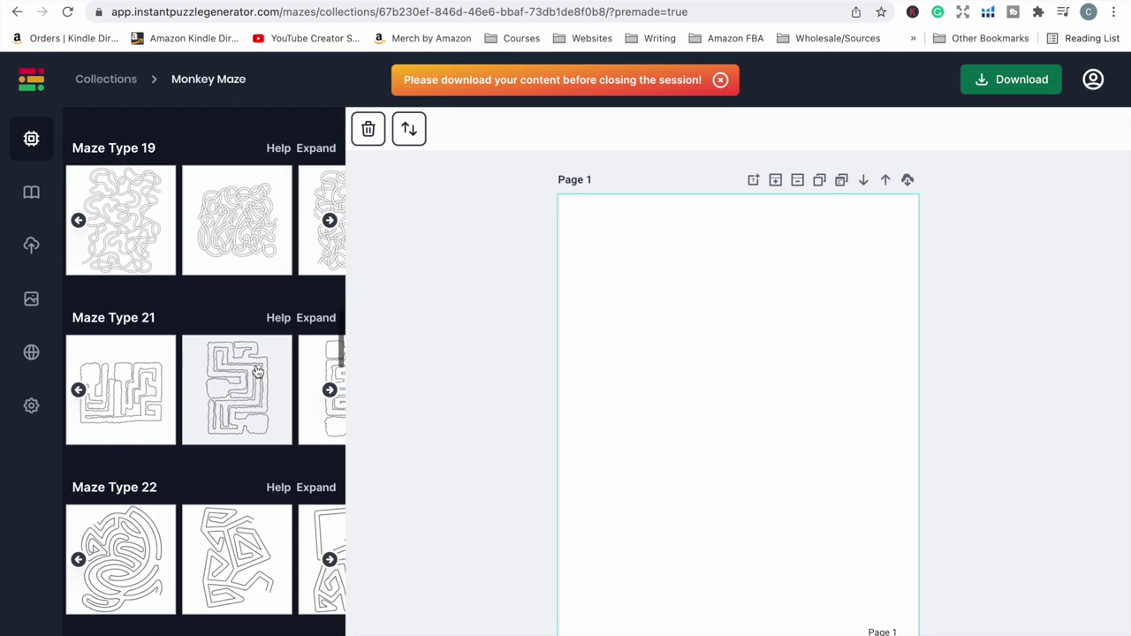
scroll(257, 371, "down", 2)
scroll(257, 371, "down", 2)
scroll(257, 371, "down", 3)
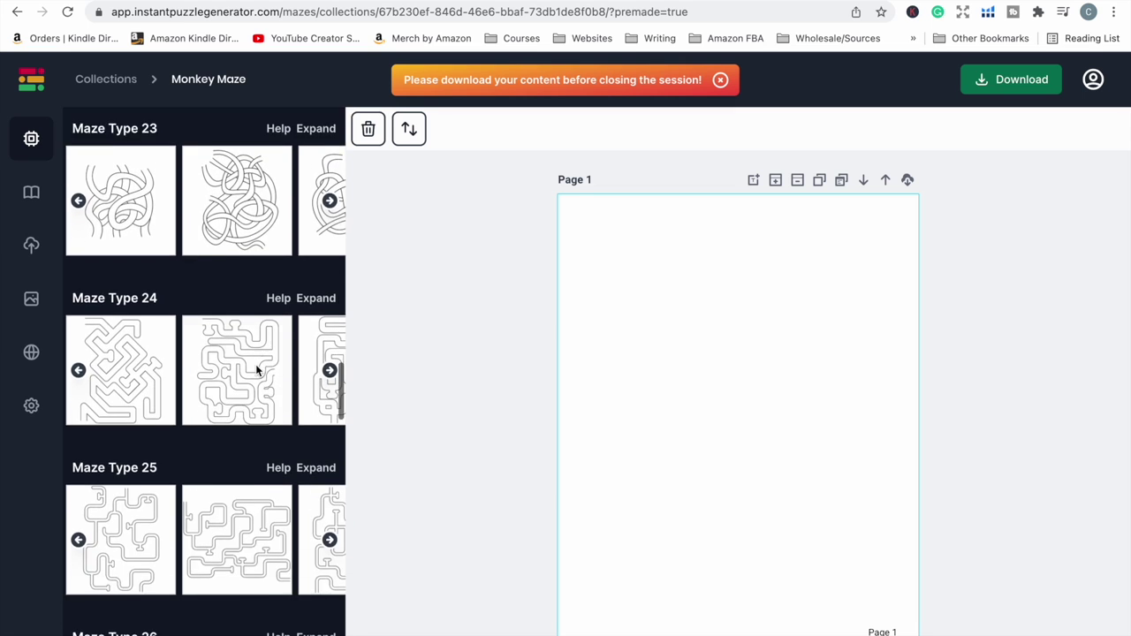
scroll(257, 371, "down", 3)
scroll(257, 371, "down", 2)
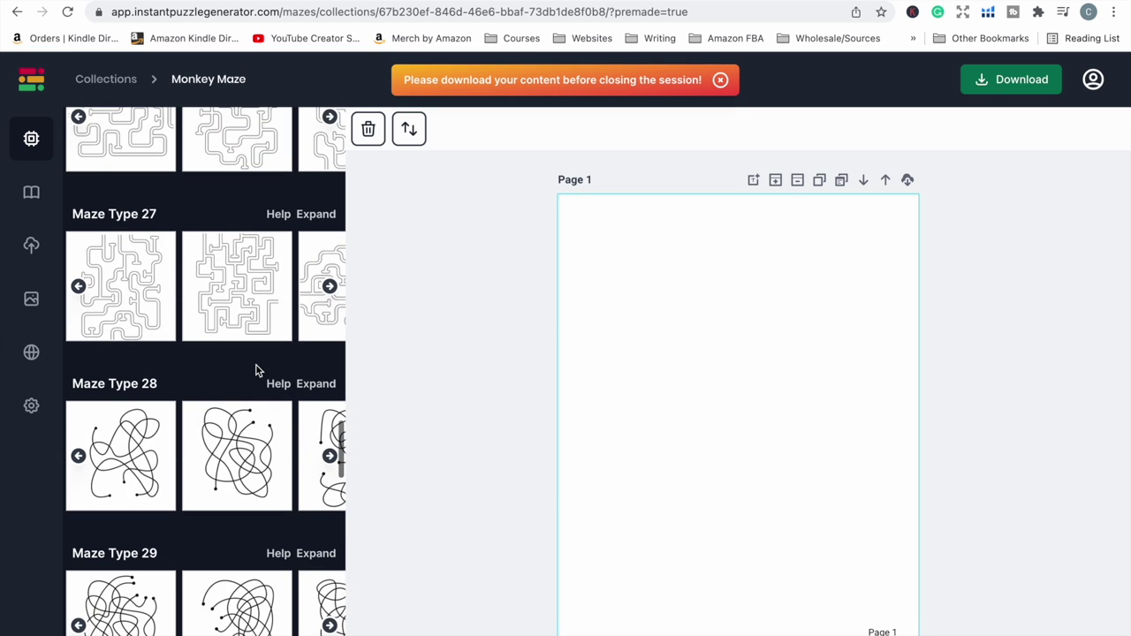
scroll(257, 372, "down", 2)
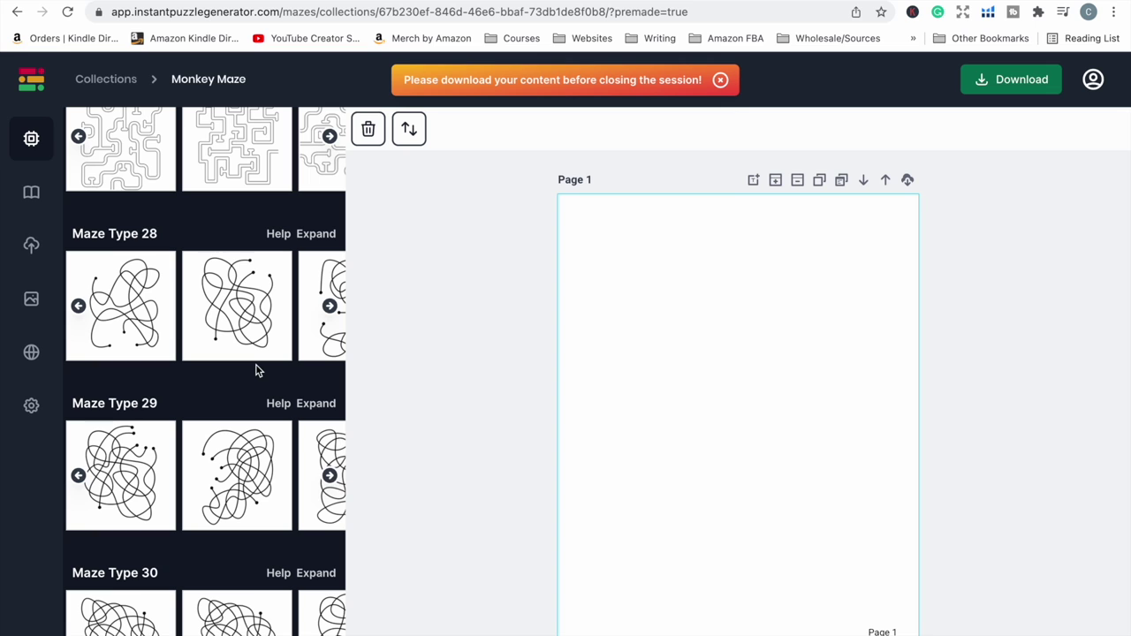
scroll(257, 371, "down", 2)
scroll(257, 371, "down", 2)
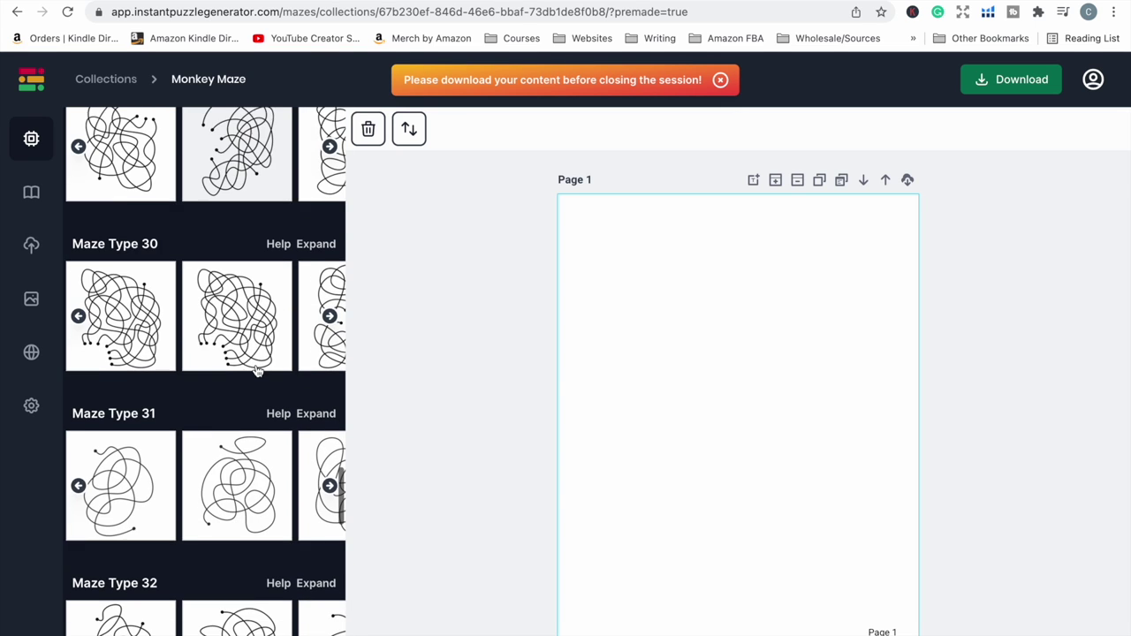
scroll(257, 371, "down", 1)
scroll(257, 371, "down", 1)
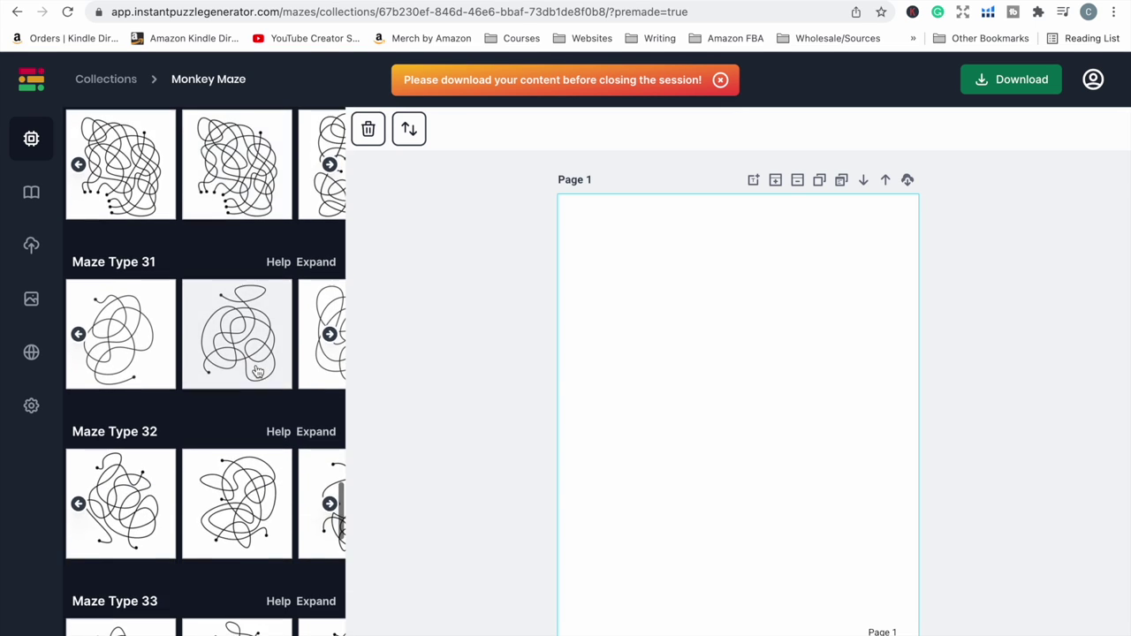
scroll(257, 371, "down", 2)
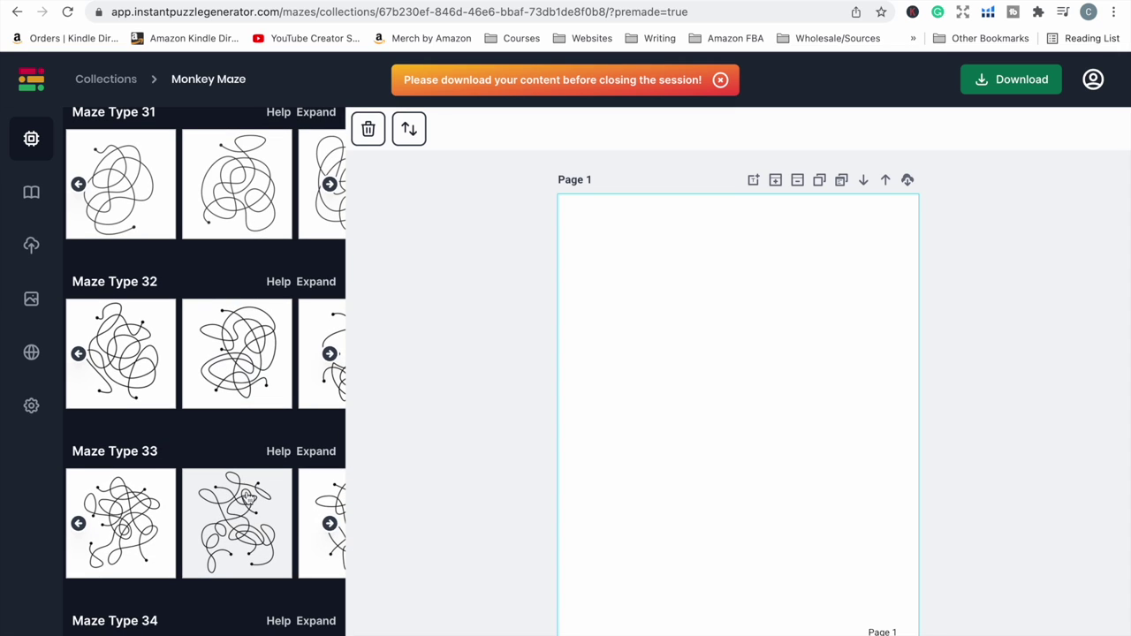
scroll(248, 498, "right", 1)
scroll(259, 533, "right", 2)
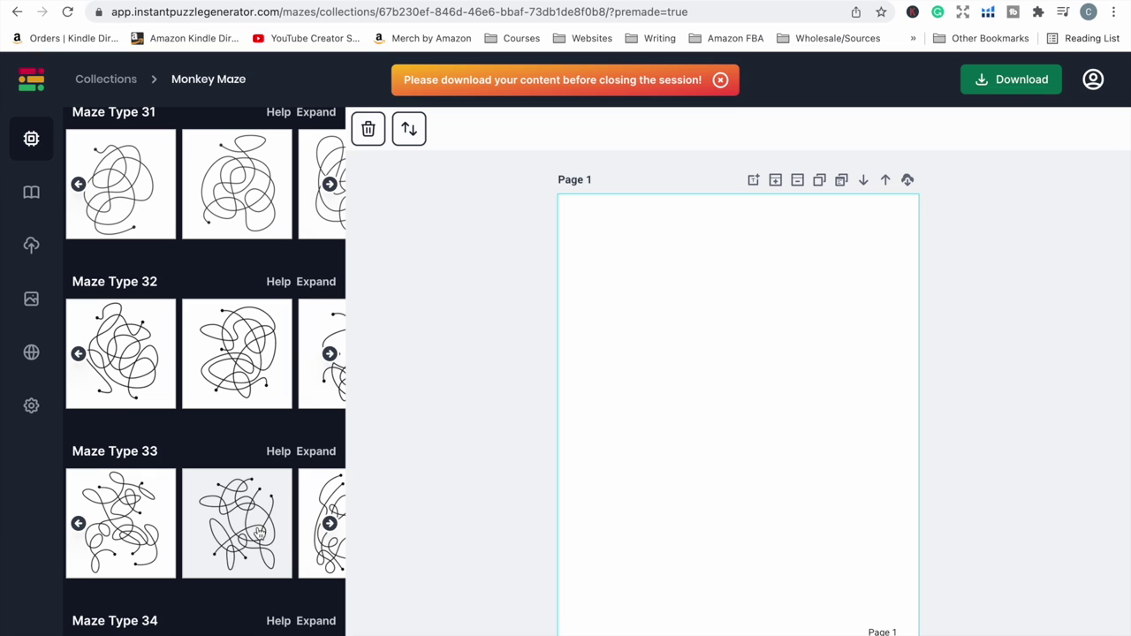
scroll(258, 533, "down", 1)
scroll(260, 532, "down", 1)
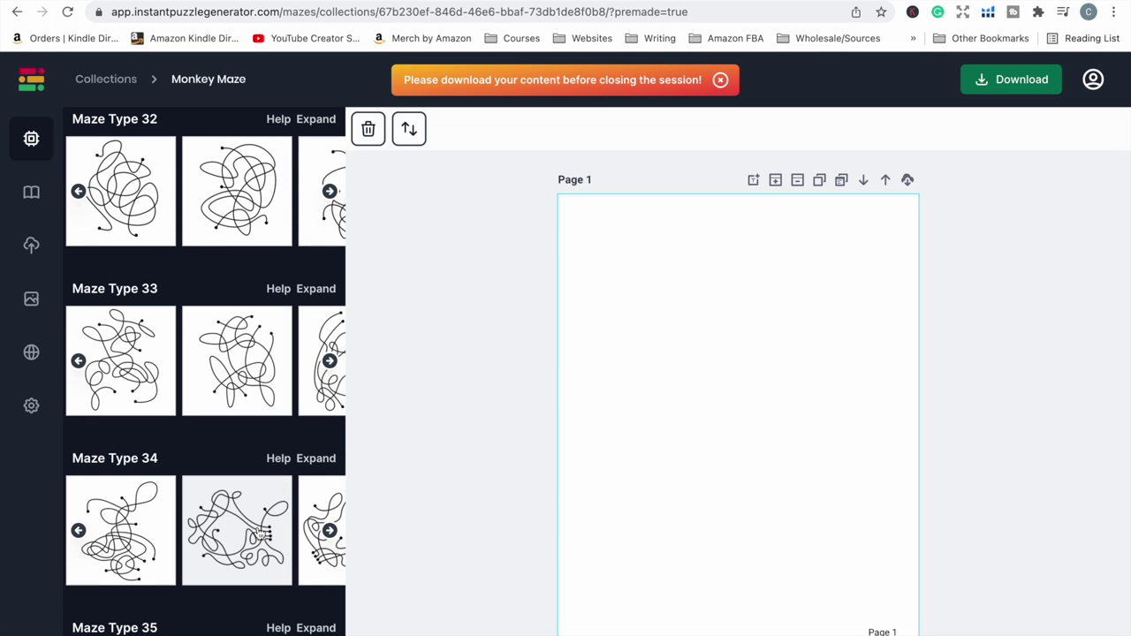
scroll(294, 579, "down", 2)
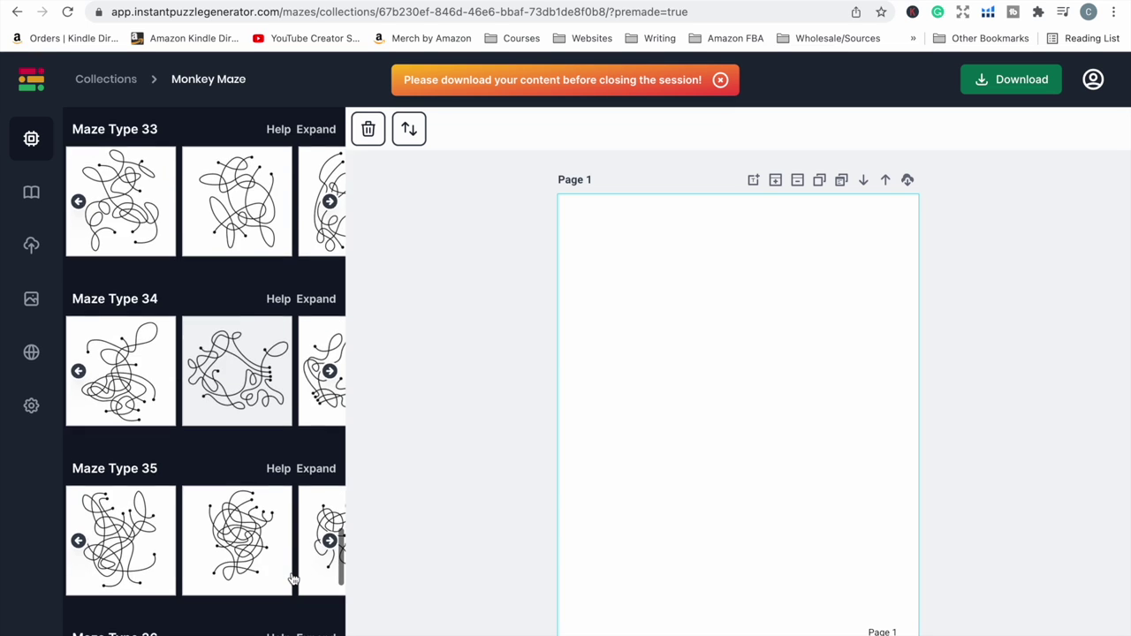
scroll(294, 579, "down", 2)
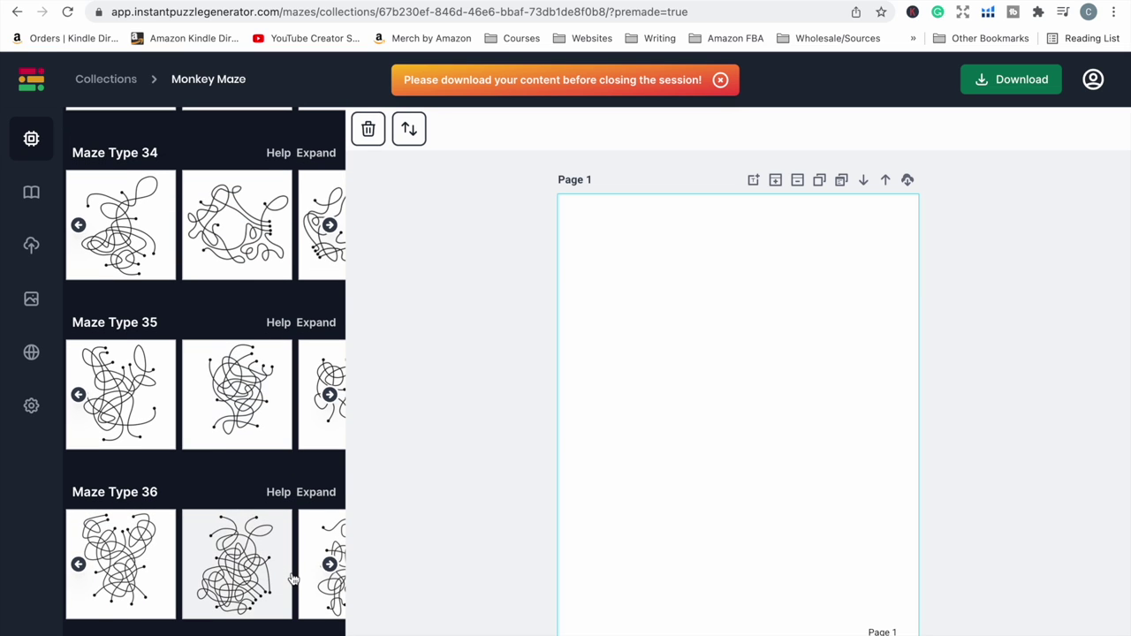
scroll(294, 578, "down", 2)
scroll(293, 579, "down", 2)
scroll(293, 579, "down", 2)
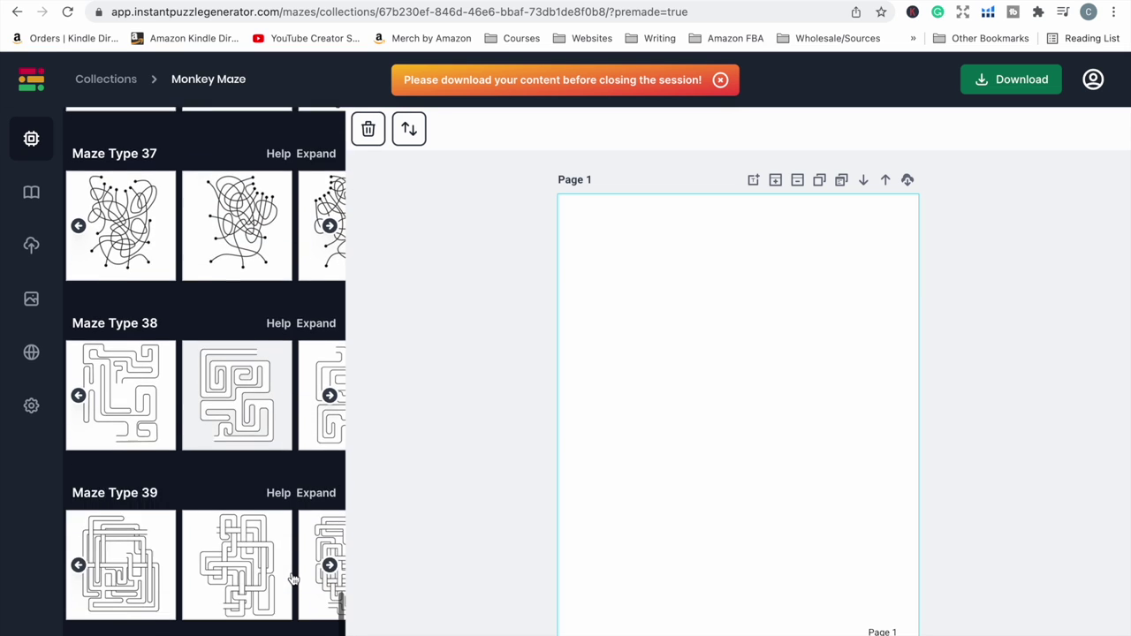
scroll(293, 579, "down", 1)
scroll(293, 579, "down", 1)
scroll(293, 578, "down", 3)
scroll(293, 578, "down", 2)
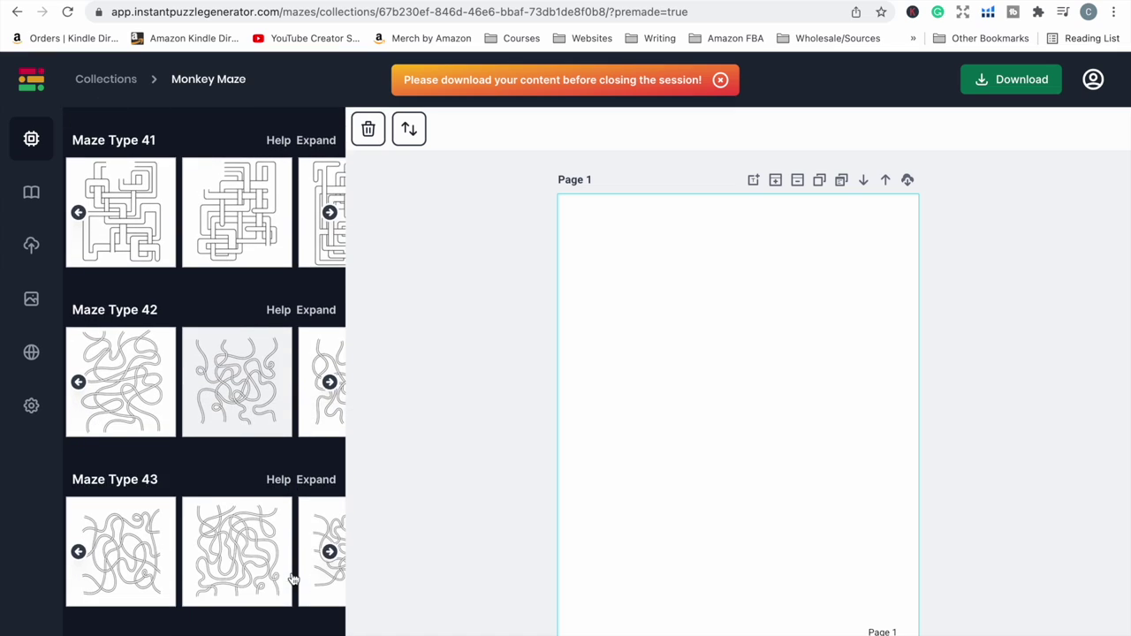
scroll(293, 578, "up", 1)
scroll(293, 578, "up", 8)
scroll(294, 579, "up", 15)
scroll(293, 579, "up", 10)
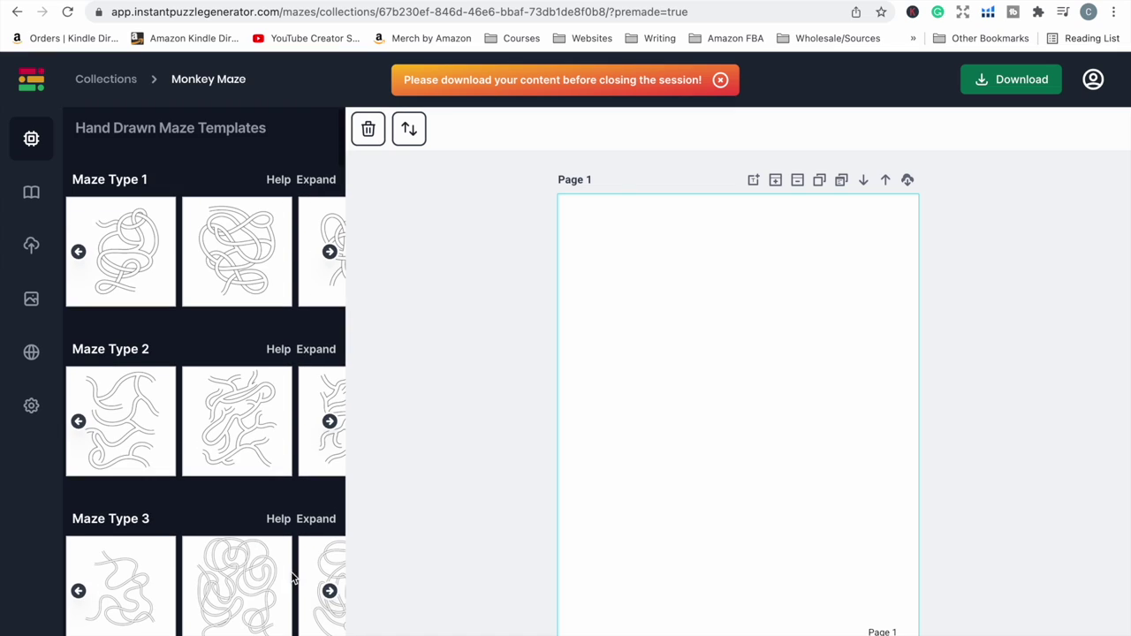
scroll(294, 579, "down", 3)
scroll(294, 579, "down", 4)
scroll(293, 579, "down", 2)
scroll(293, 578, "down", 2)
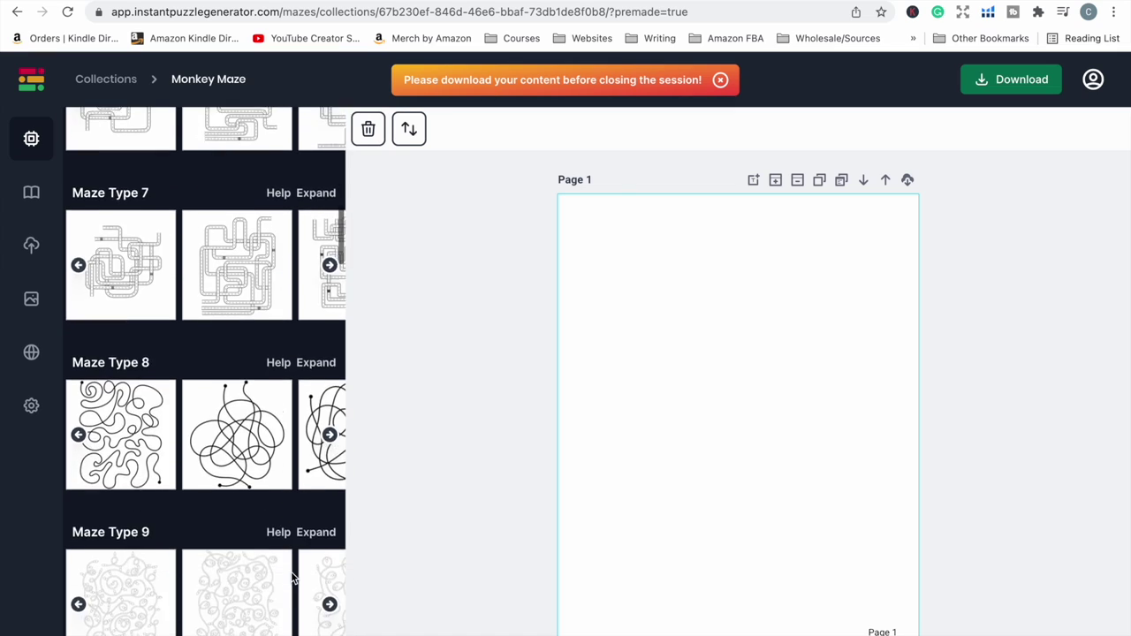
Show all Maze Type 8 templates and add a tangled maze design to Page 1.
left_click(318, 363)
scroll(322, 364, "up", 3)
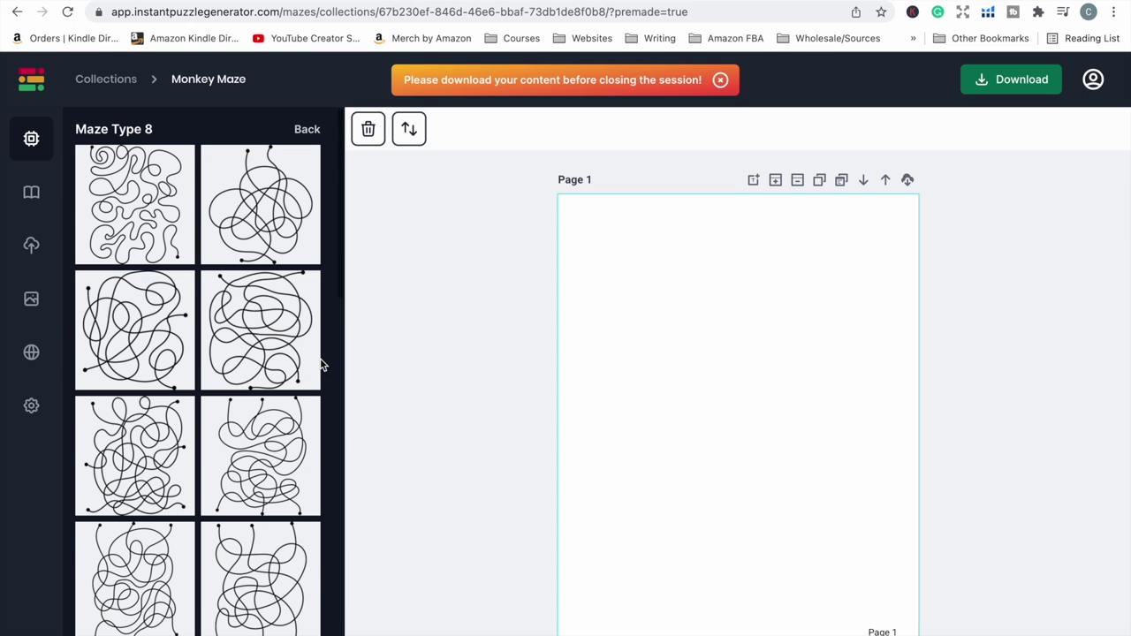
scroll(200, 402, "down", 2)
scroll(196, 403, "down", 3)
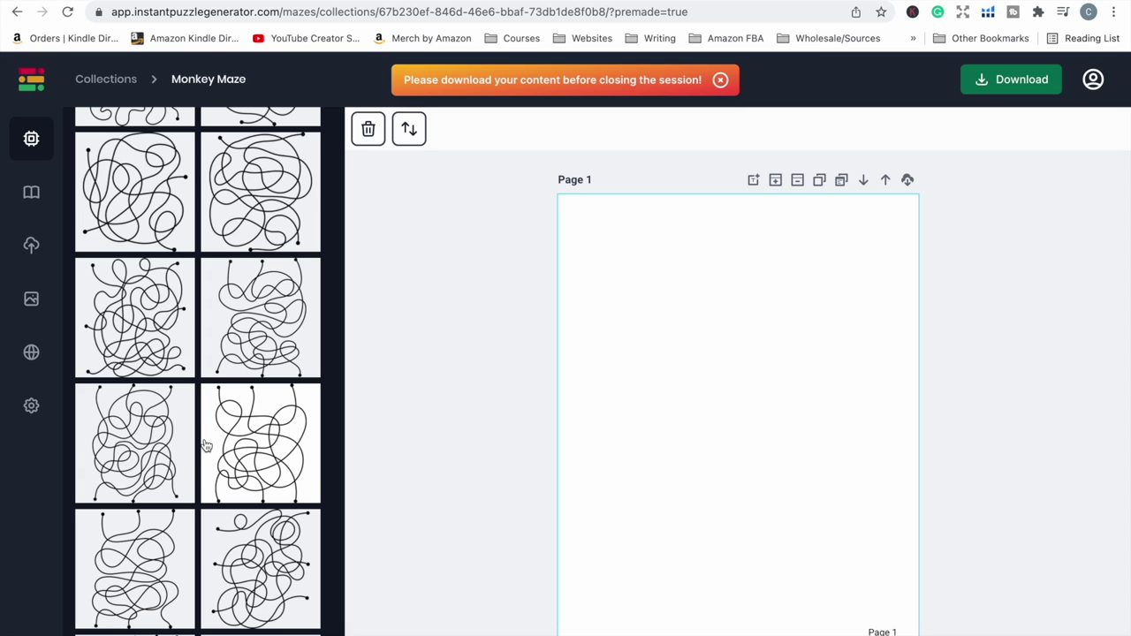
scroll(210, 470, "down", 1)
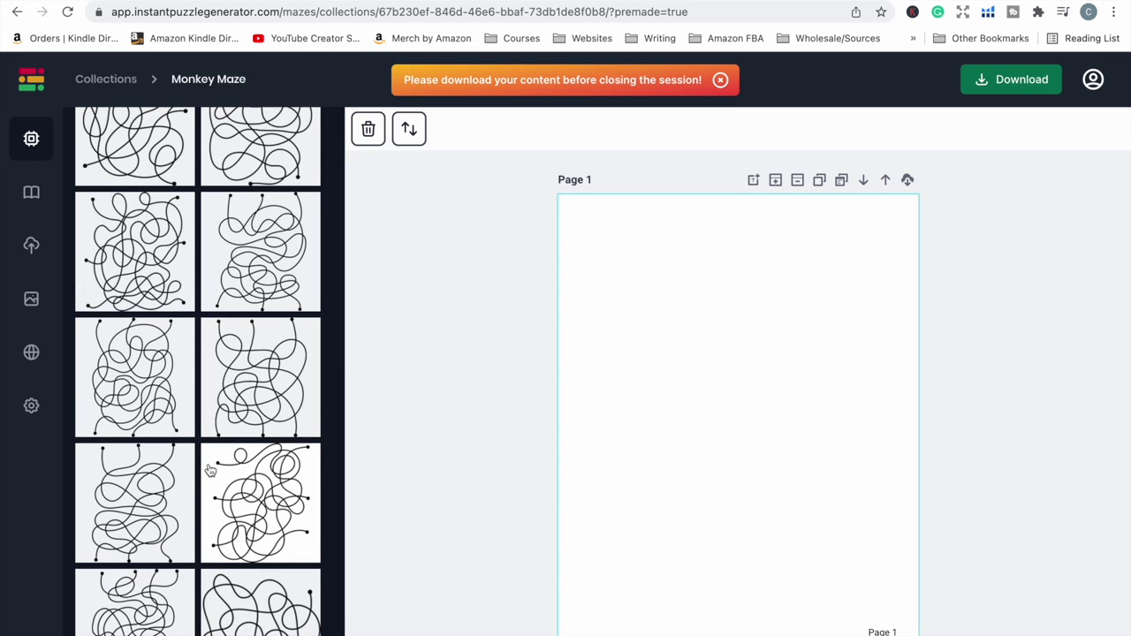
scroll(210, 470, "up", 1)
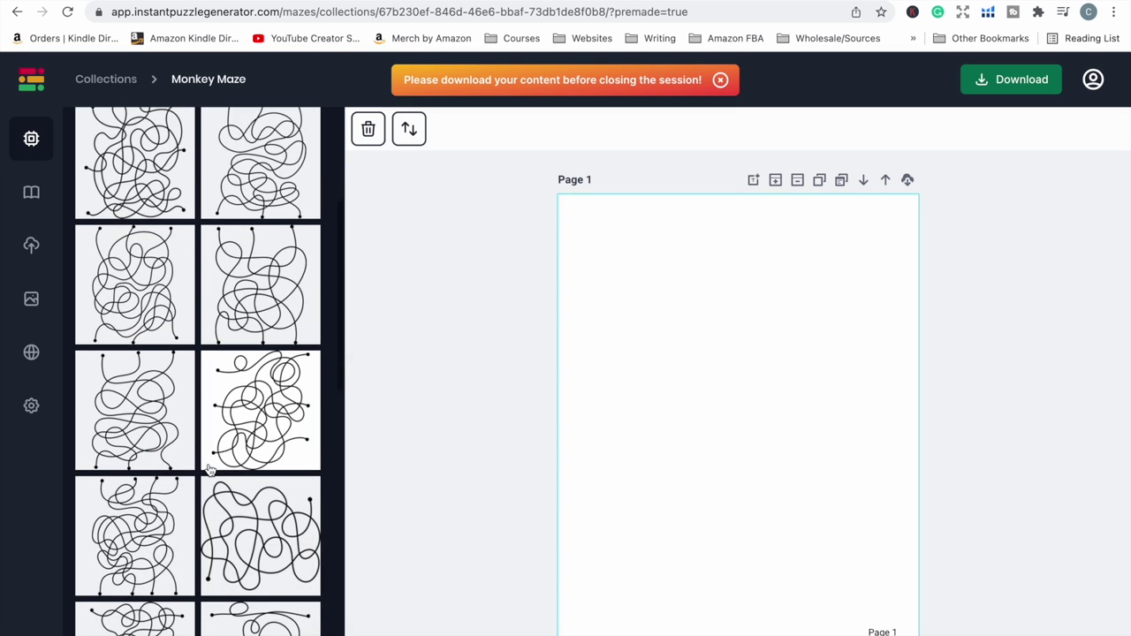
scroll(210, 470, "down", 1)
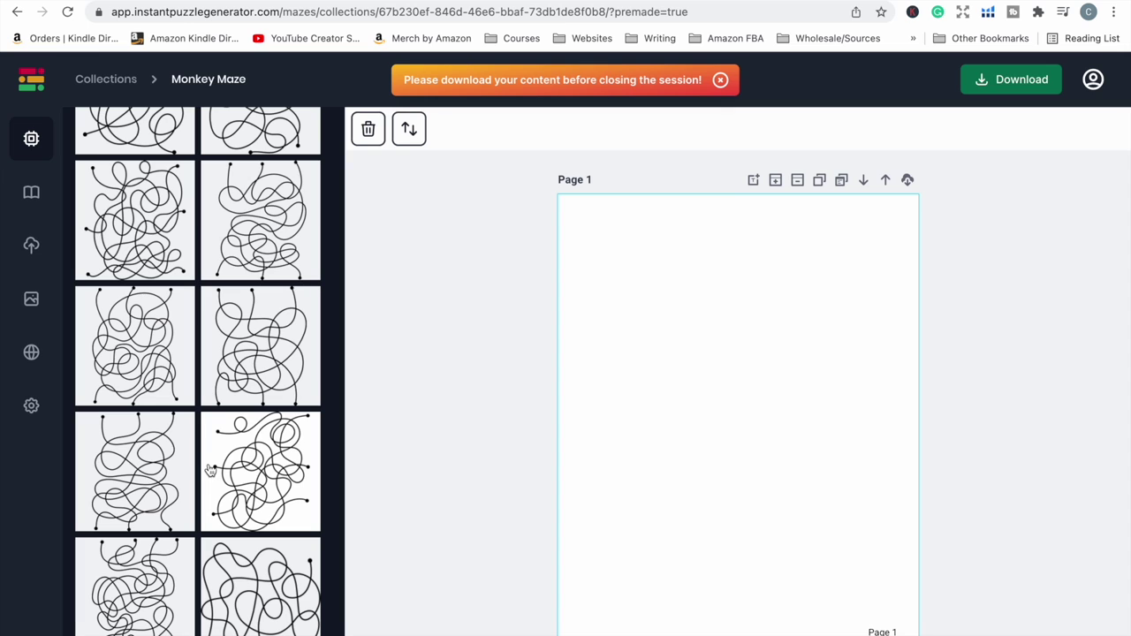
left_click(261, 346)
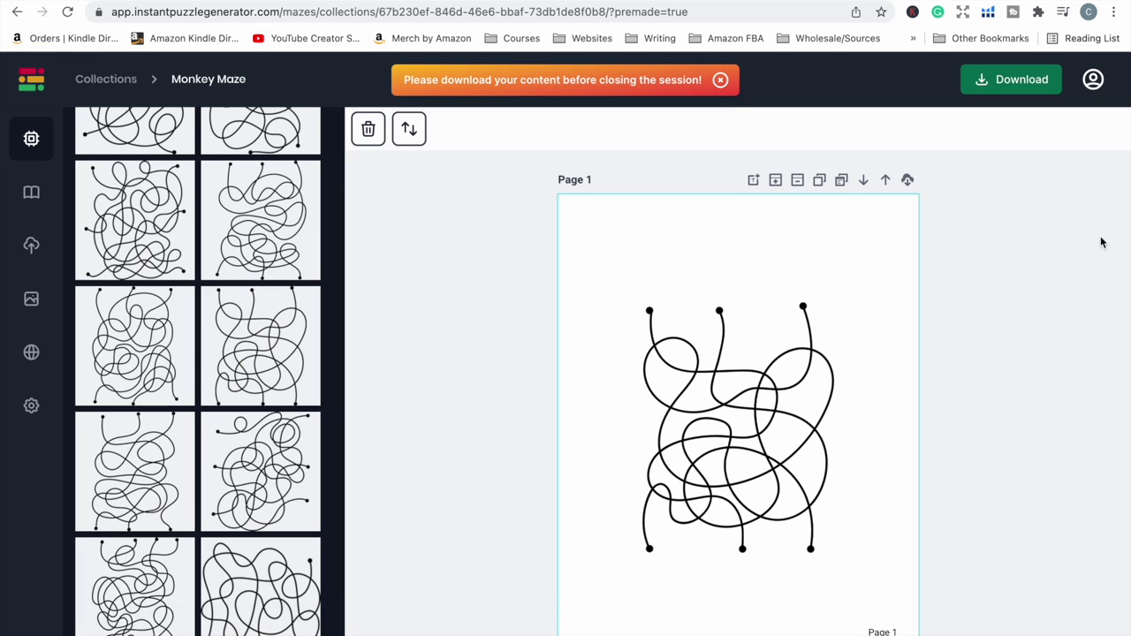
Set Page Numbering Format to No Numbering and bring up the Images upload panel.
left_click(31, 406)
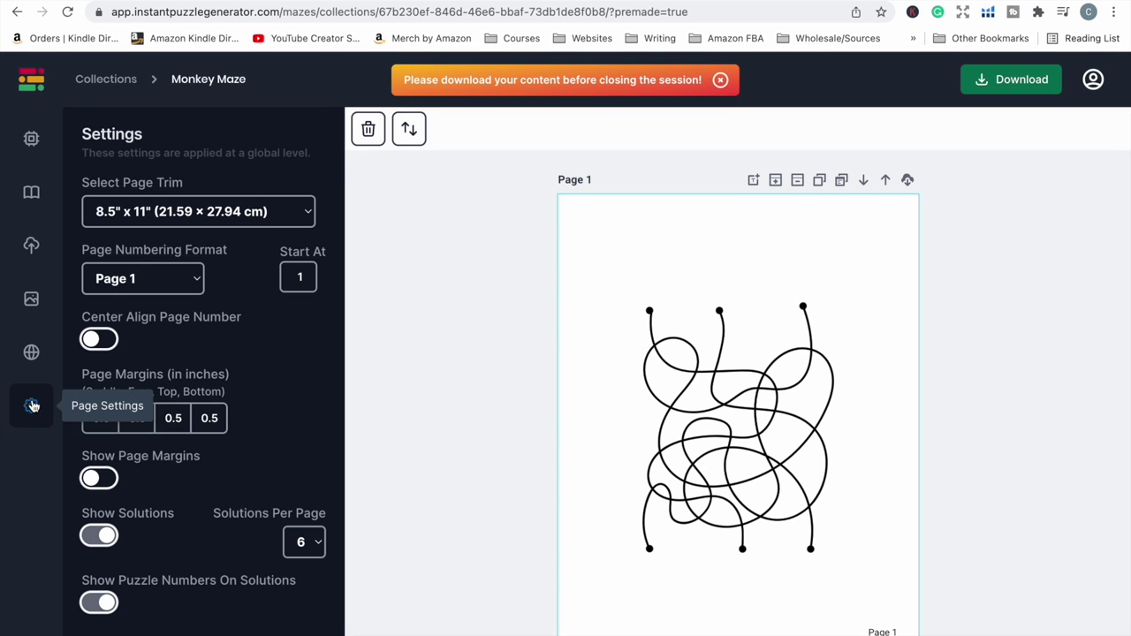
left_click(142, 275)
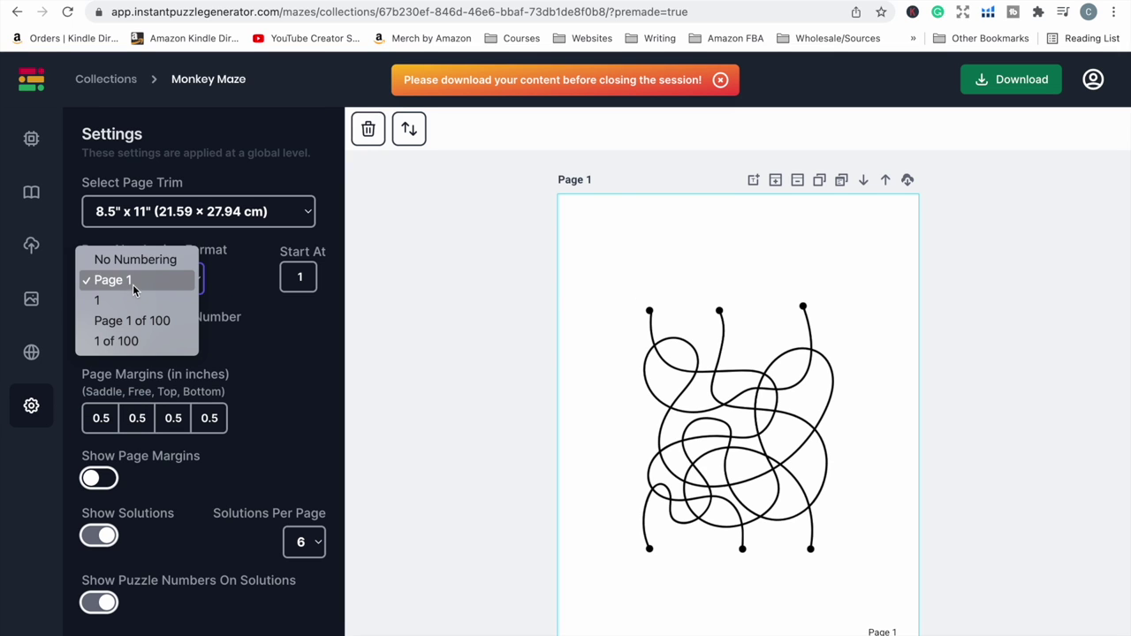
left_click(32, 249)
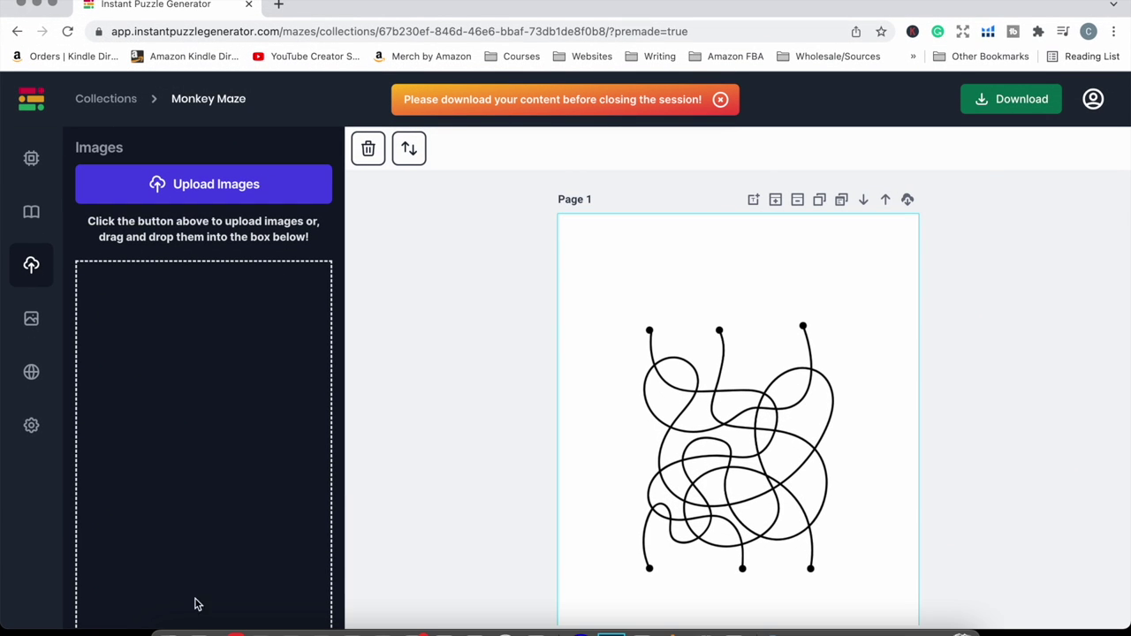
Upload the four monkey image files and the jungle images into the app.
left_click(168, 629)
left_click(629, 77)
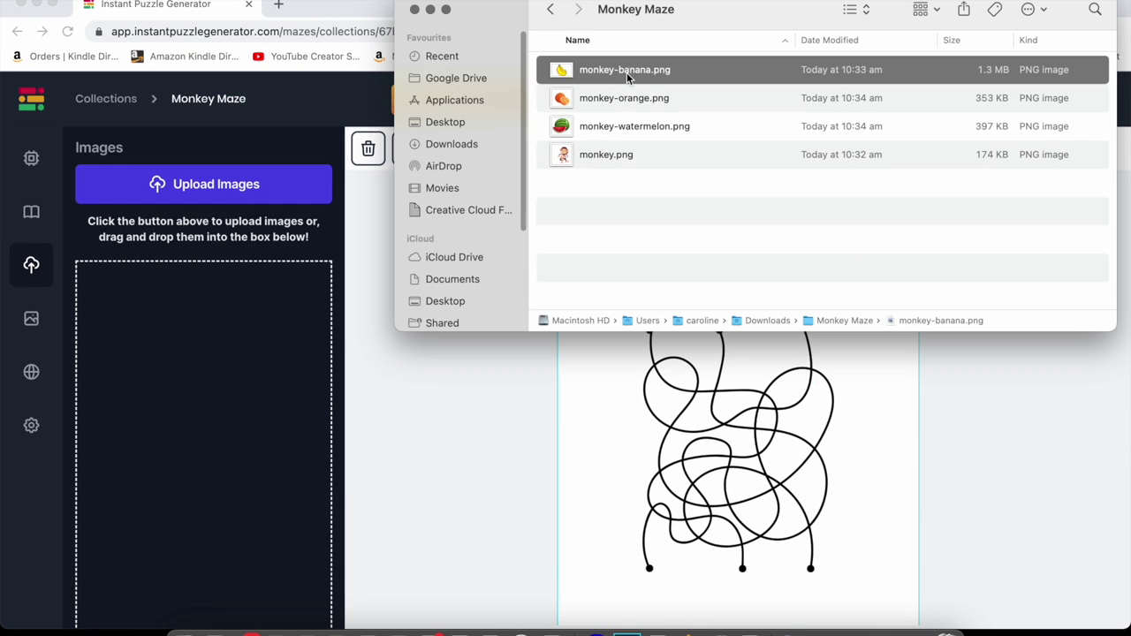
left_click(612, 157, "shift")
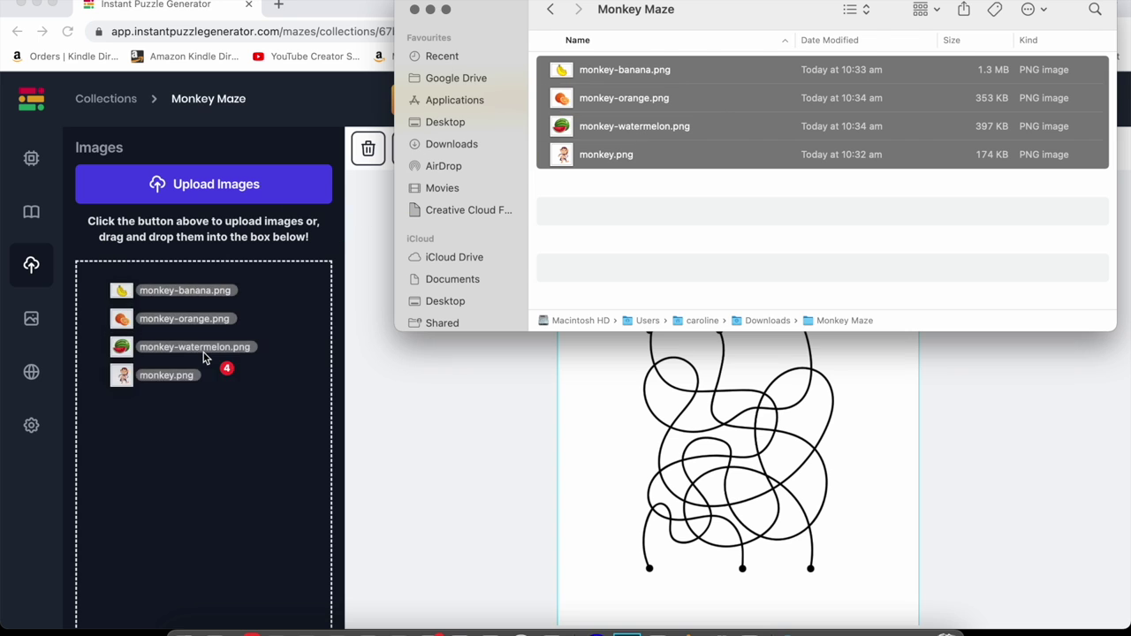
left_click_drag(643, 138, 205, 355)
left_click(184, 629)
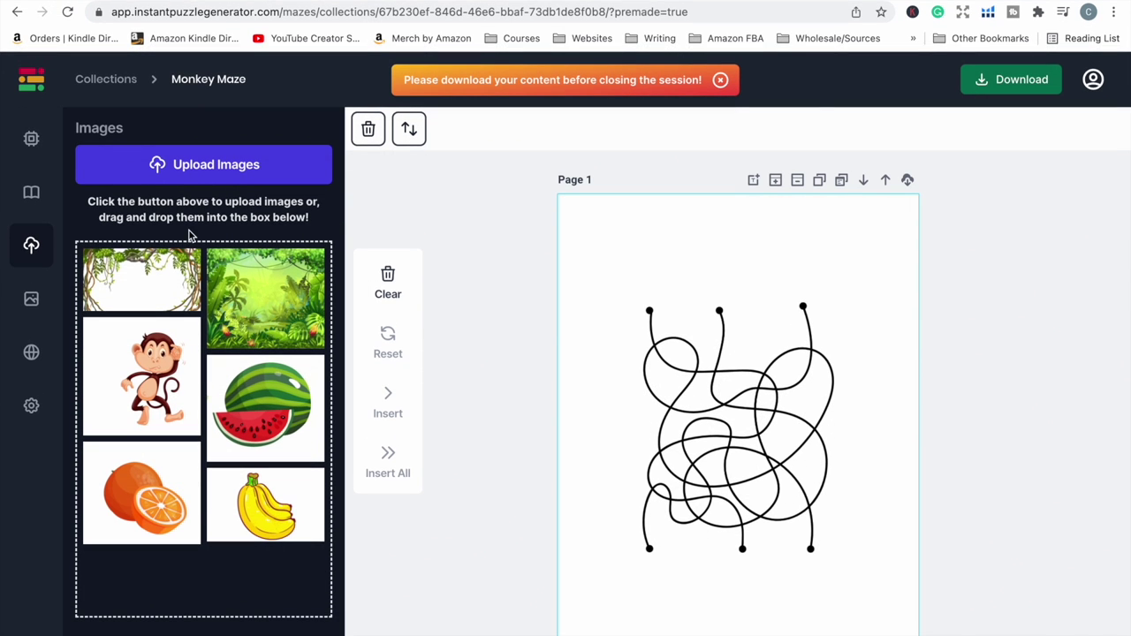
Insert the jungle scene, stretch it over the whole page, and move it to the back.
left_click(242, 297)
left_click(387, 402)
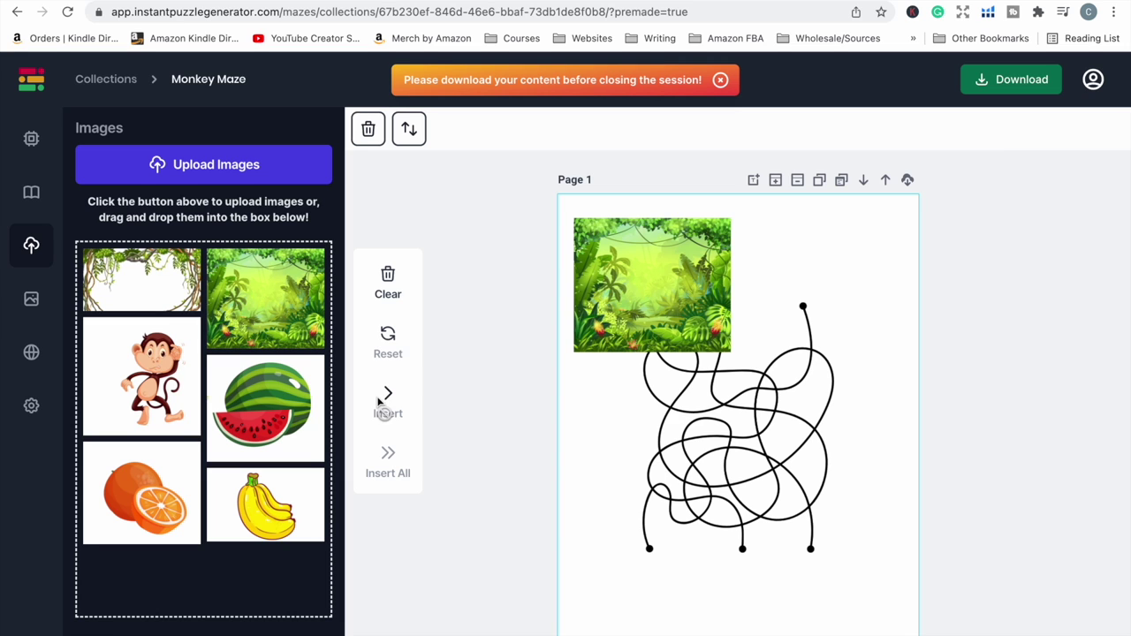
left_click(578, 243)
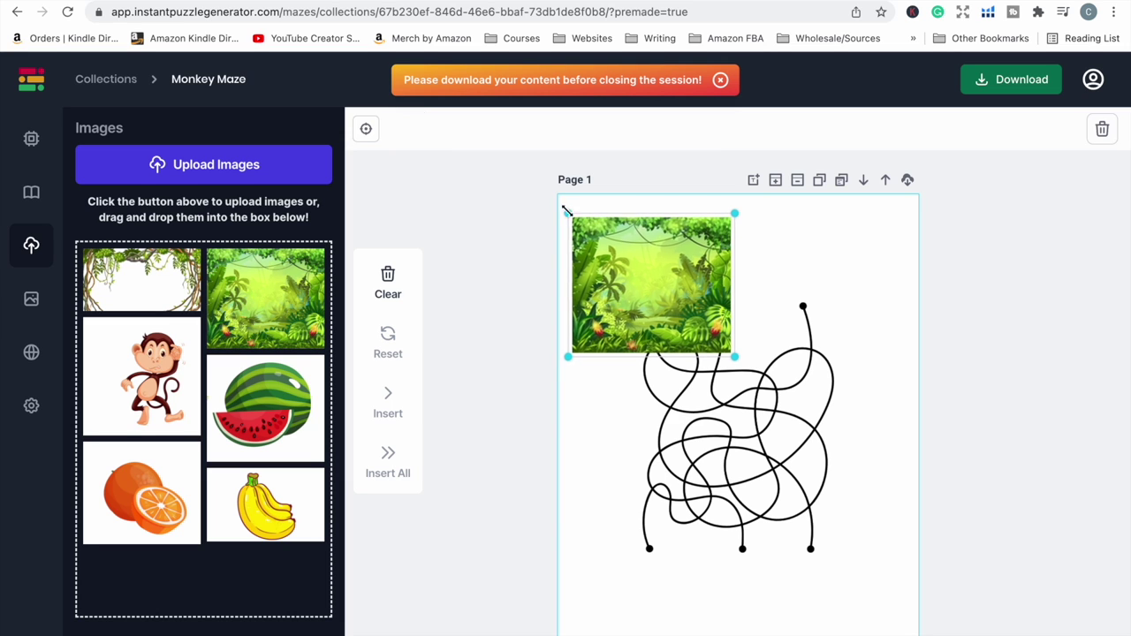
left_click_drag(567, 209, 541, 189)
left_click(750, 403)
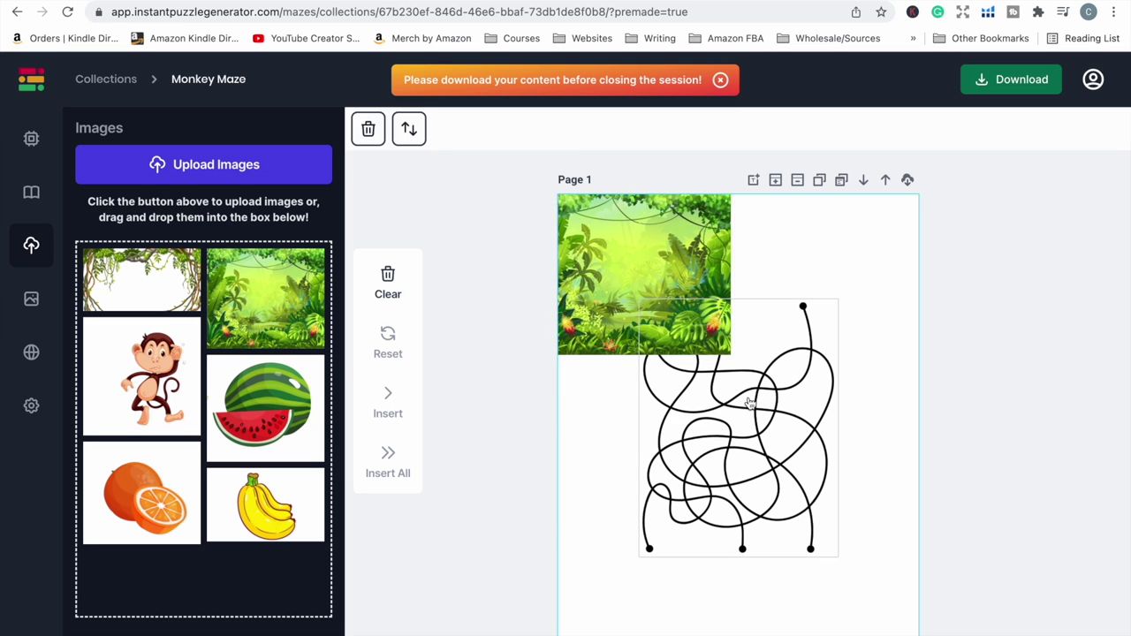
left_click(732, 353)
mouse_move(732, 354)
left_mouse_down()
mouse_move(865, 578)
mouse_move(918, 635)
left_mouse_up()
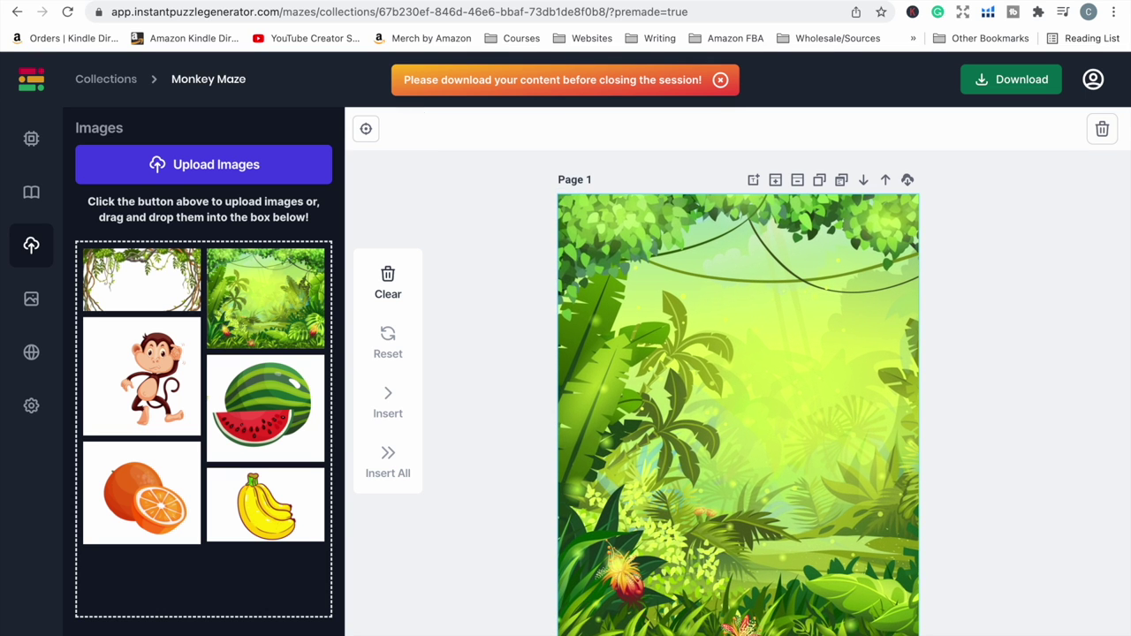
mouse_move(917, 604)
left_mouse_down()
mouse_move(871, 586)
mouse_move(616, 595)
mouse_move(789, 591)
left_mouse_up()
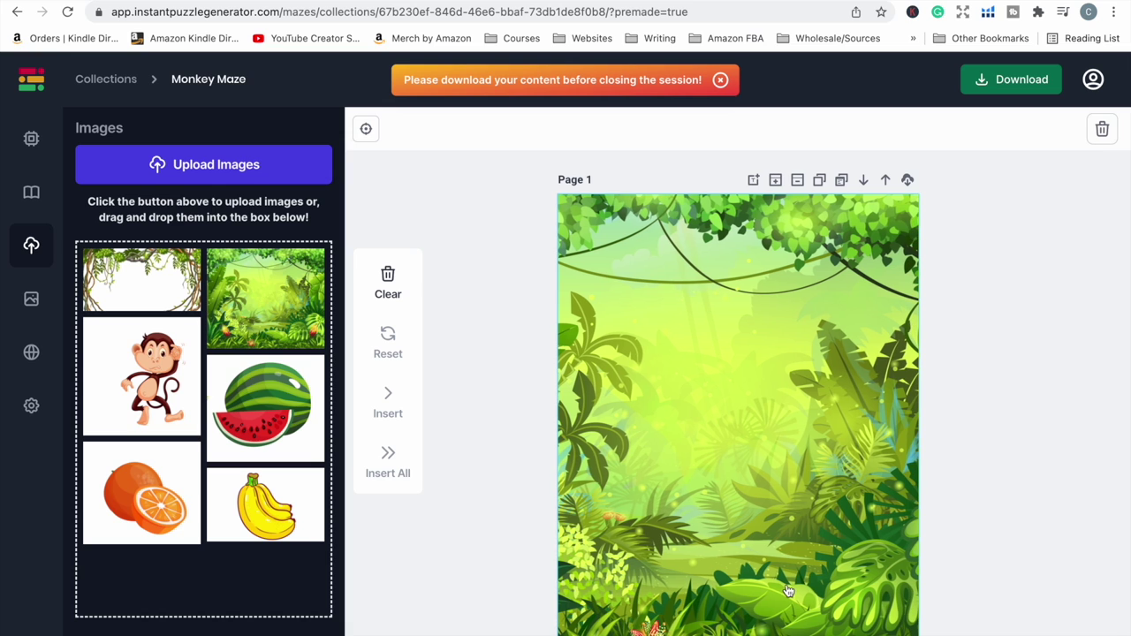
right_click(629, 280)
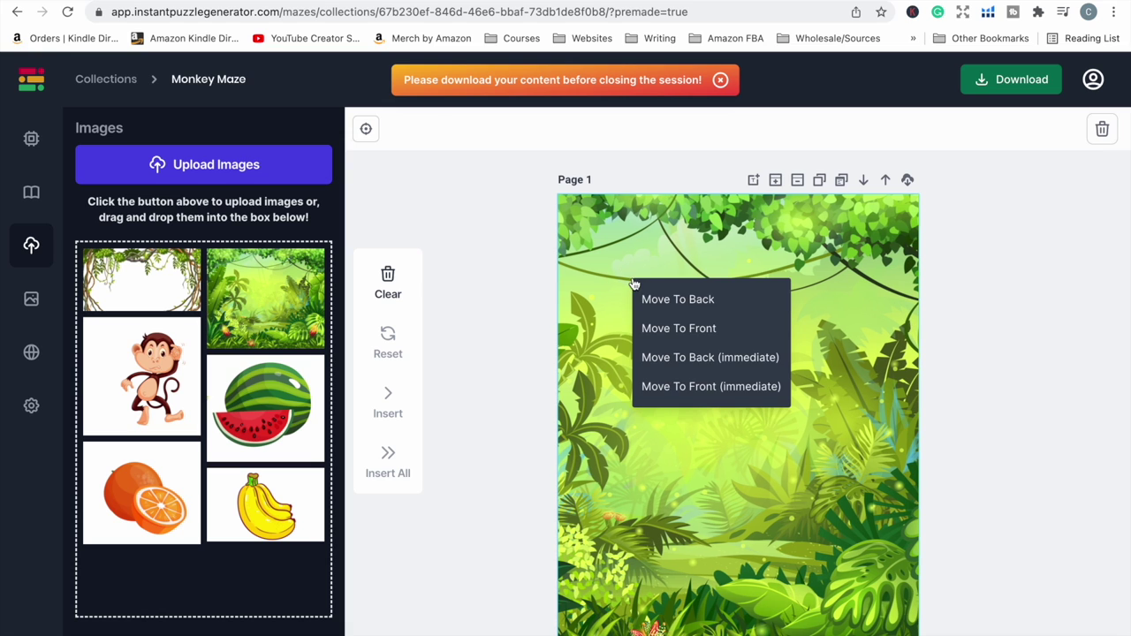
left_click(667, 301)
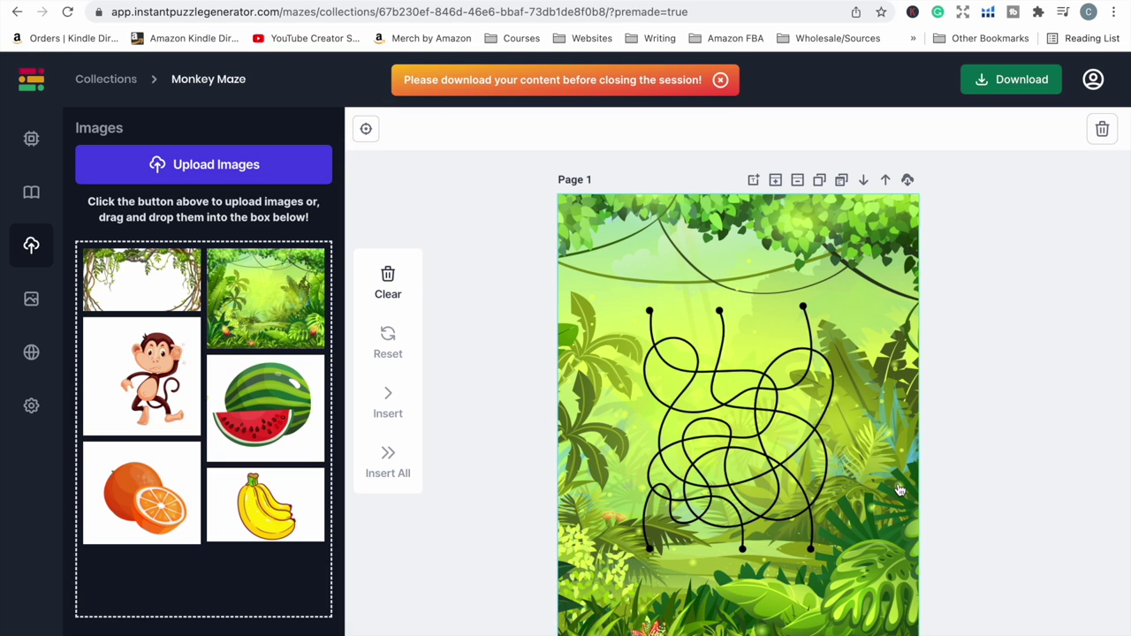
left_click(151, 281)
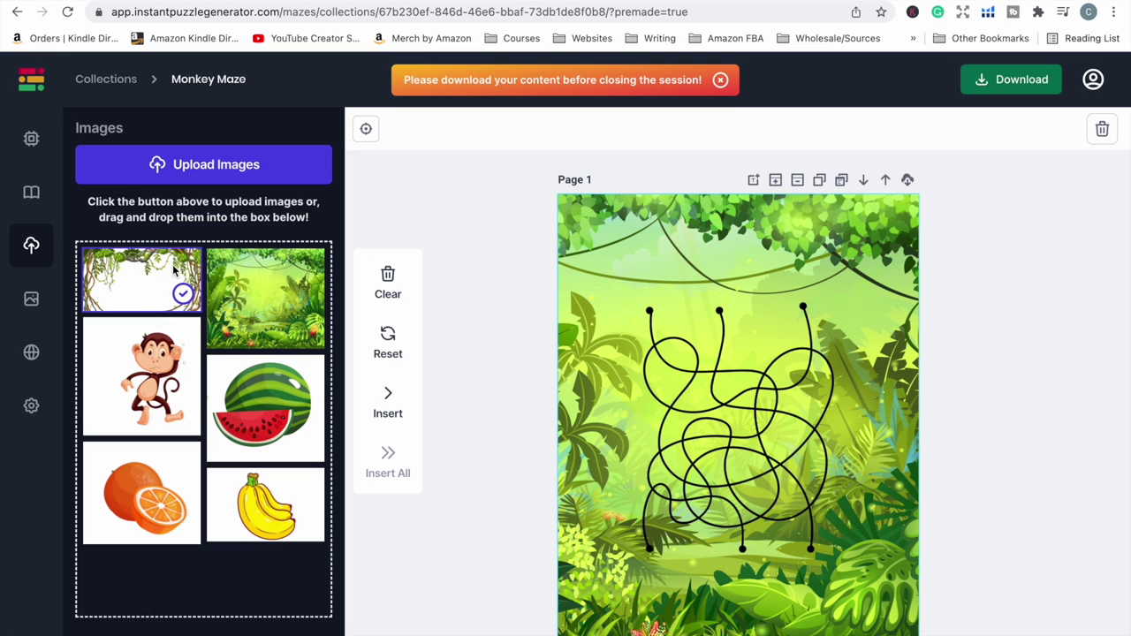
left_click(387, 402)
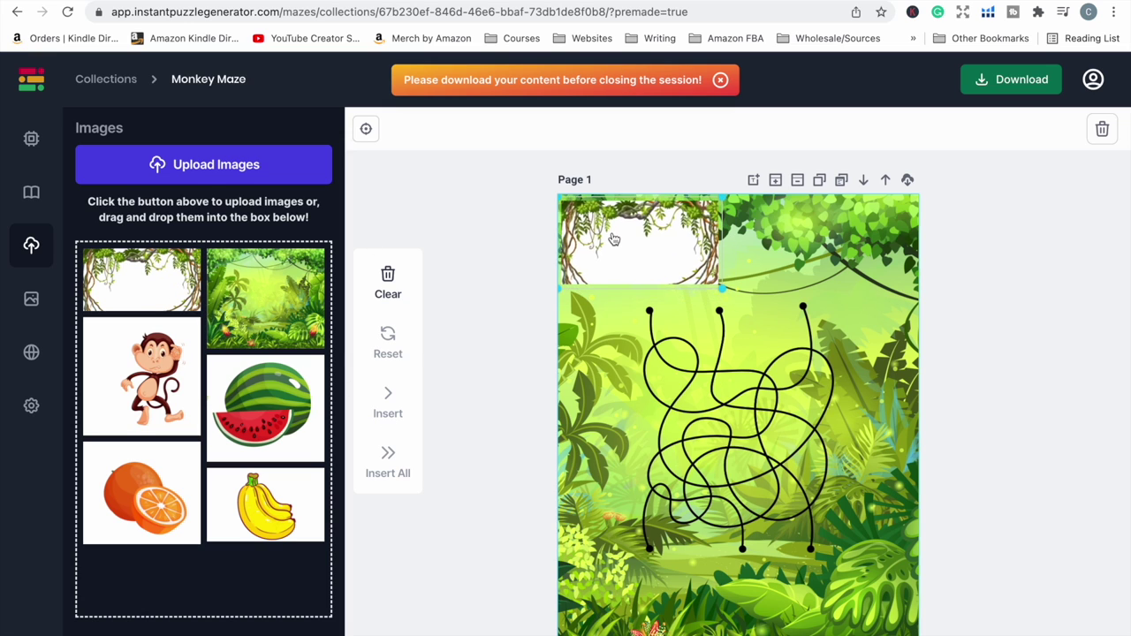
left_click_drag(627, 258, 612, 235)
left_click_drag(711, 274, 936, 601)
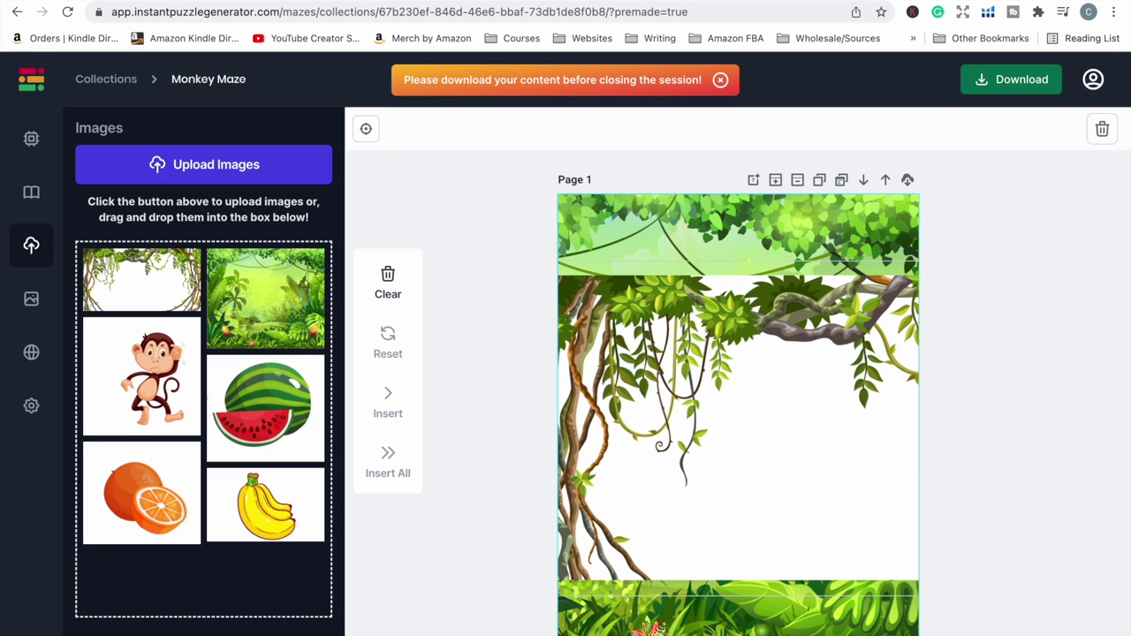
left_click_drag(758, 424, 492, 430)
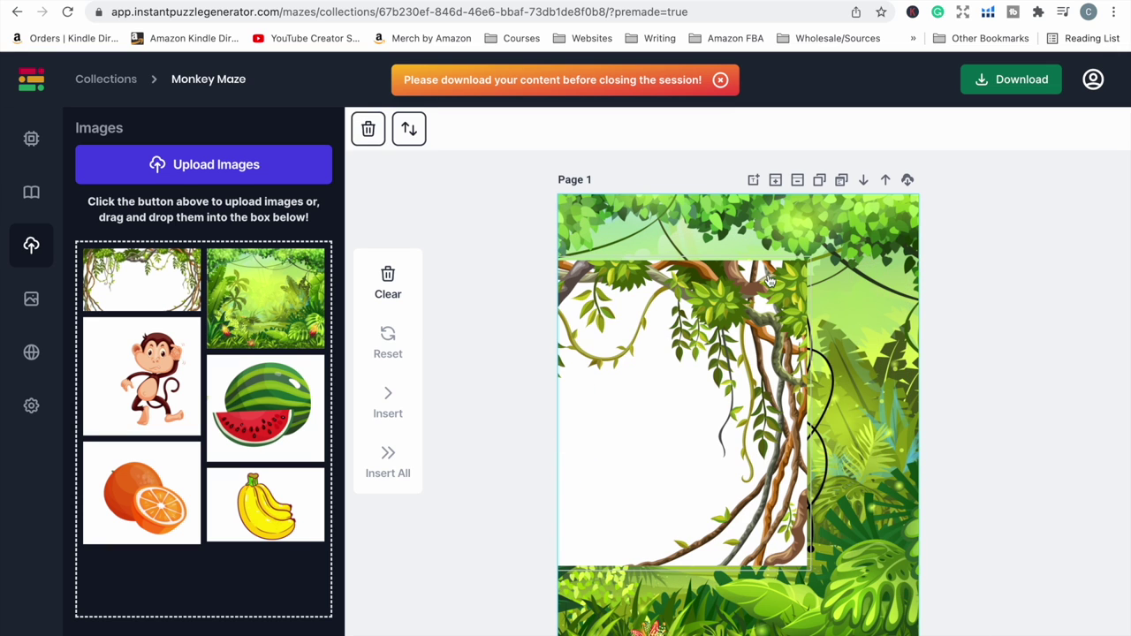
left_click_drag(807, 262, 954, 182)
left_click_drag(881, 517, 782, 523)
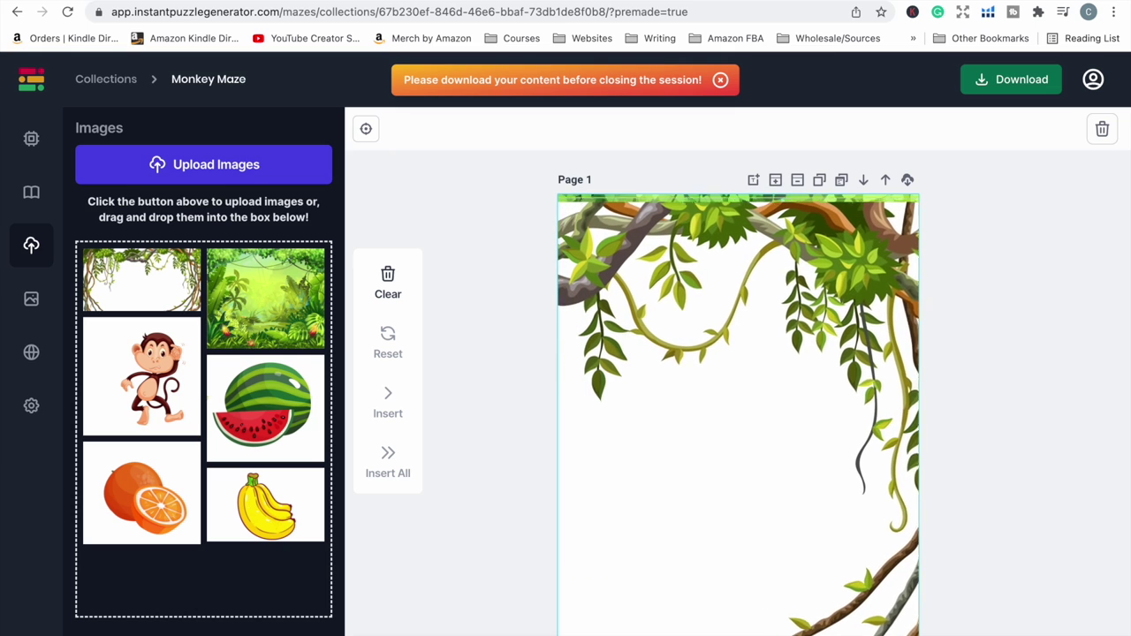
mouse_move(855, 575)
left_mouse_down()
mouse_move(893, 635)
mouse_move(736, 611)
mouse_move(1030, 576)
mouse_move(929, 516)
mouse_move(994, 509)
mouse_move(961, 510)
left_mouse_up()
mouse_move(785, 512)
left_mouse_down()
mouse_move(607, 517)
mouse_move(529, 497)
mouse_move(347, 517)
mouse_move(381, 520)
left_mouse_up()
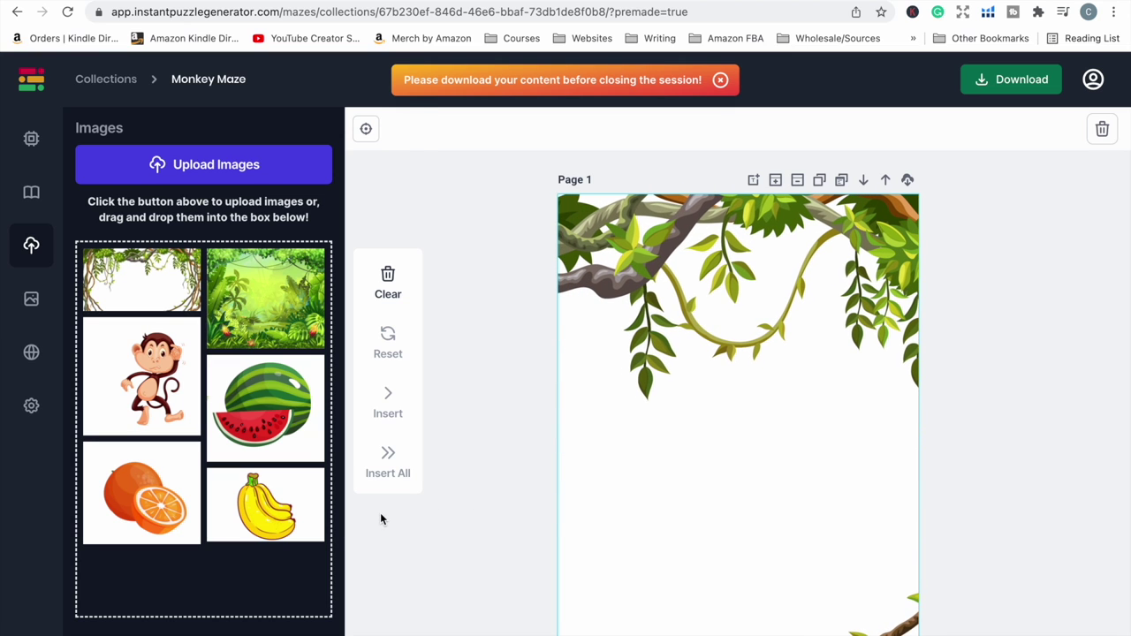
right_click(669, 517)
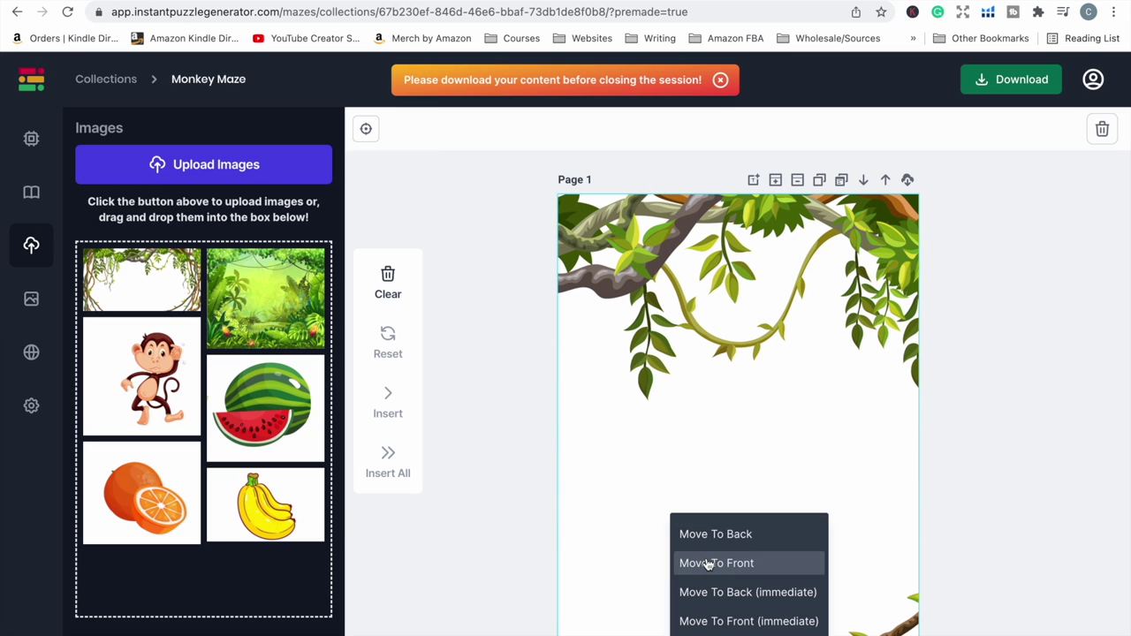
left_click(703, 537)
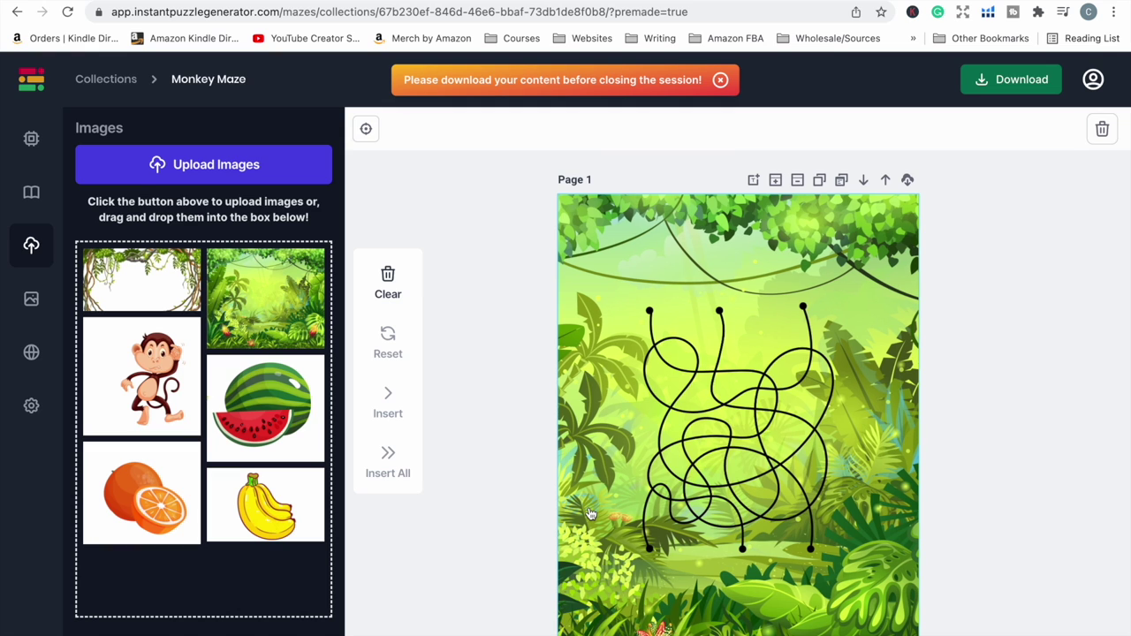
Insert the monkey picture and shrink it with its corner handle.
left_click(141, 380)
left_click(387, 399)
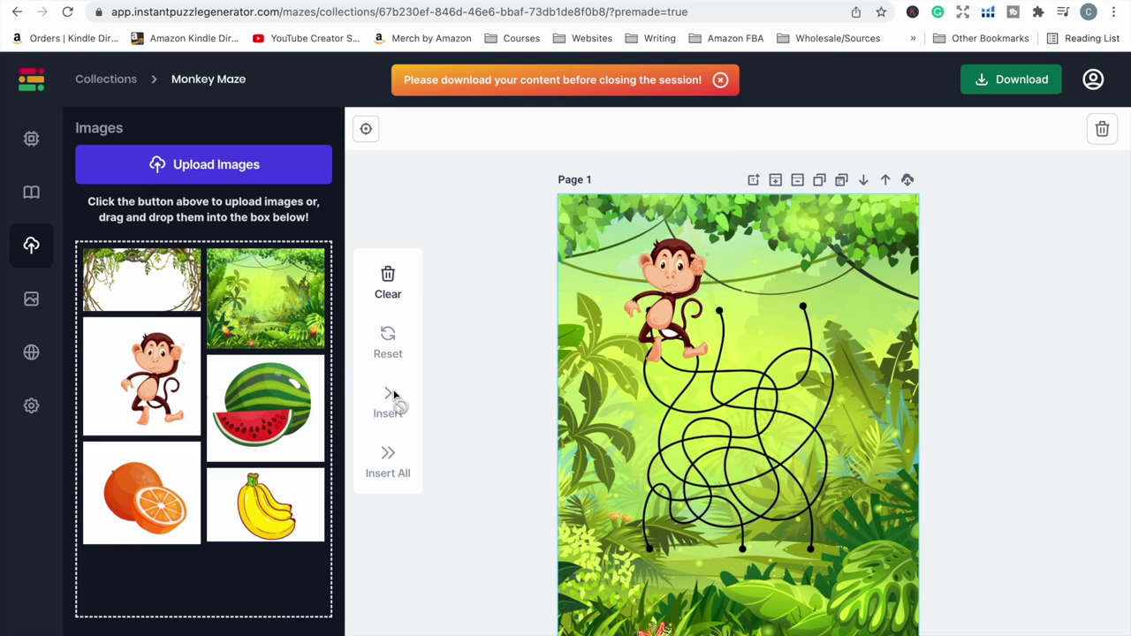
left_click(694, 306)
mouse_move(734, 212)
left_mouse_down()
mouse_move(698, 239)
mouse_move(720, 263)
mouse_move(705, 261)
left_mouse_up()
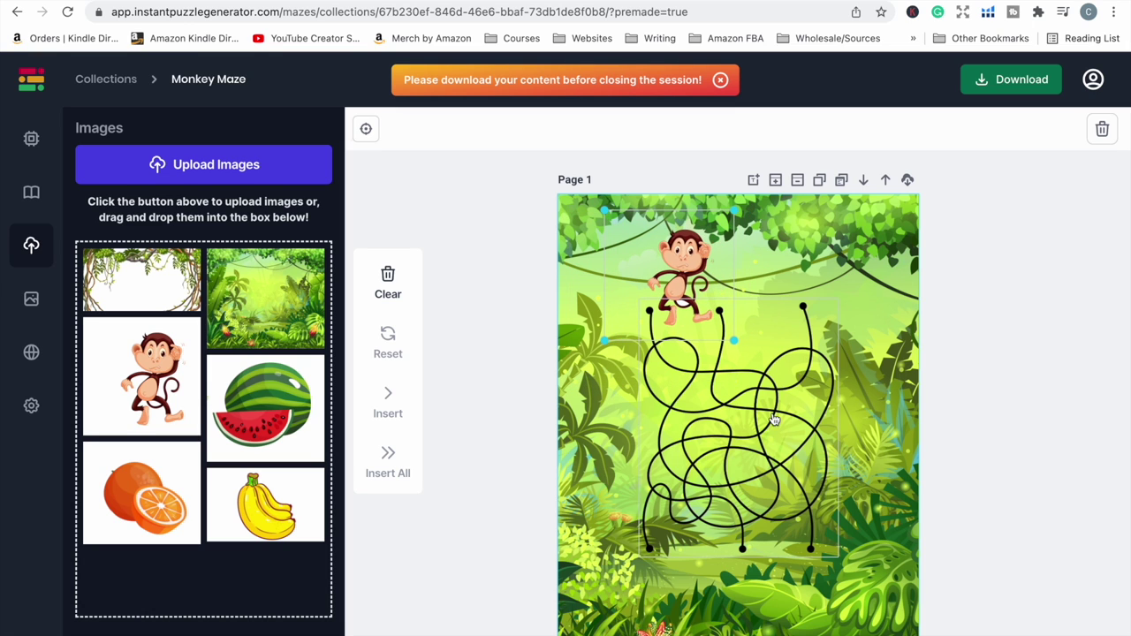
Lower the maze slightly and place the monkey just above it.
left_click_drag(770, 418, 771, 448)
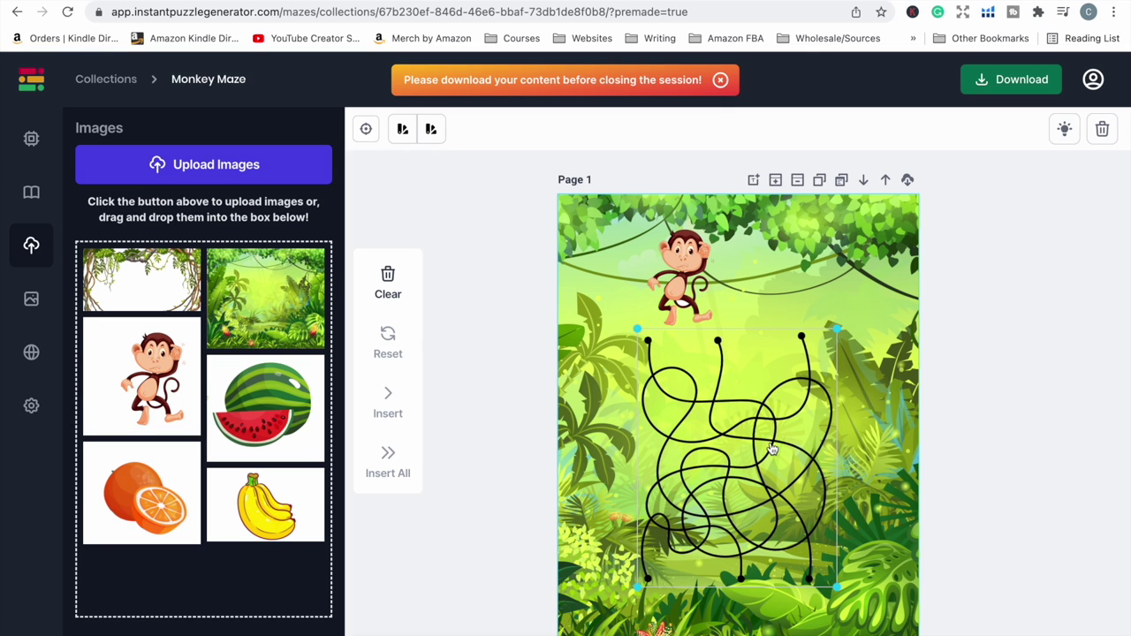
left_click_drag(771, 449, 774, 440)
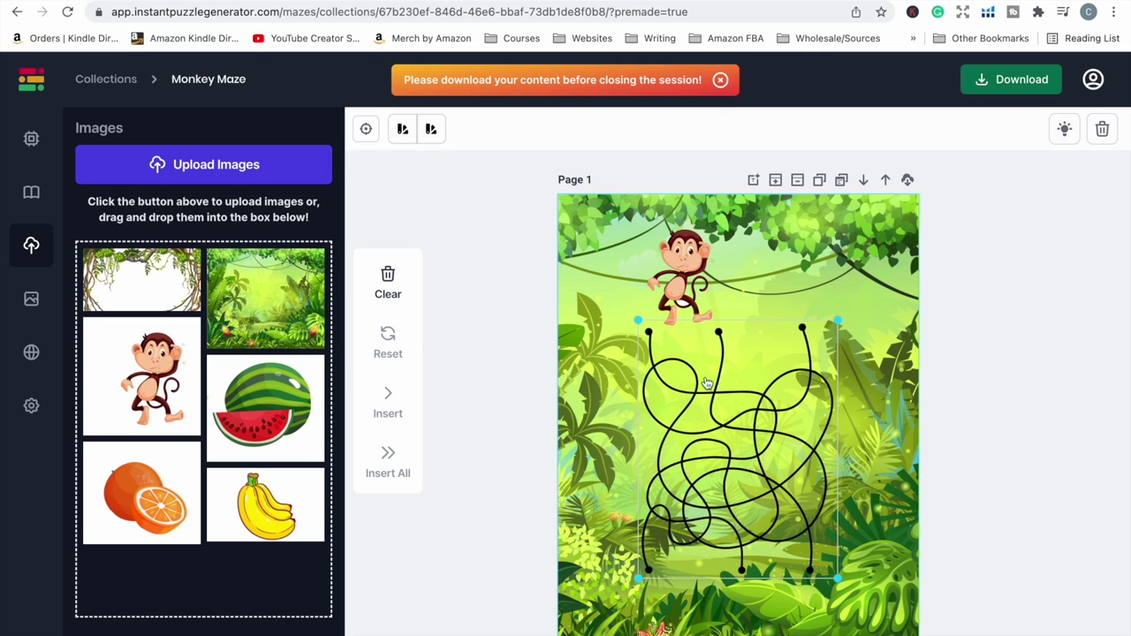
left_click_drag(671, 283, 704, 297)
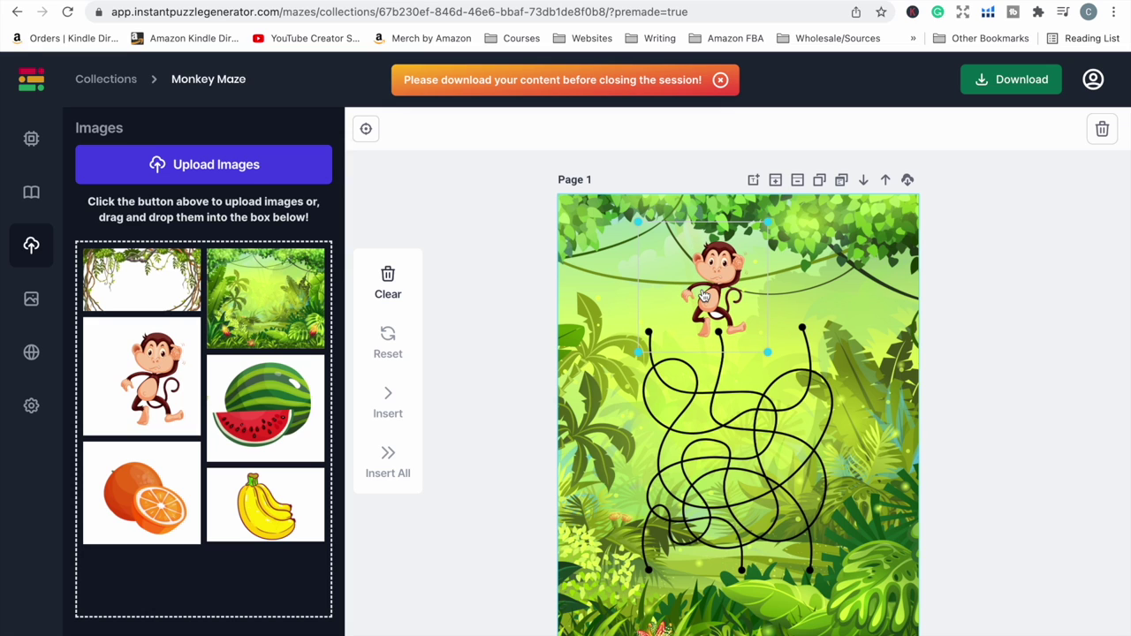
left_click_drag(710, 289, 710, 277)
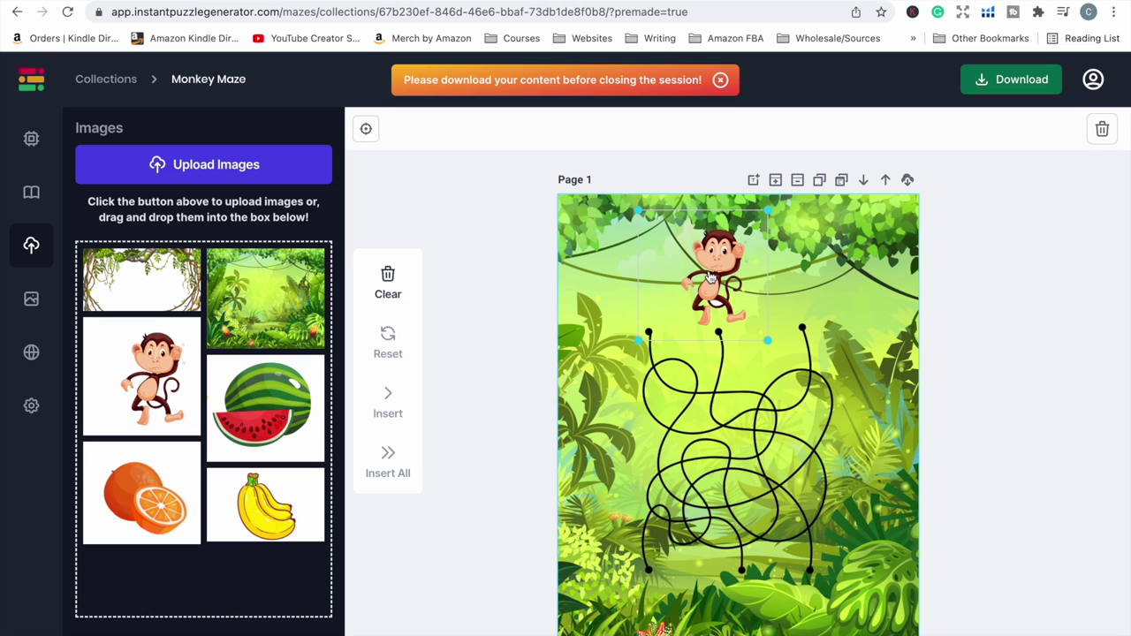
Insert the orange picture, shrink it, and move it to the page bottom.
left_click(167, 488)
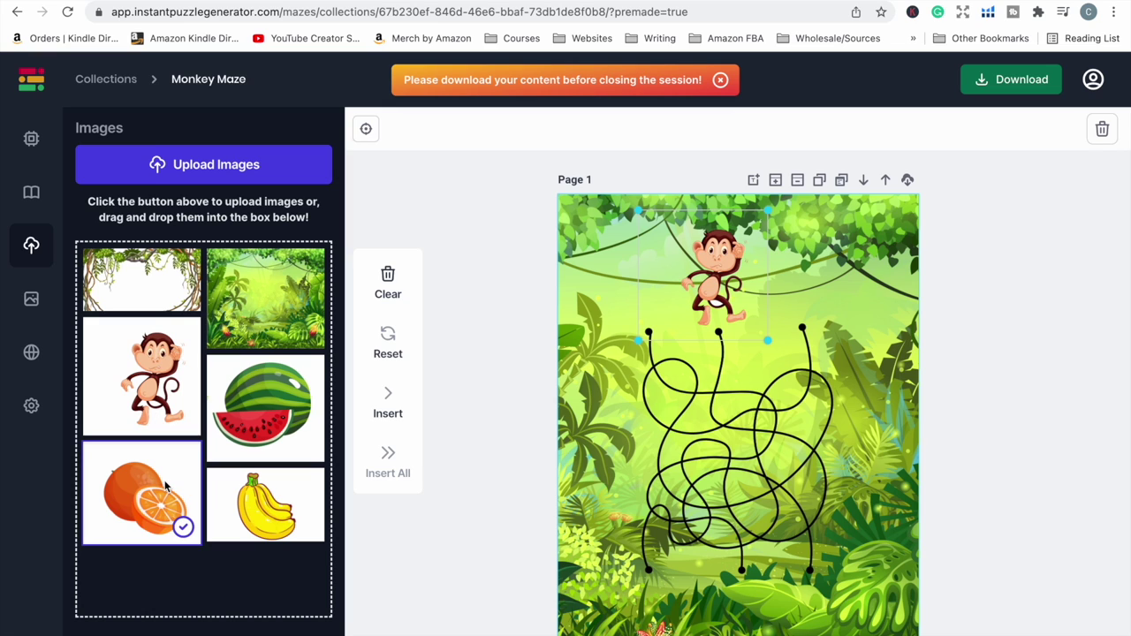
left_click(387, 403)
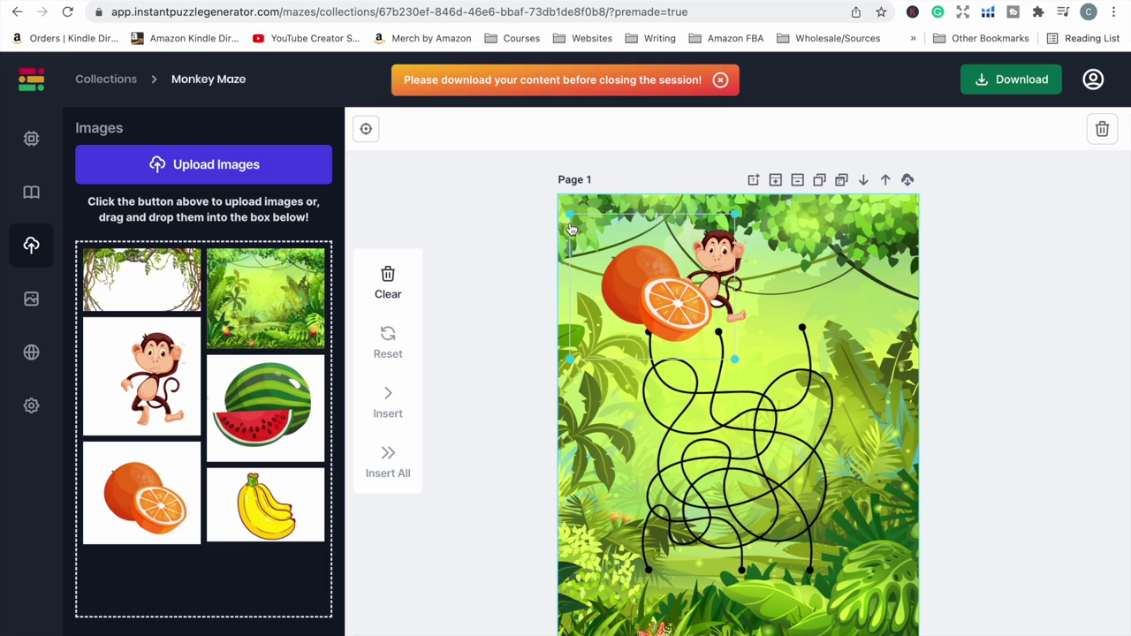
left_click_drag(767, 206, 638, 292)
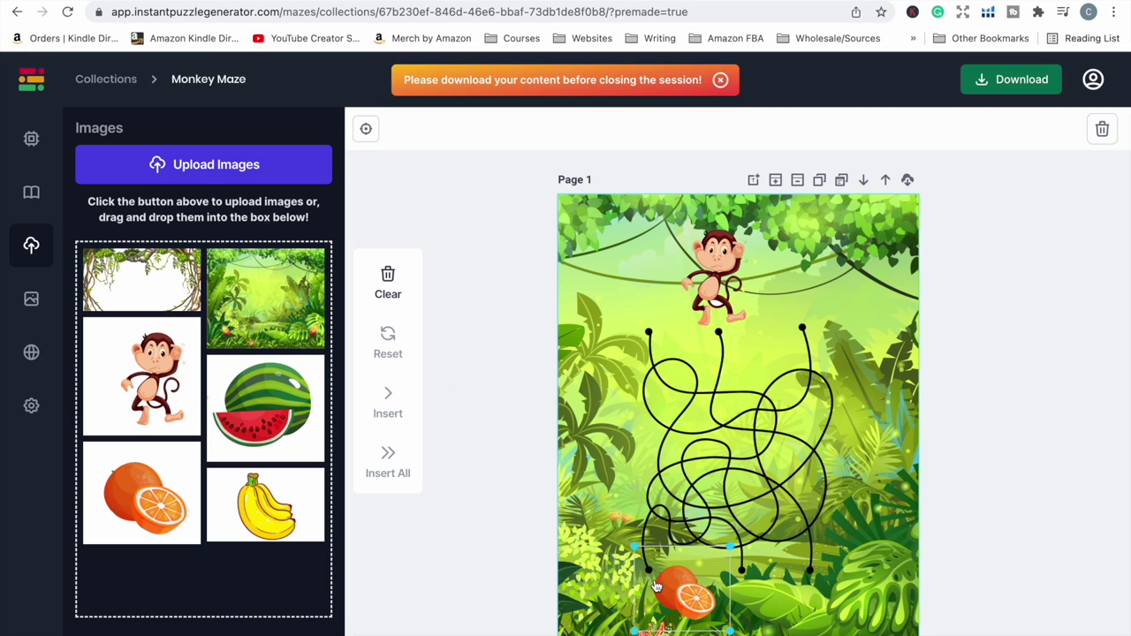
left_click_drag(657, 586, 622, 599)
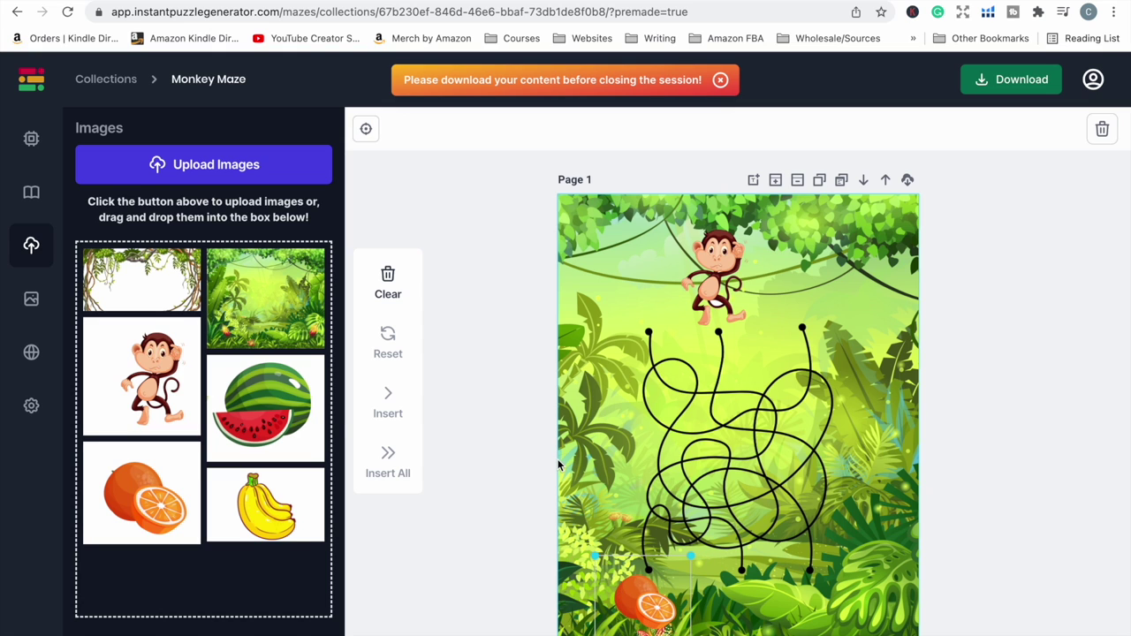
Insert the watermelon picture, shrink it, and move it to the bottom.
left_click(305, 405)
left_click(387, 402)
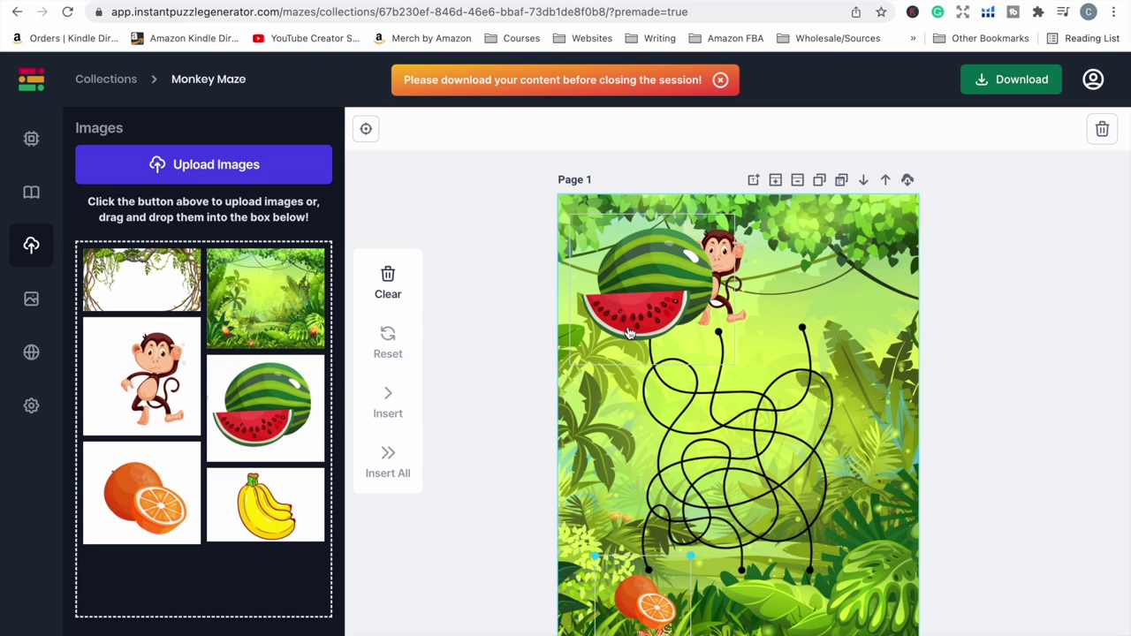
left_click(689, 260)
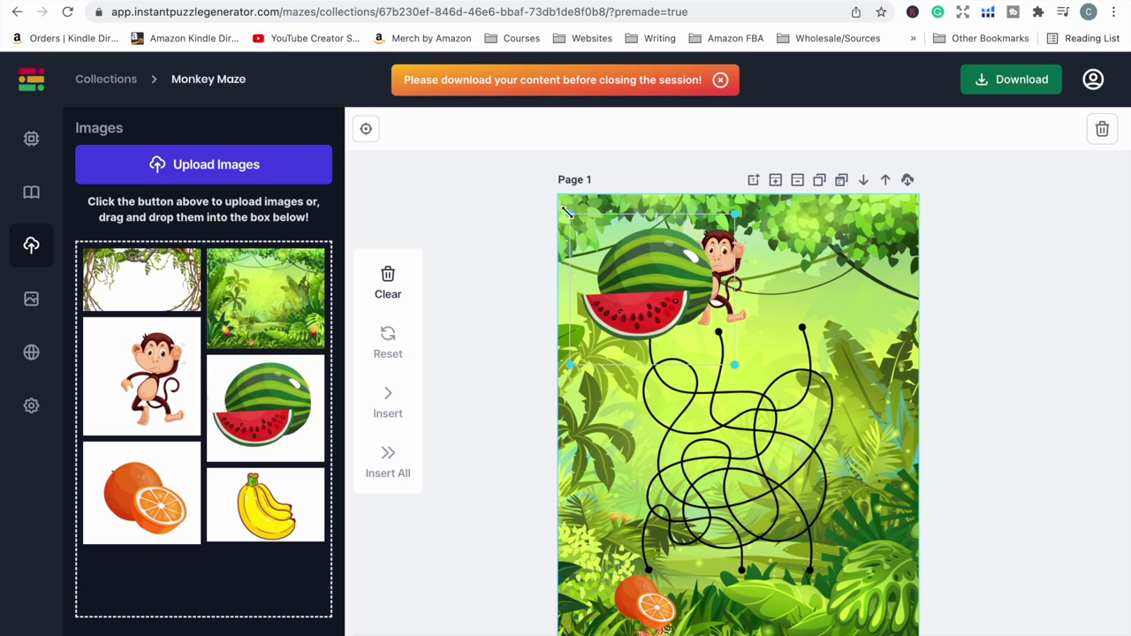
mouse_move(568, 210)
left_mouse_down()
mouse_move(661, 290)
mouse_move(828, 621)
mouse_move(741, 615)
left_mouse_up()
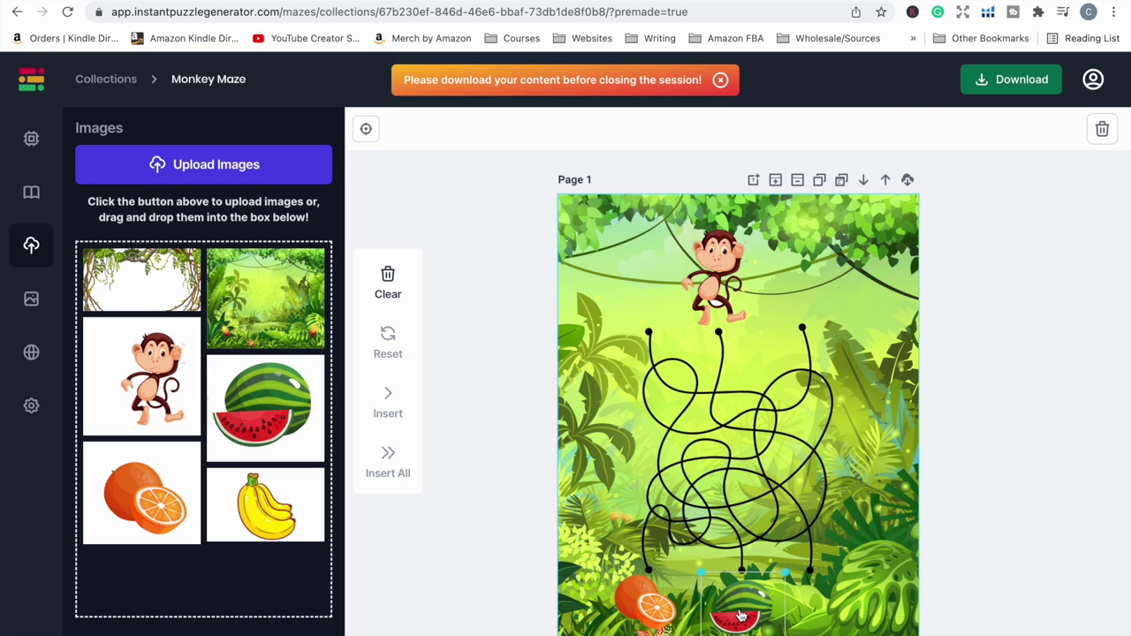
Insert the banana picture, resize it, and place it at the right of the bottom row.
left_click(252, 499)
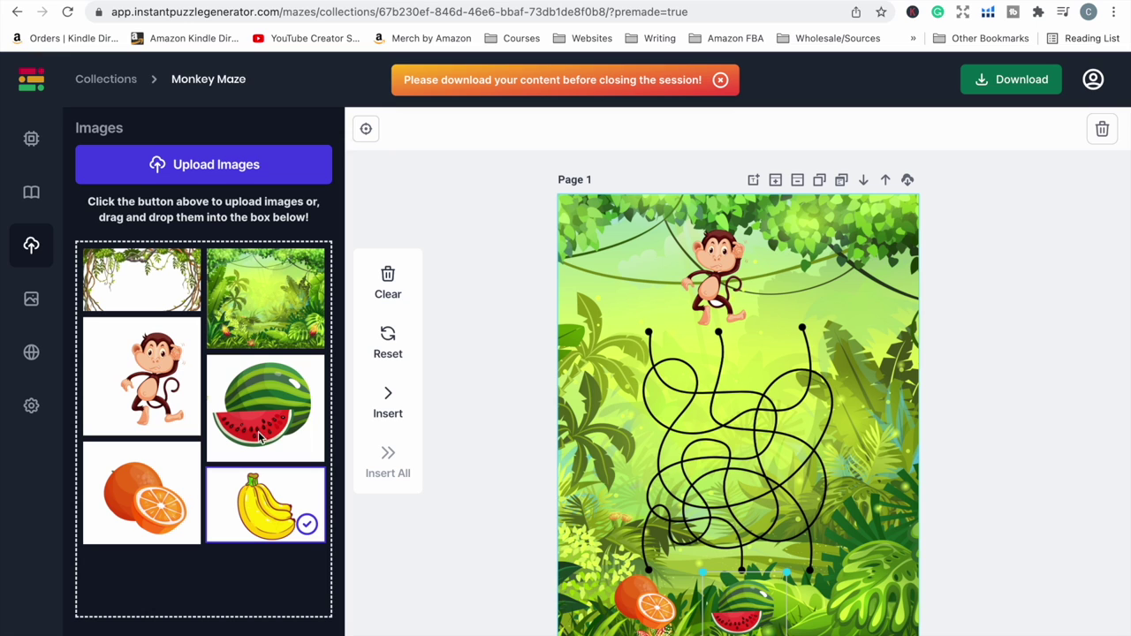
left_click(386, 404)
left_click_drag(655, 208, 835, 526)
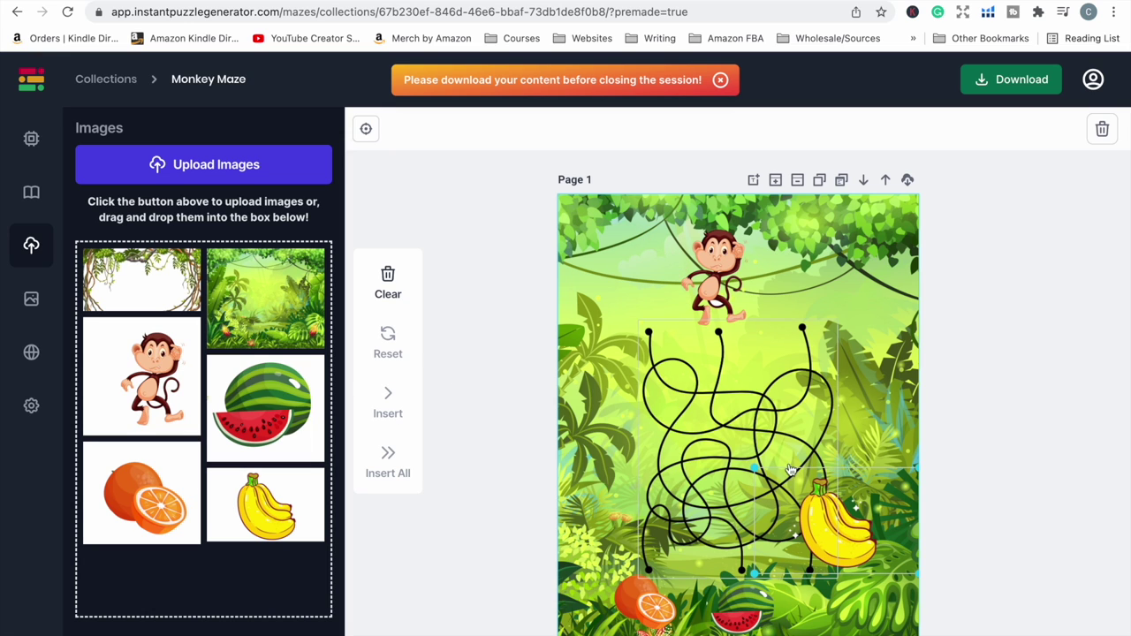
mouse_move(754, 469)
left_mouse_down()
mouse_move(844, 528)
mouse_move(792, 628)
left_mouse_up()
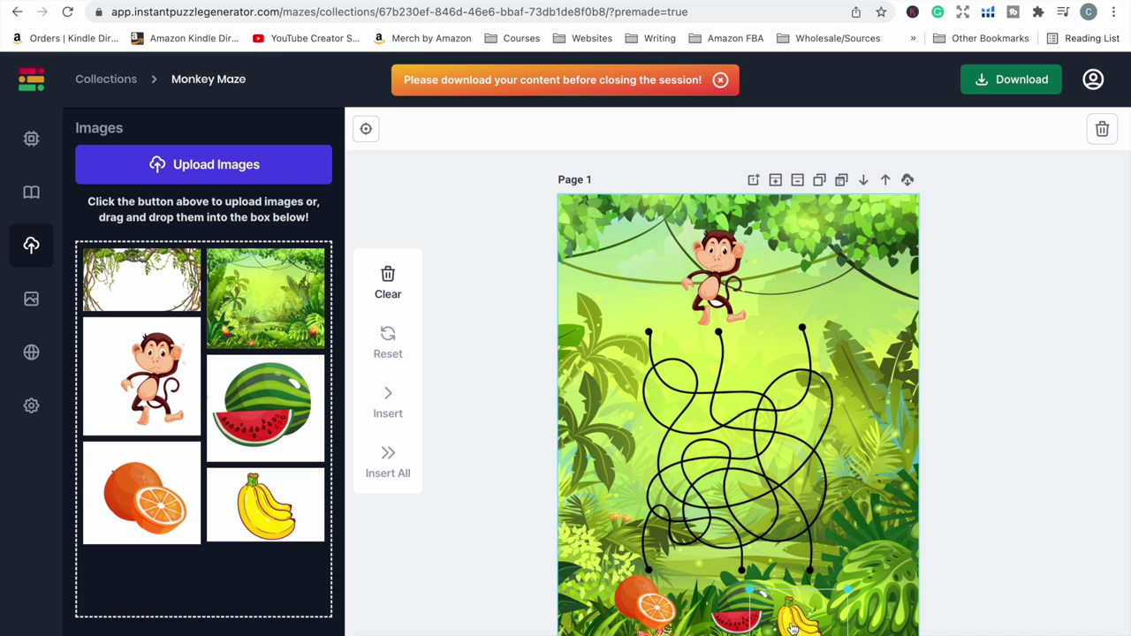
left_click_drag(847, 588, 863, 572)
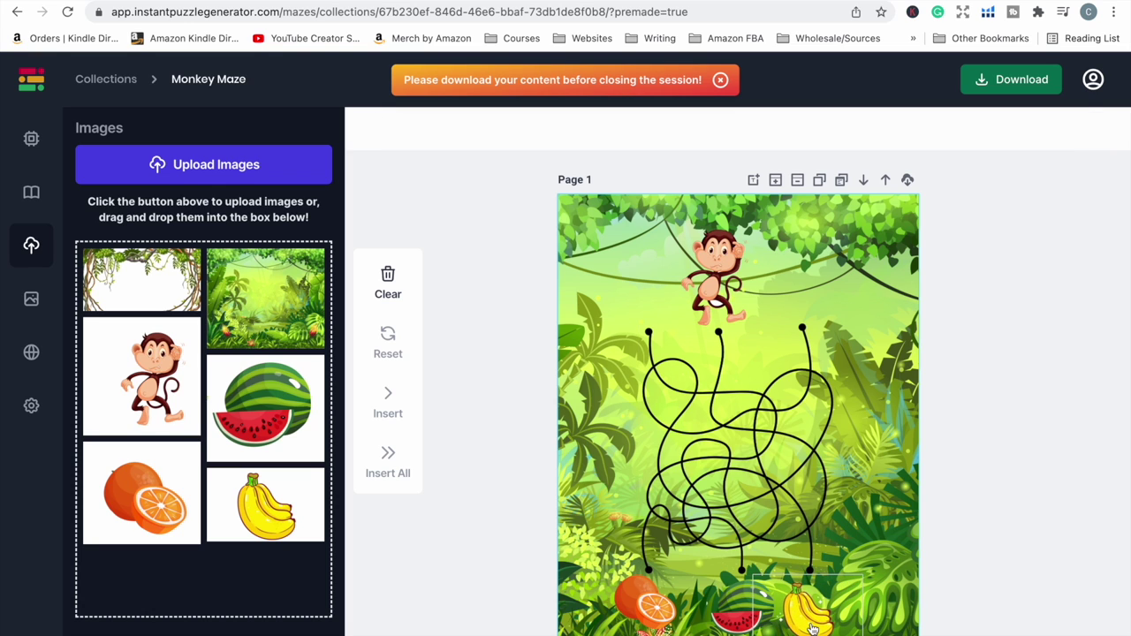
left_click_drag(812, 628, 837, 618)
Fine-tune the watermelon and orange sizes and positions along the bottom row.
left_click(745, 631)
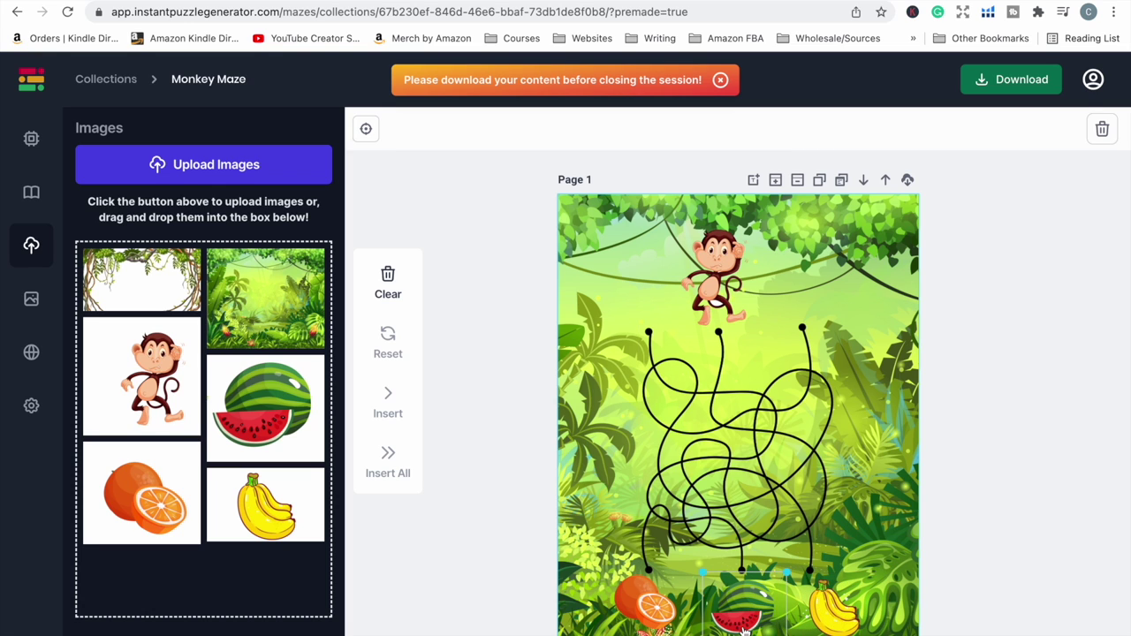
left_click_drag(745, 631, 749, 626)
left_click_drag(649, 610, 643, 607)
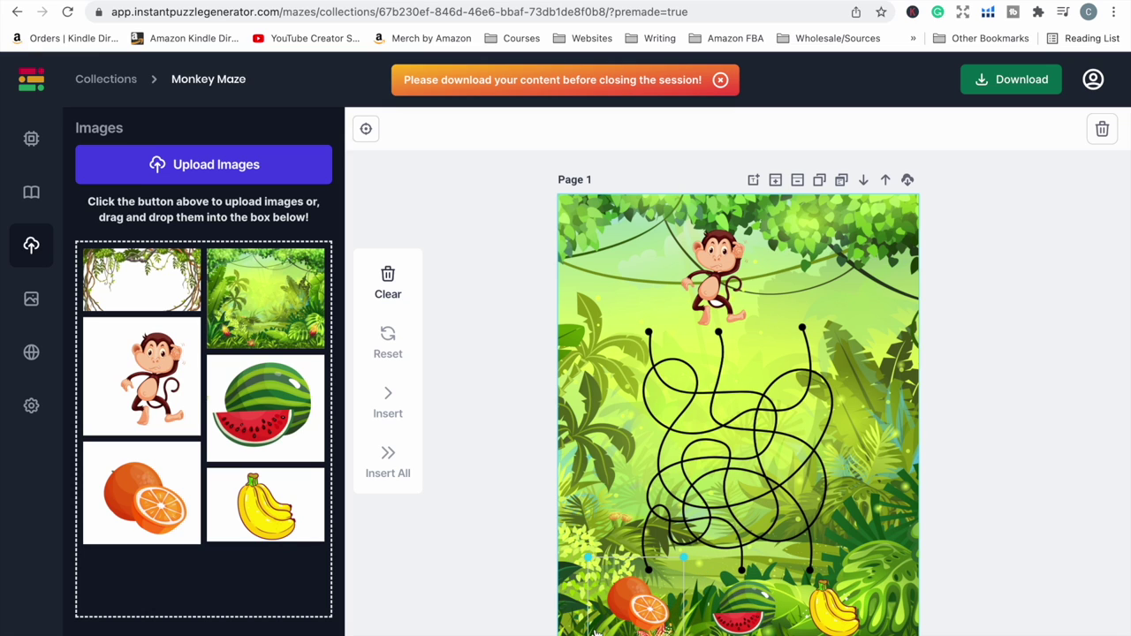
left_click_drag(587, 556, 573, 544)
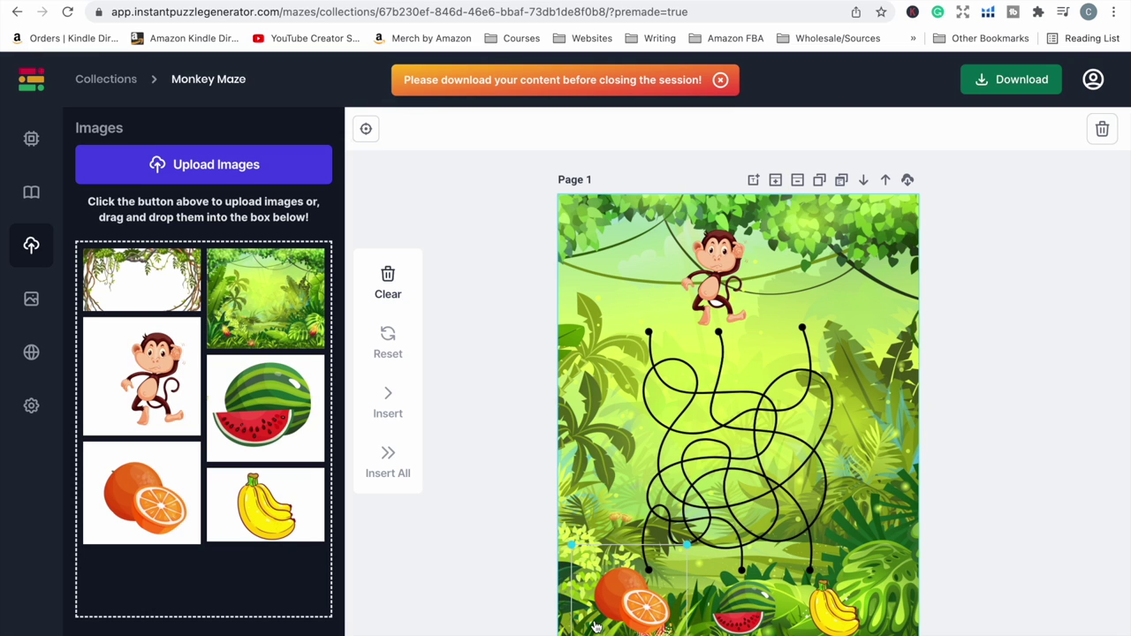
left_click(723, 611)
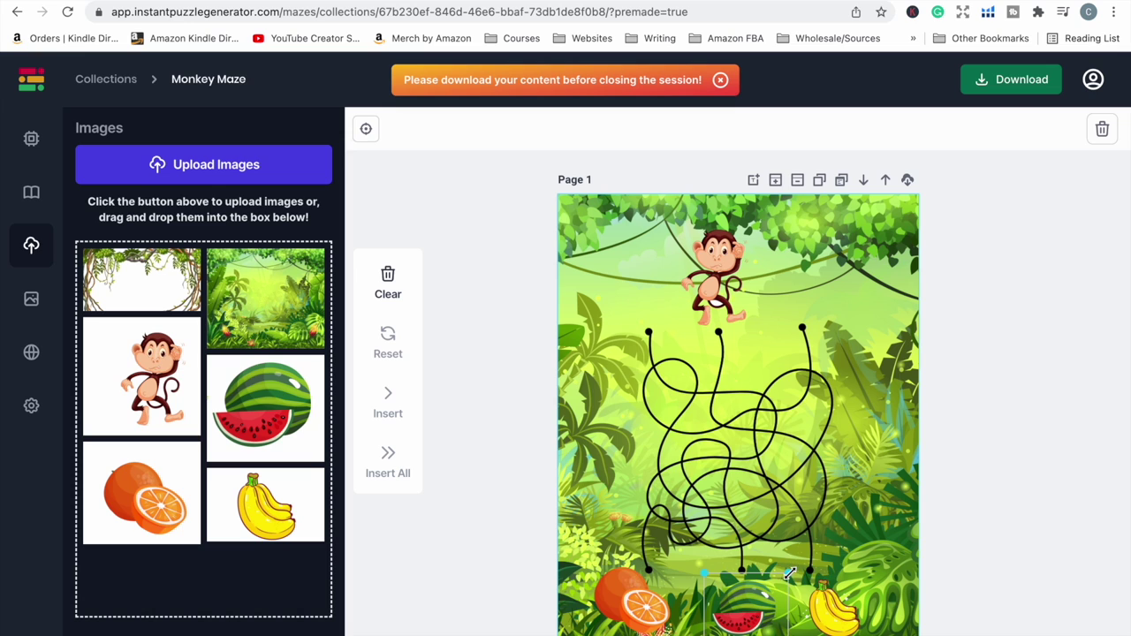
left_click_drag(789, 572, 796, 562)
mouse_move(768, 609)
left_mouse_down()
mouse_move(821, 612)
mouse_move(733, 621)
left_mouse_up()
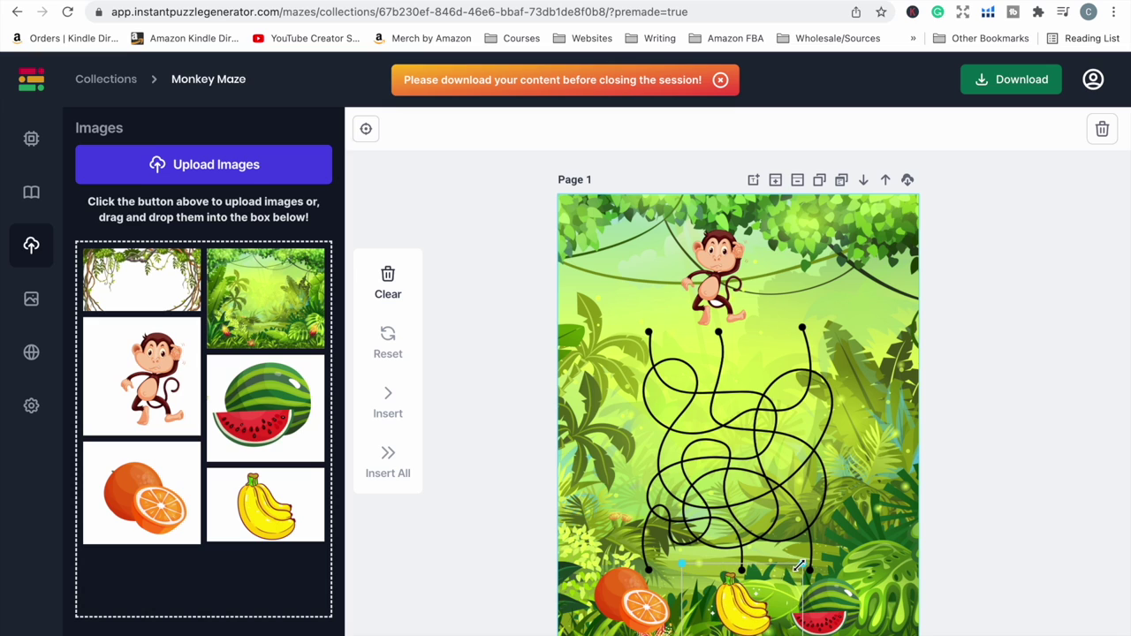
Nudge the banana into place and slightly enlarge the watermelon to finish the fruit row.
left_click(766, 600)
left_click_drag(766, 601, 771, 604)
left_click(839, 619)
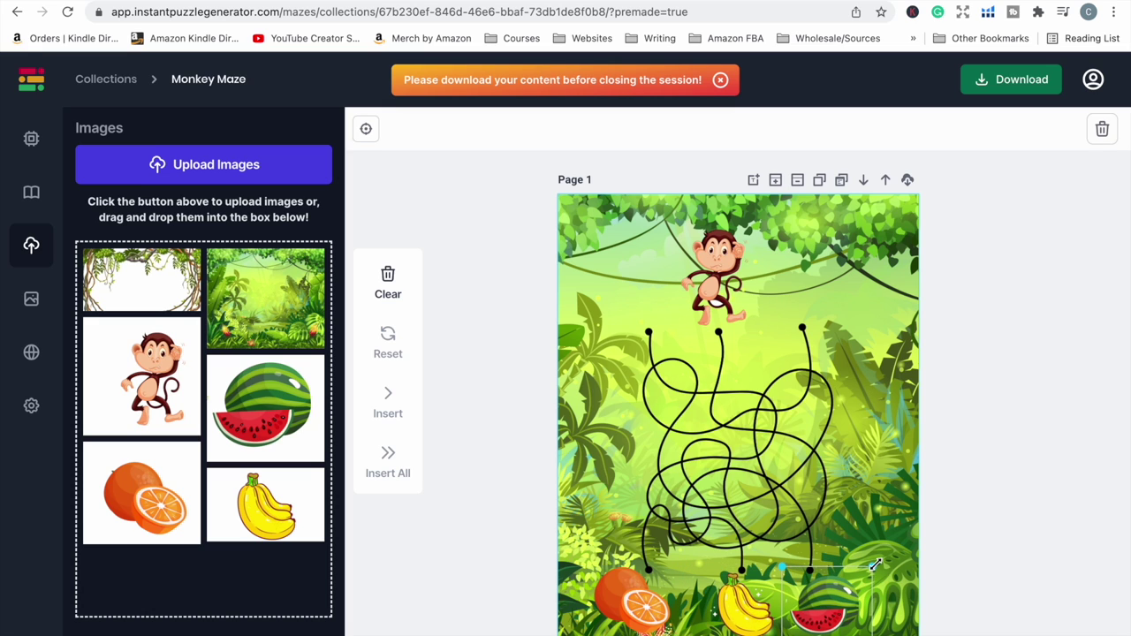
left_click_drag(874, 570, 880, 562)
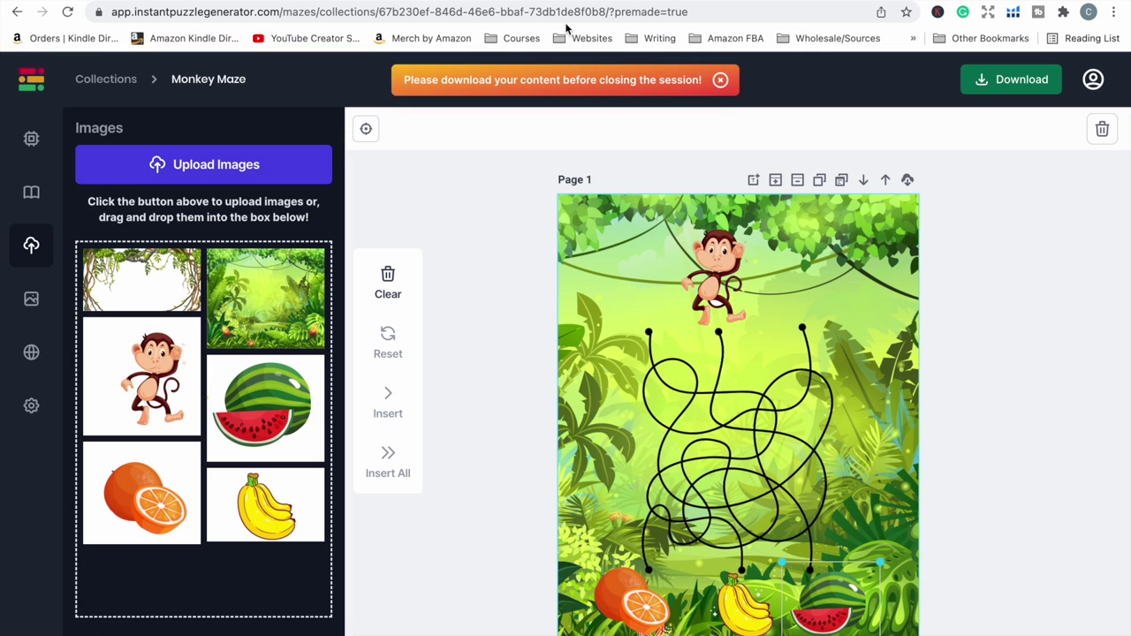
left_click(756, 440)
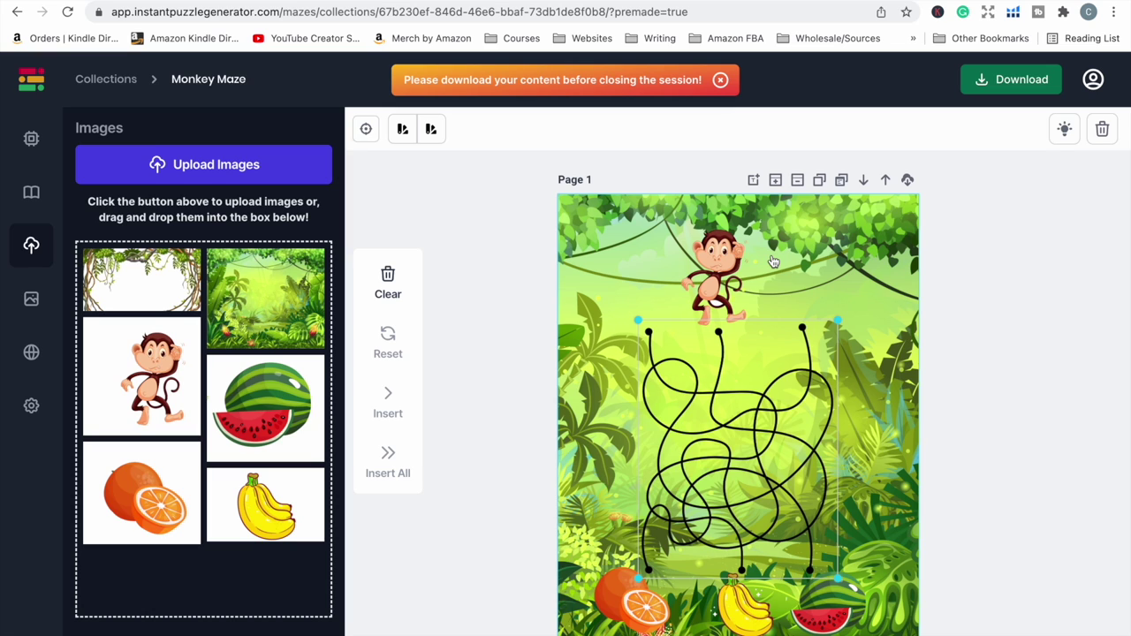
Open the Maze Color choices for the selected tangled maze.
left_click(403, 130)
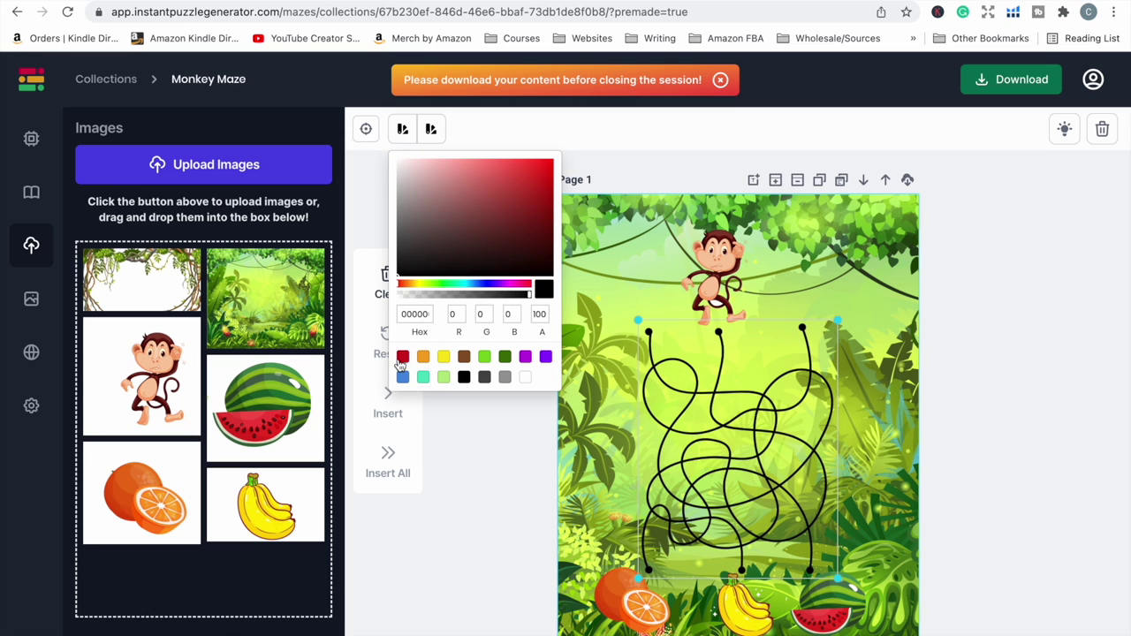
After trying yellow, blue and purple swatches, set the maze lines to dark red.
left_click(443, 356)
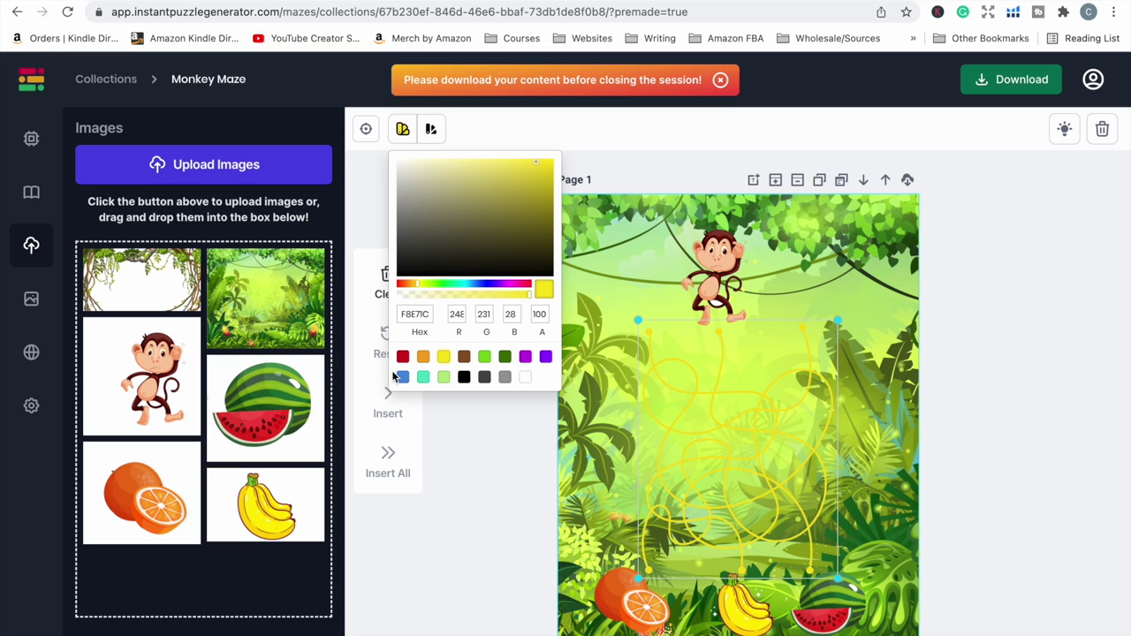
left_click(403, 356)
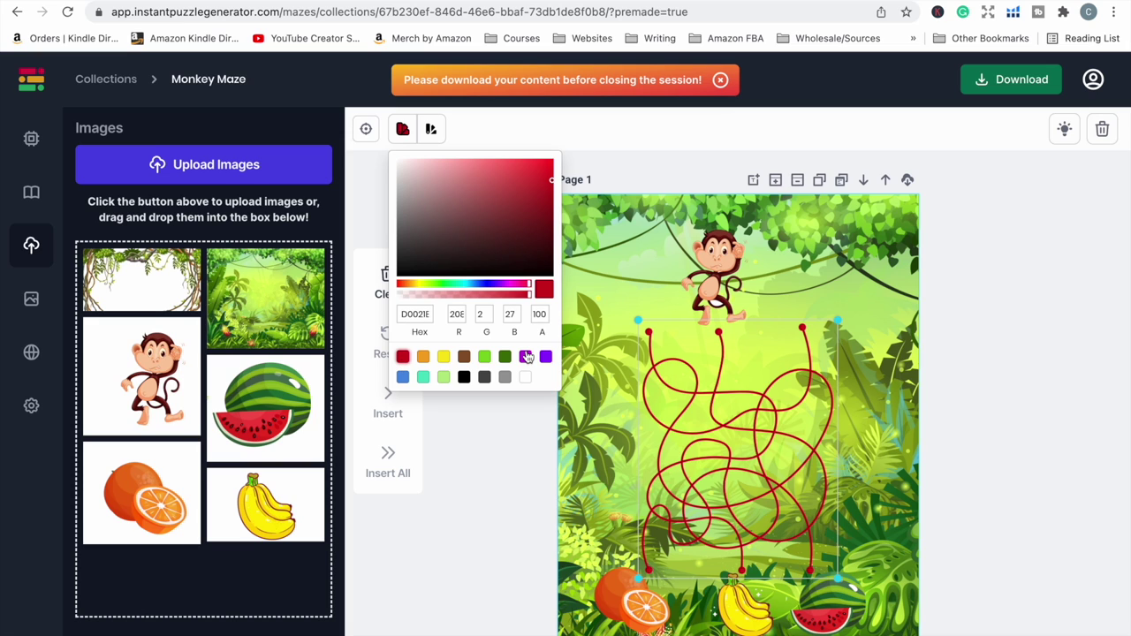
left_click(403, 377)
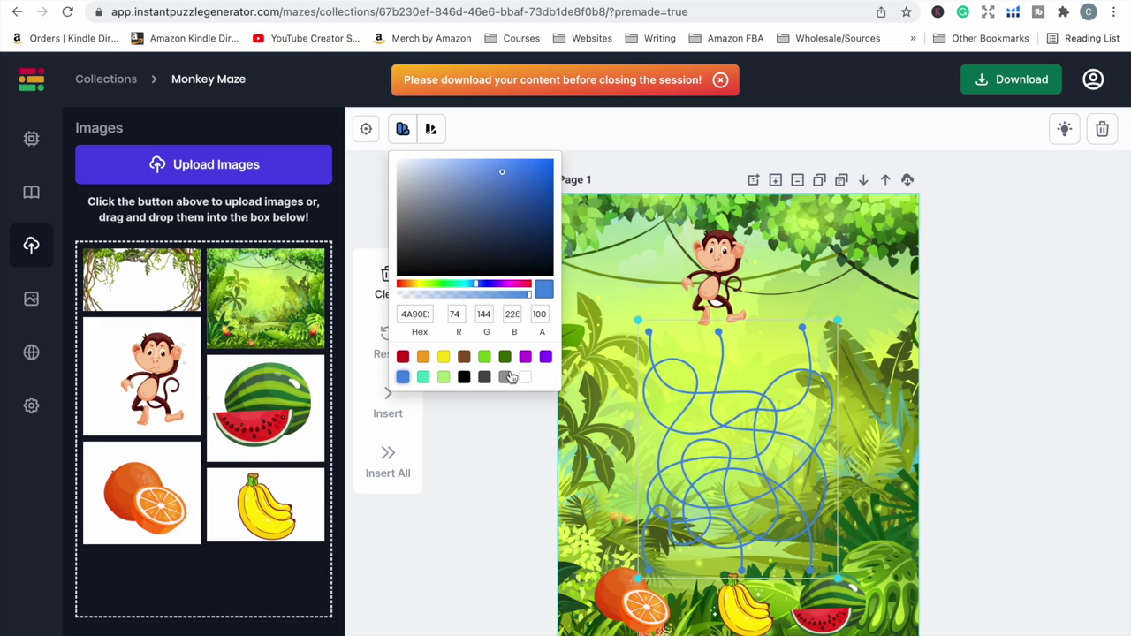
left_click(545, 357)
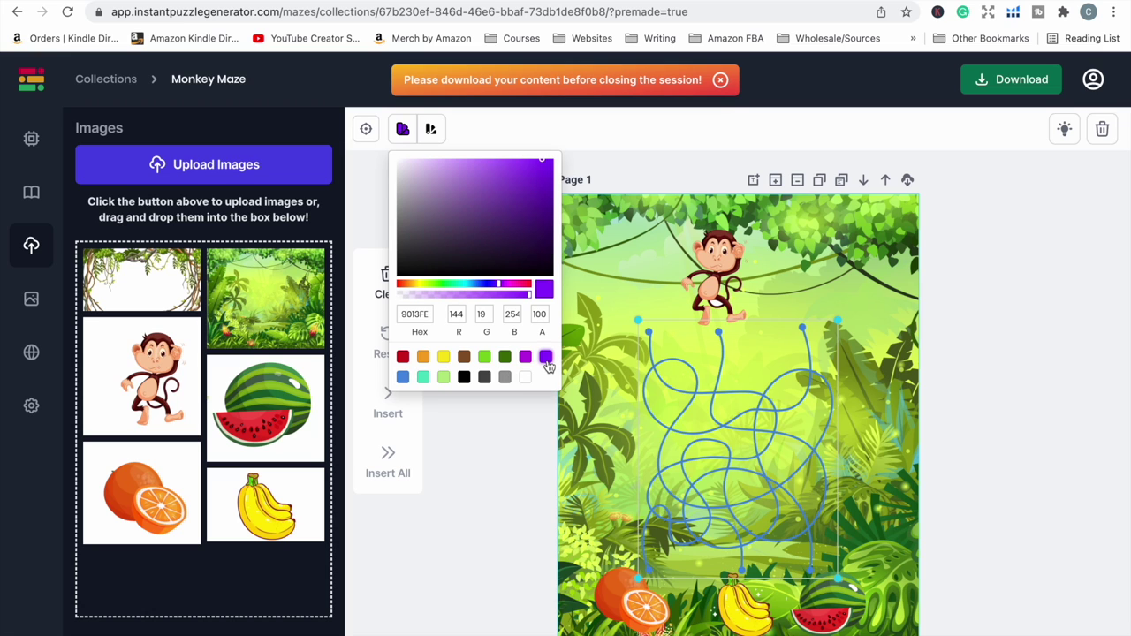
left_click(403, 377)
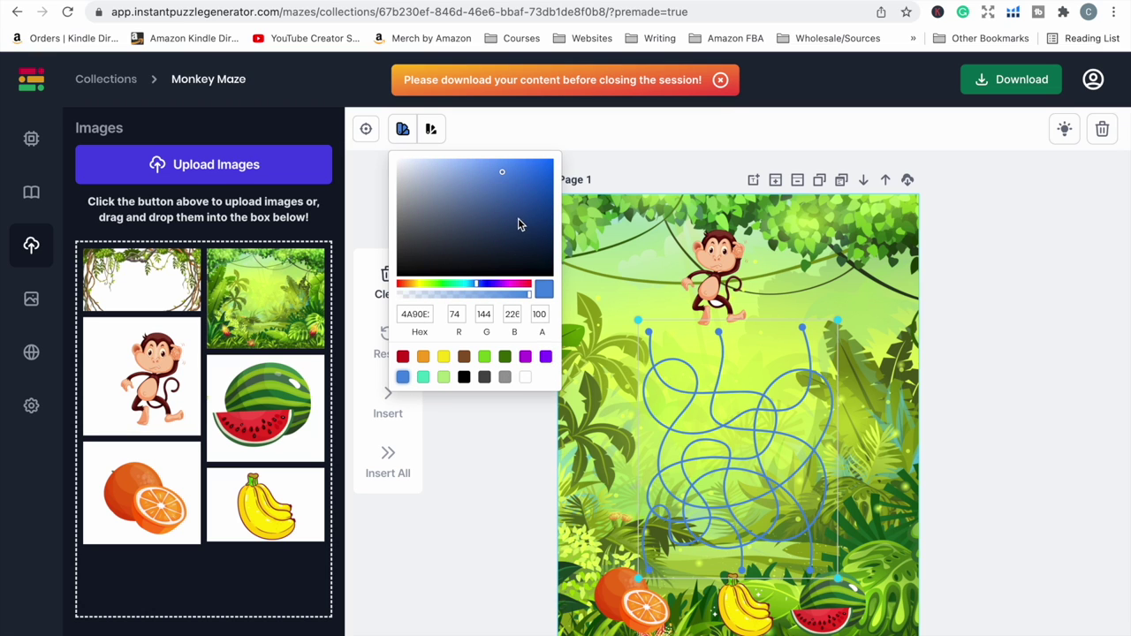
left_click_drag(544, 228, 549, 171)
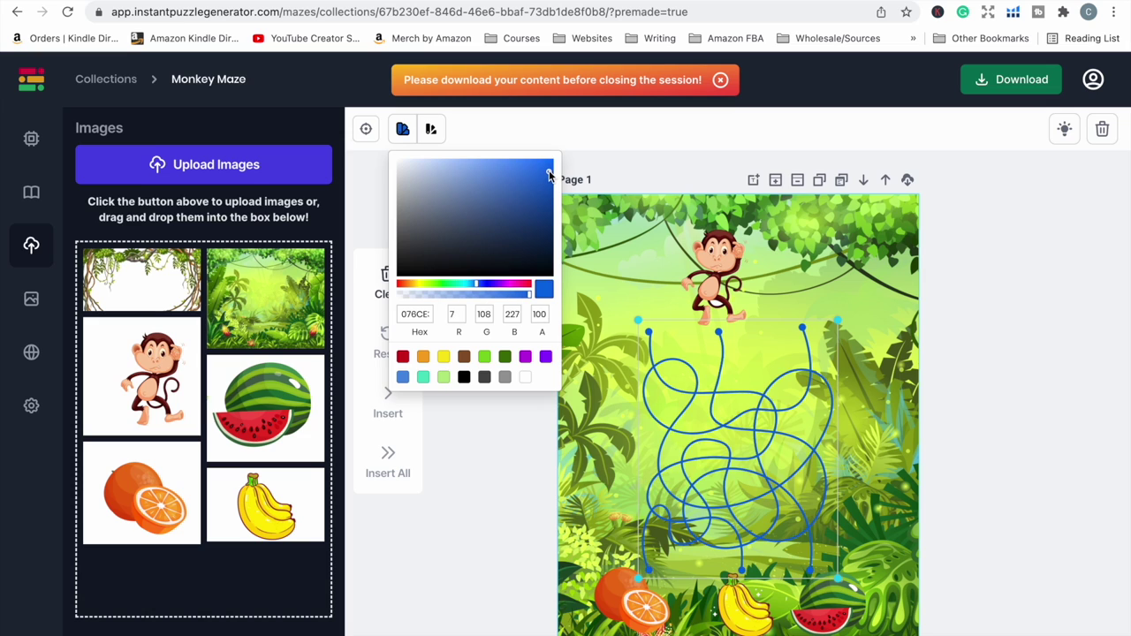
left_click(550, 188)
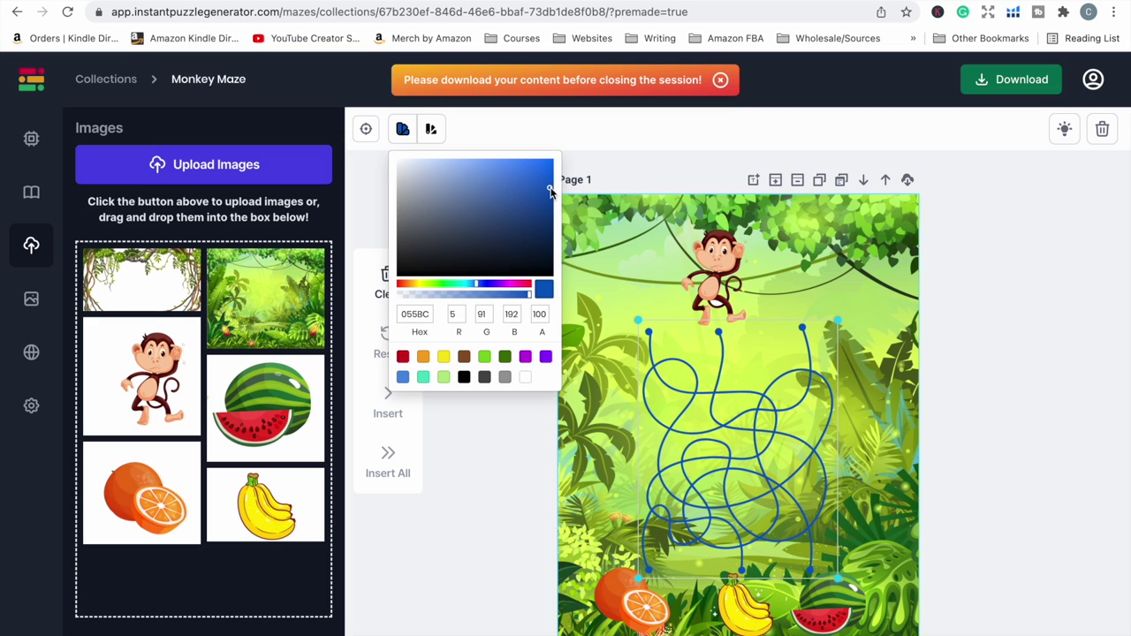
left_click(403, 356)
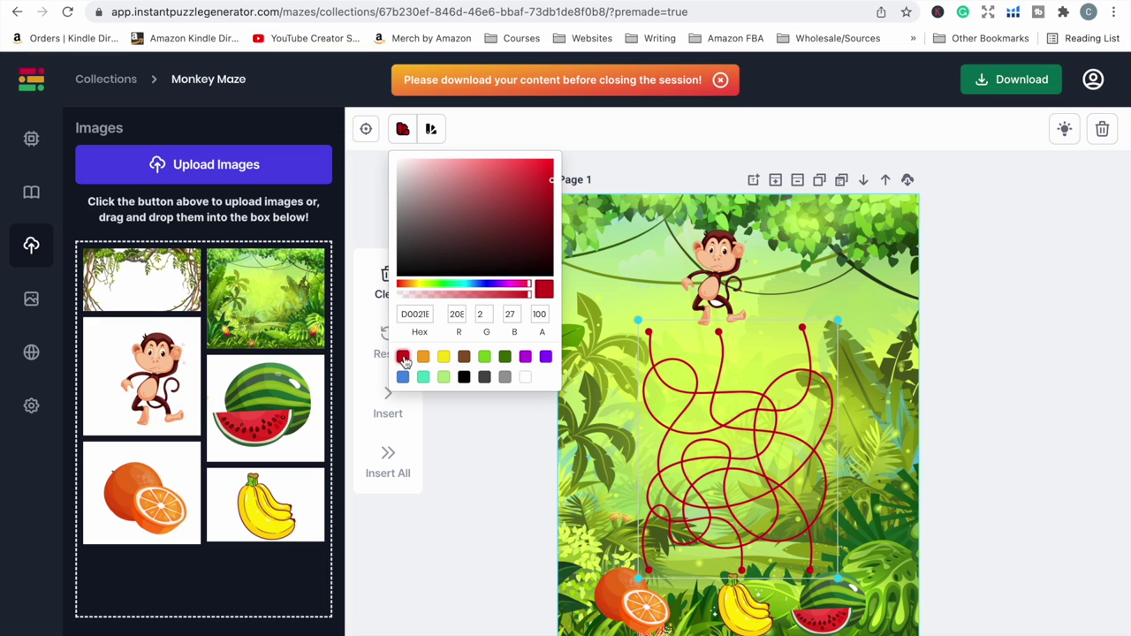
left_click(963, 454)
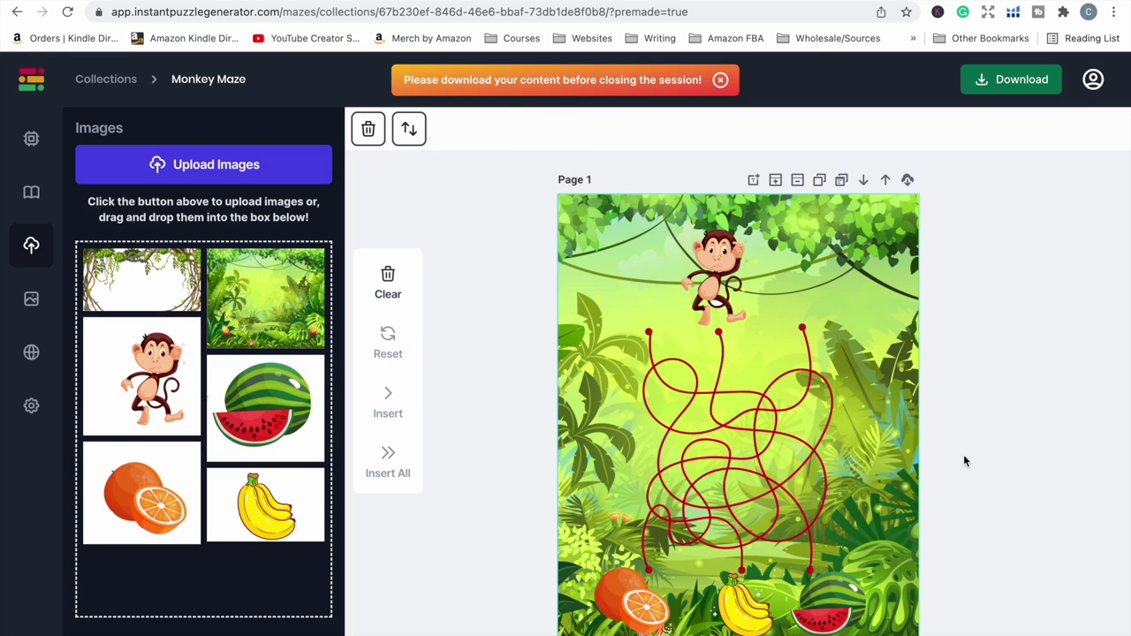
left_click(918, 386)
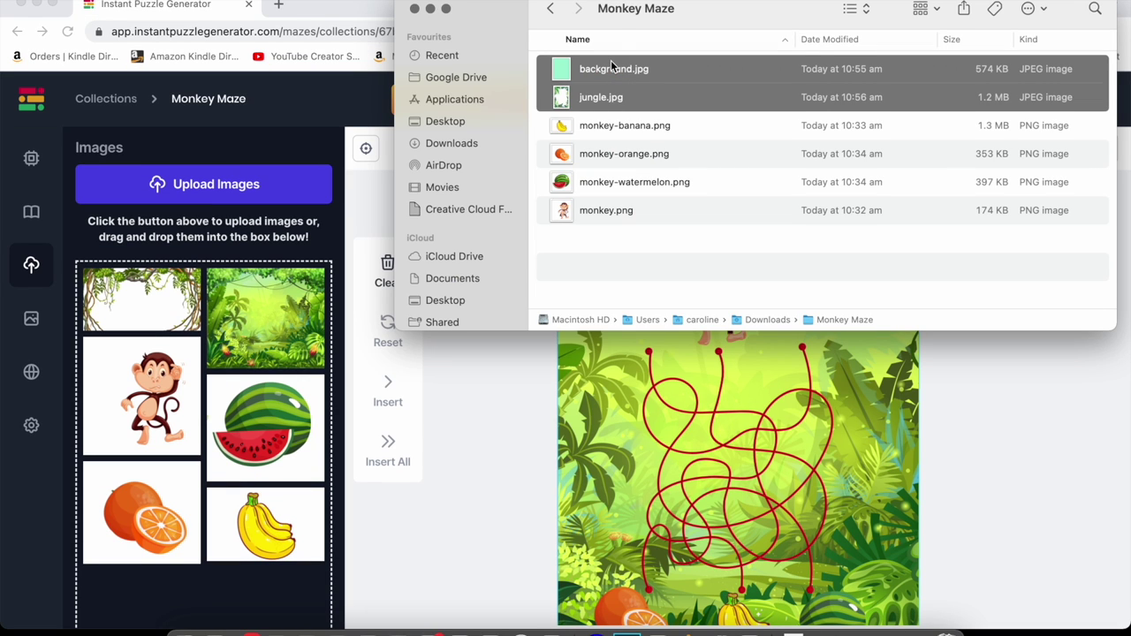
left_click_drag(611, 64, 203, 315)
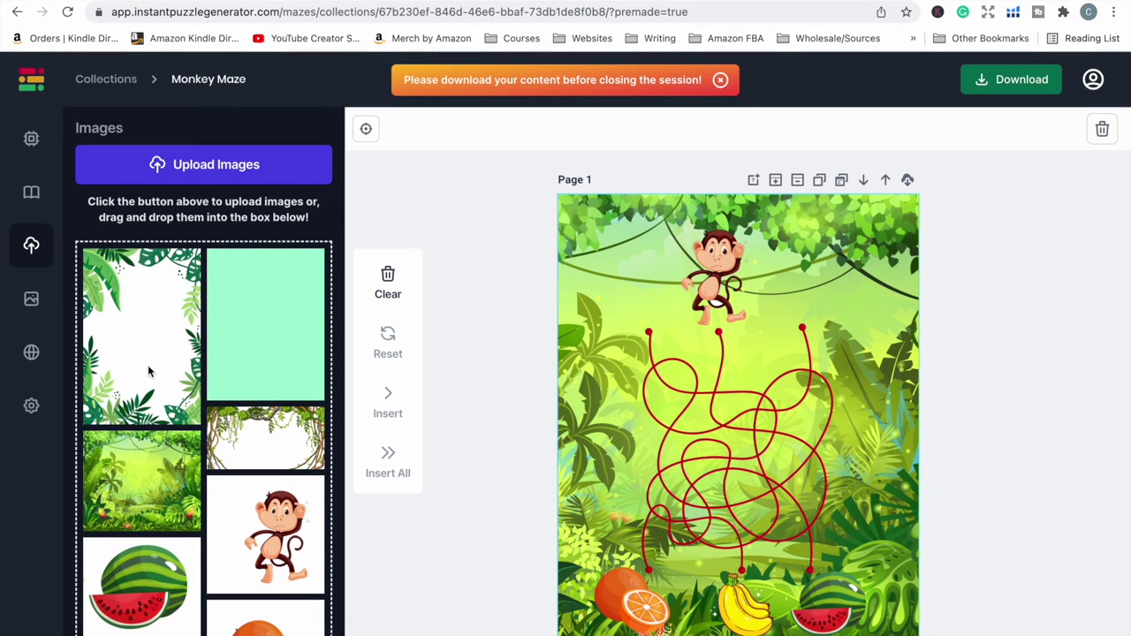
Insert the white leafy frame image and stretch it from the top-left corner across the page.
left_click(152, 373)
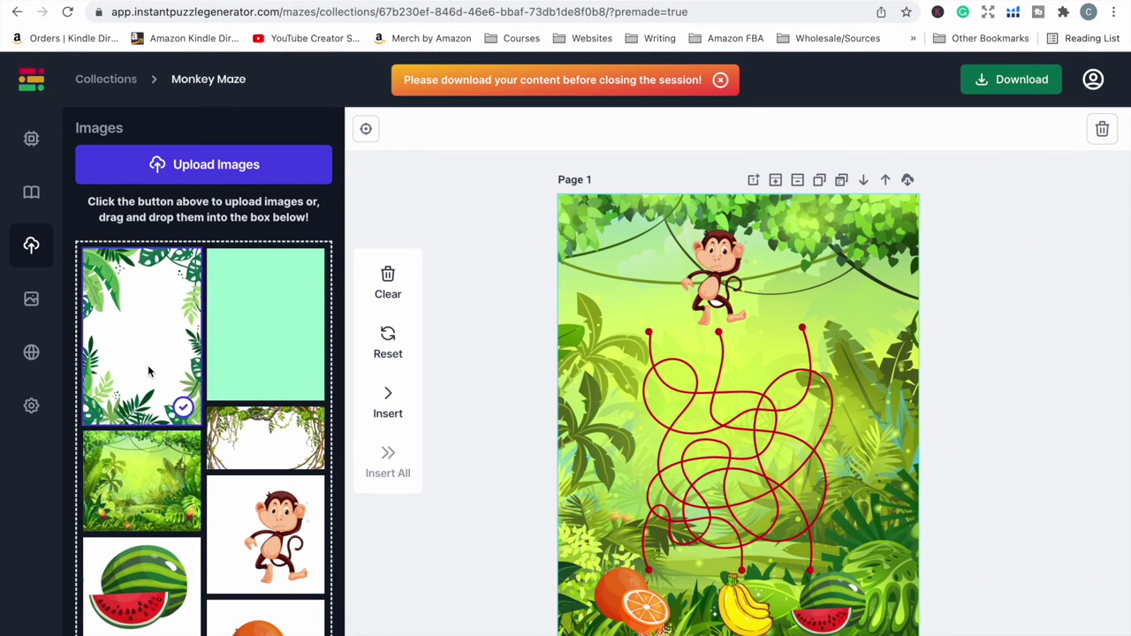
left_click(370, 409)
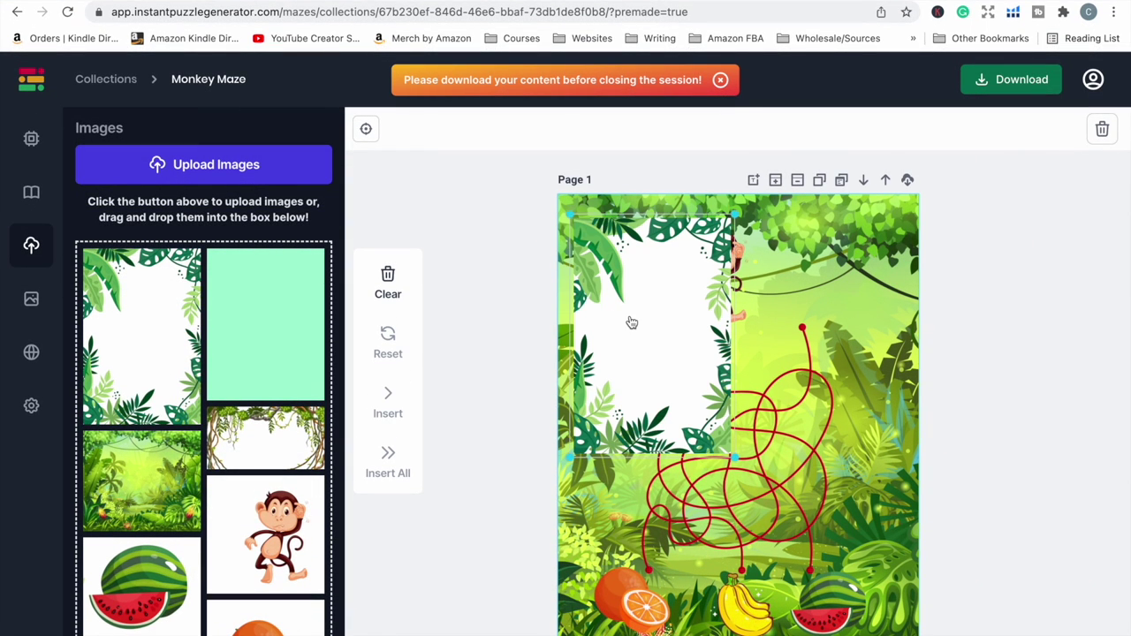
left_click_drag(632, 322, 613, 298)
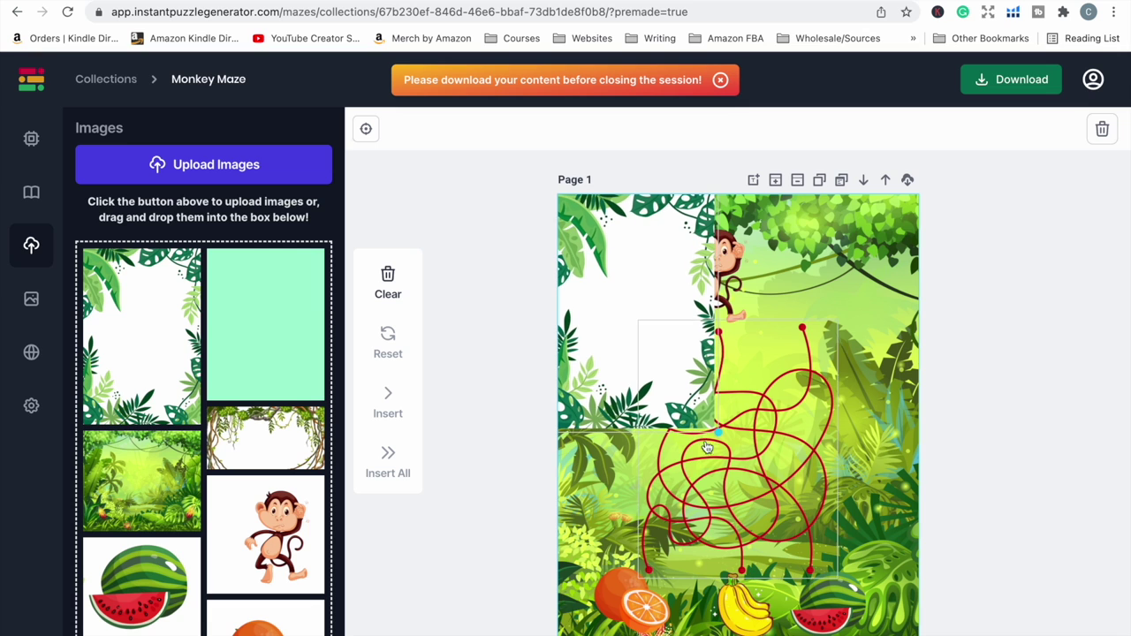
left_click_drag(716, 429, 921, 620)
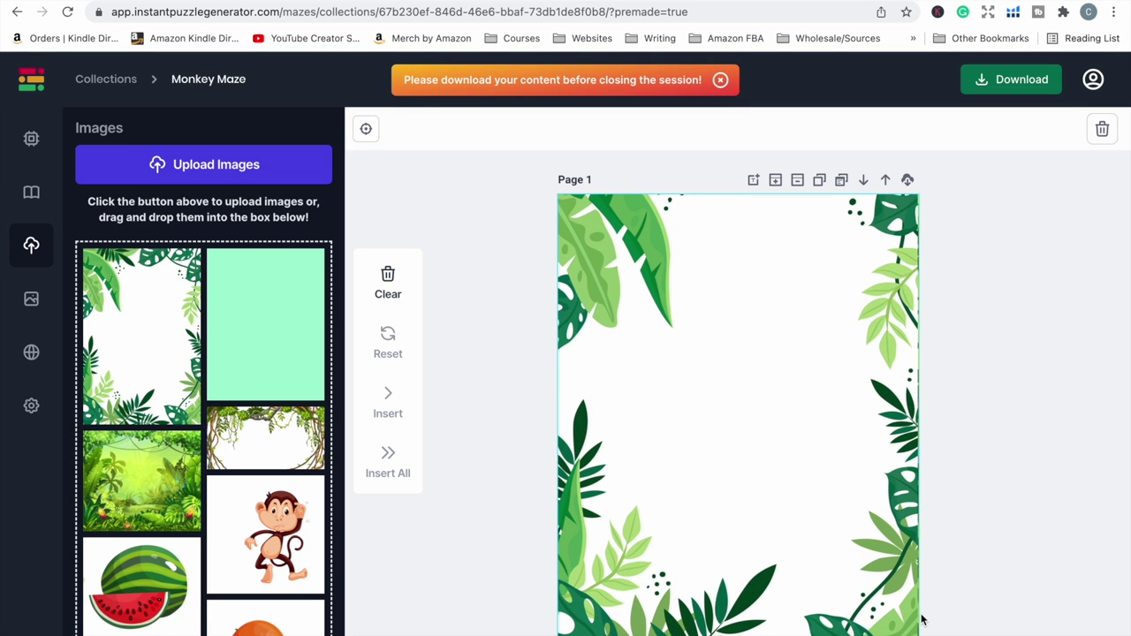
left_click(910, 632)
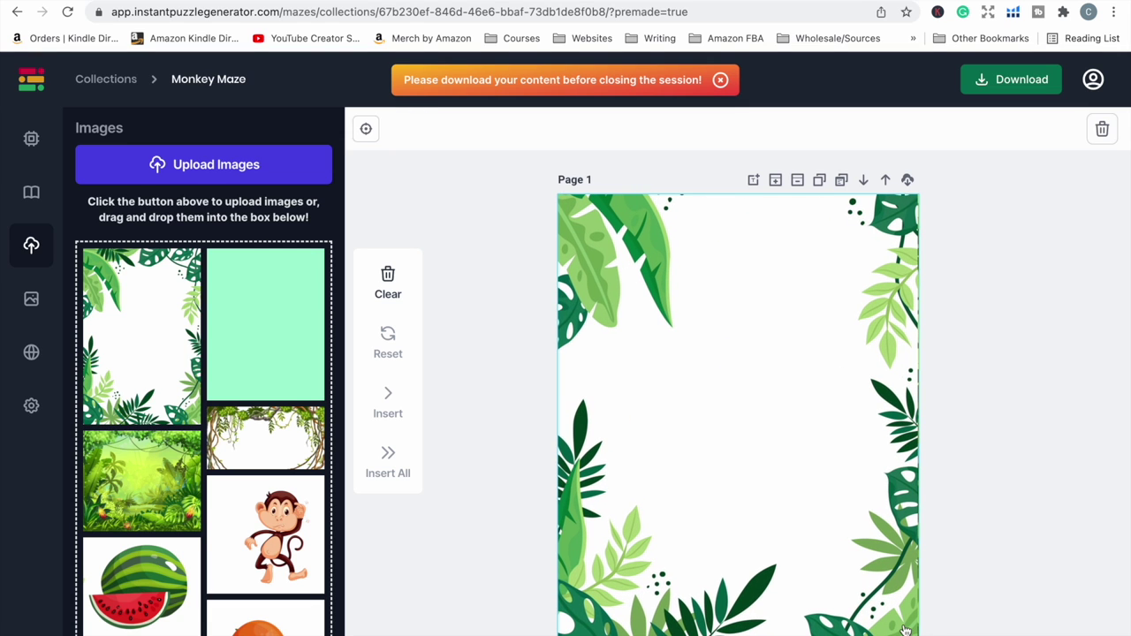
Adjust the leaf frame's position and size until it fits the full page.
left_click_drag(905, 630, 915, 578)
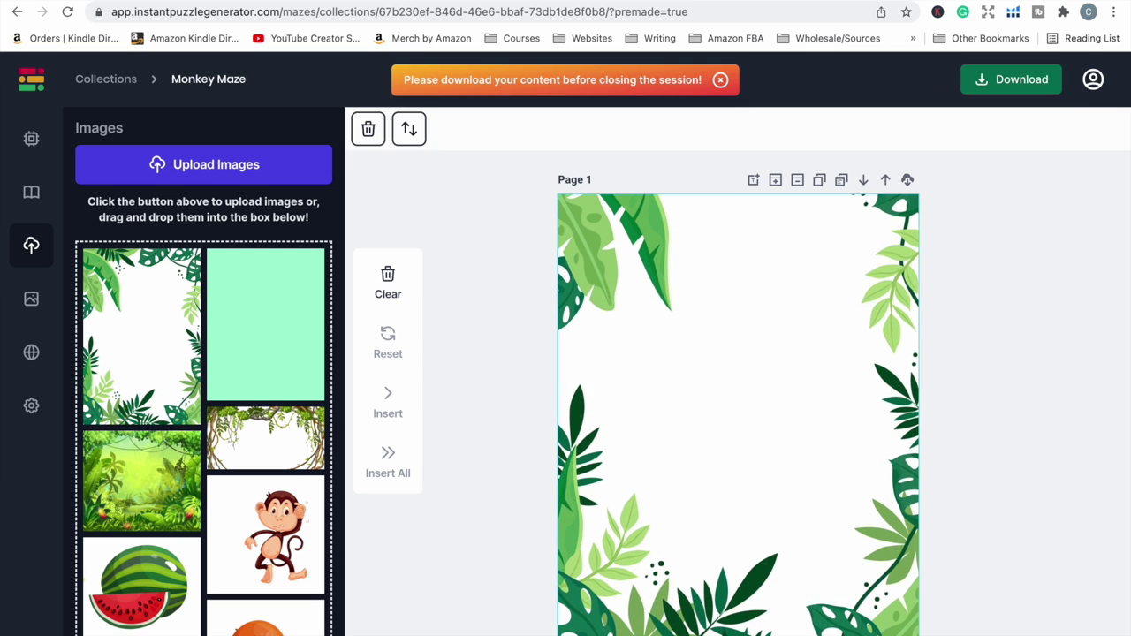
left_click_drag(805, 440, 817, 531)
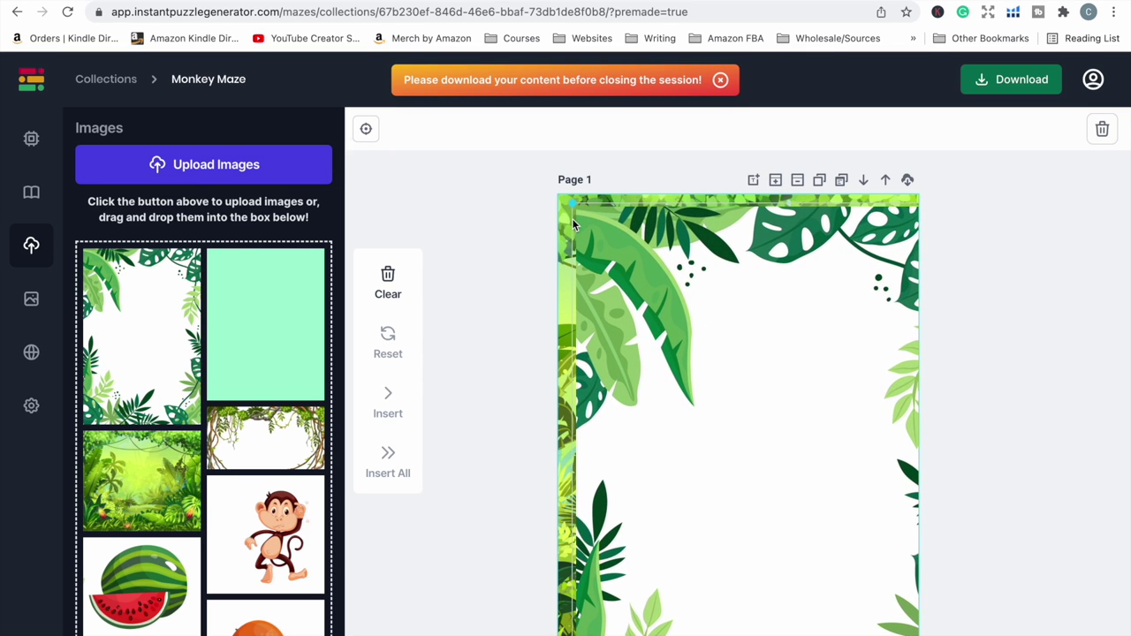
left_click_drag(567, 200, 619, 247)
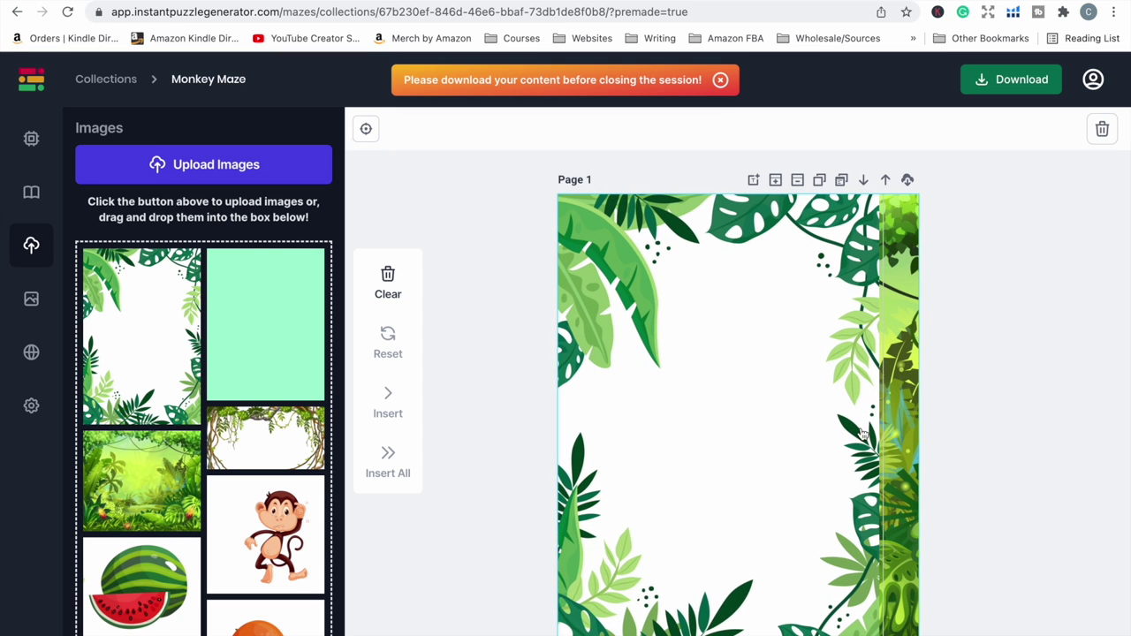
scroll(863, 435, "down", 2)
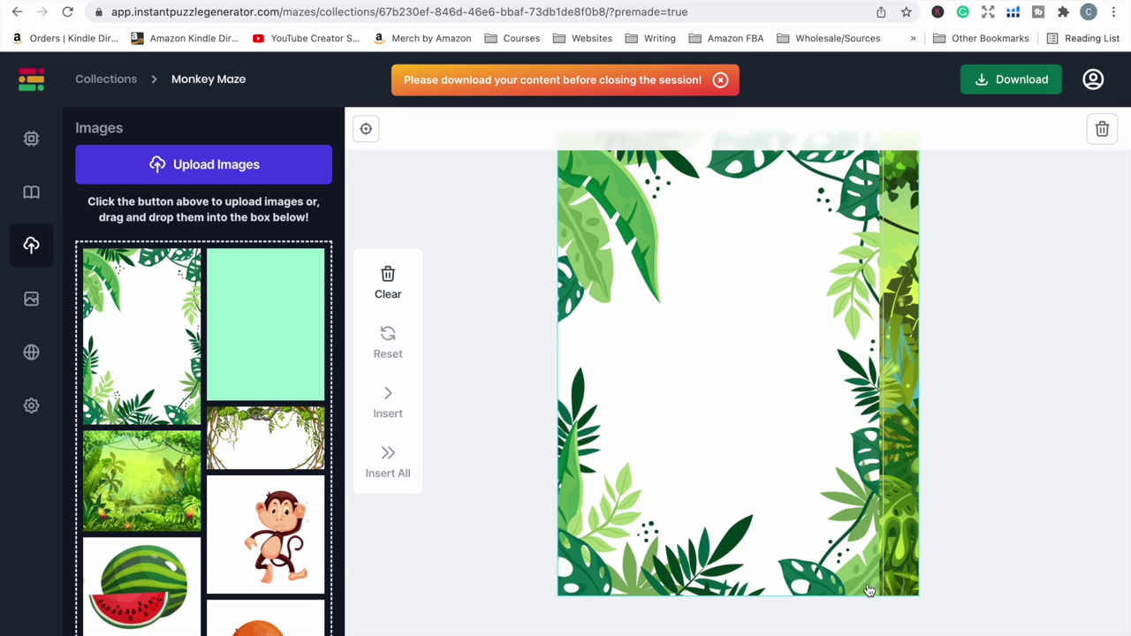
scroll(870, 574, "down", 1)
left_click_drag(869, 576, 924, 609)
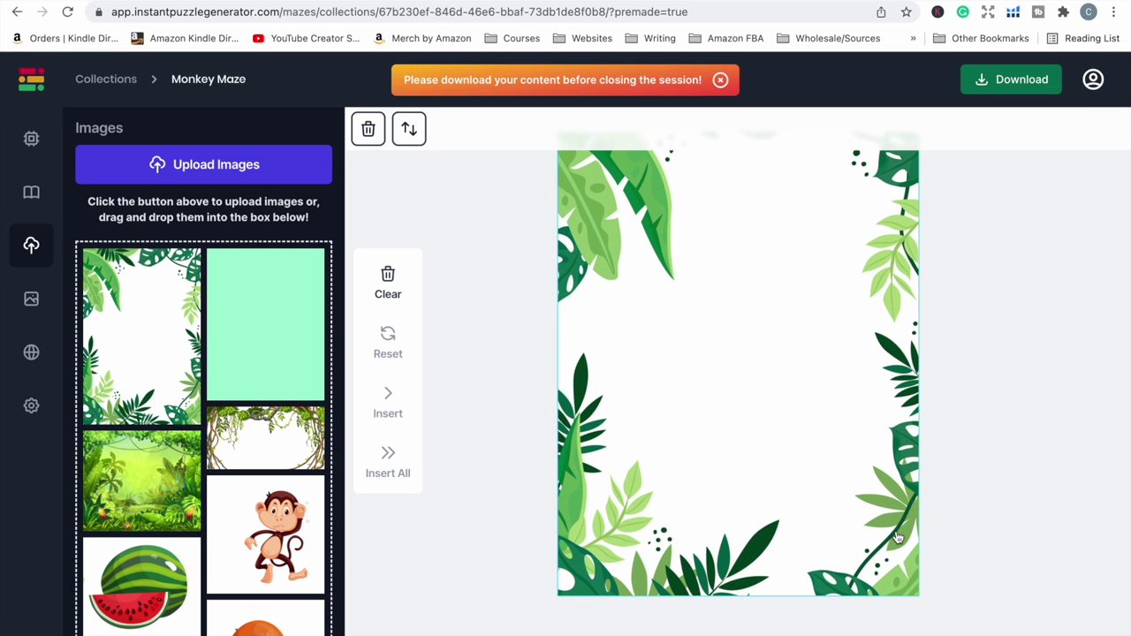
left_click_drag(924, 609, 897, 547)
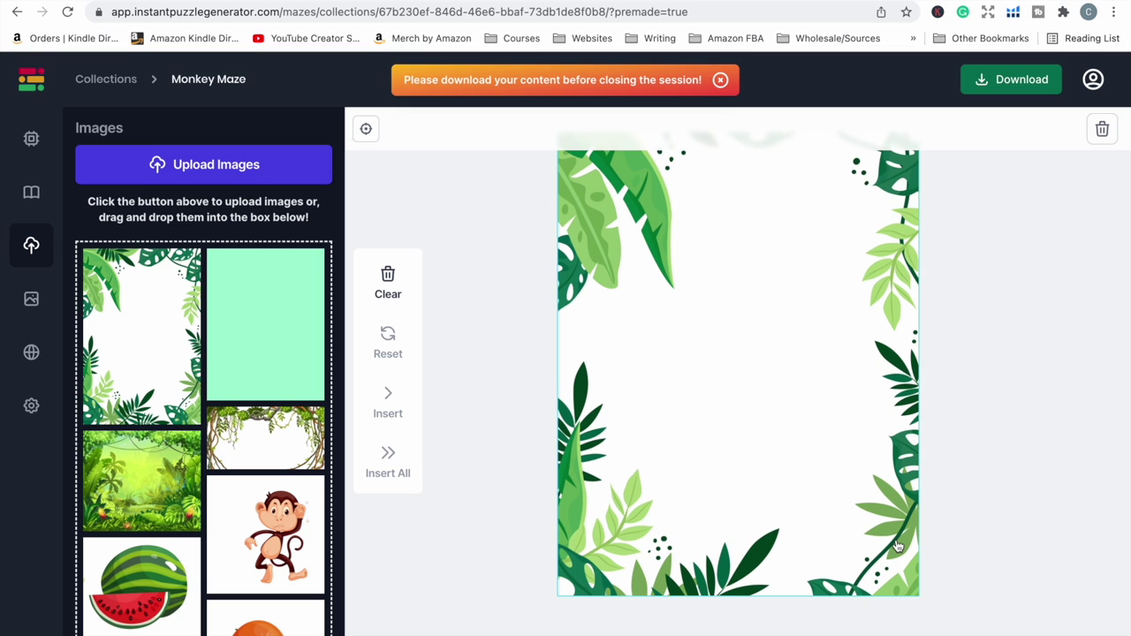
right_click(809, 440)
Send the leaf frame to the back, delete the jungle background, and move the monkey down-right.
left_click(840, 454)
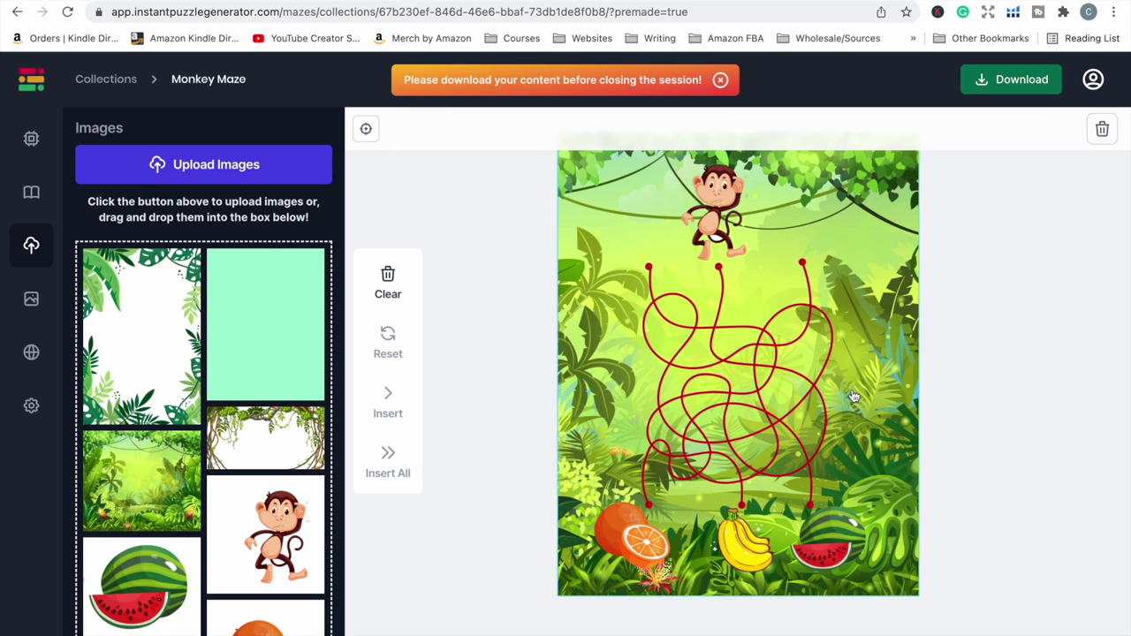
key("Delete")
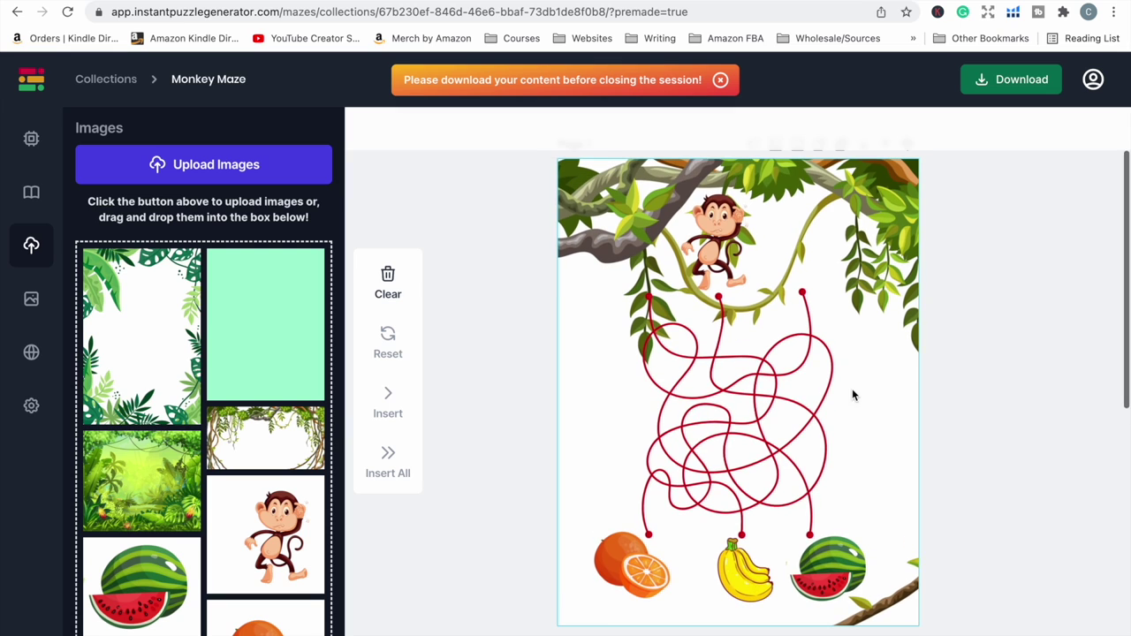
left_click(720, 250)
left_click_drag(720, 250, 745, 252)
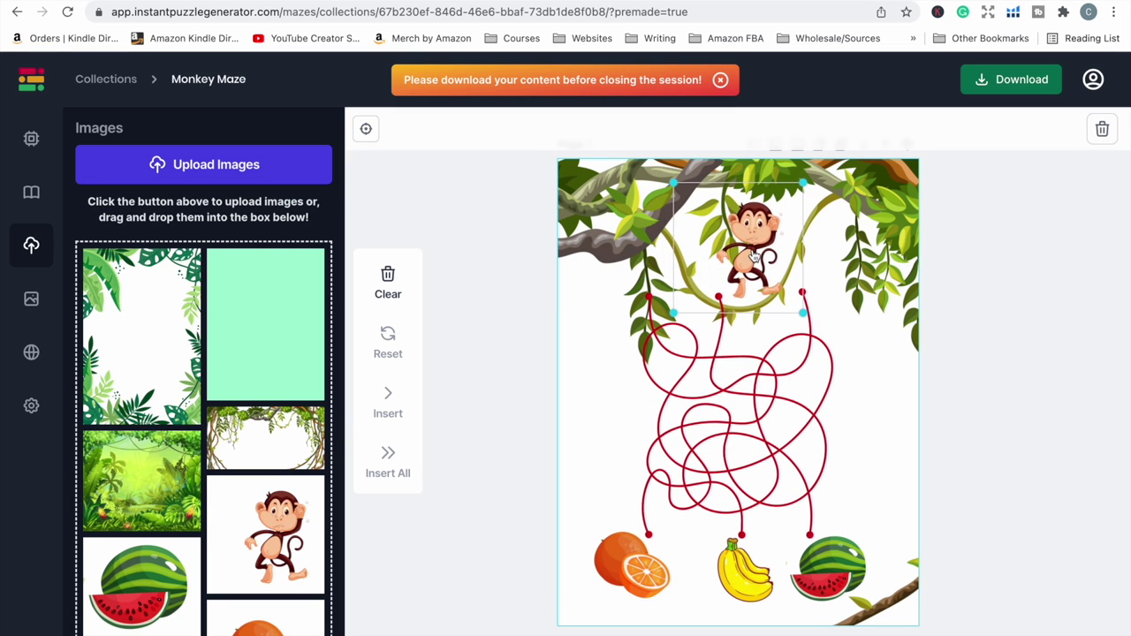
left_click_drag(744, 252, 746, 290)
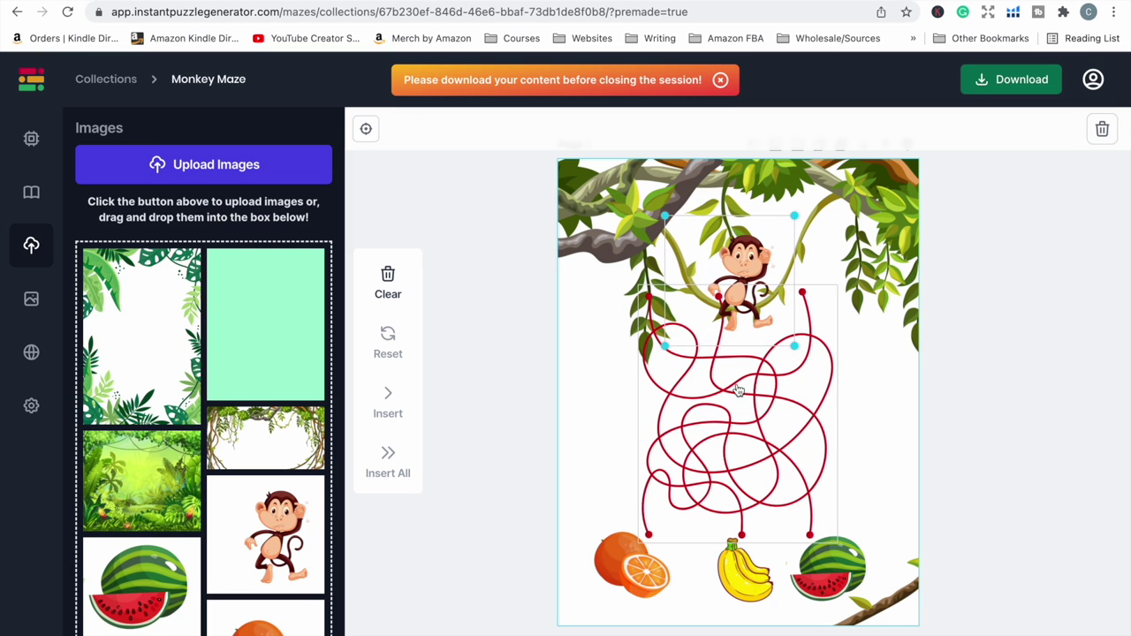
Lower the maze slightly, delete the vine branch image, and shift the monkey left.
left_click_drag(739, 390, 739, 411)
left_click(895, 477)
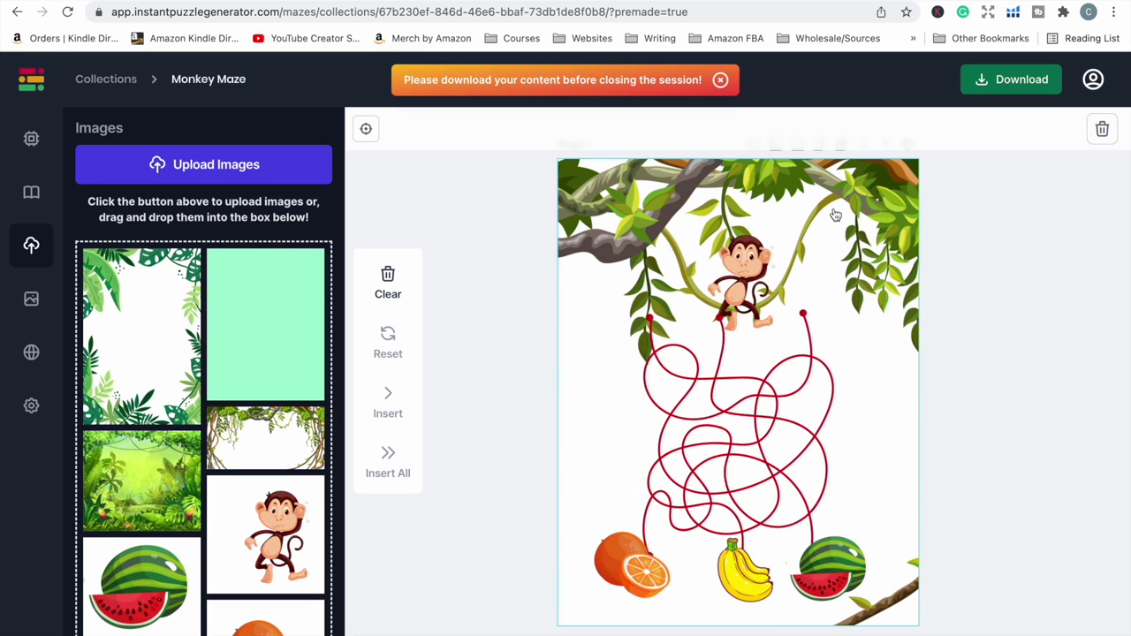
left_click_drag(838, 215, 863, 277)
key("Delete")
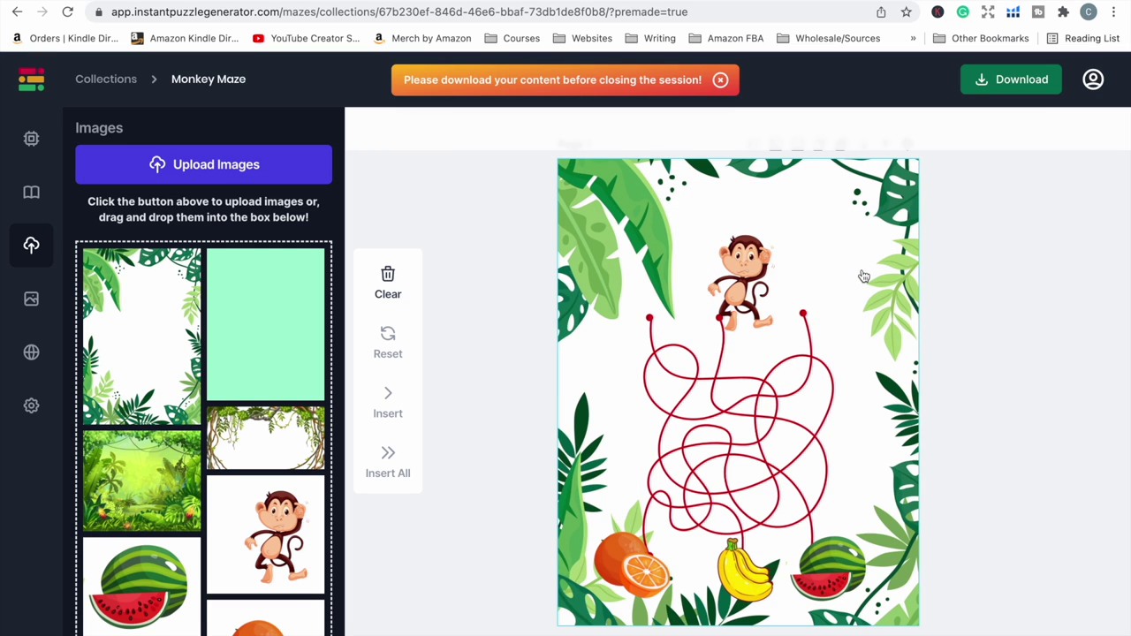
mouse_move(781, 268)
left_mouse_down()
mouse_move(757, 234)
mouse_move(750, 268)
left_mouse_up()
Enlarge the monkey picture and shift the maze slightly to the right.
left_click_drag(791, 207, 841, 162)
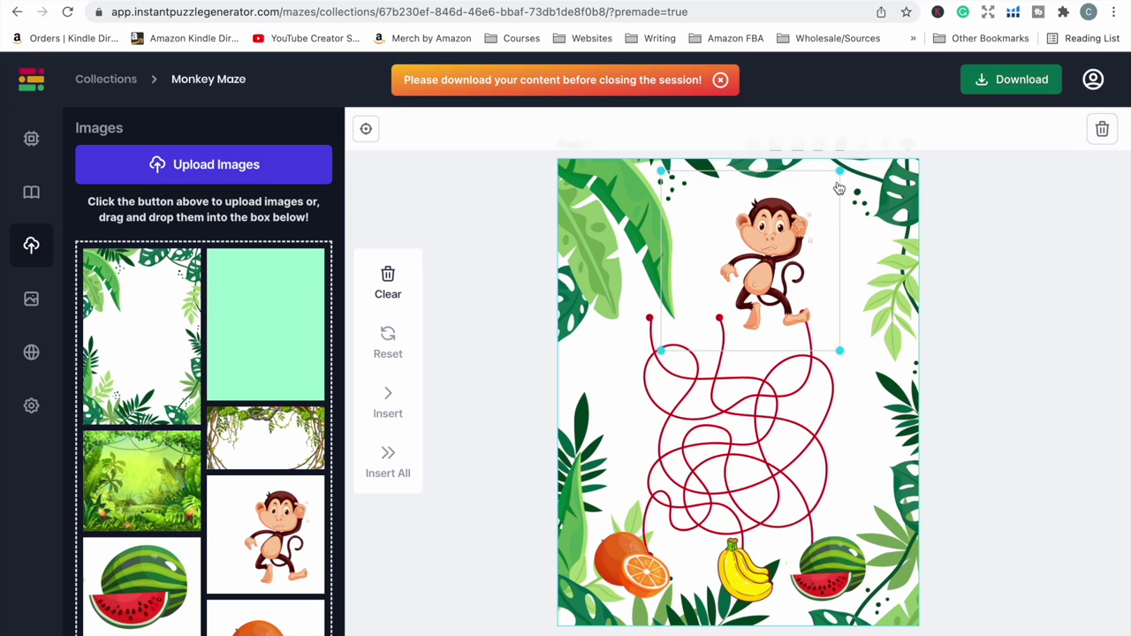
left_click_drag(771, 256, 752, 255)
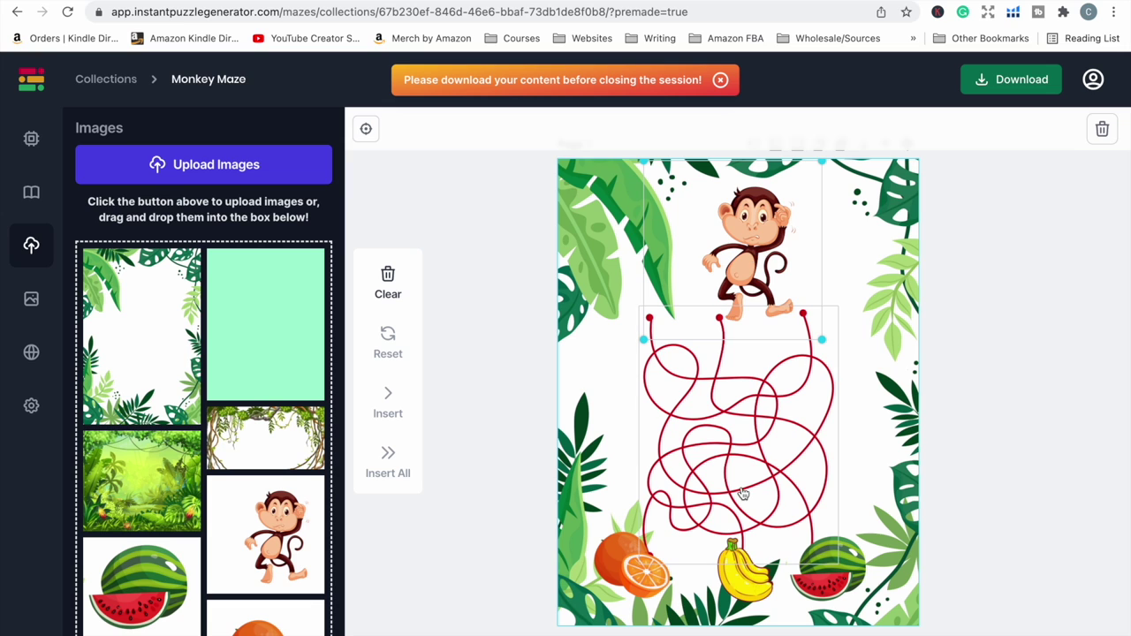
left_click(831, 449)
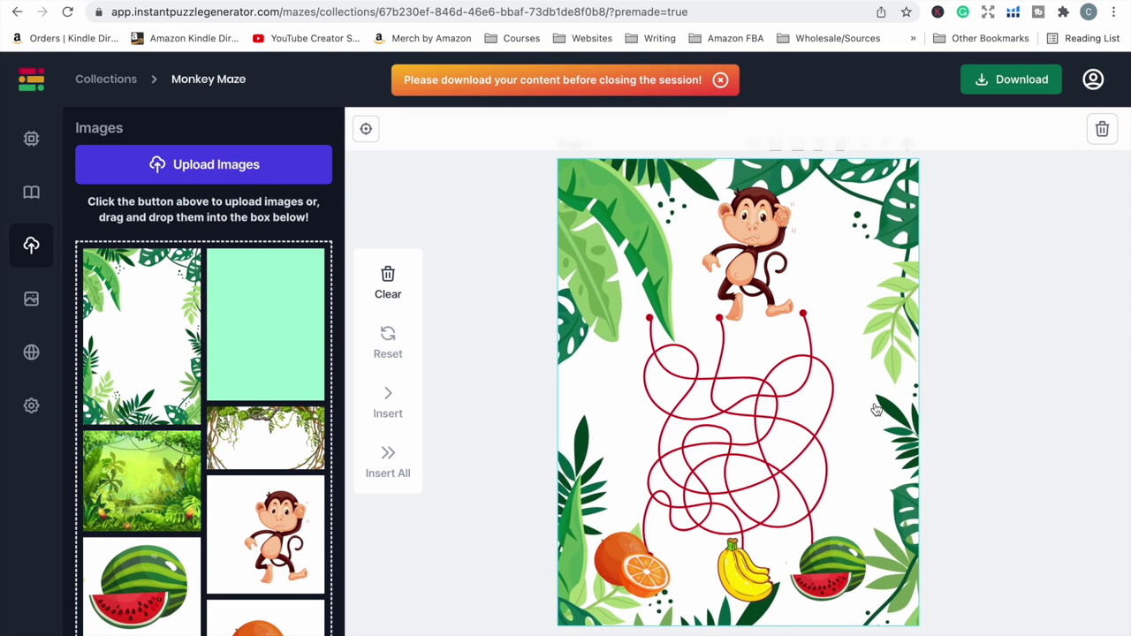
left_click(764, 466)
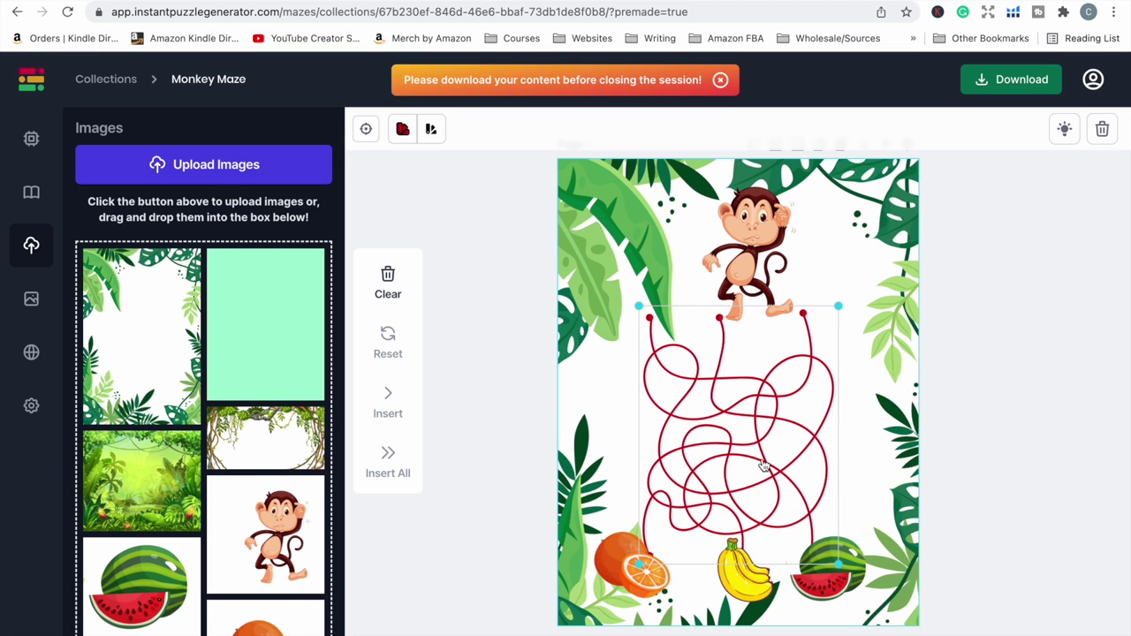
left_click_drag(764, 465, 783, 466)
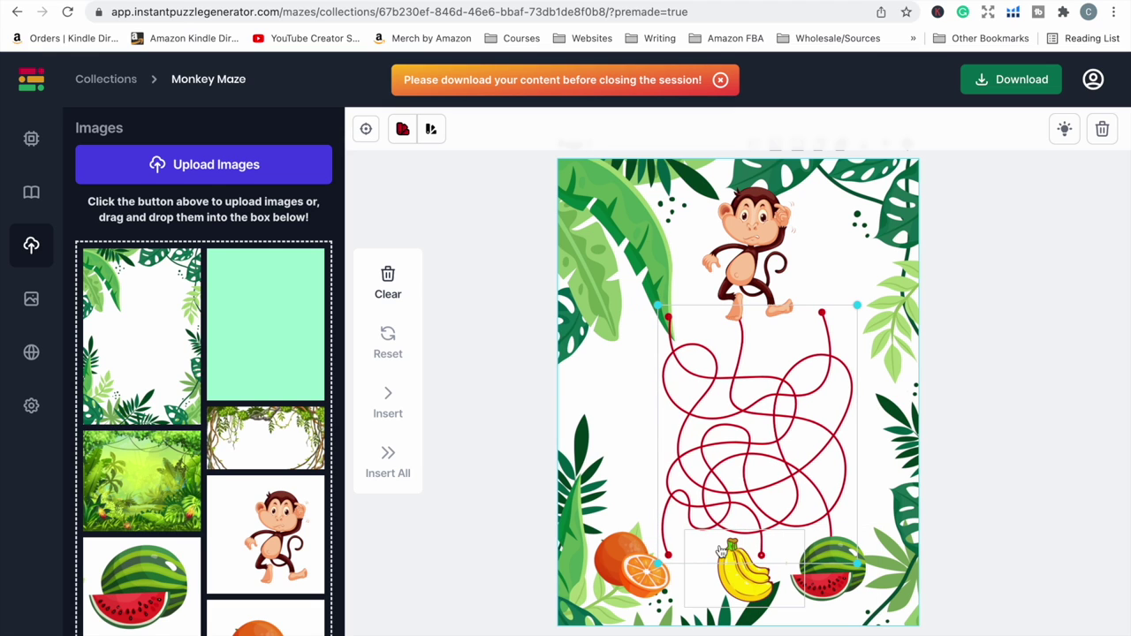
Reposition orange and banana, shrink the watermelon under the right exit, and move the monkey left.
mouse_move(656, 559)
left_mouse_down()
mouse_move(641, 566)
mouse_move(684, 570)
left_mouse_up()
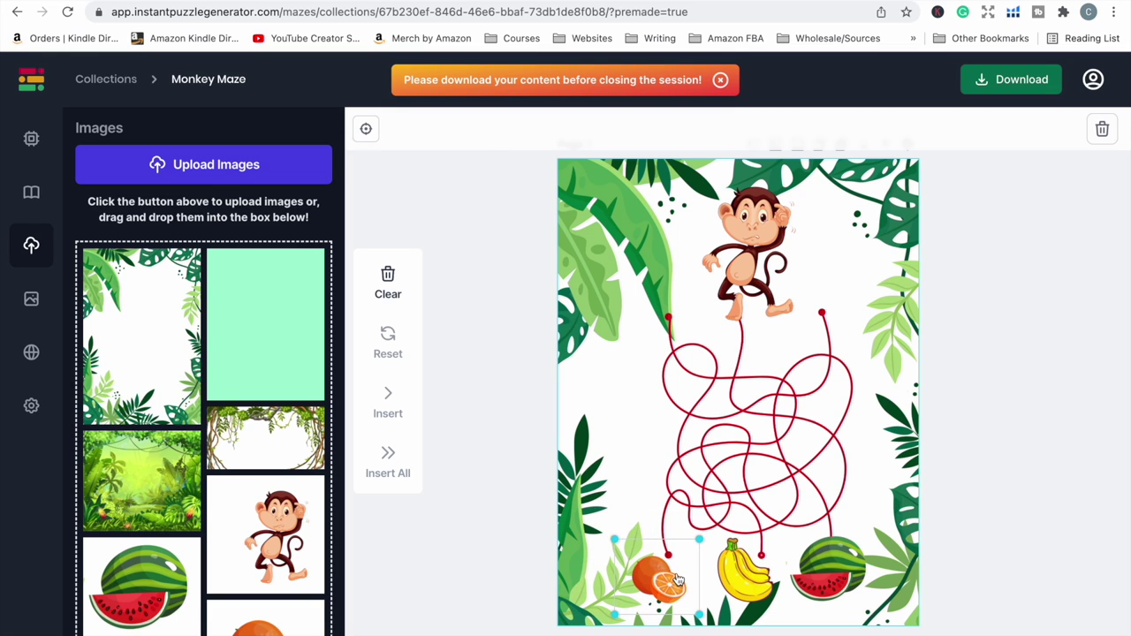
mouse_move(741, 576)
left_mouse_down()
mouse_move(756, 584)
mouse_move(731, 560)
left_mouse_up()
left_click(829, 562)
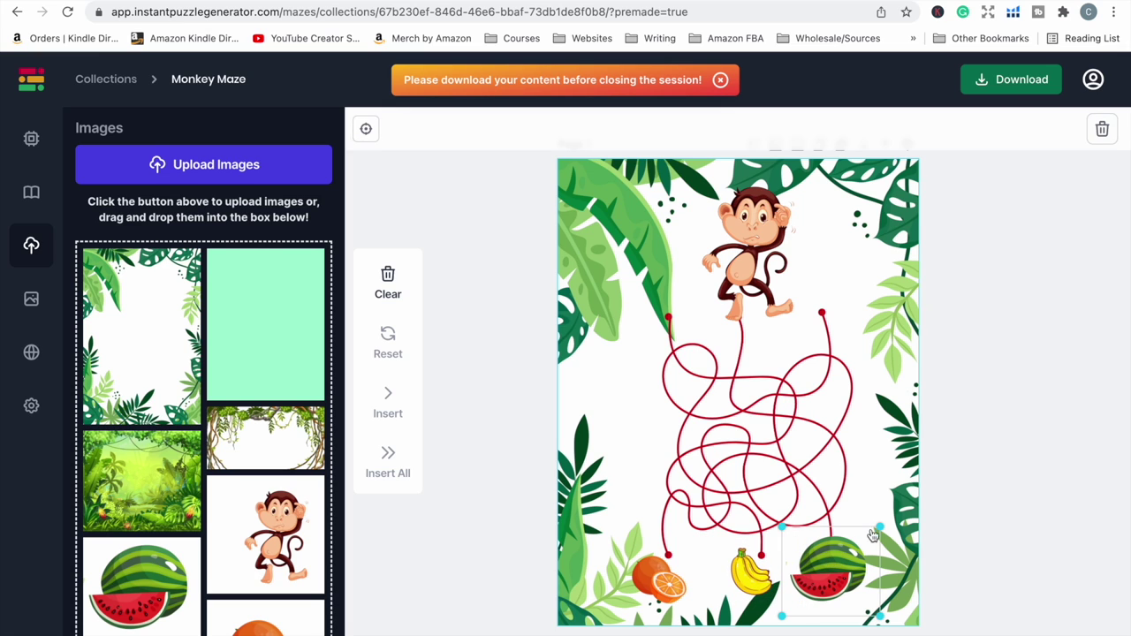
left_click_drag(881, 524, 848, 562)
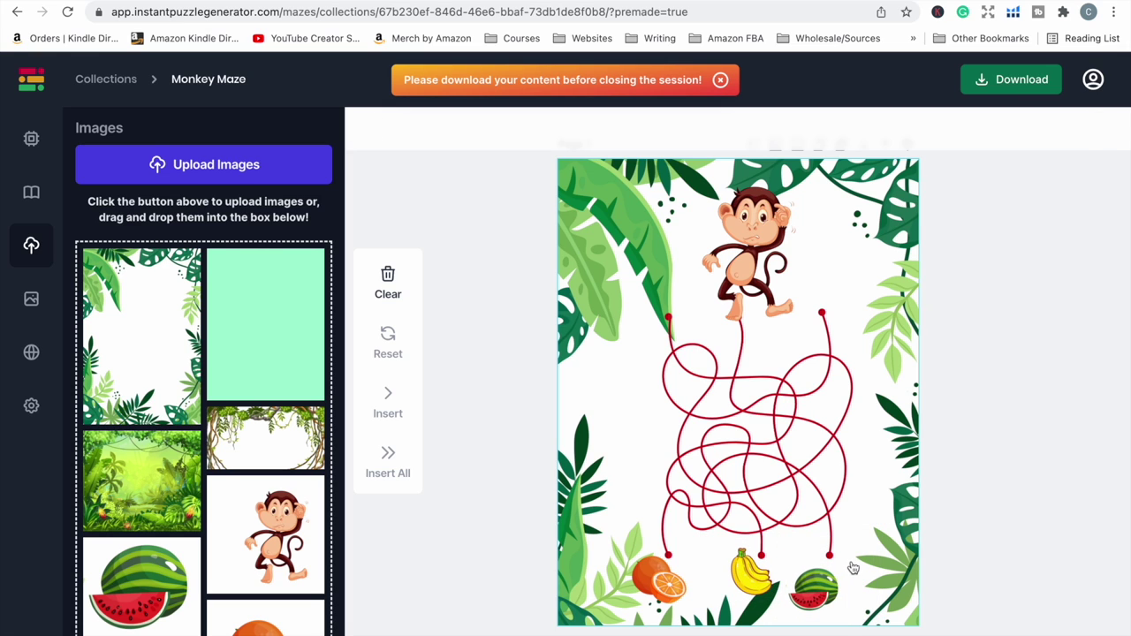
left_click_drag(825, 595, 839, 591)
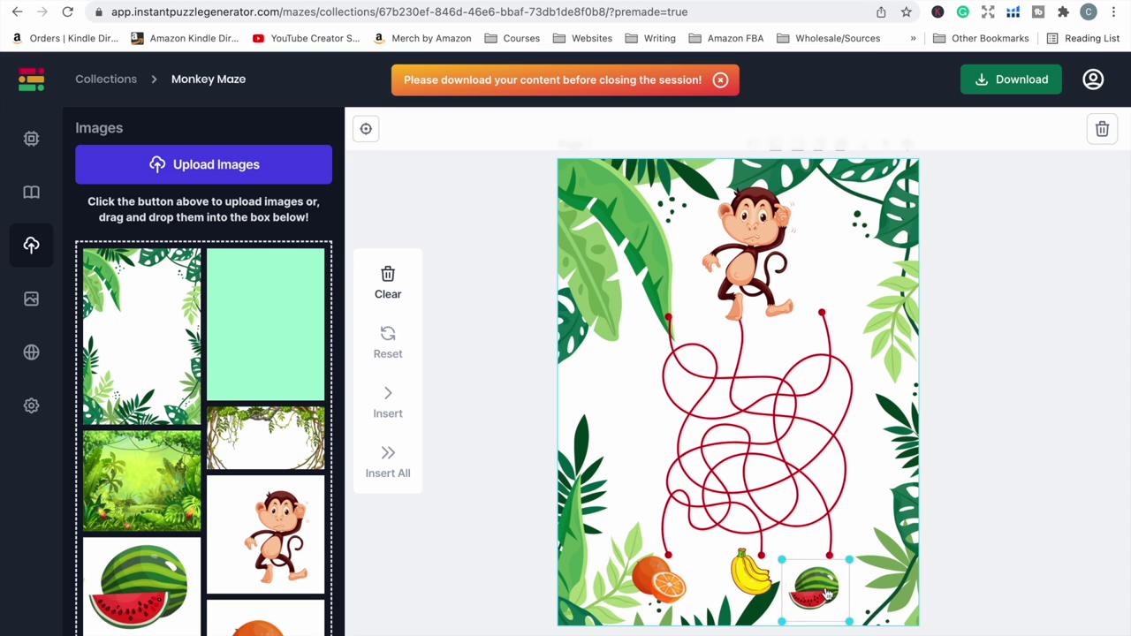
left_click_drag(743, 262, 724, 269)
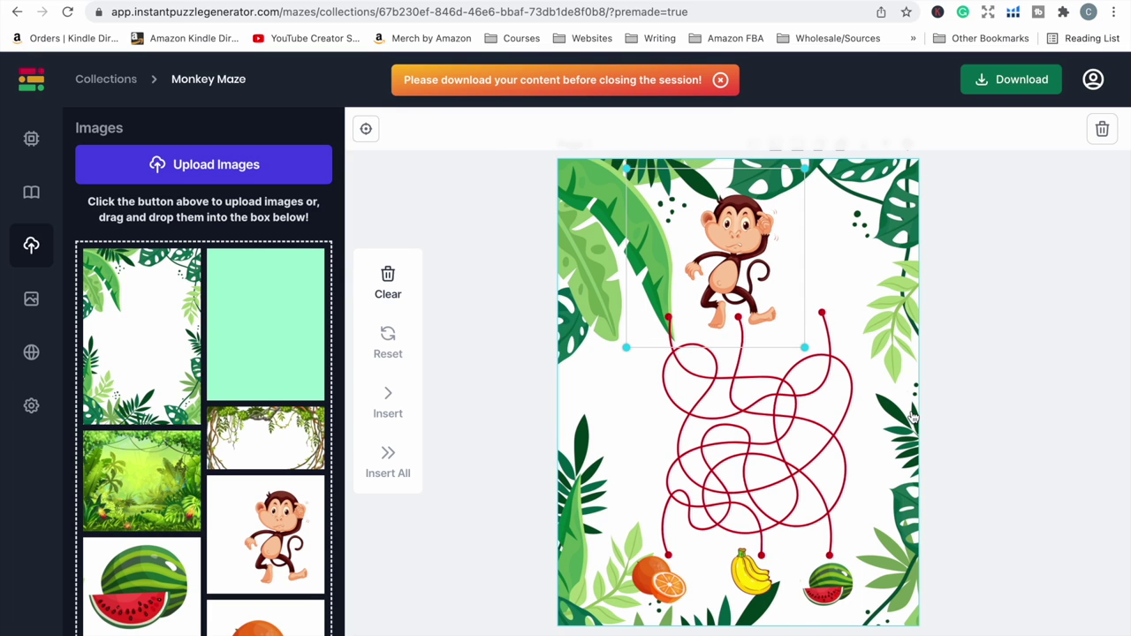
Try blue and black for the maze lines, settling on dark grey.
left_click(871, 424)
left_click(822, 429)
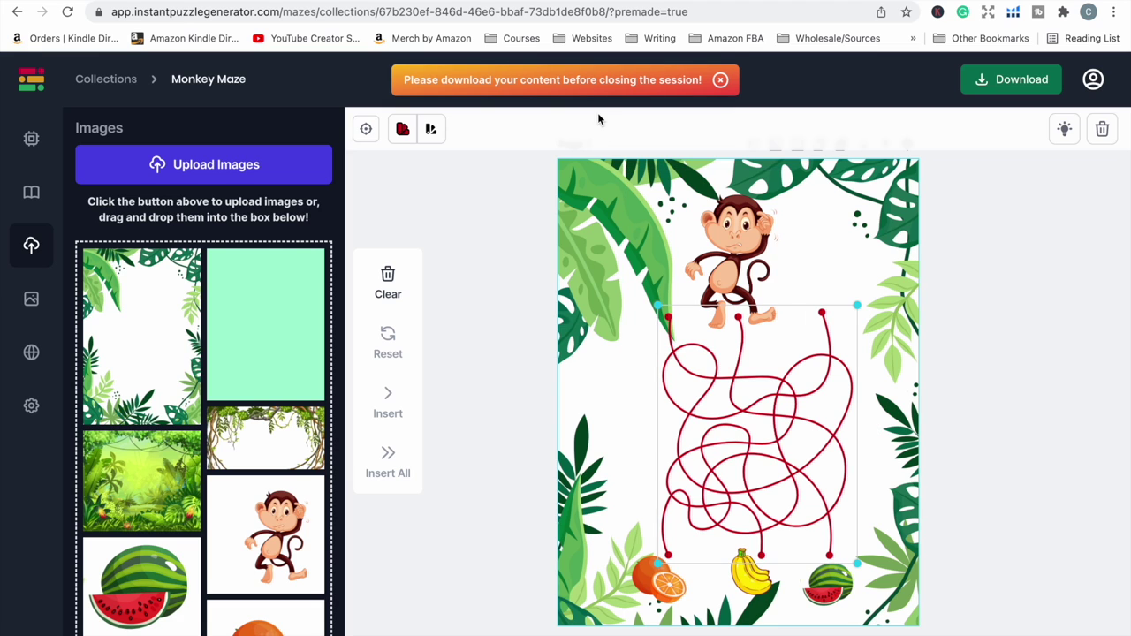
left_click(405, 126)
left_click(404, 377)
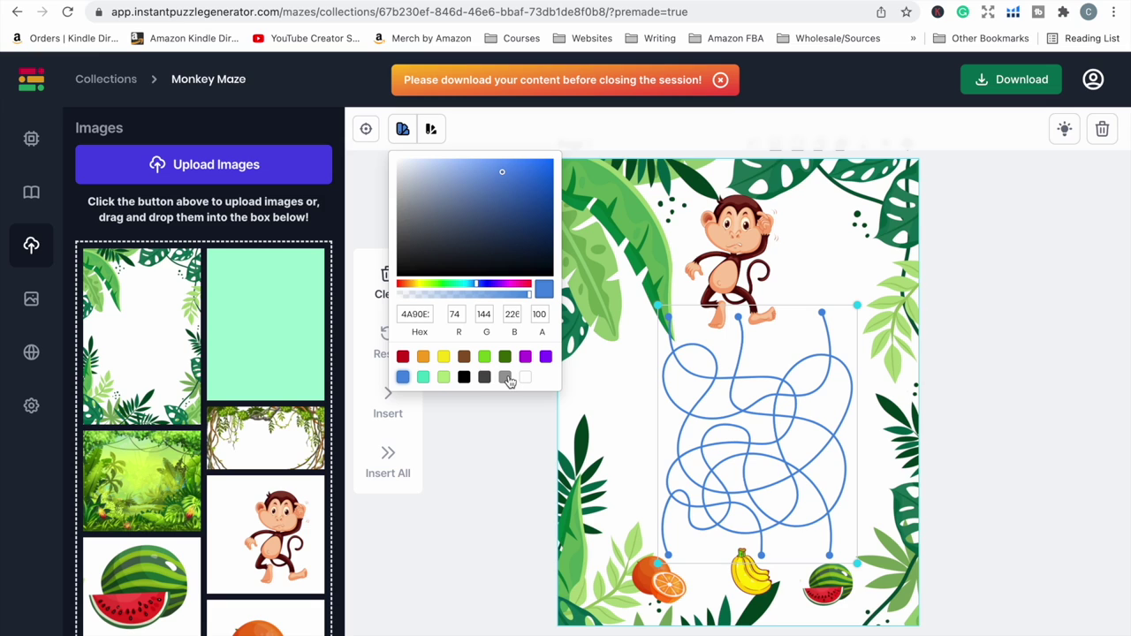
left_click(464, 378)
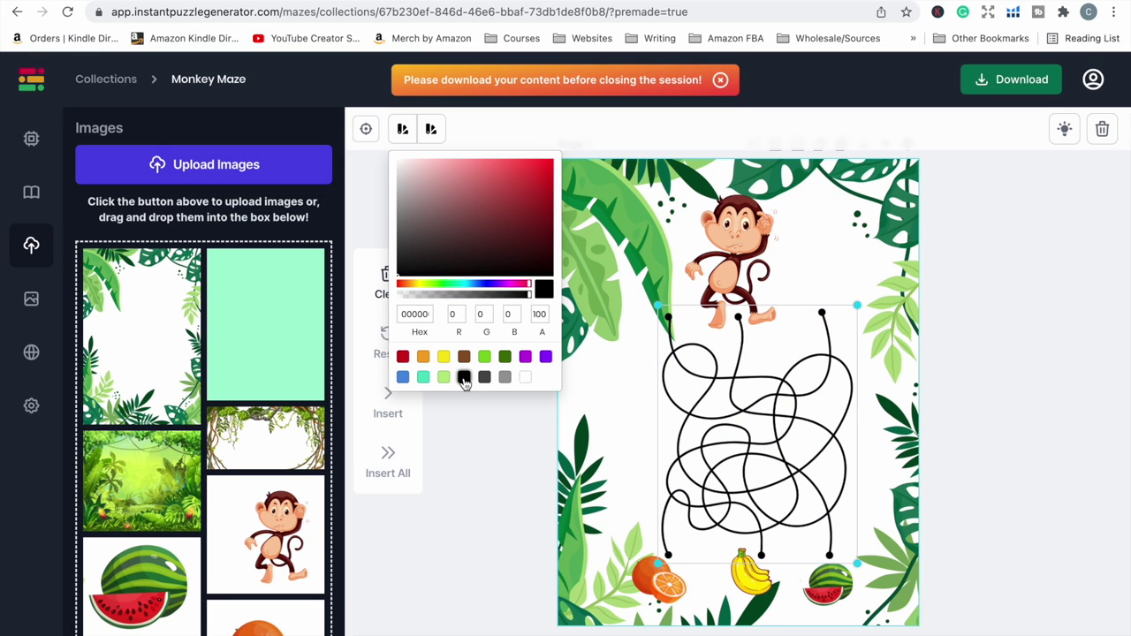
left_click(485, 379)
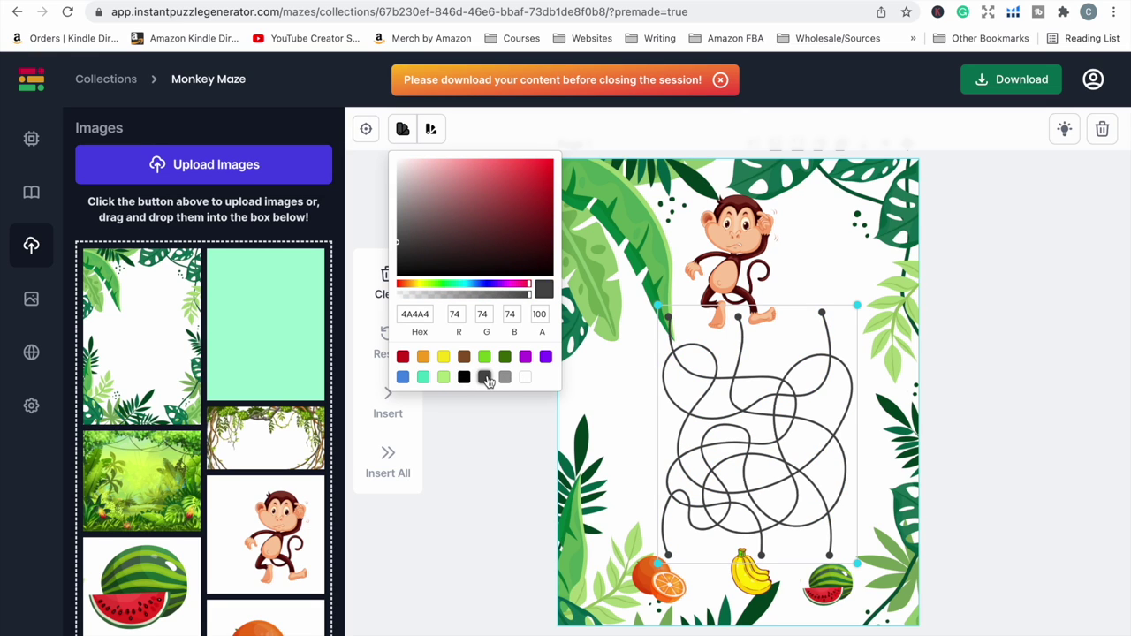
left_click(978, 398)
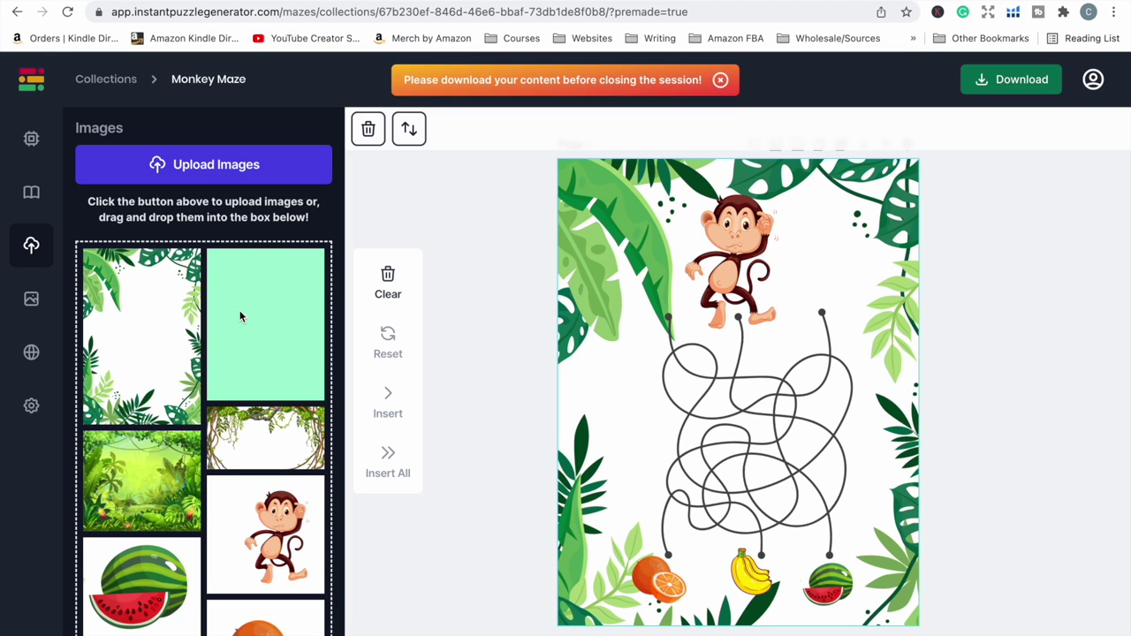
left_click_drag(239, 316, 413, 352)
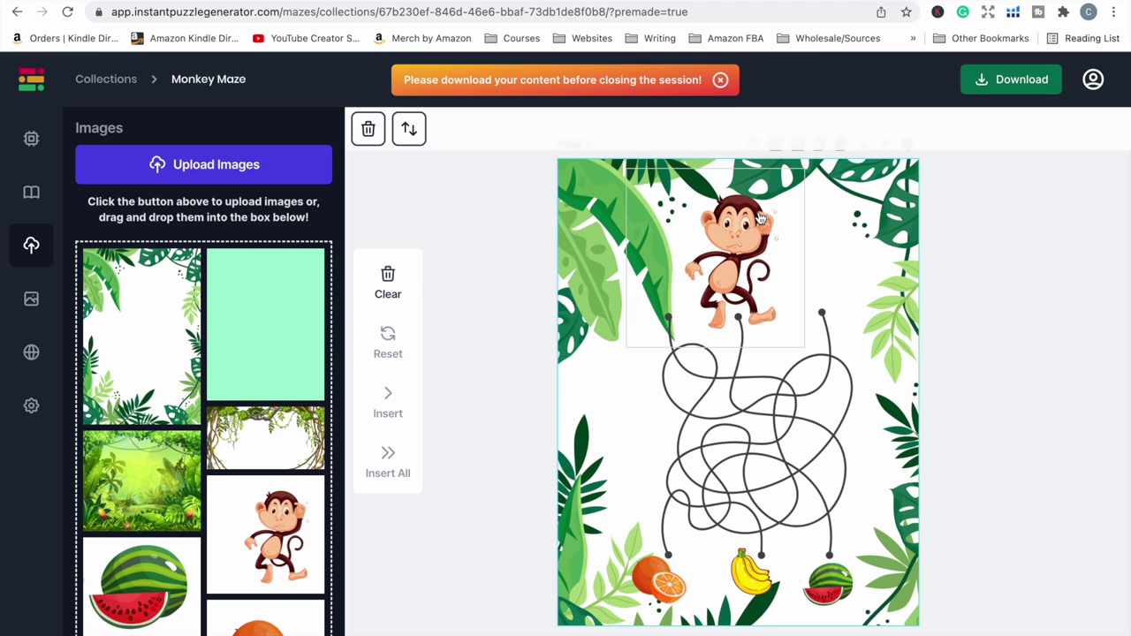
Add a text box right of the monkey and replace its placeholder with I'M HUNGRY!
mouse_move(735, 261)
left_click(753, 178)
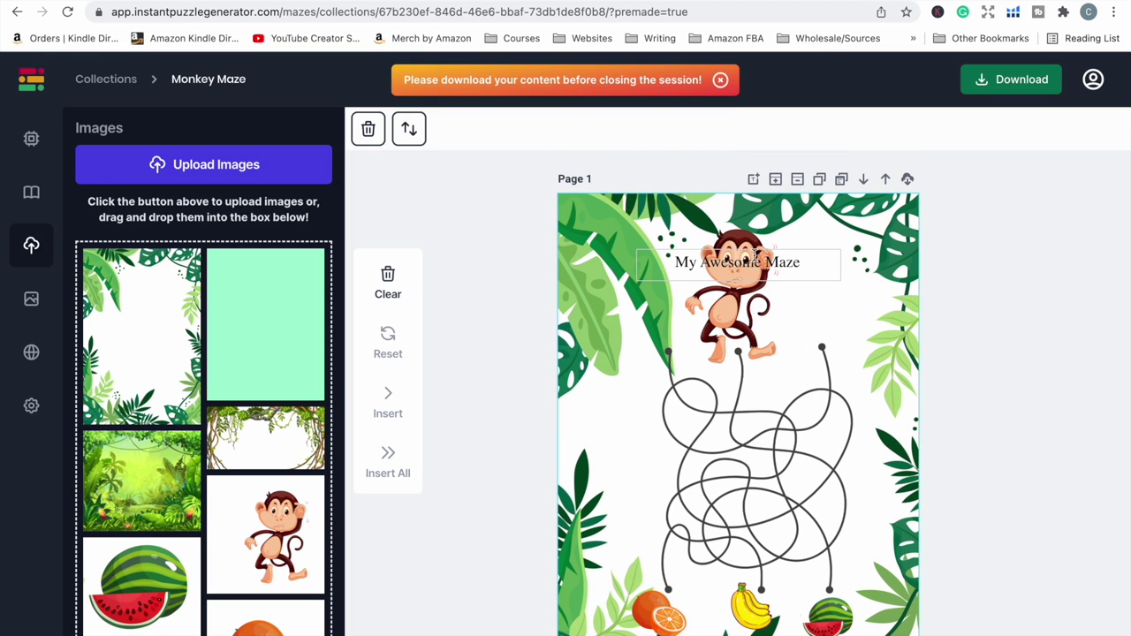
left_click_drag(759, 259, 858, 256)
double_click(839, 254)
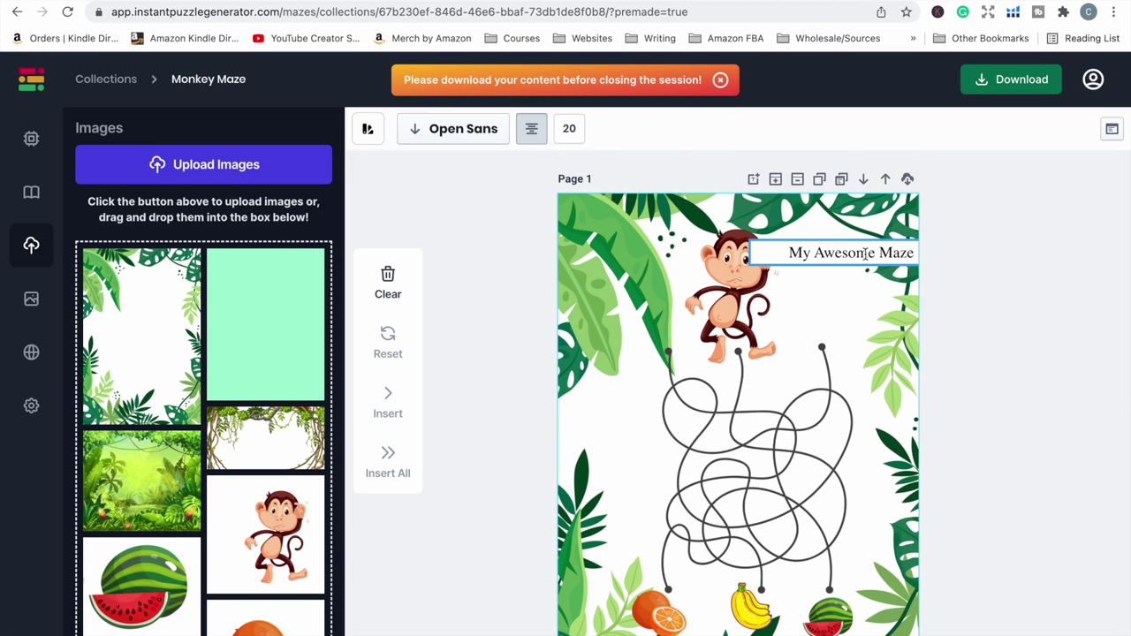
triple_click(865, 254)
key("BackSpace")
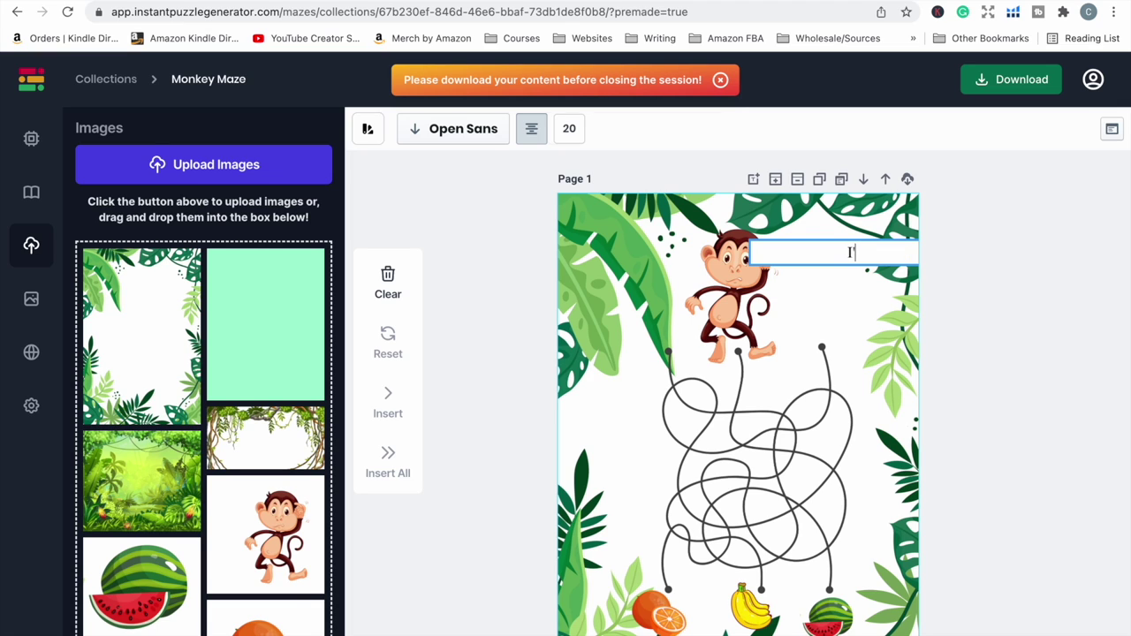
type("m")
key("BackSpace")
key("BackSpace")
type("M")
type(" HUNGRY!")
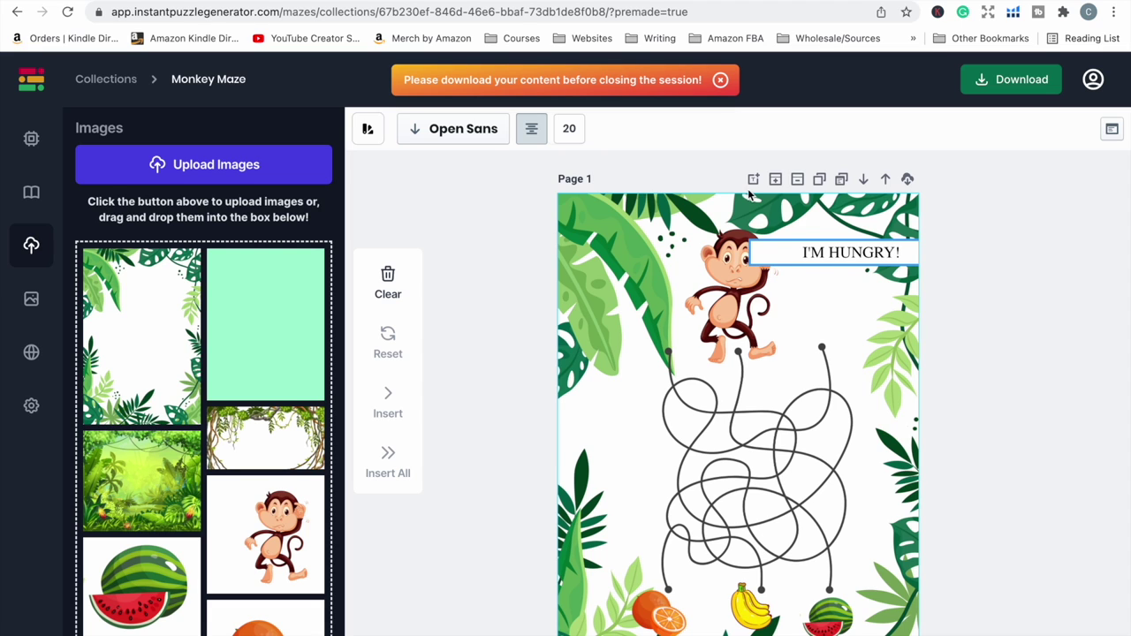
left_click(480, 139)
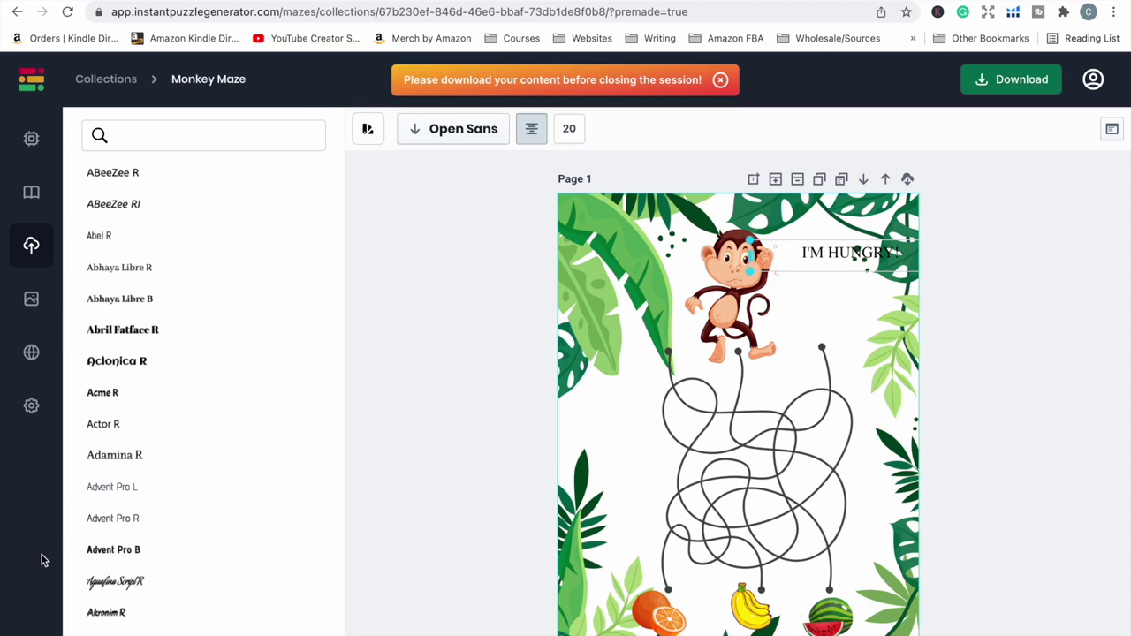
scroll(181, 500, "down", 5)
scroll(181, 462, "down", 5)
scroll(181, 457, "down", 5)
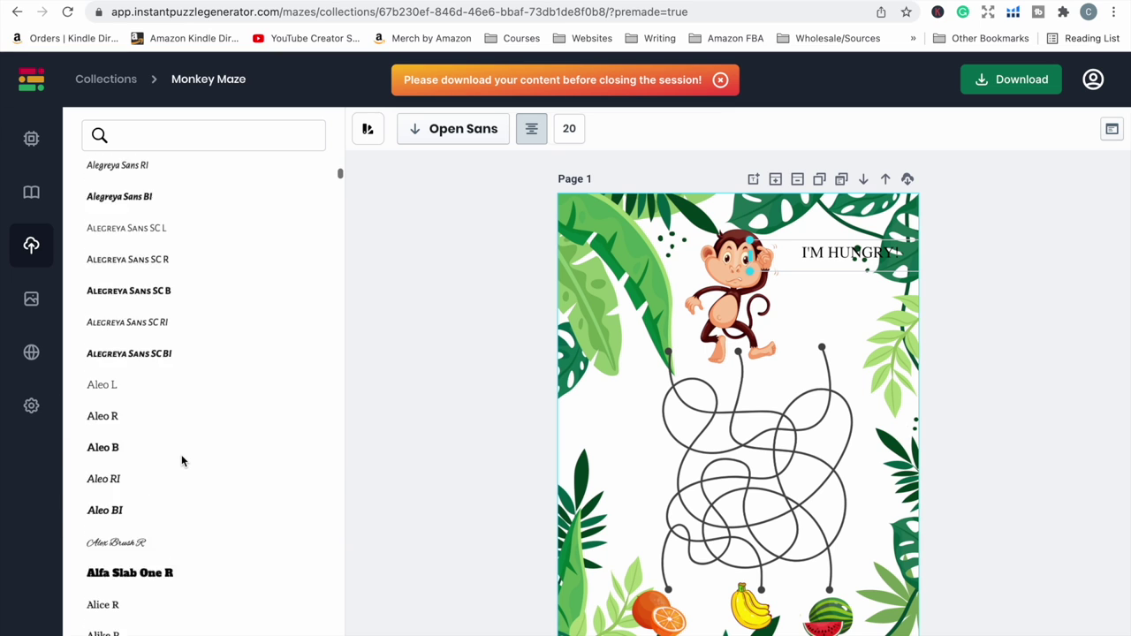
scroll(181, 457, "down", 5)
scroll(181, 458, "down", 3)
scroll(182, 458, "down", 2)
scroll(181, 460, "down", 1)
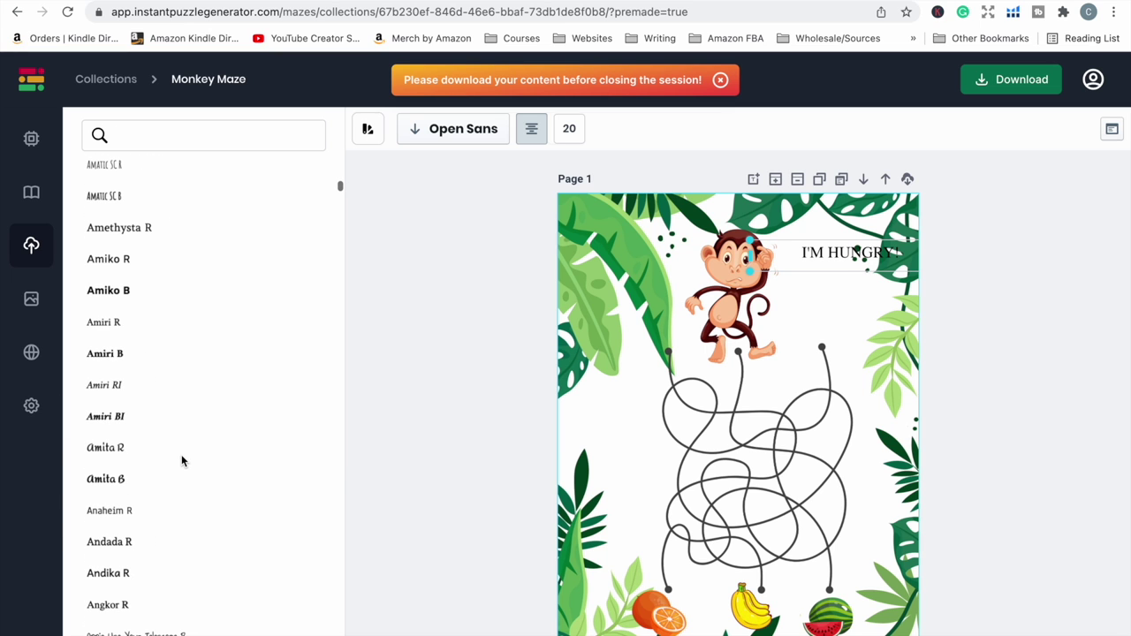
Set the caption in Amatic SC Bold and drag it larger beside the monkey's head.
left_click(121, 194)
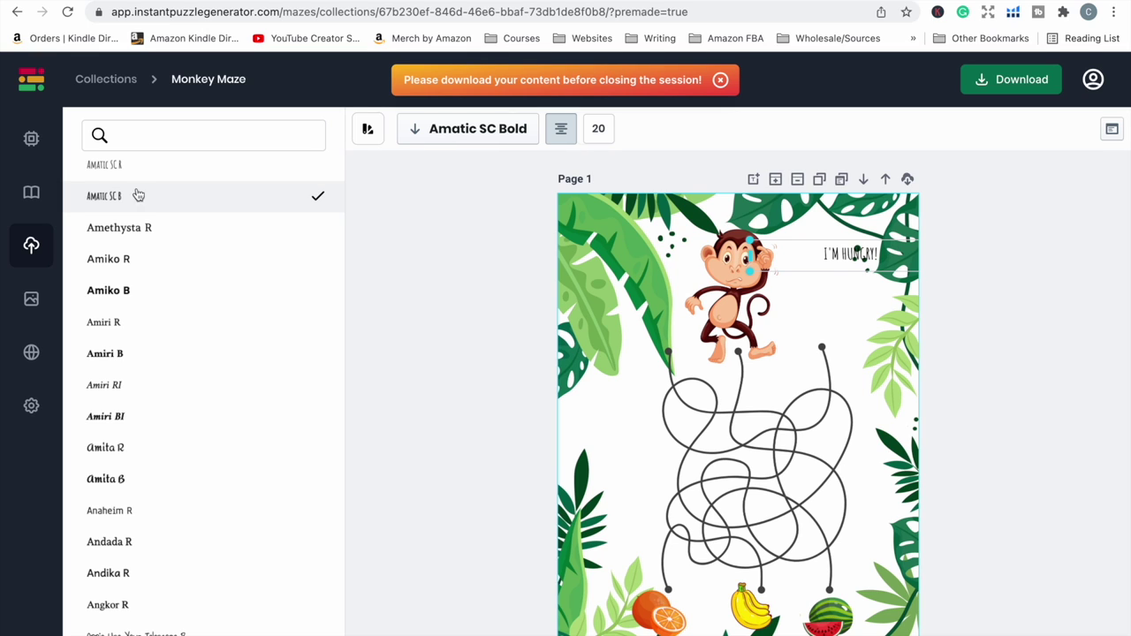
mouse_move(751, 265)
left_mouse_down()
mouse_move(821, 290)
mouse_move(838, 256)
mouse_move(829, 252)
left_mouse_up()
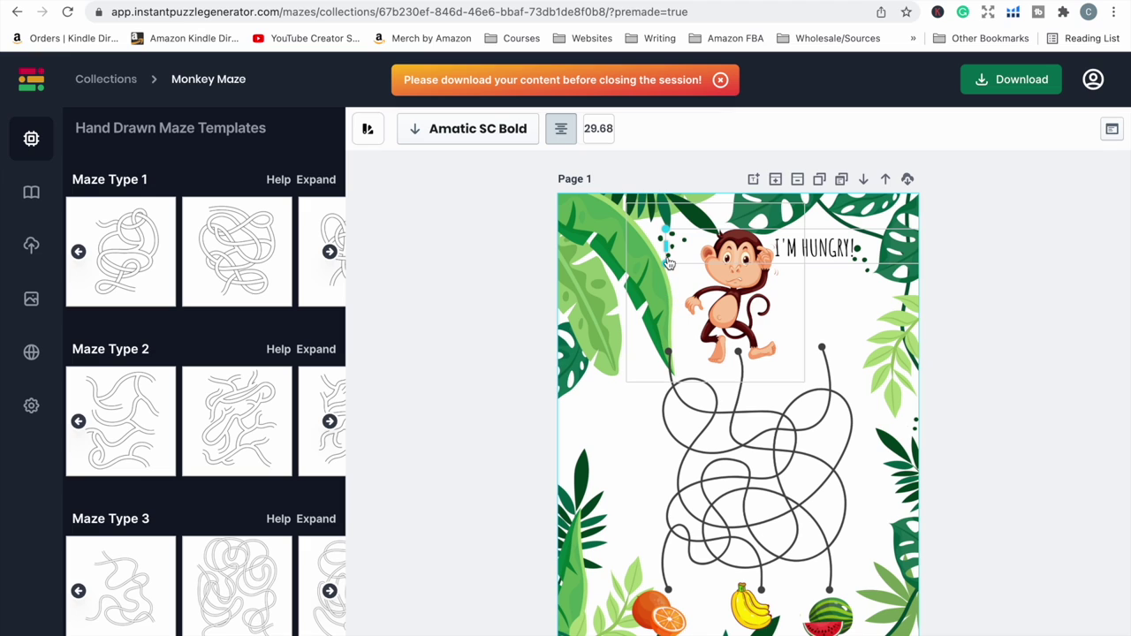
left_click(829, 253)
Nudge the I'M HUNGRY! caption down beside the monkey's head and shrink it slightly.
double_click(833, 253)
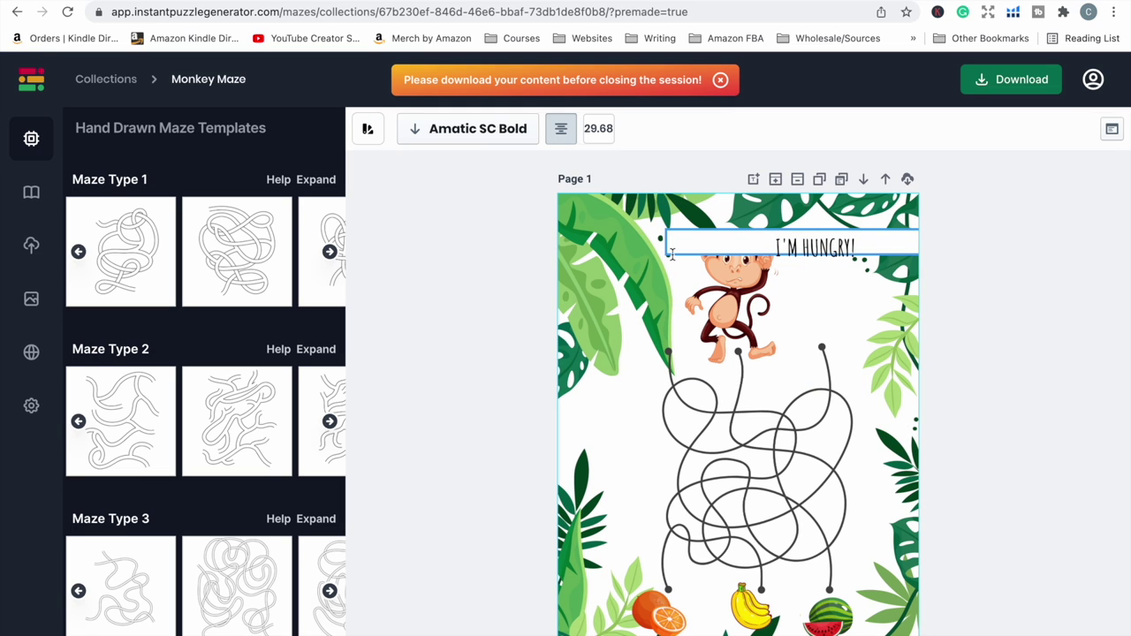
left_click(830, 311)
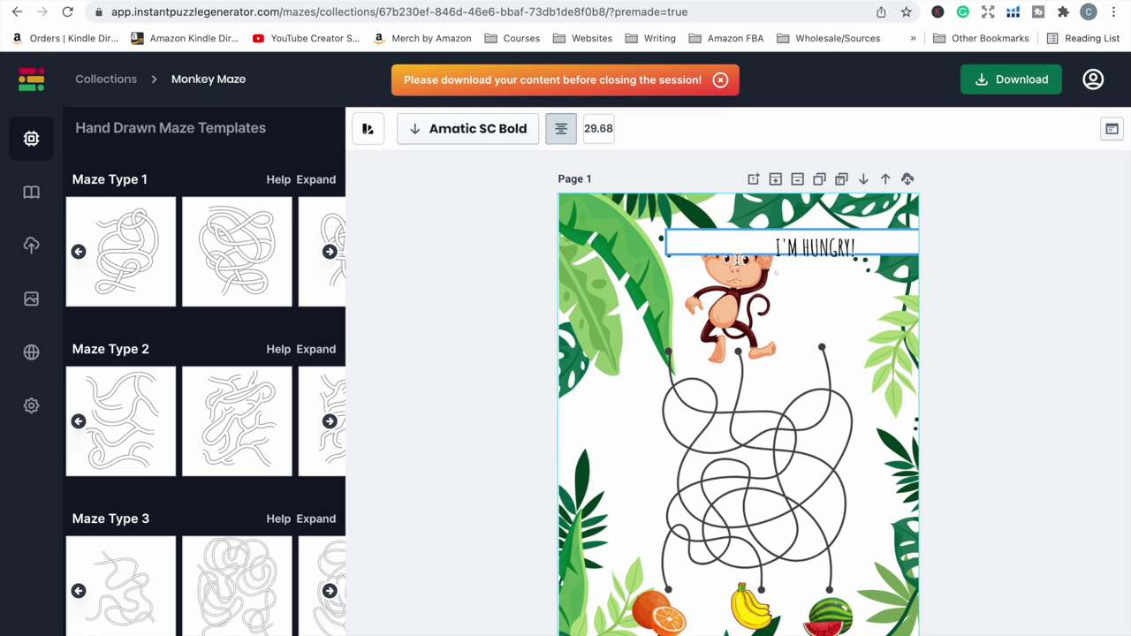
left_click(861, 284)
left_click(859, 254)
left_click(825, 327)
left_click_drag(800, 245, 816, 260)
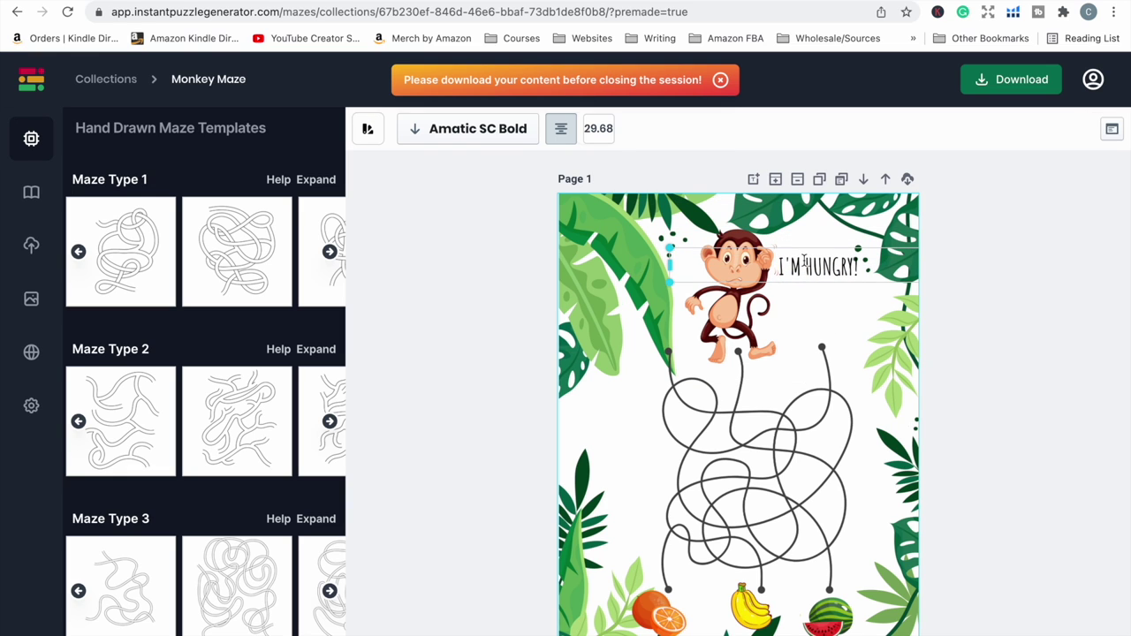
left_click_drag(690, 277, 679, 271)
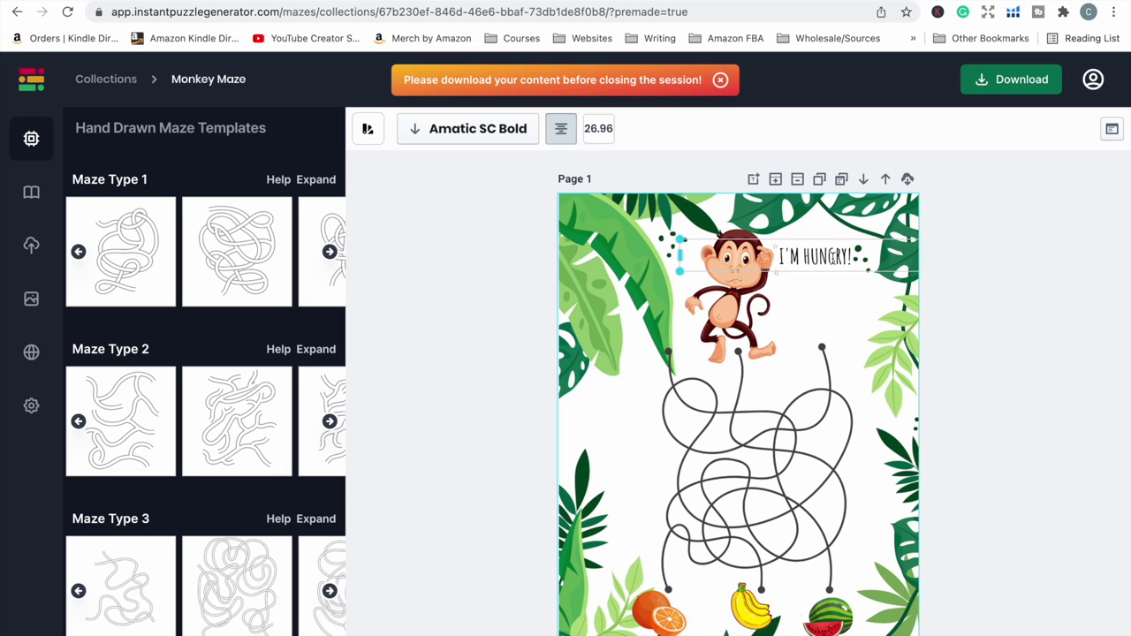
Add a text box under the caption reading 'Can you help me find / my banana??' on two lines.
left_click(753, 179)
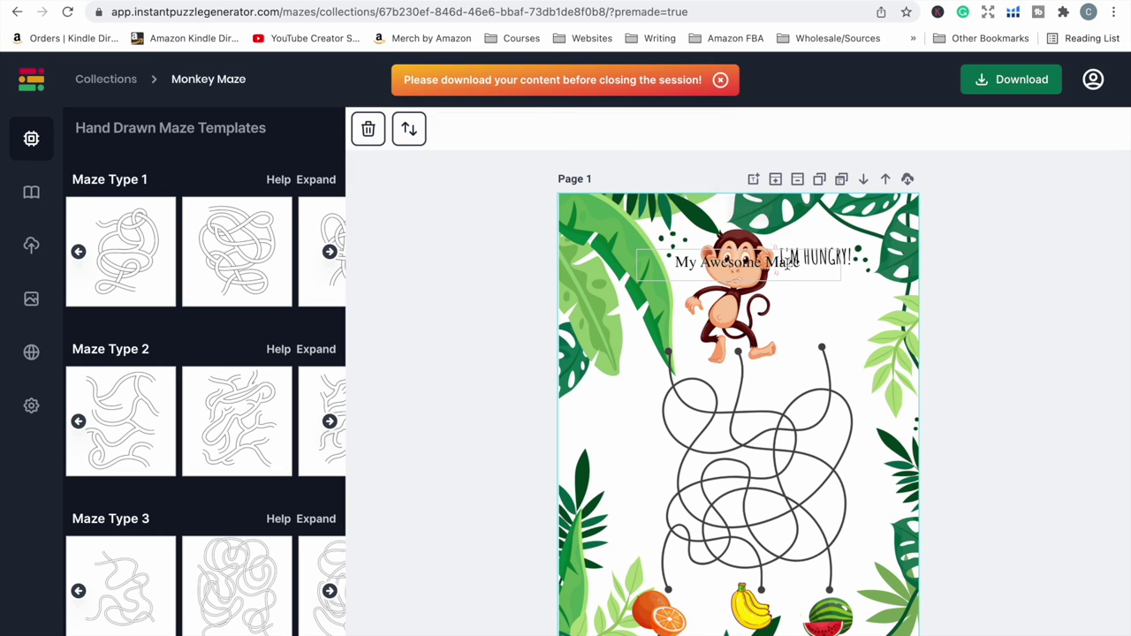
left_click_drag(747, 265, 827, 322)
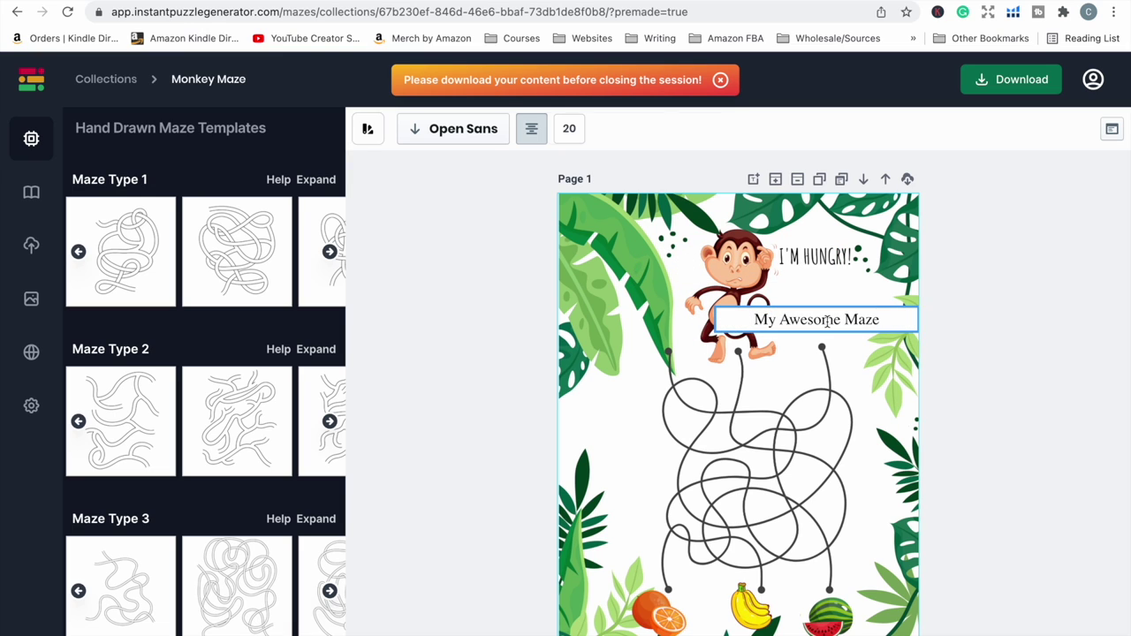
triple_click(827, 322)
type("Can you he")
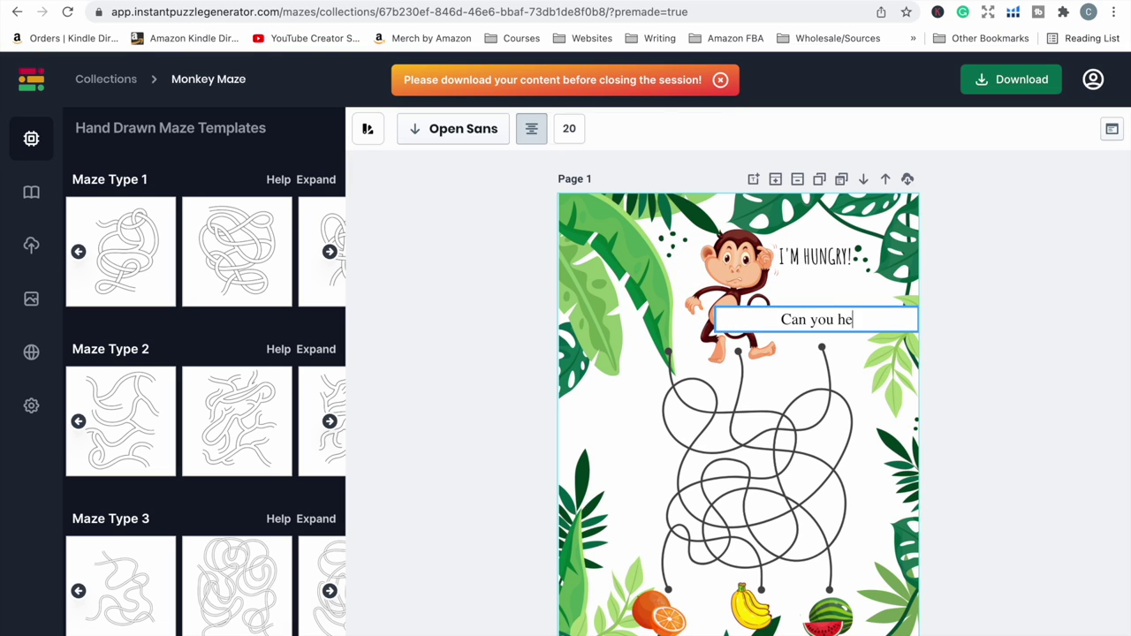
type("lp me find my bana")
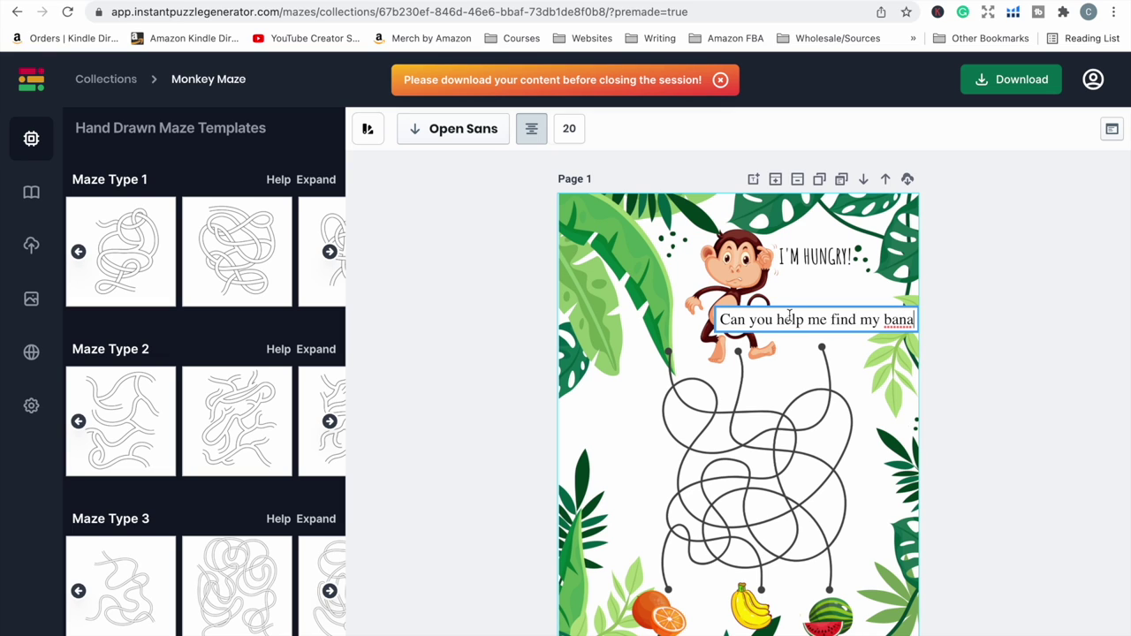
left_click(861, 319)
key("Return")
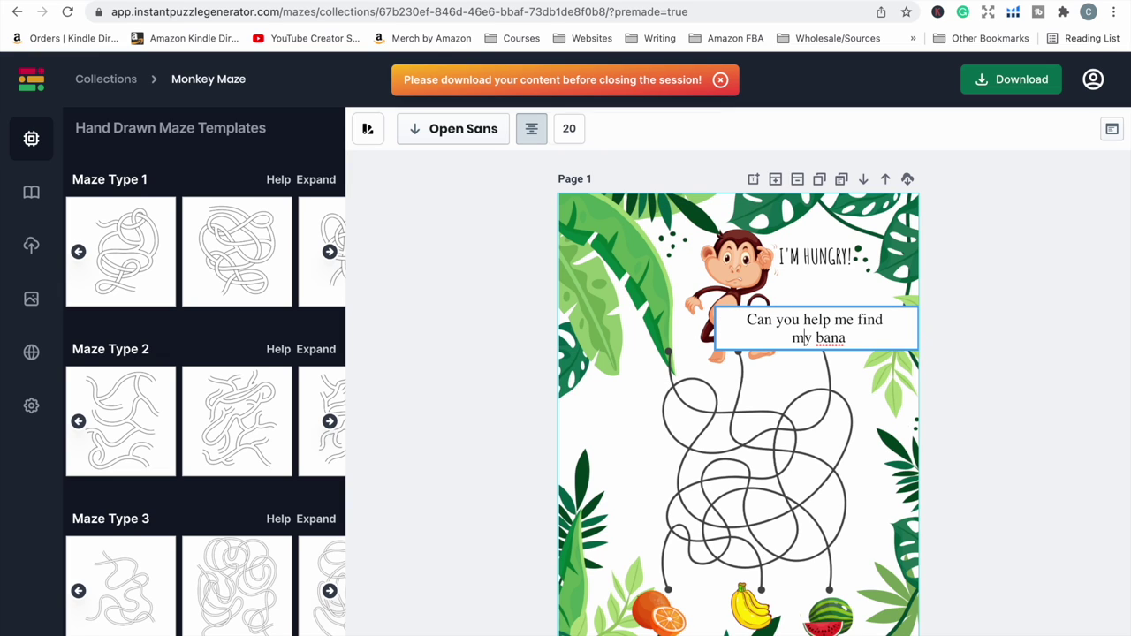
key("Delete")
type("na??")
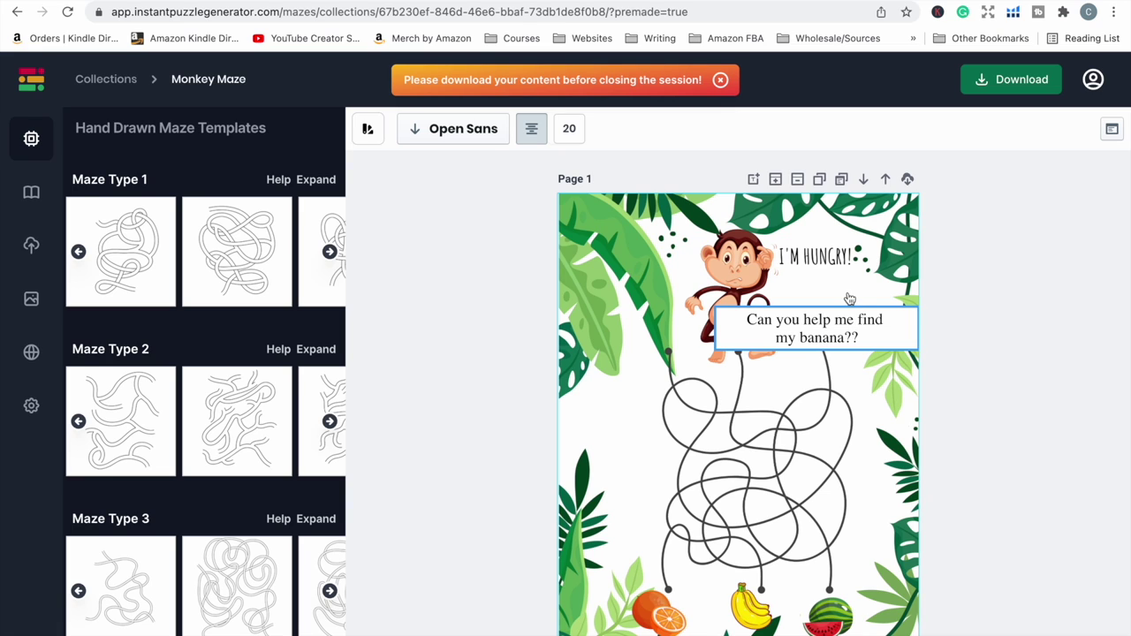
Apply the Bahiana Regular font to the banana question from the font list.
left_click(471, 130)
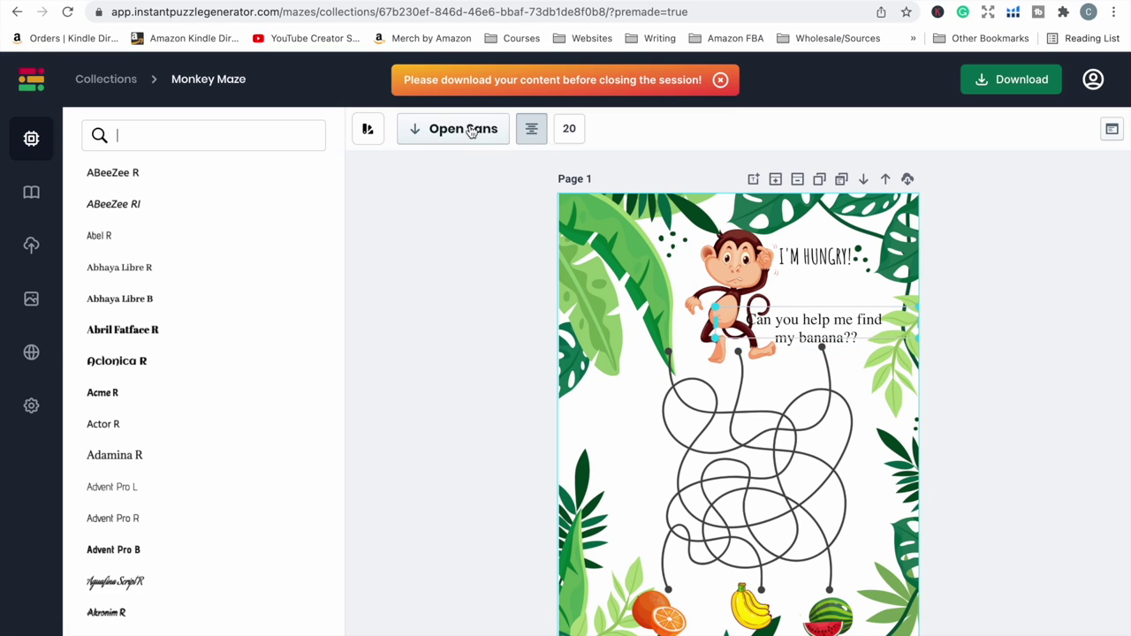
scroll(177, 504, "down", 3)
scroll(178, 490, "down", 3)
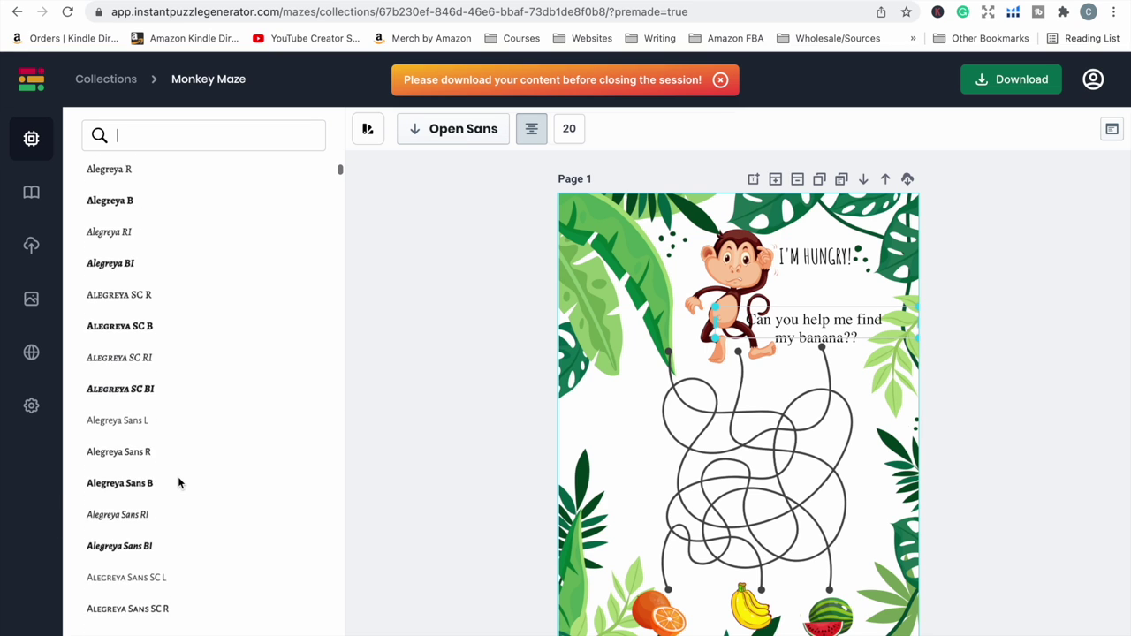
scroll(178, 473, "down", 3)
scroll(178, 474, "down", 2)
scroll(178, 464, "down", 5)
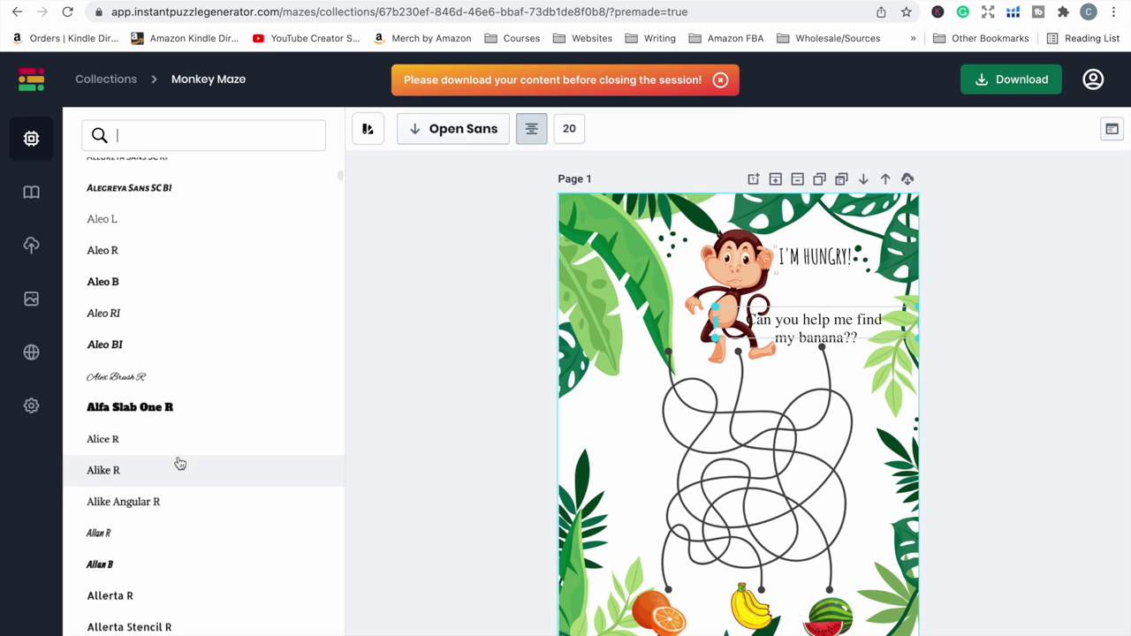
scroll(178, 451, "down", 6)
scroll(178, 432, "down", 3)
scroll(177, 426, "down", 4)
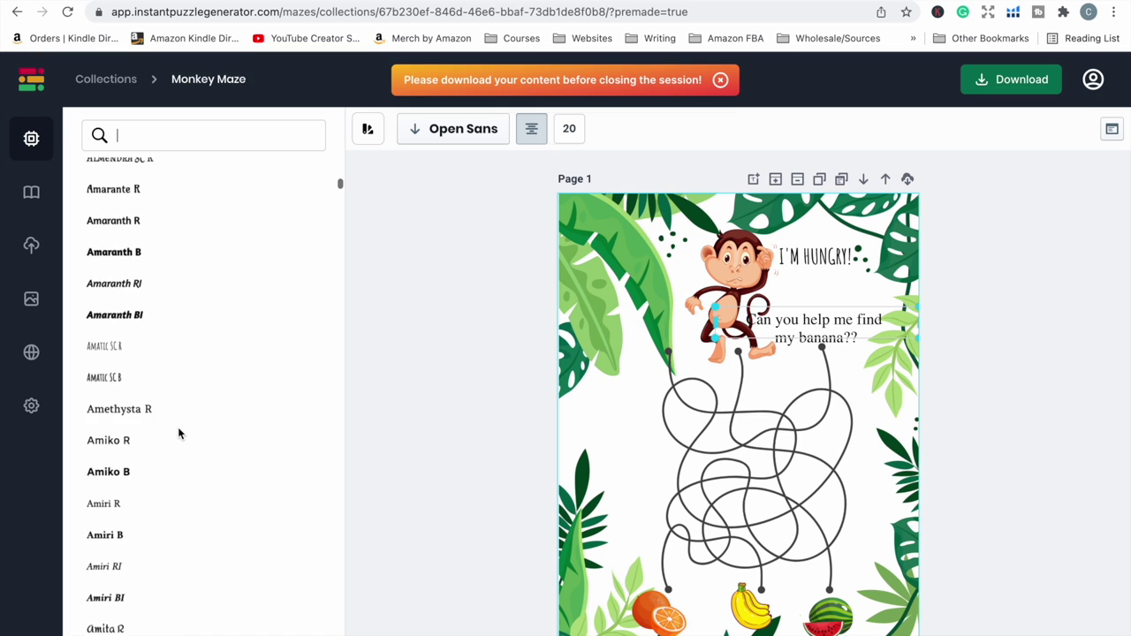
scroll(177, 426, "down", 1)
scroll(177, 432, "down", 3)
scroll(178, 428, "down", 3)
scroll(178, 424, "down", 3)
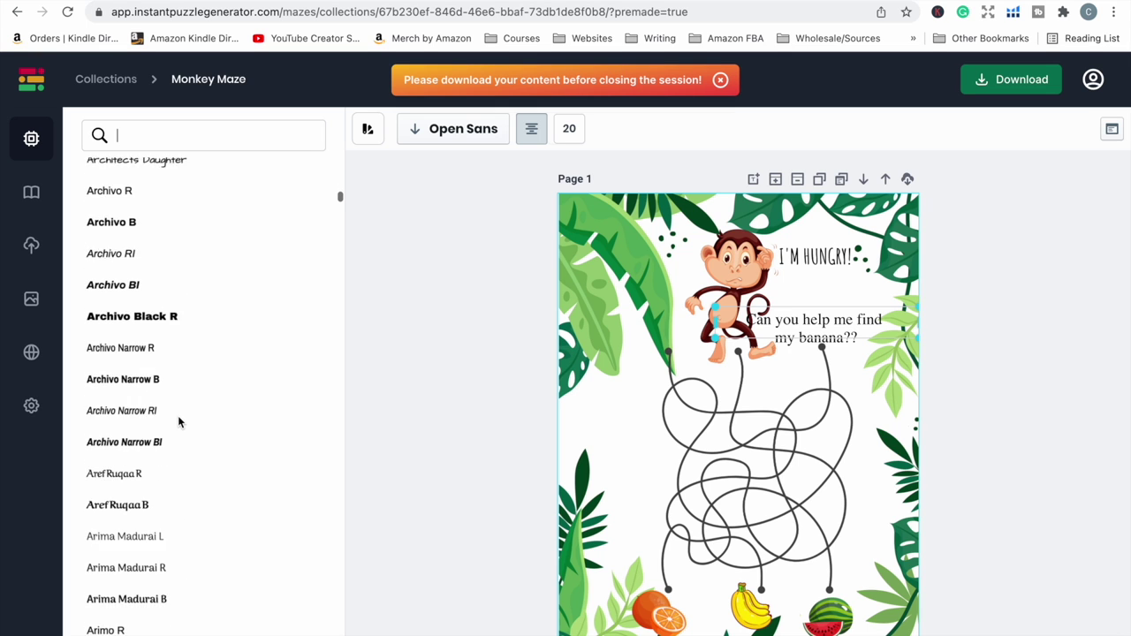
scroll(178, 421, "down", 3)
scroll(178, 415, "down", 3)
scroll(178, 389, "down", 3)
scroll(178, 376, "down", 1)
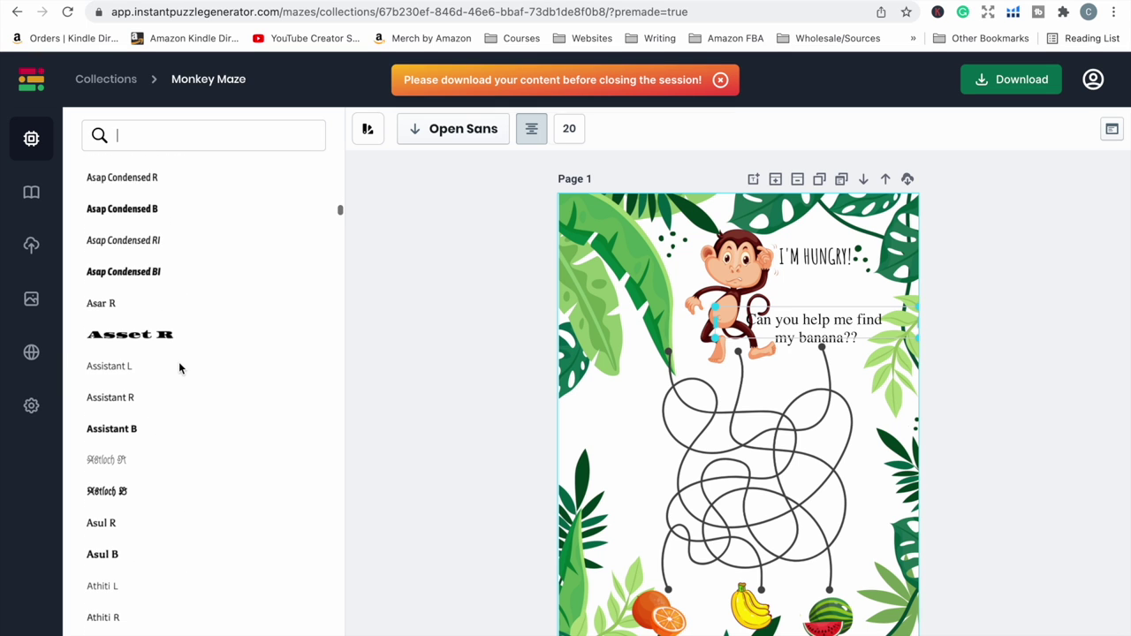
scroll(179, 369, "down", 3)
scroll(178, 369, "down", 4)
scroll(178, 368, "down", 4)
scroll(179, 369, "down", 1)
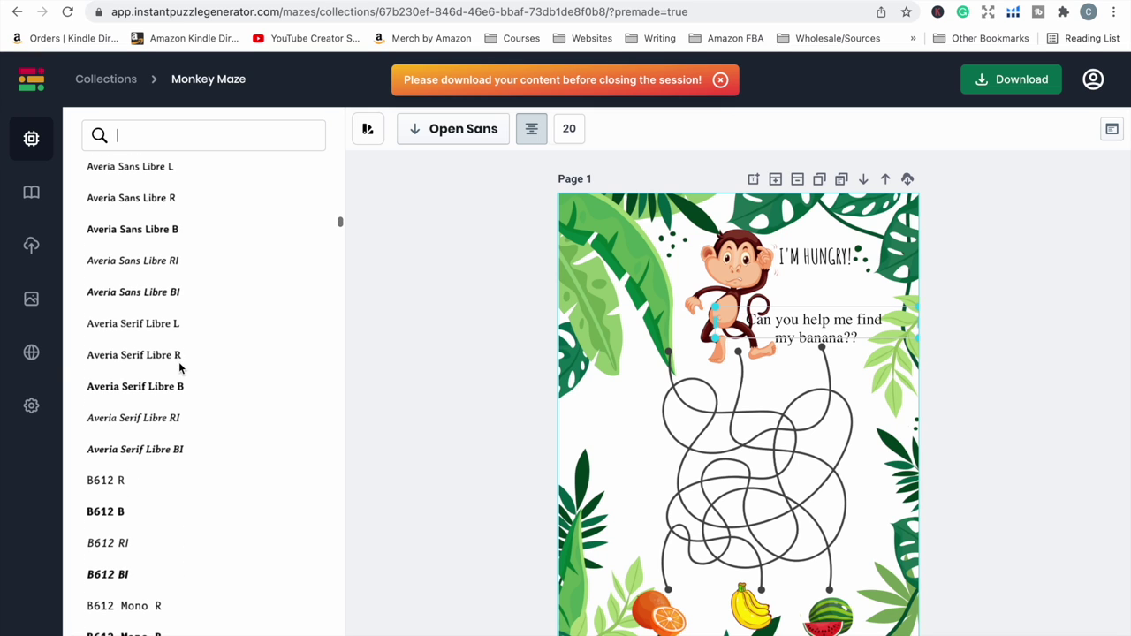
scroll(179, 368, "down", 2)
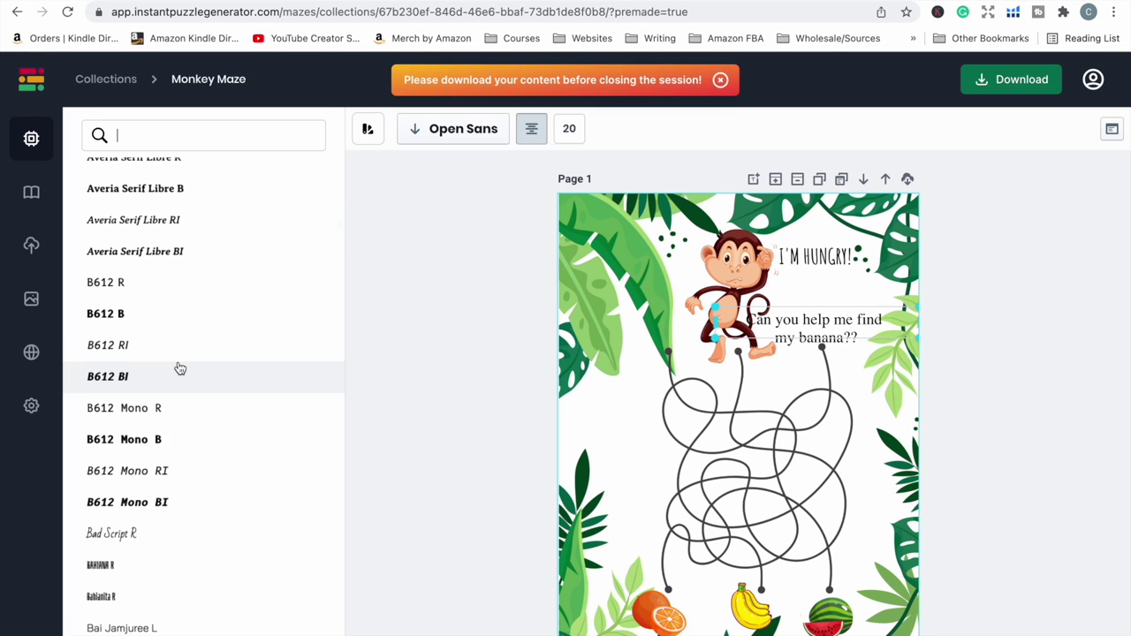
scroll(180, 367, "down", 2)
scroll(179, 367, "down", 1)
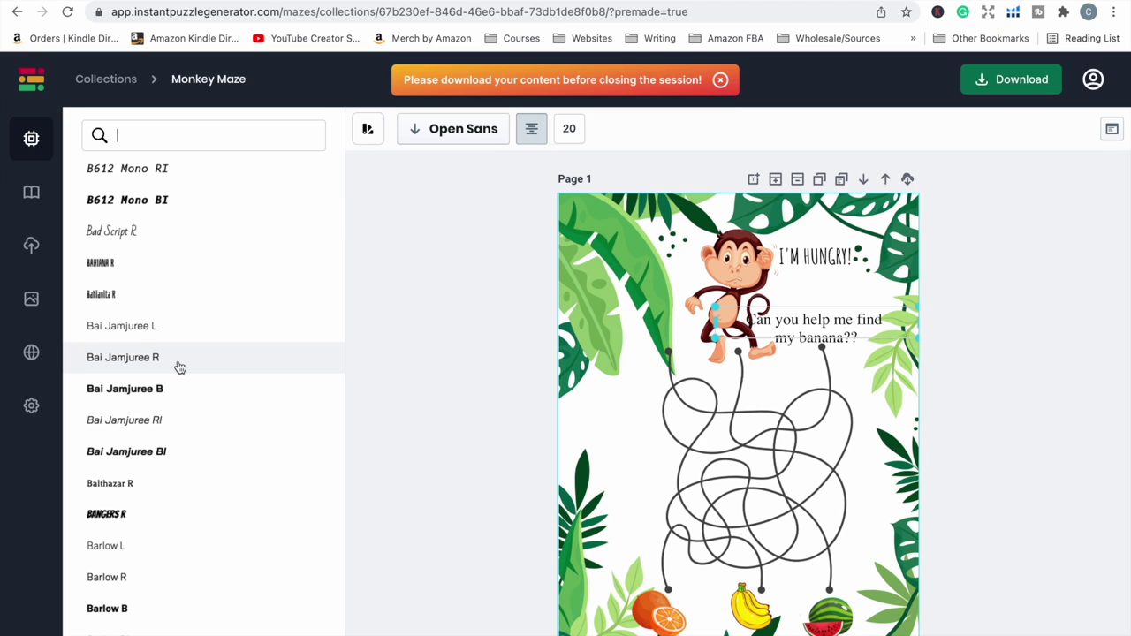
left_click(114, 262)
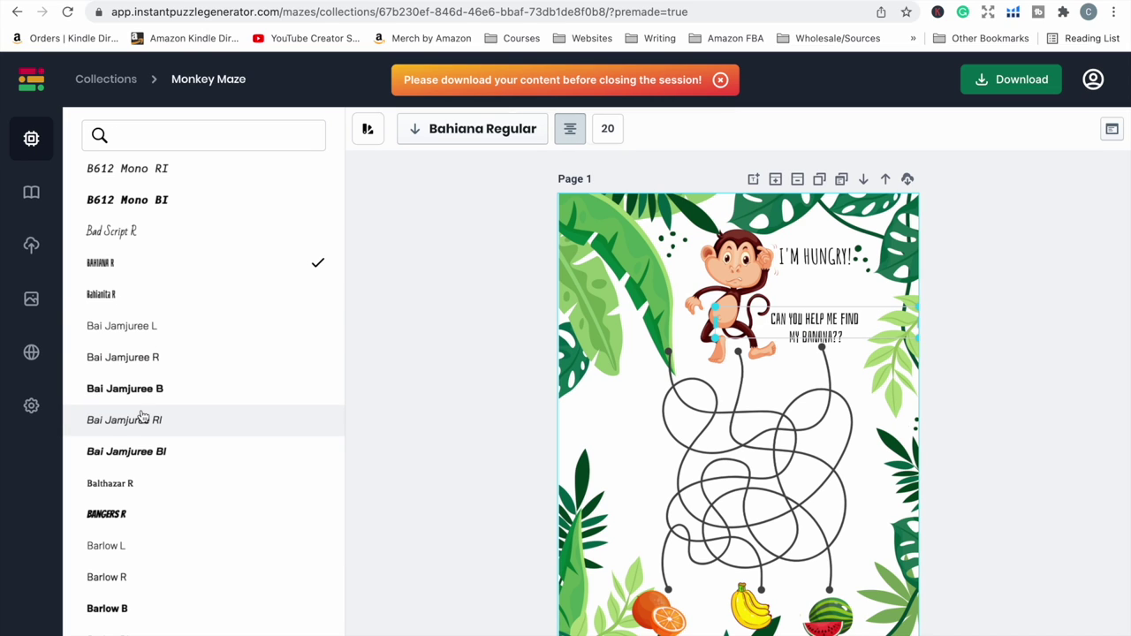
Move the banana question up under 'I'M HUNGRY!' and scale it to about 23.5.
left_click(847, 353)
left_click(825, 327)
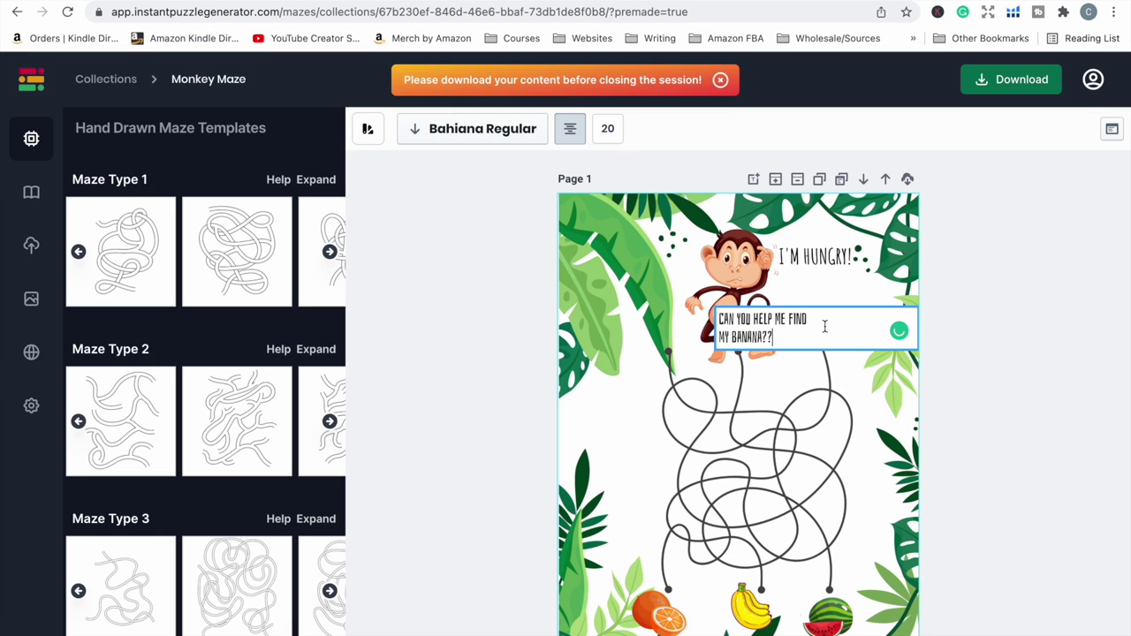
left_click(929, 356)
left_click_drag(859, 334, 855, 301)
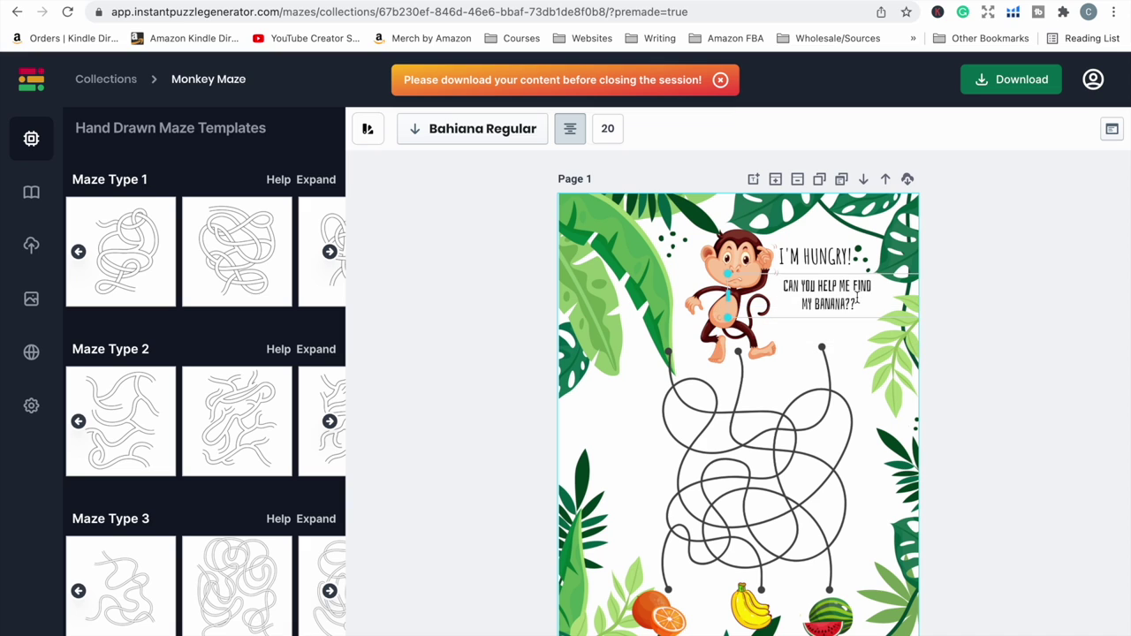
left_click_drag(725, 318, 689, 354)
left_click_drag(808, 309, 823, 314)
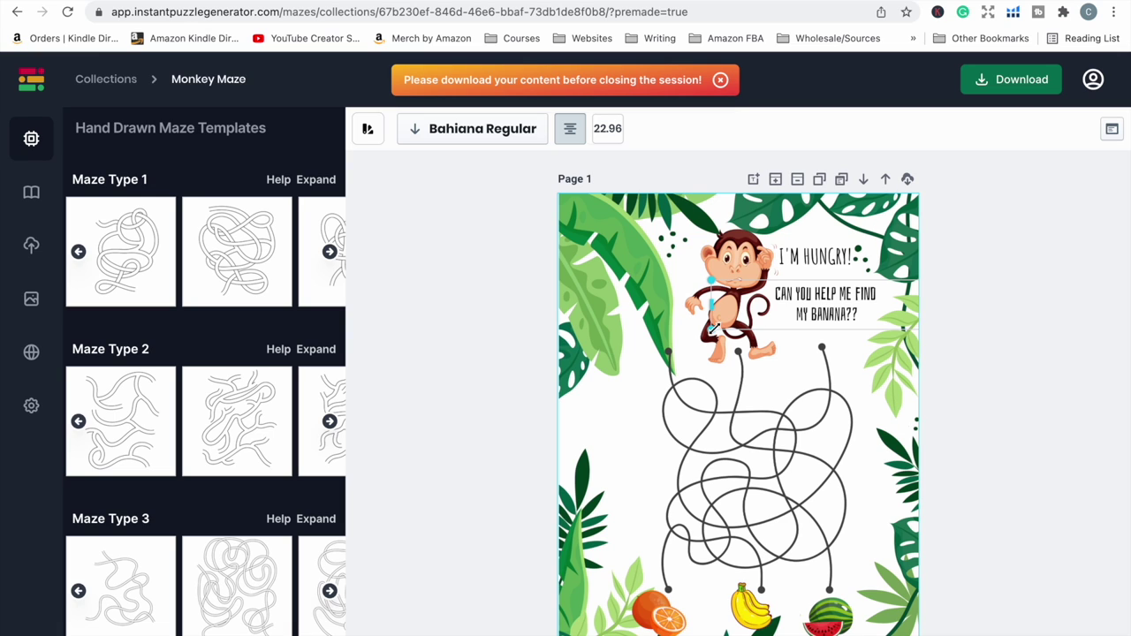
left_click_drag(712, 329, 705, 334)
left_click_drag(810, 316, 814, 312)
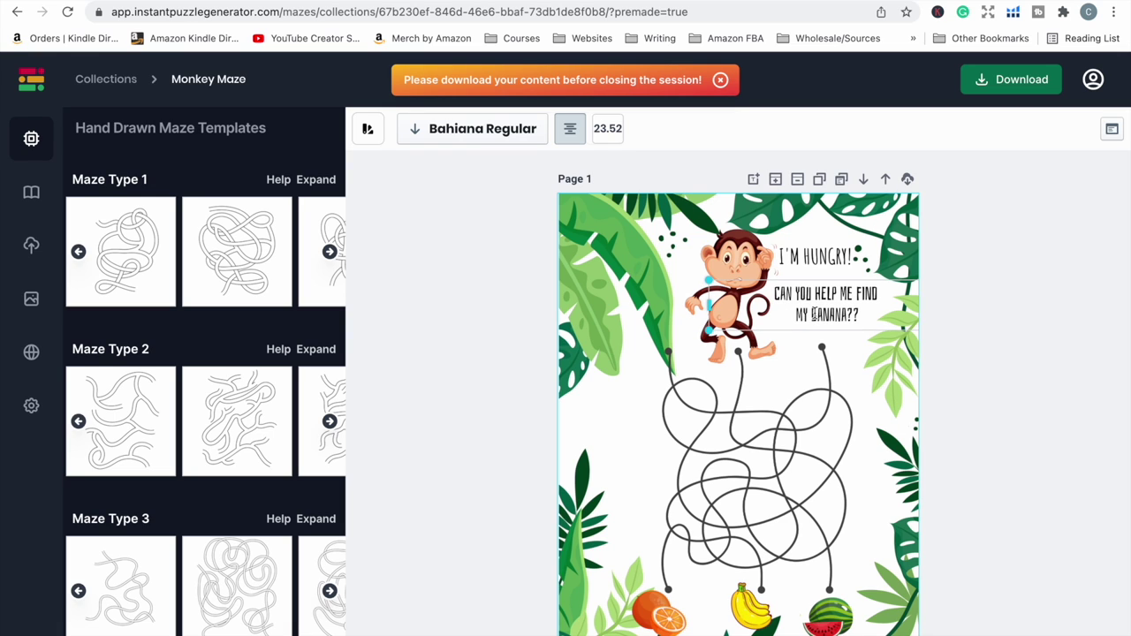
left_click(993, 359)
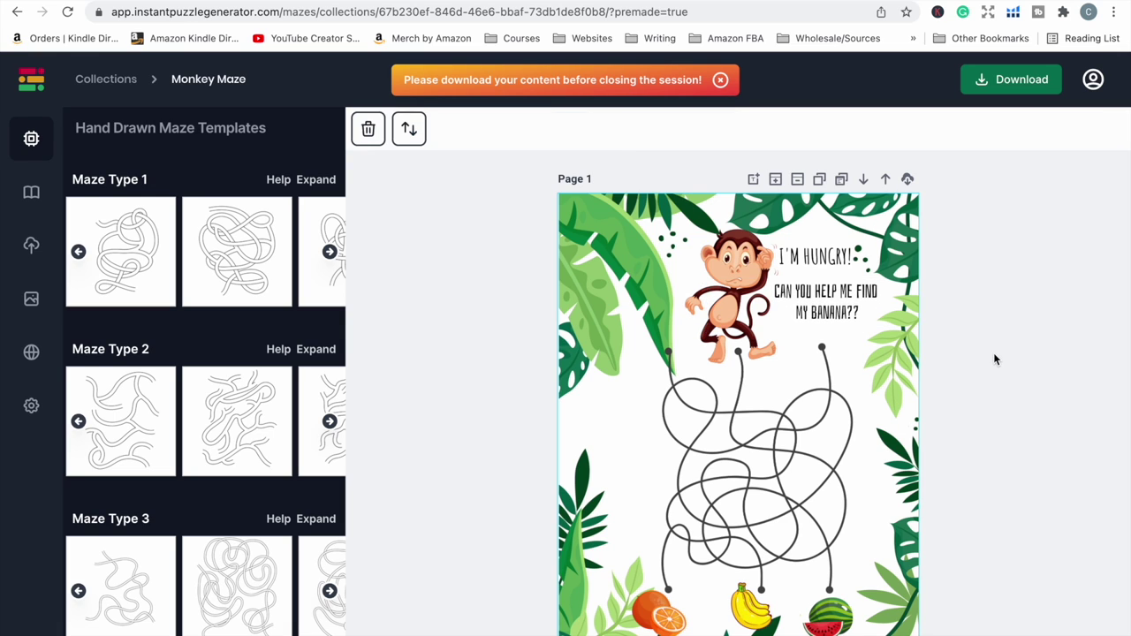
left_click(835, 294)
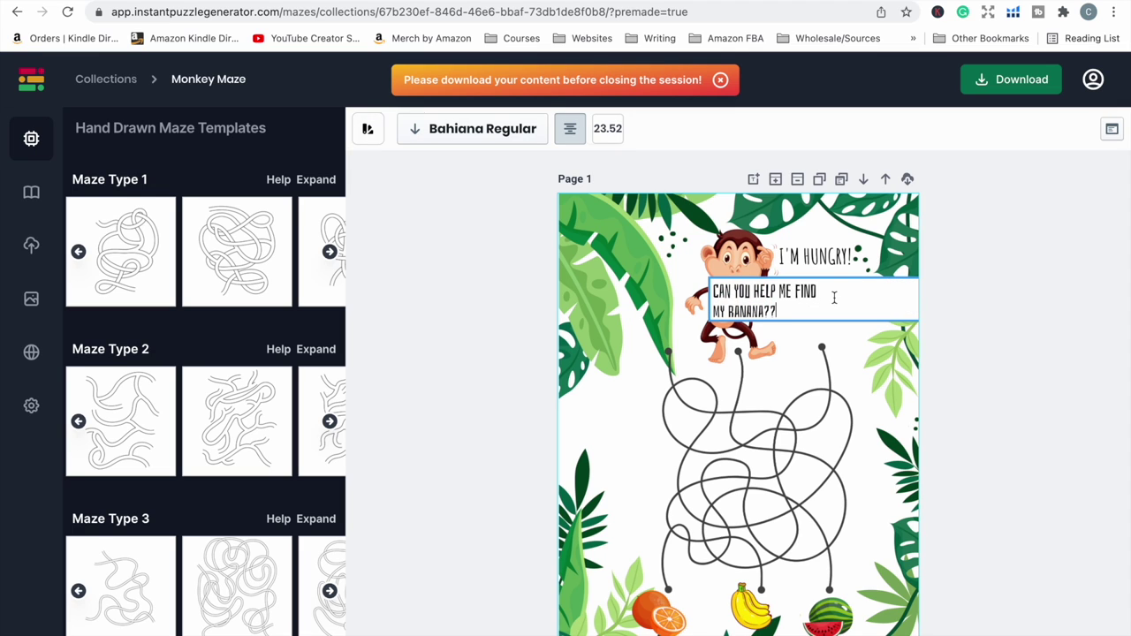
Make the banana question text red.
left_click(378, 135)
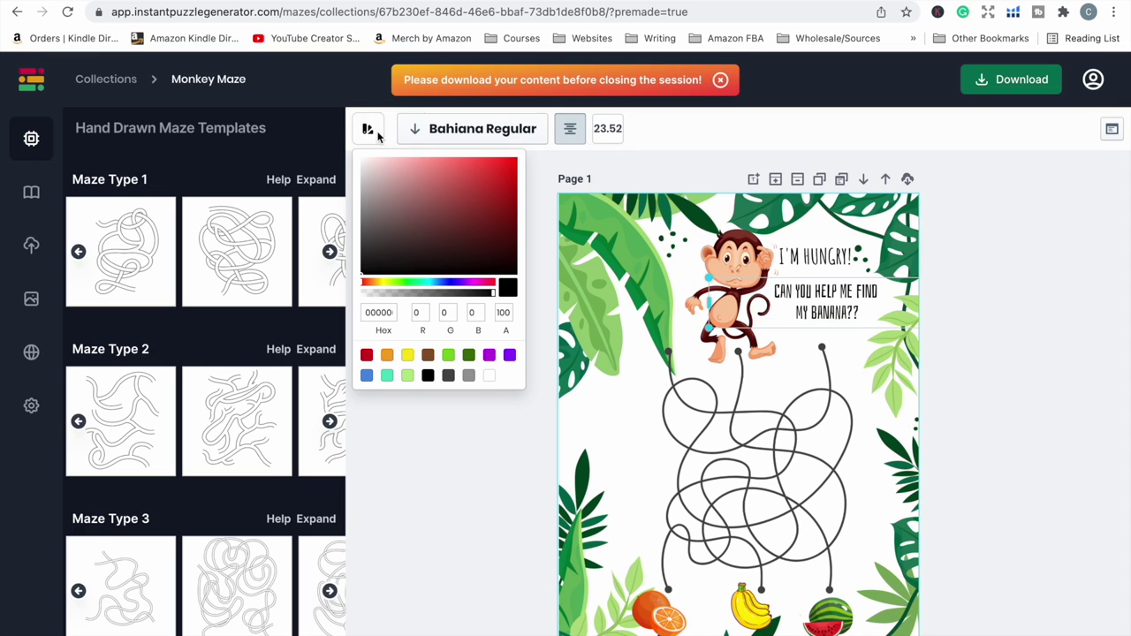
left_click(368, 375)
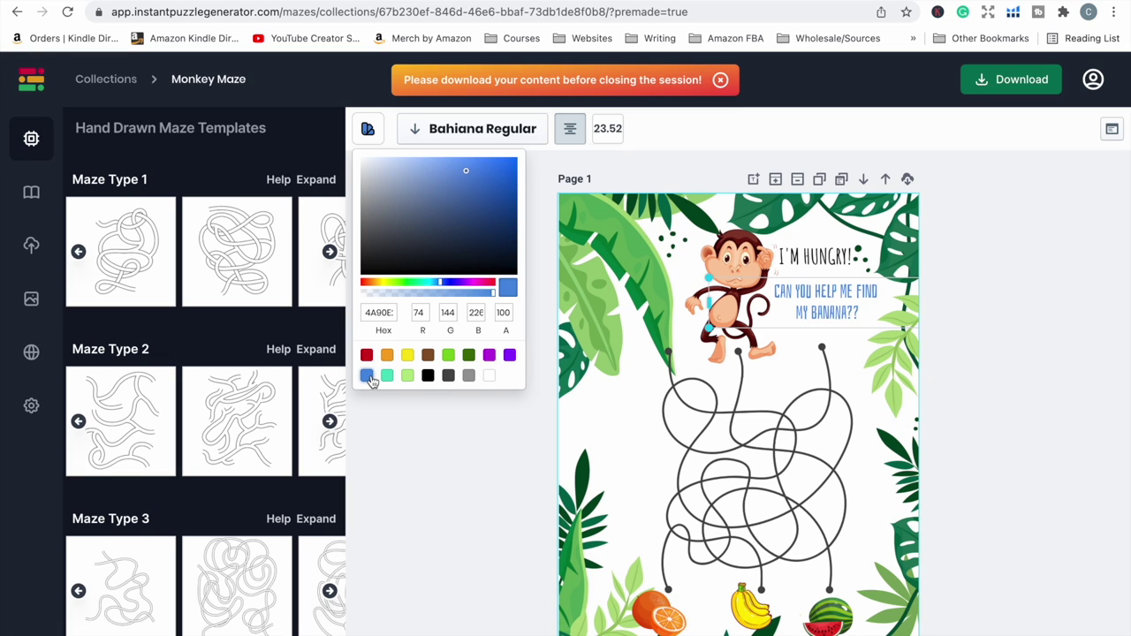
left_click(368, 357)
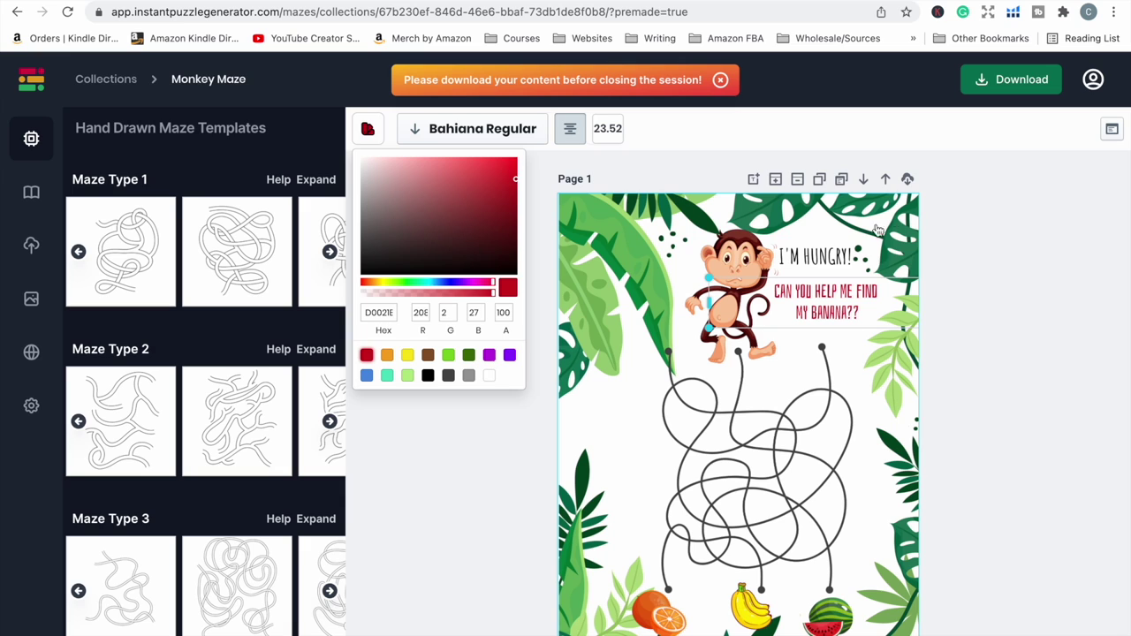
Make 'I'M HUNGRY!' red after trying blue, green and purple, and lower it slightly.
left_click(828, 246)
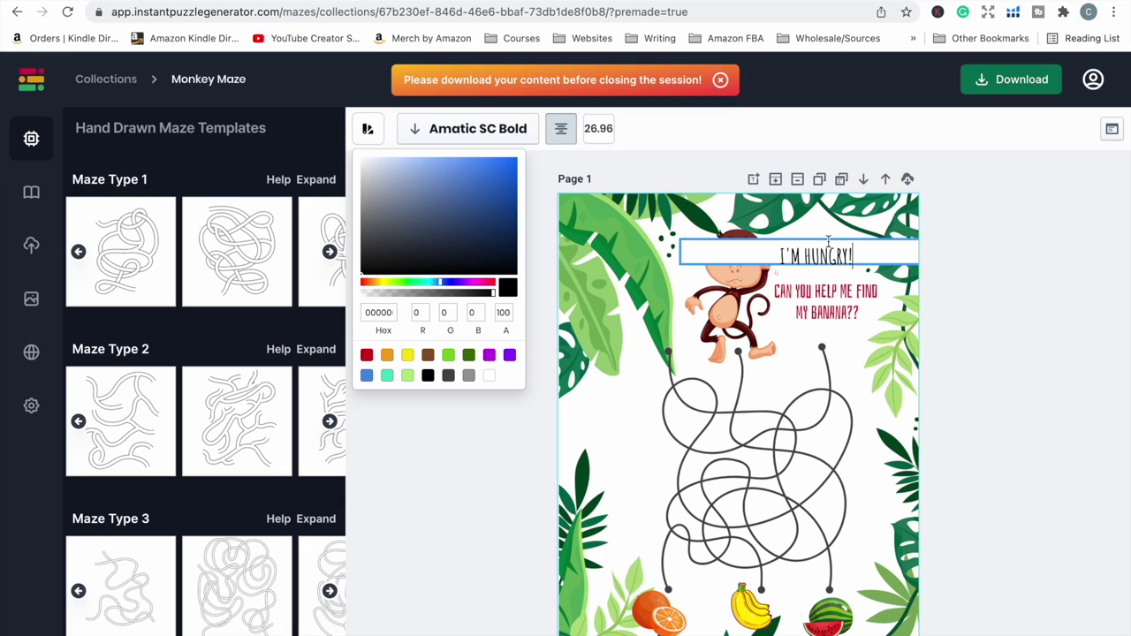
left_click(368, 357)
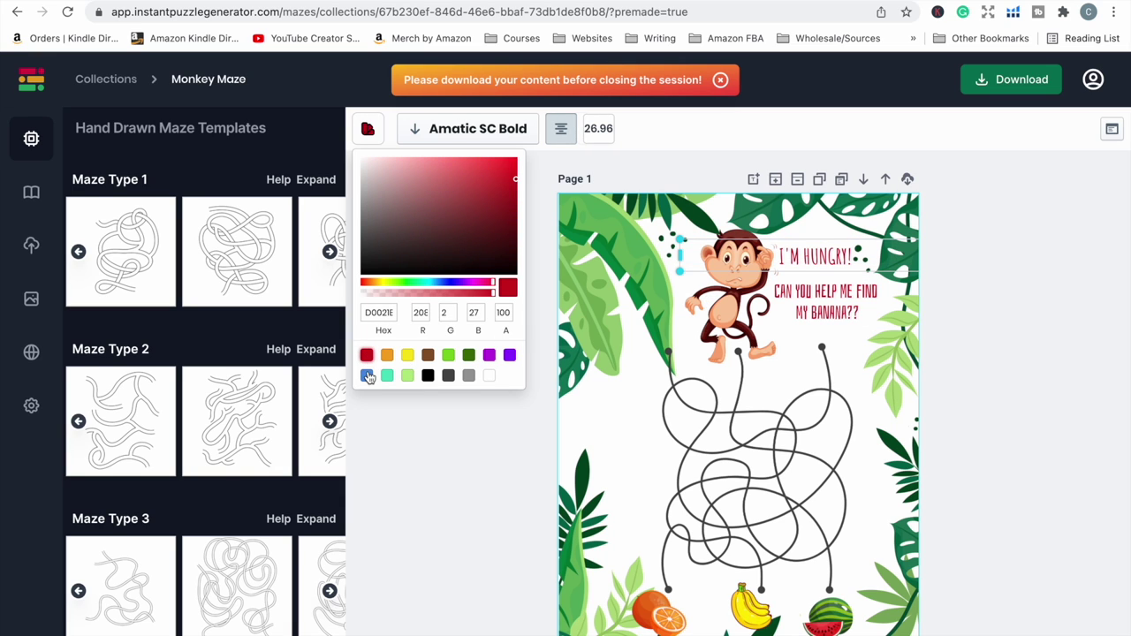
left_click(367, 375)
left_click(468, 356)
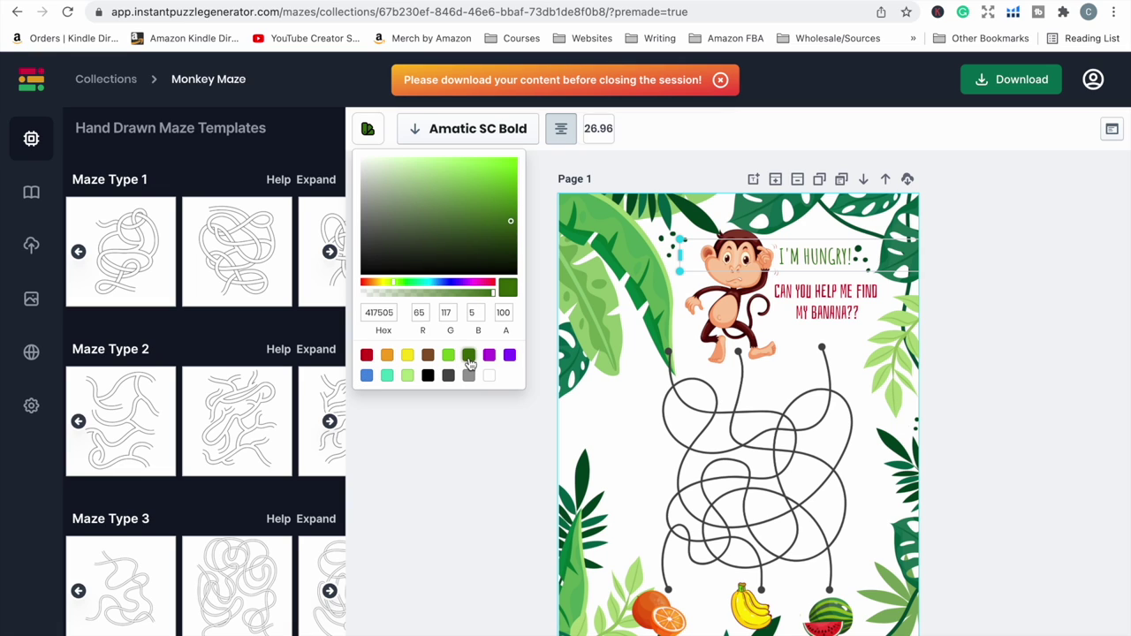
left_click(509, 355)
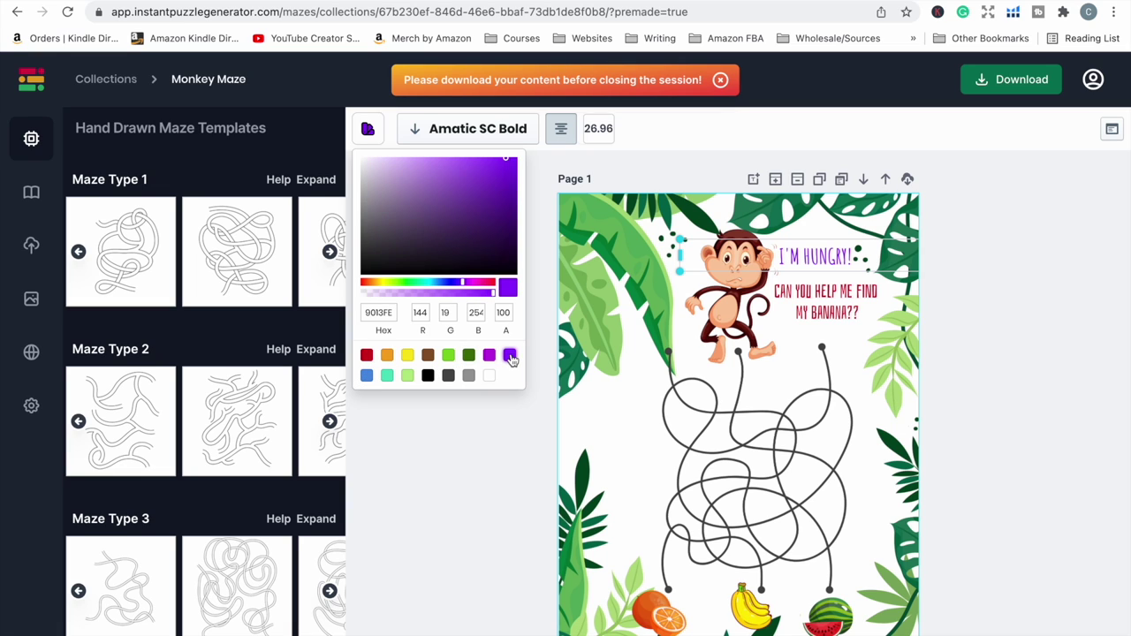
left_click(367, 356)
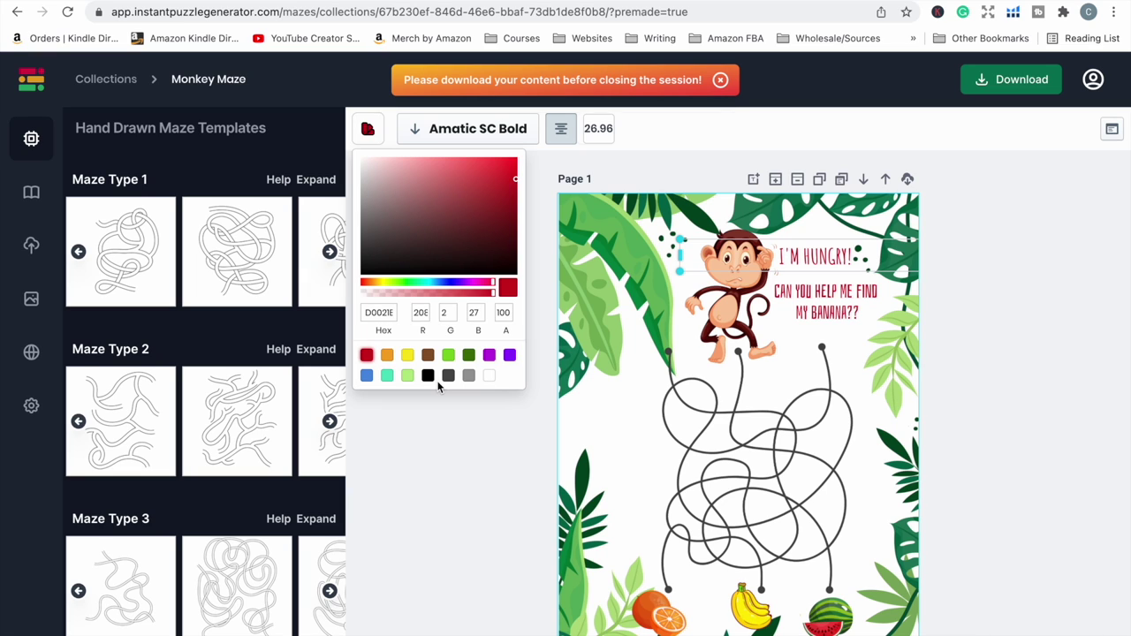
left_click(835, 258)
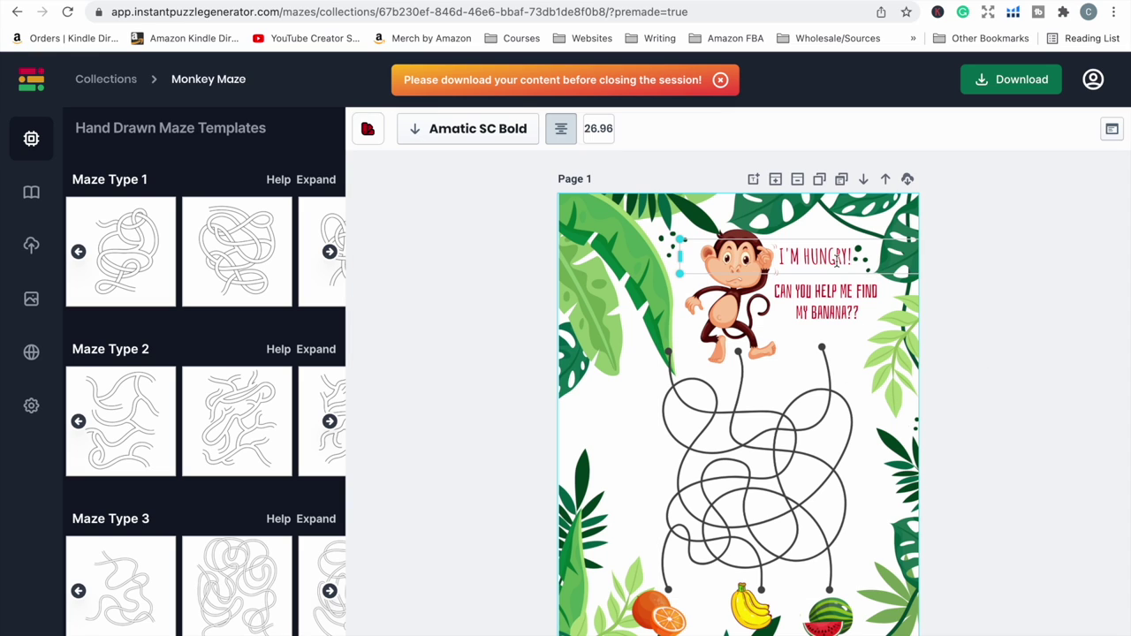
left_click_drag(836, 261, 836, 265)
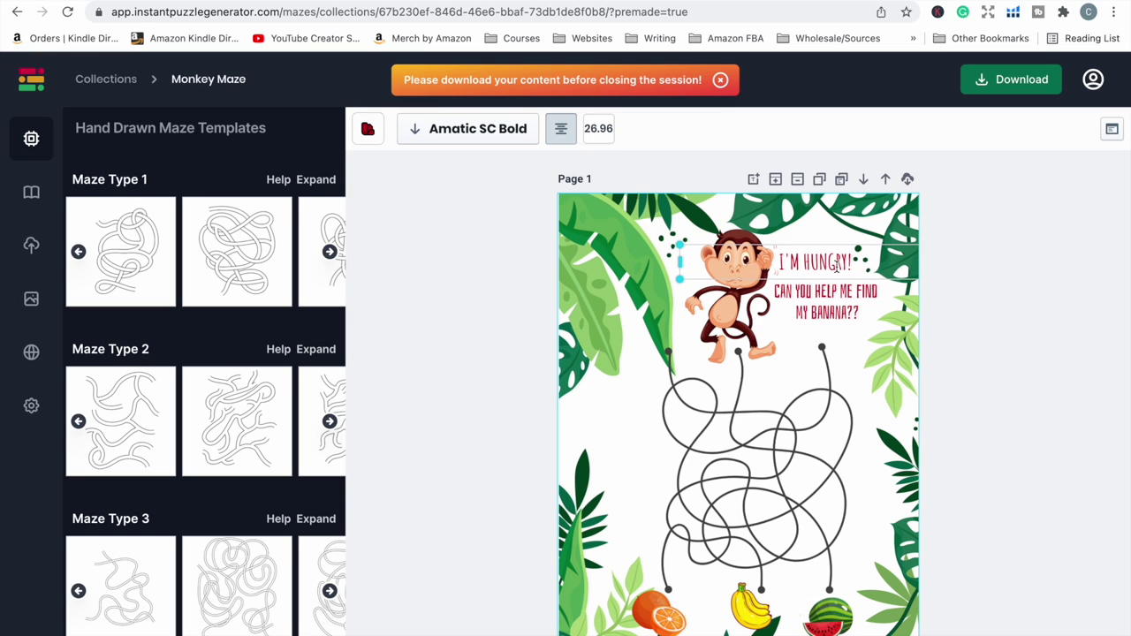
left_click(1002, 365)
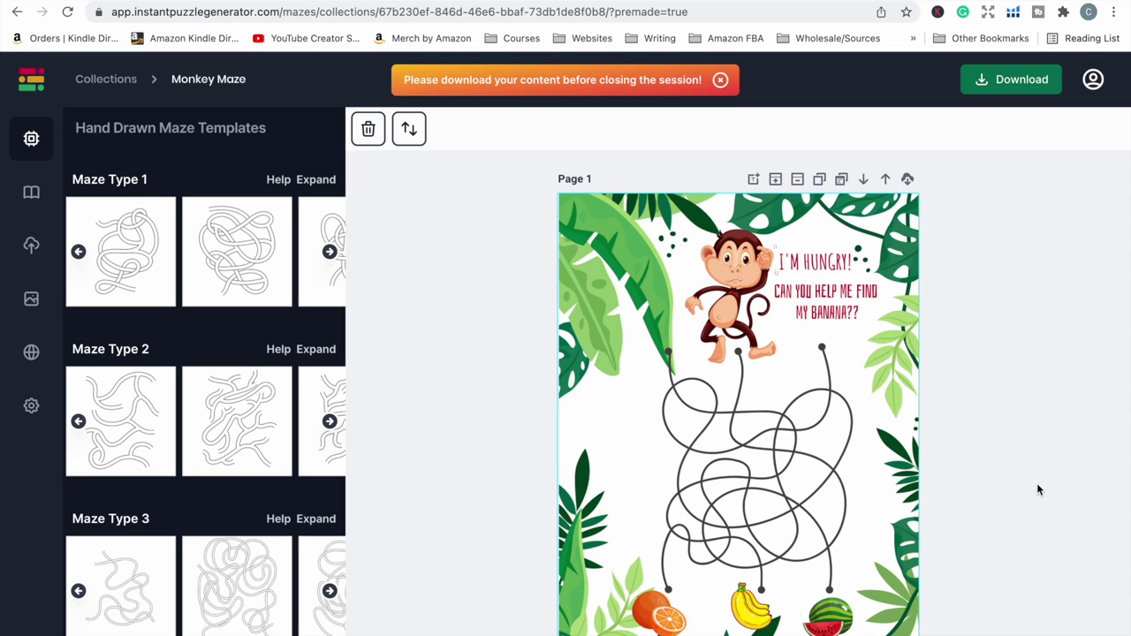
scroll(1036, 482, "down", 2)
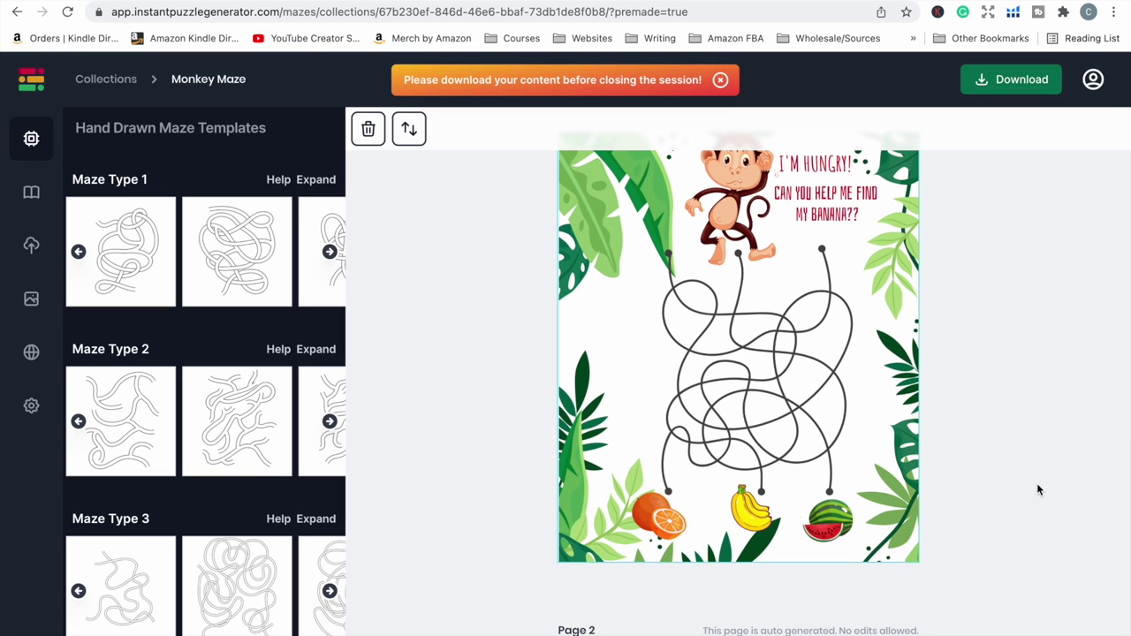
scroll(1037, 486, "up", 2)
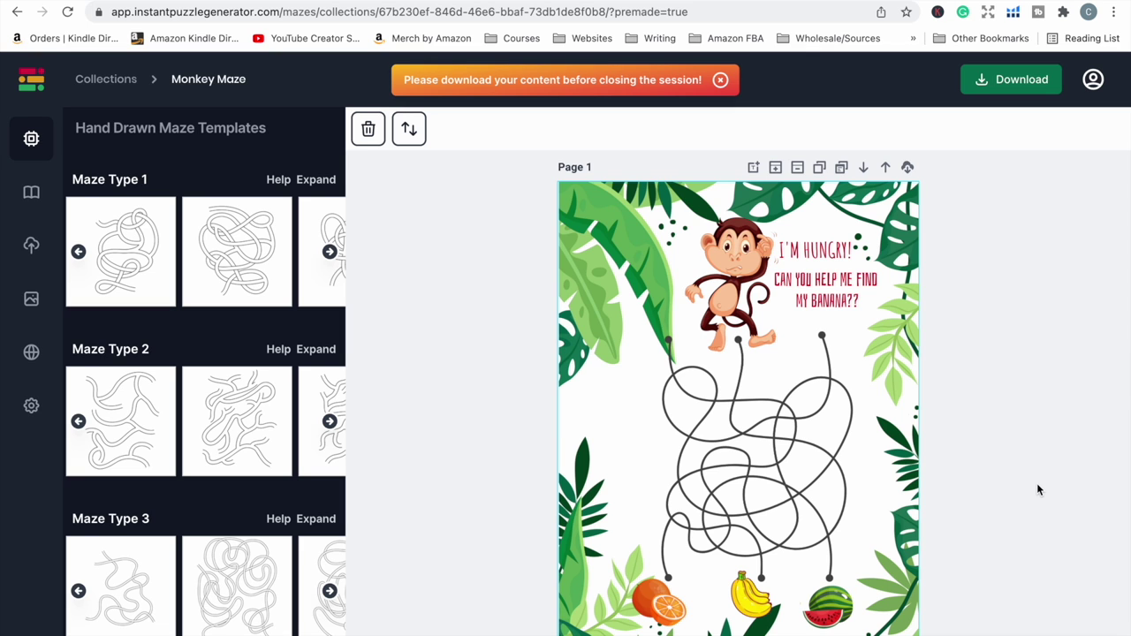
scroll(1038, 489, "down", 2)
scroll(1038, 489, "down", 2)
scroll(1038, 489, "up", 2)
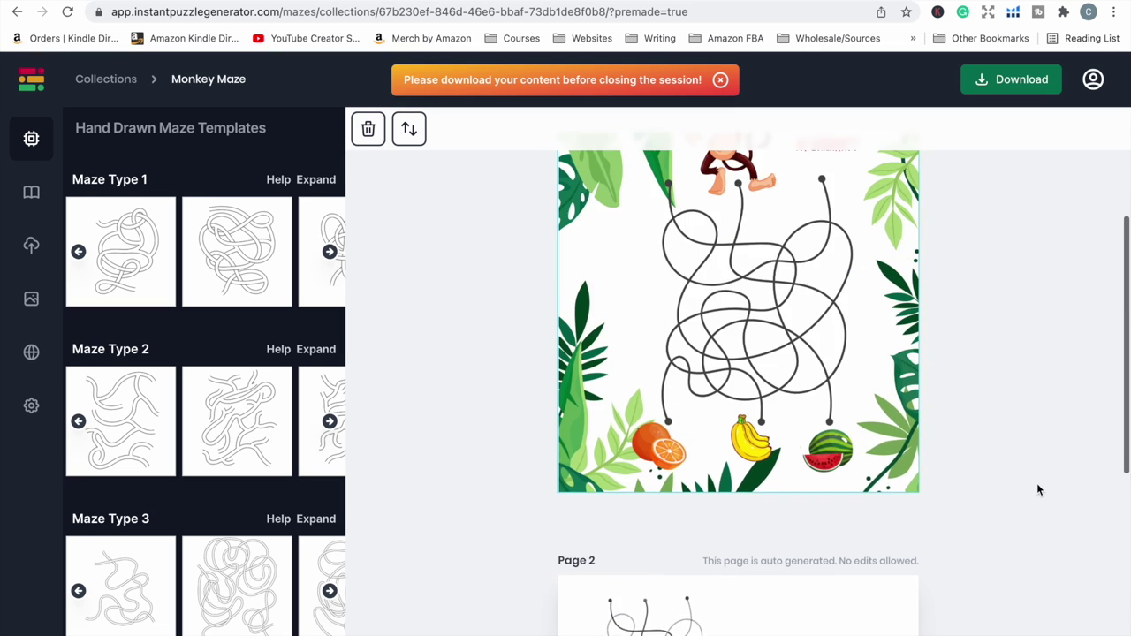
scroll(1038, 489, "up", 3)
scroll(1038, 489, "down", 4)
scroll(1038, 489, "down", 5)
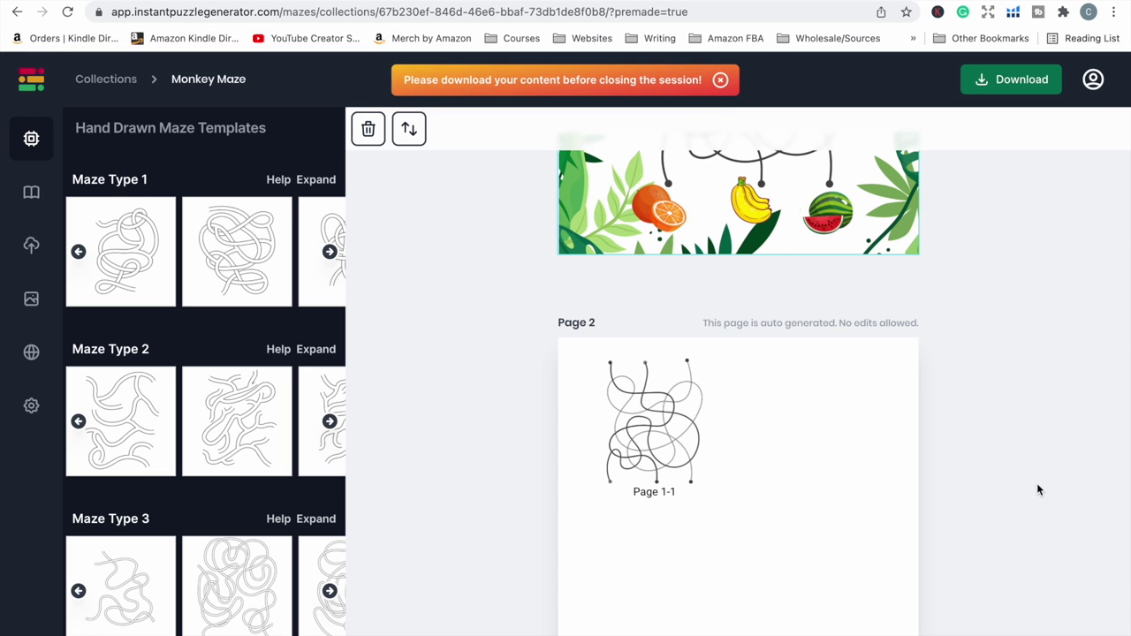
scroll(1037, 488, "up", 3)
scroll(1037, 489, "up", 2)
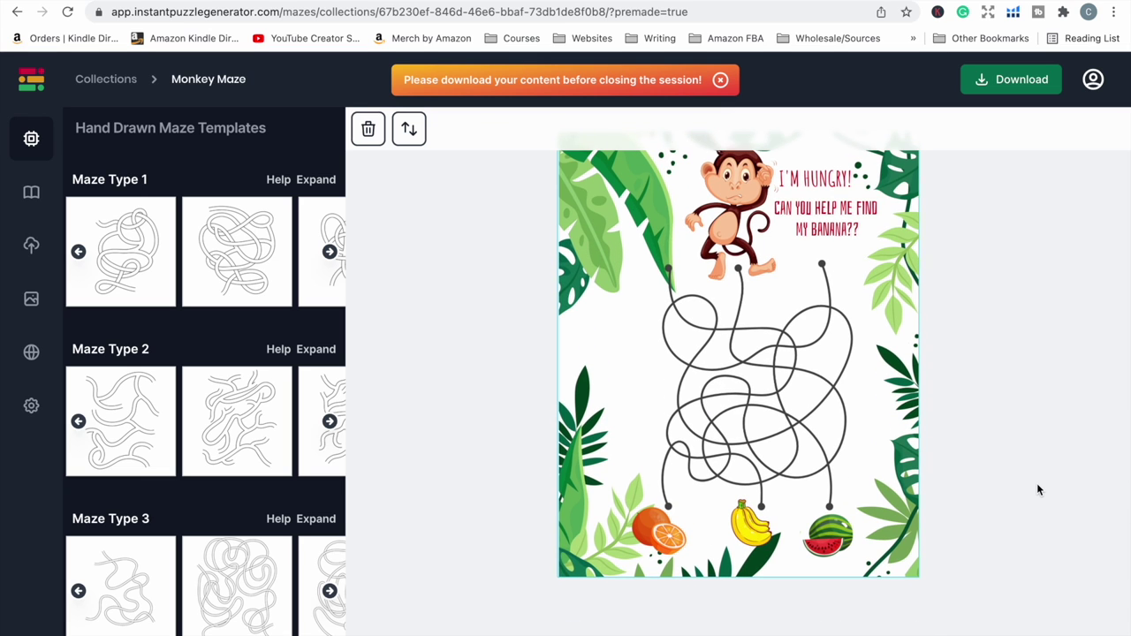
scroll(1038, 488, "down", 3)
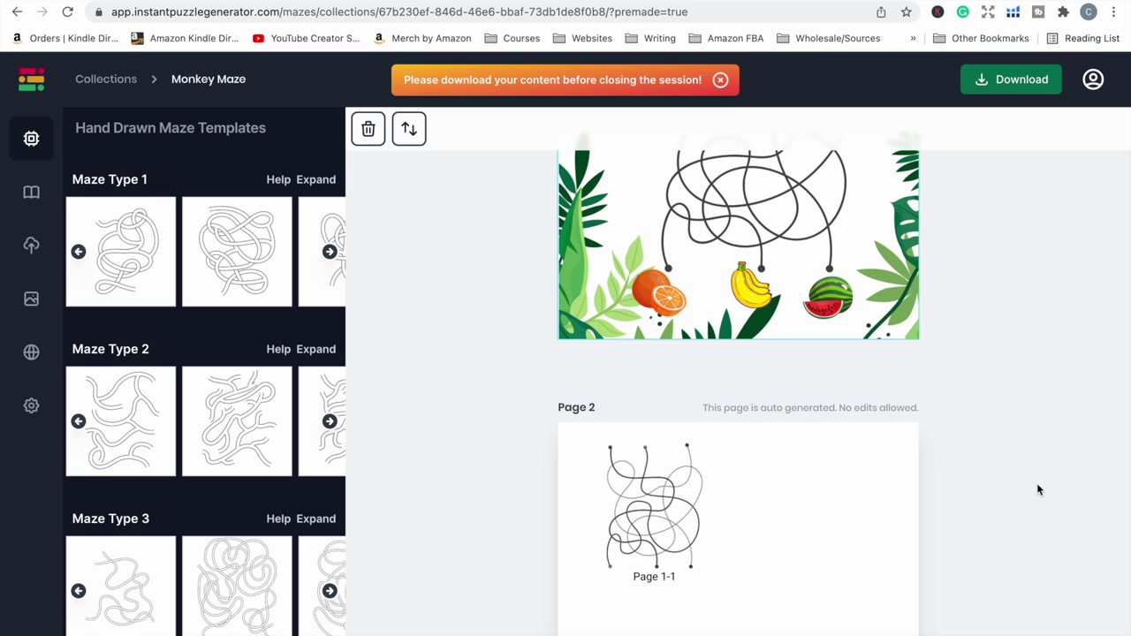
scroll(1036, 482, "up", 2)
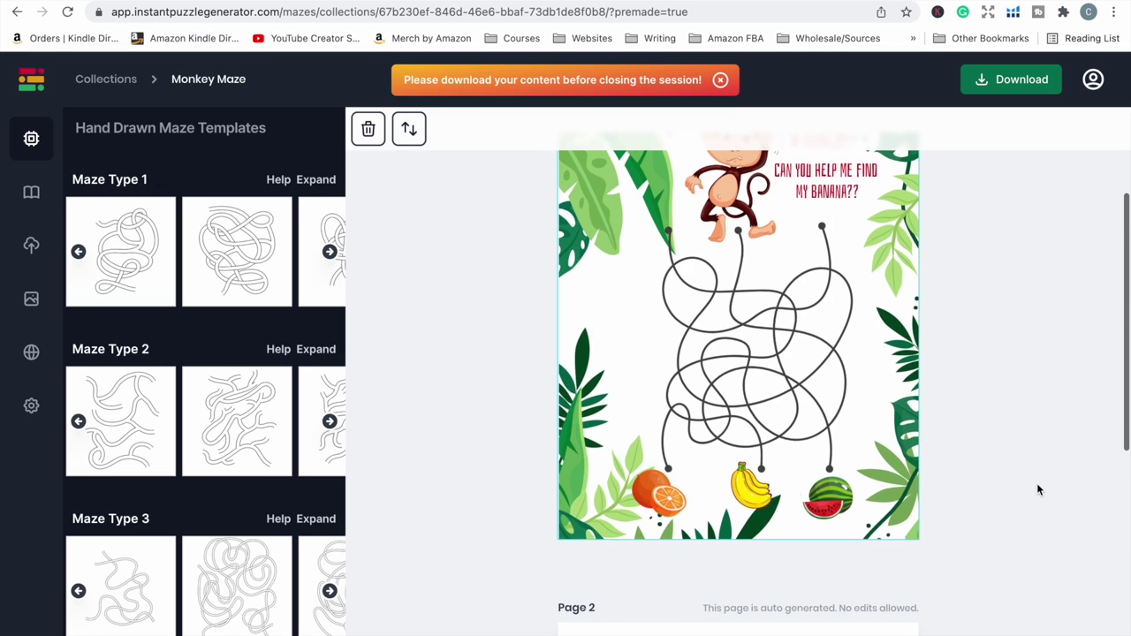
scroll(1036, 482, "up", 2)
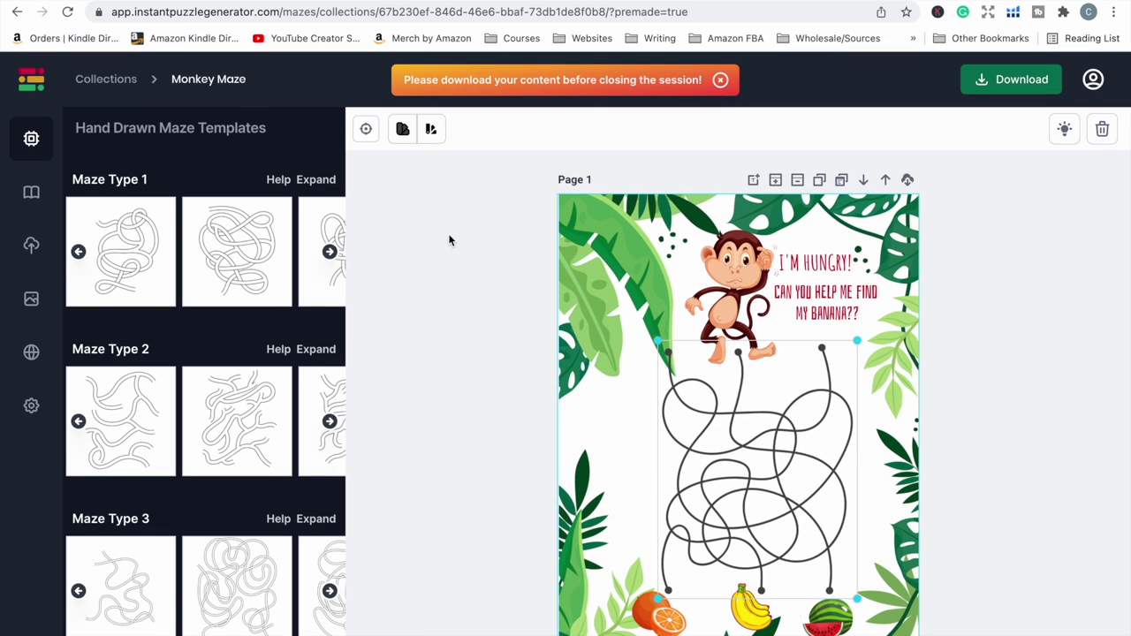
scroll(450, 396, "down", 3)
scroll(450, 396, "down", 1)
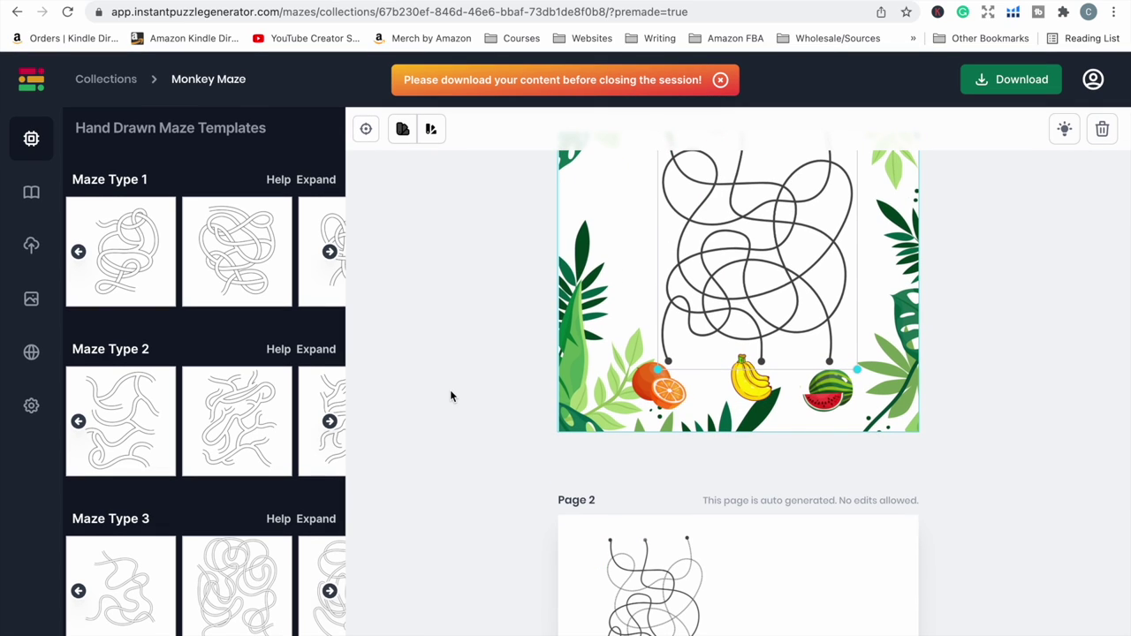
scroll(449, 396, "down", 1)
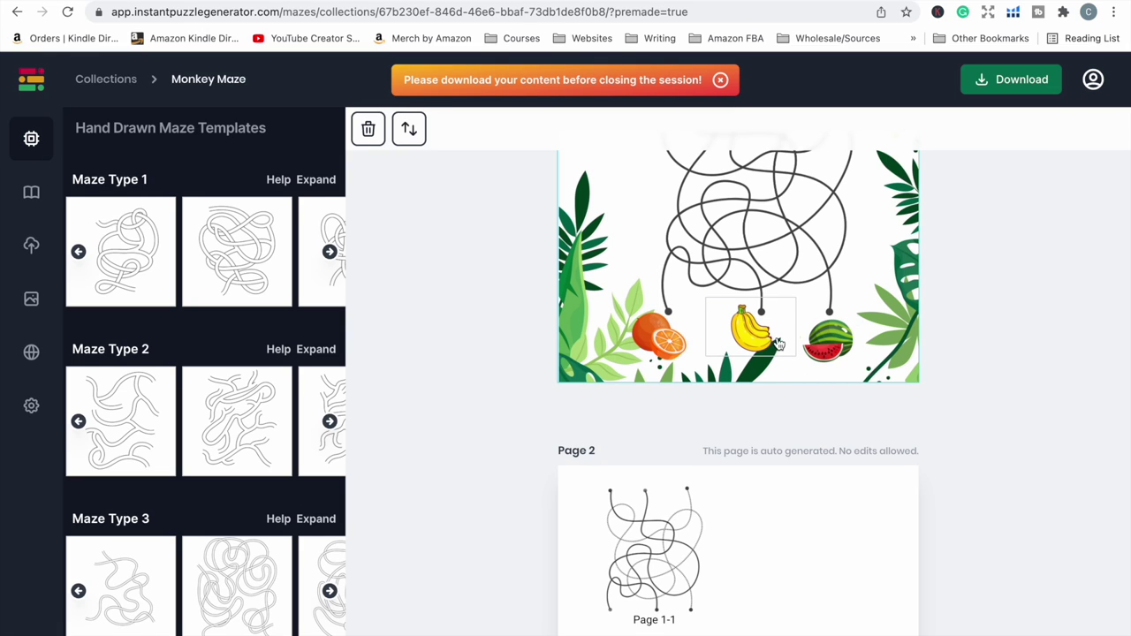
Nudge the watermelon and banana under their maze exits and enlarge the watermelon slightly.
mouse_move(847, 343)
left_mouse_down()
mouse_move(751, 347)
mouse_move(828, 343)
left_mouse_up()
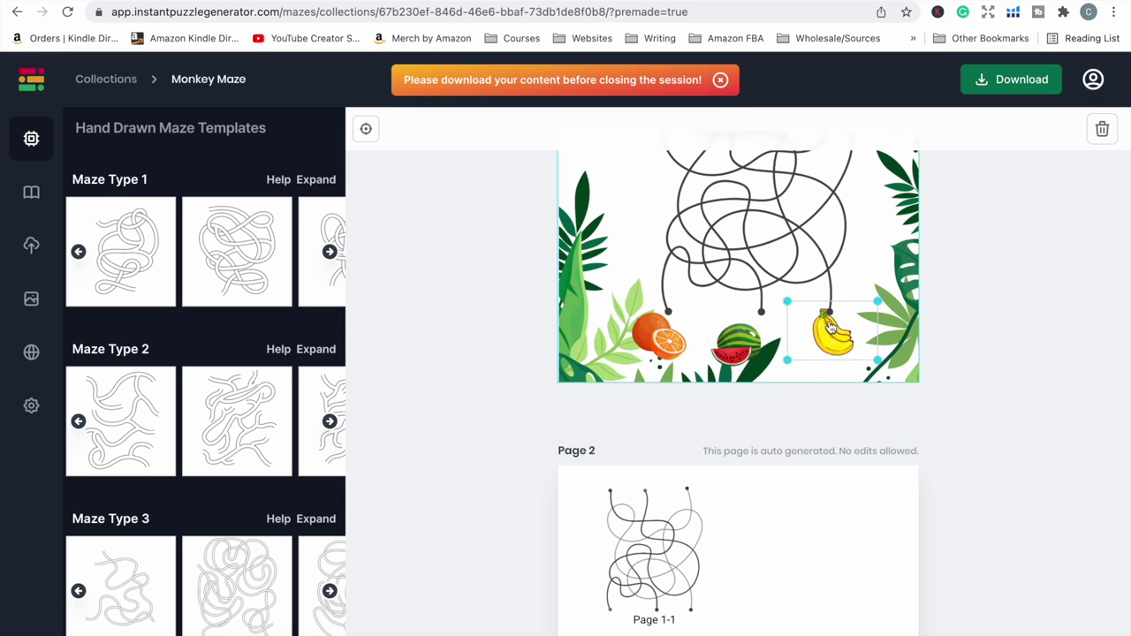
left_click_drag(738, 334, 758, 331)
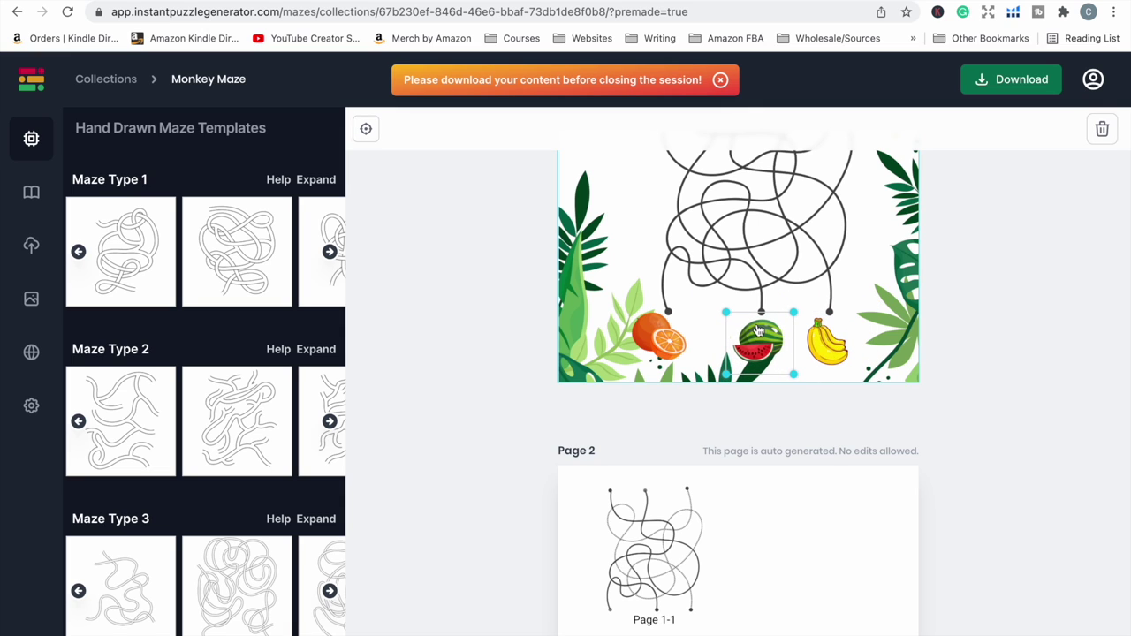
left_click_drag(830, 343, 838, 336)
left_click(758, 340)
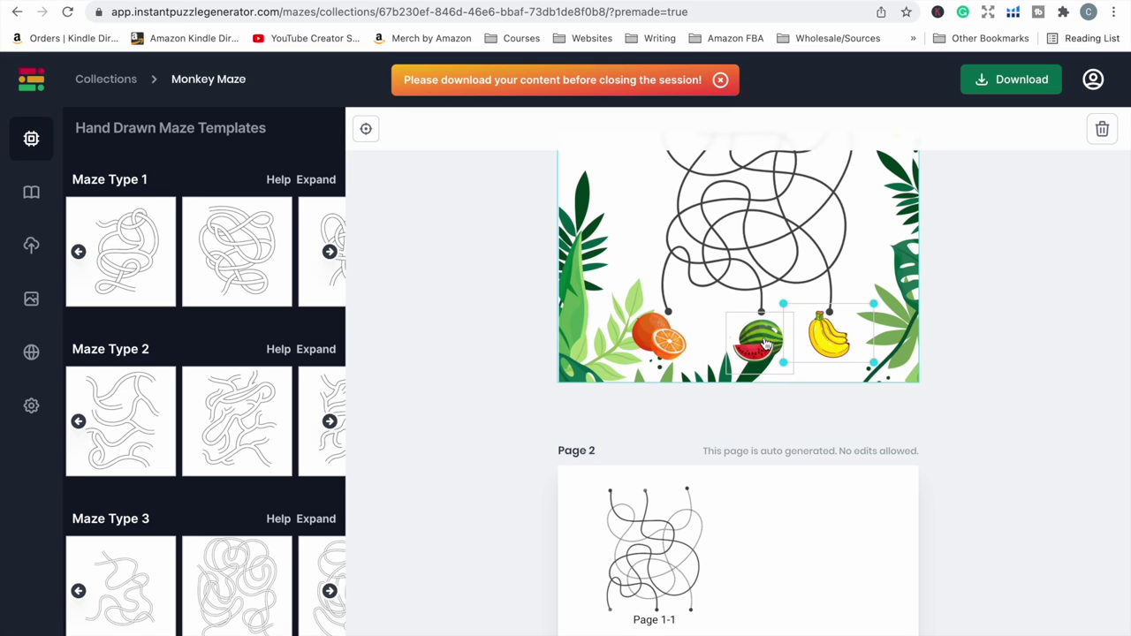
left_click_drag(718, 311, 714, 309)
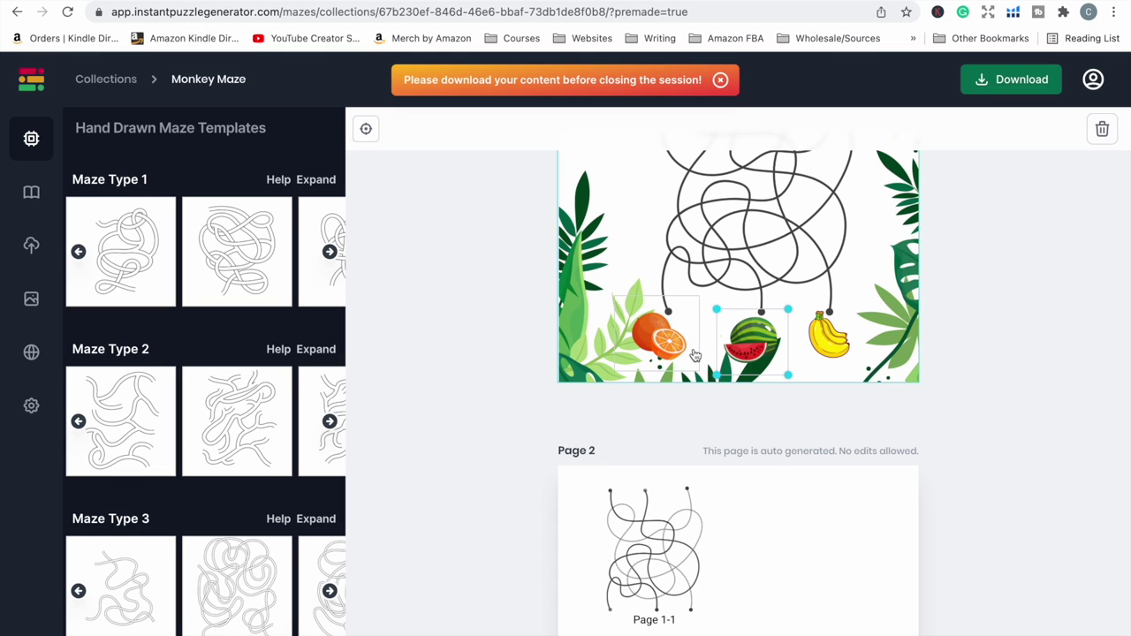
left_click(994, 325)
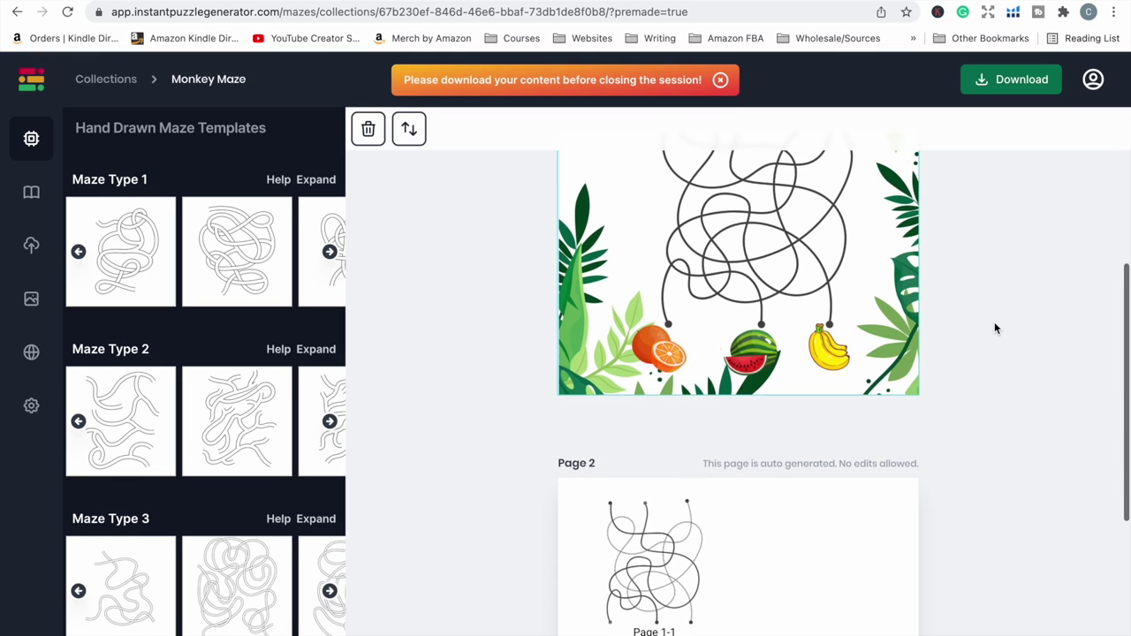
scroll(994, 325, "up", 1)
scroll(994, 328, "up", 3)
scroll(994, 328, "up", 2)
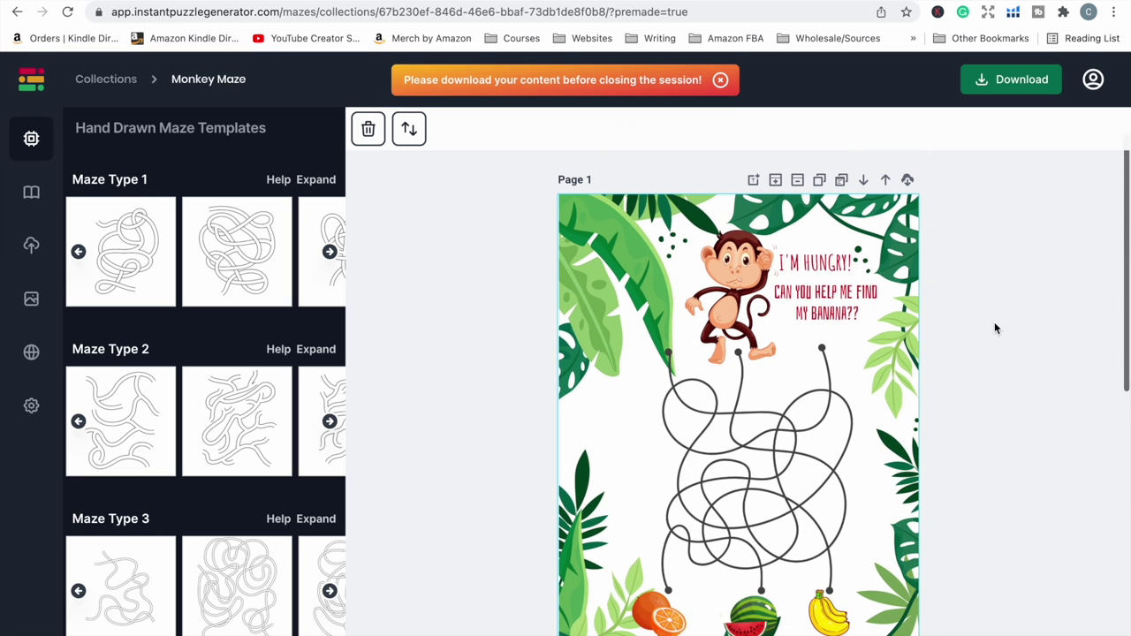
Add Page 2 and insert the purple galaxy image from the uploads.
left_click(776, 181)
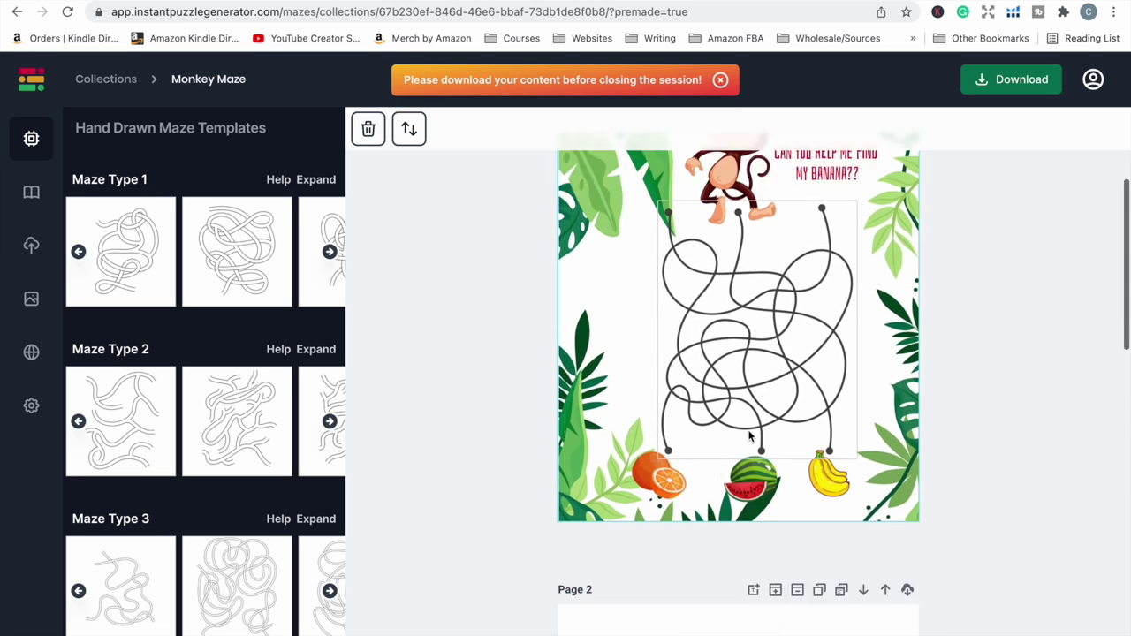
left_click(31, 244)
left_click(136, 494)
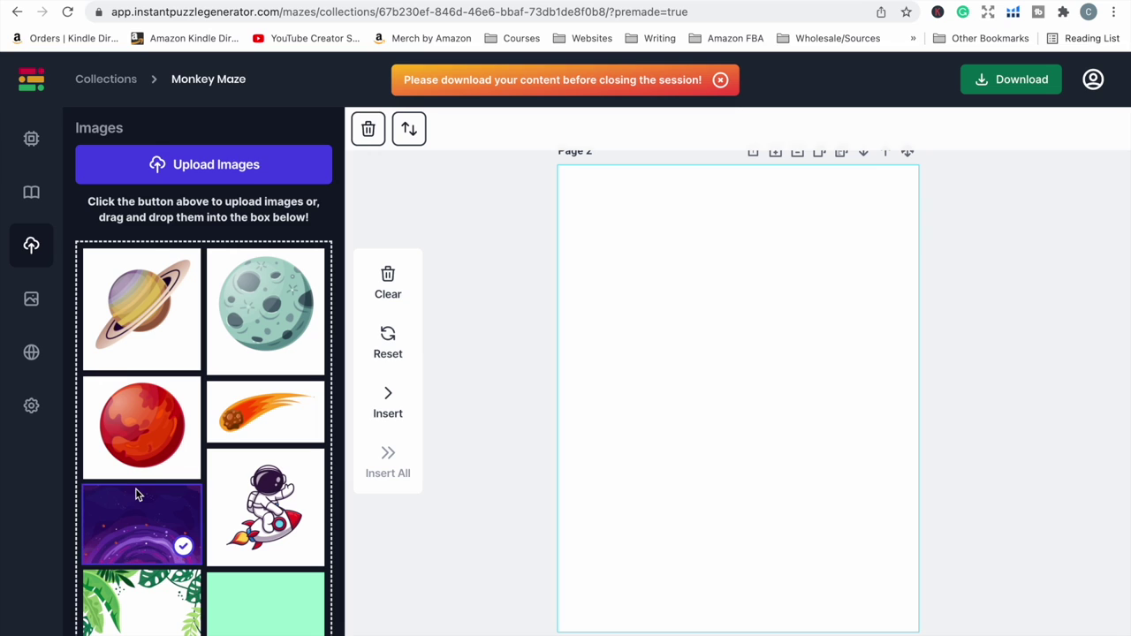
left_click(387, 409)
Move and stretch the galaxy image so it covers all of Page 2.
left_click(702, 251)
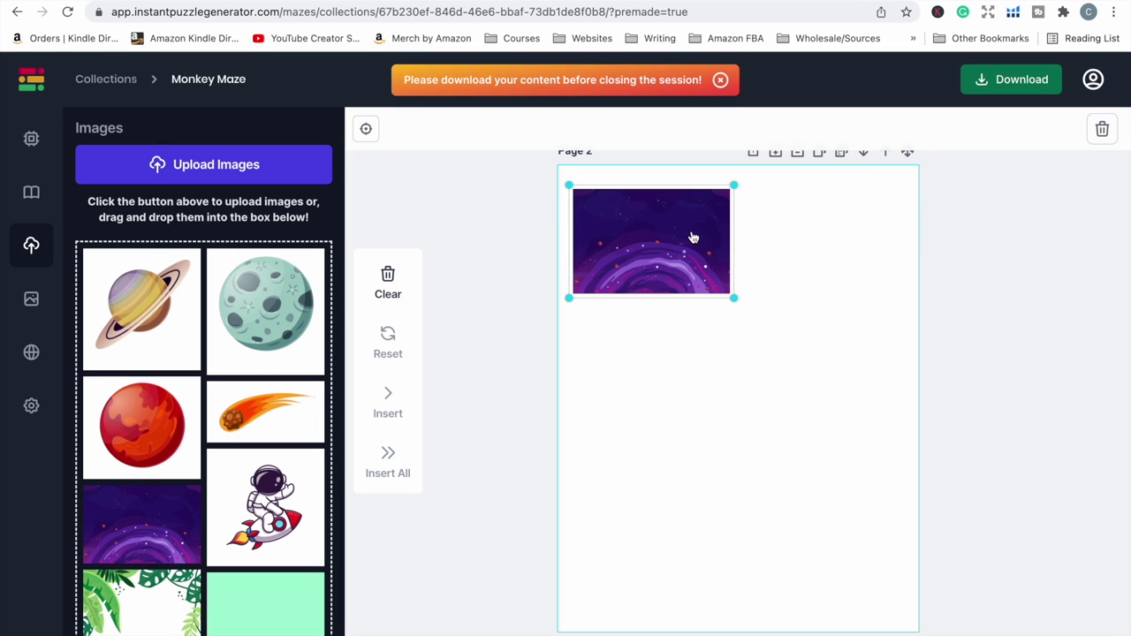
right_click(692, 227)
left_click_drag(662, 261, 649, 237)
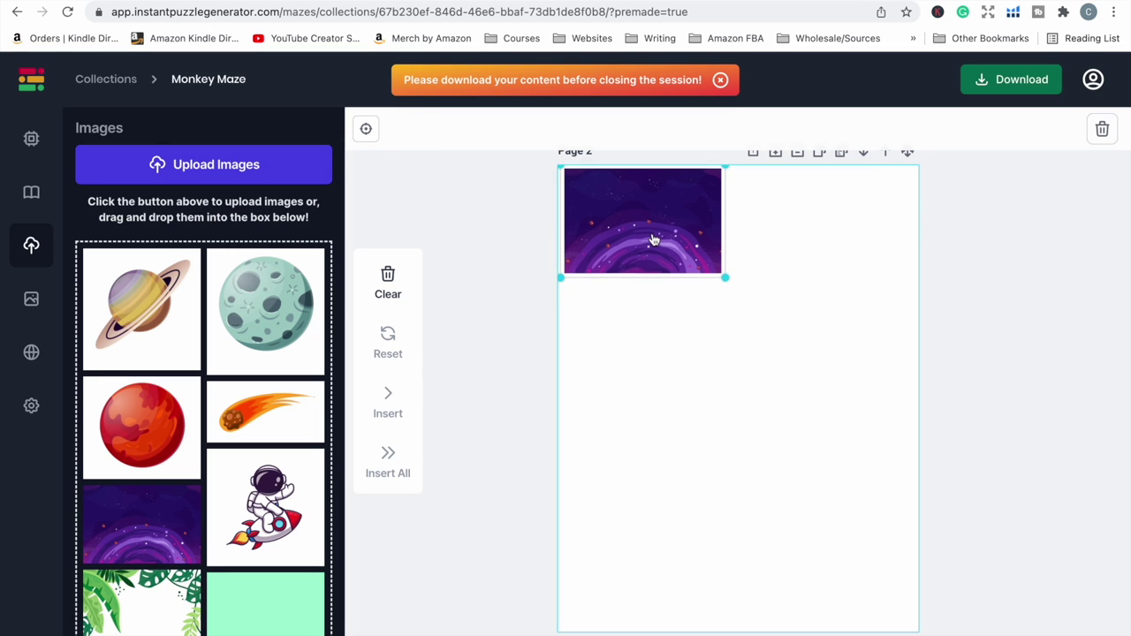
left_click_drag(717, 274, 946, 583)
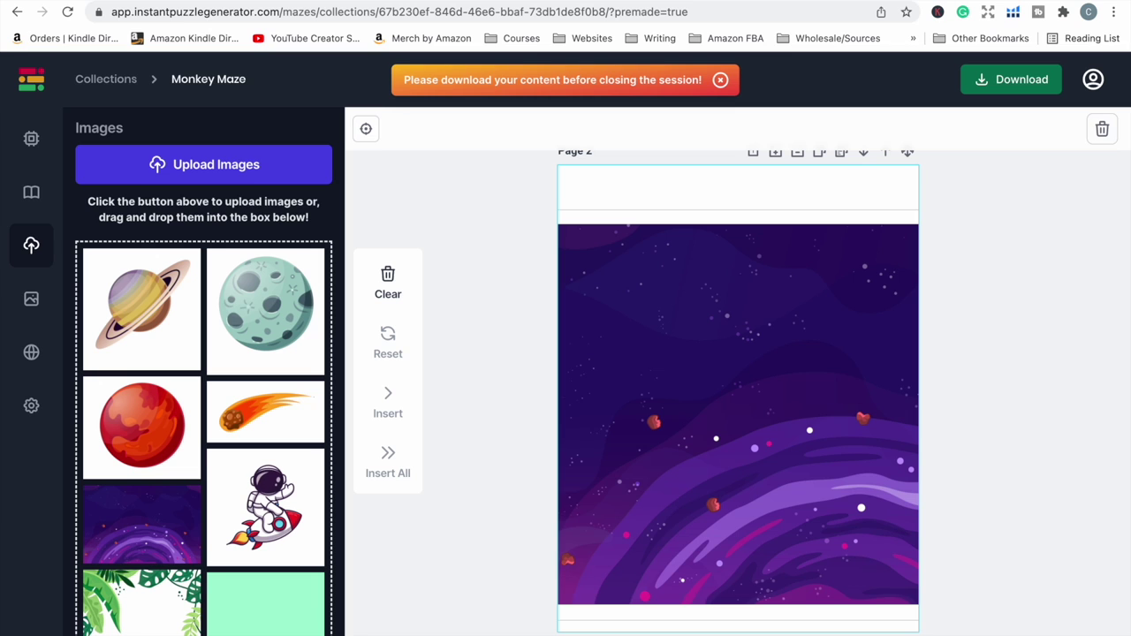
mouse_move(559, 592)
left_mouse_down()
mouse_move(629, 594)
mouse_move(557, 632)
mouse_move(276, 576)
mouse_move(459, 581)
left_mouse_up()
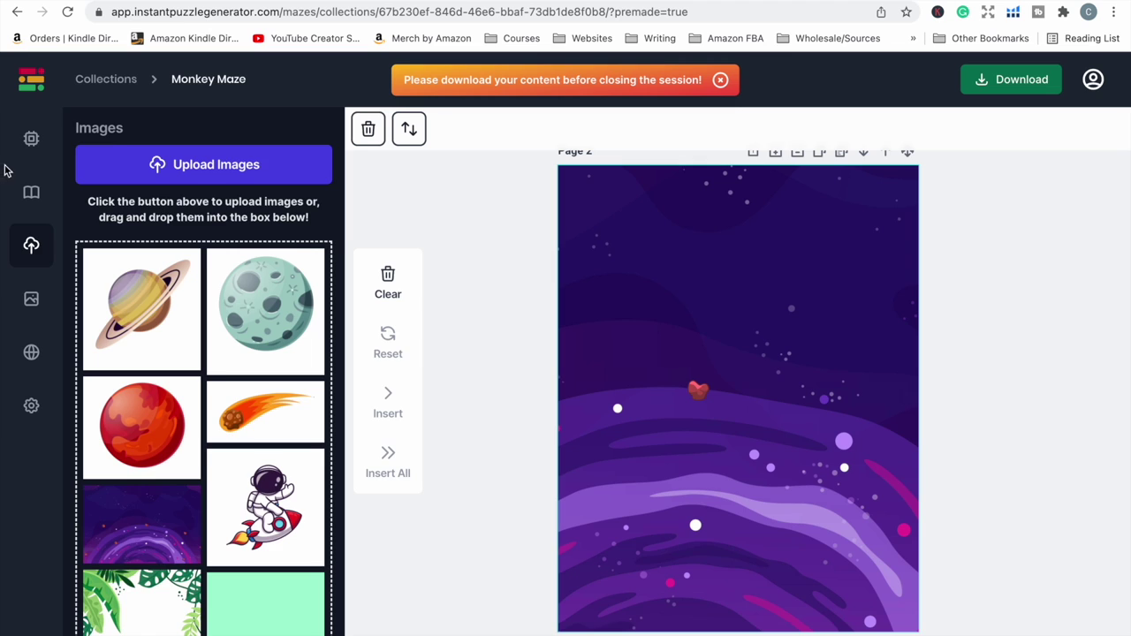
left_click(31, 139)
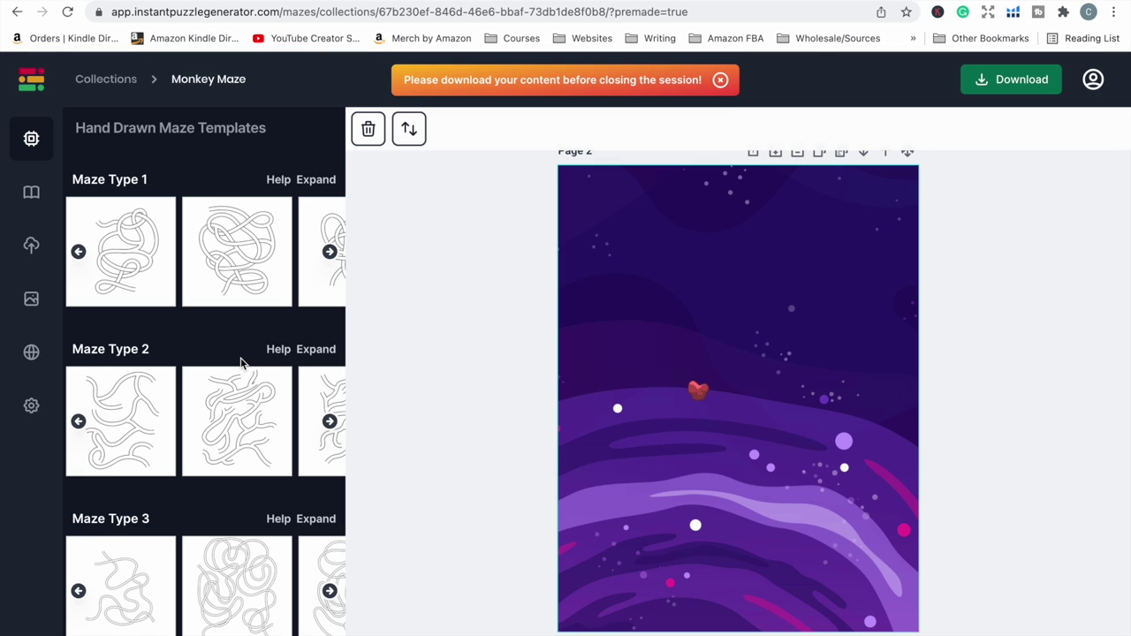
scroll(242, 361, "down", 3)
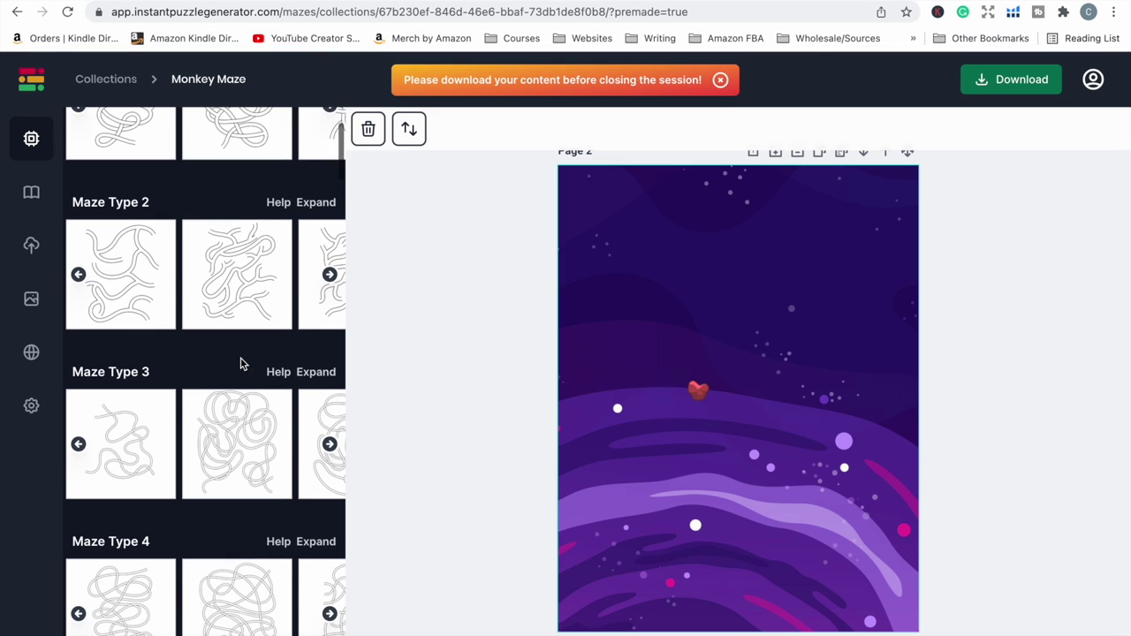
scroll(242, 364, "down", 3)
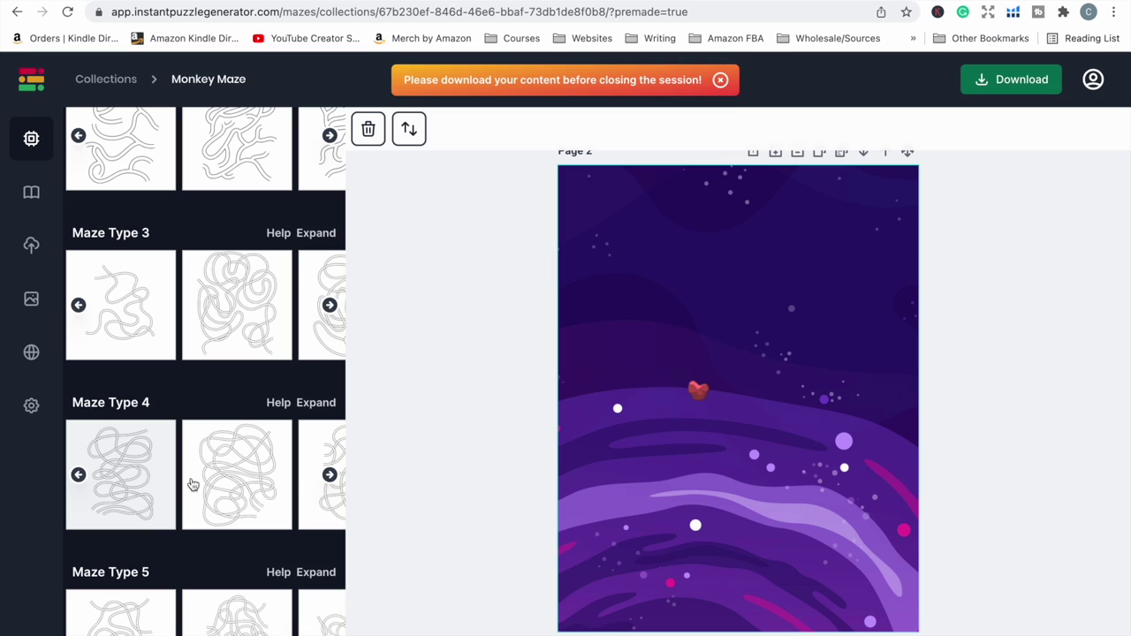
scroll(309, 513, "down", 2)
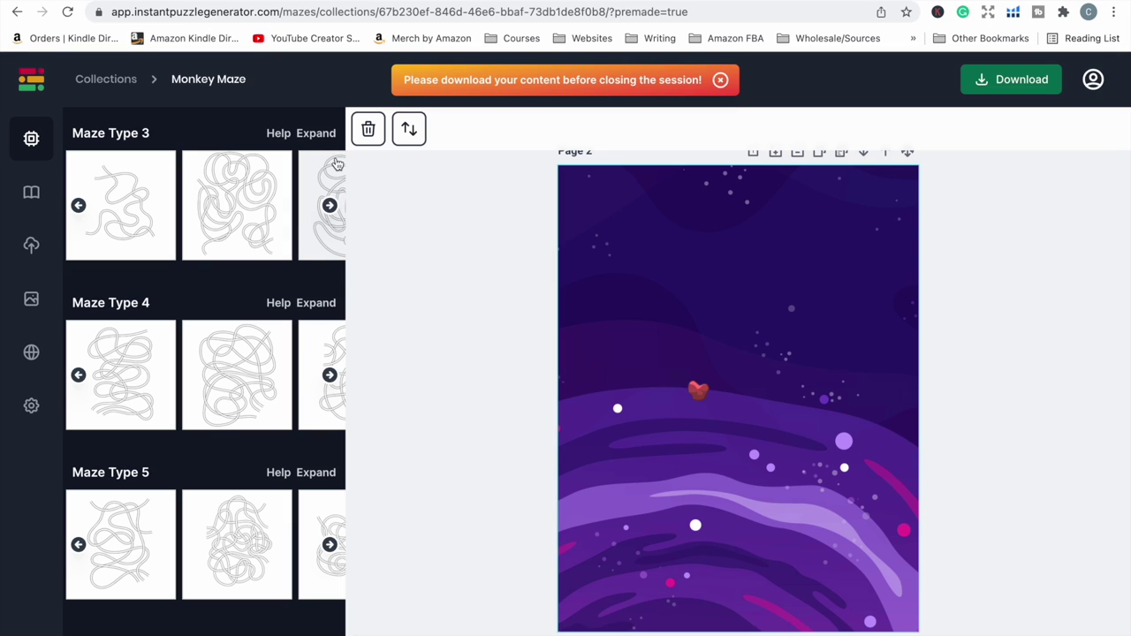
scroll(326, 195, "up", 1)
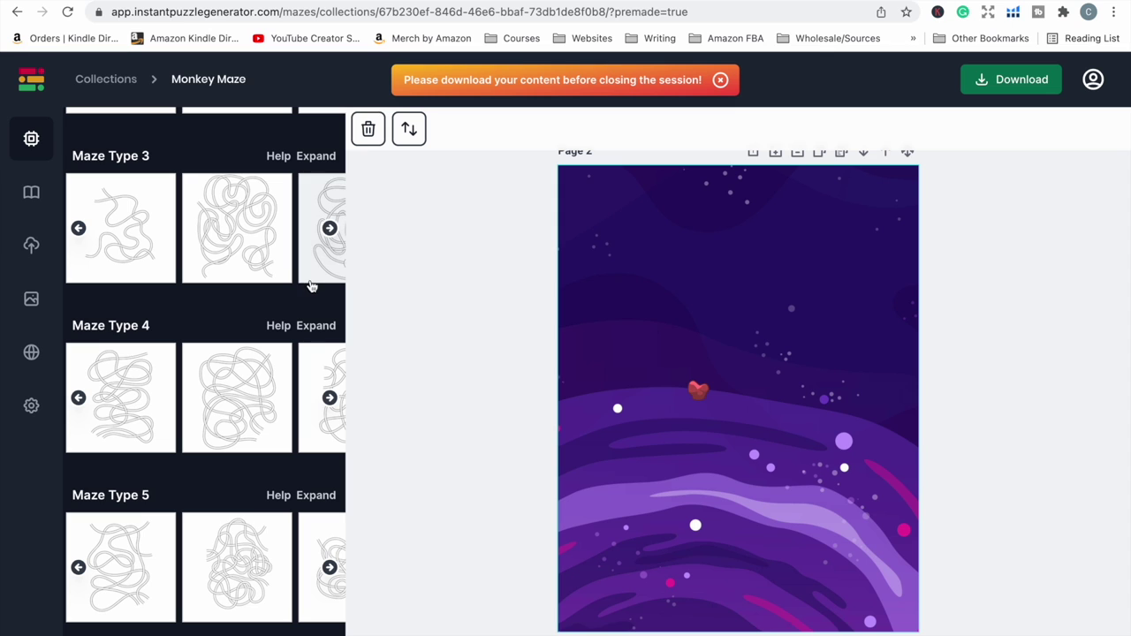
Insert a Maze Type 4 hand-drawn template onto the galaxy page.
left_click(316, 326)
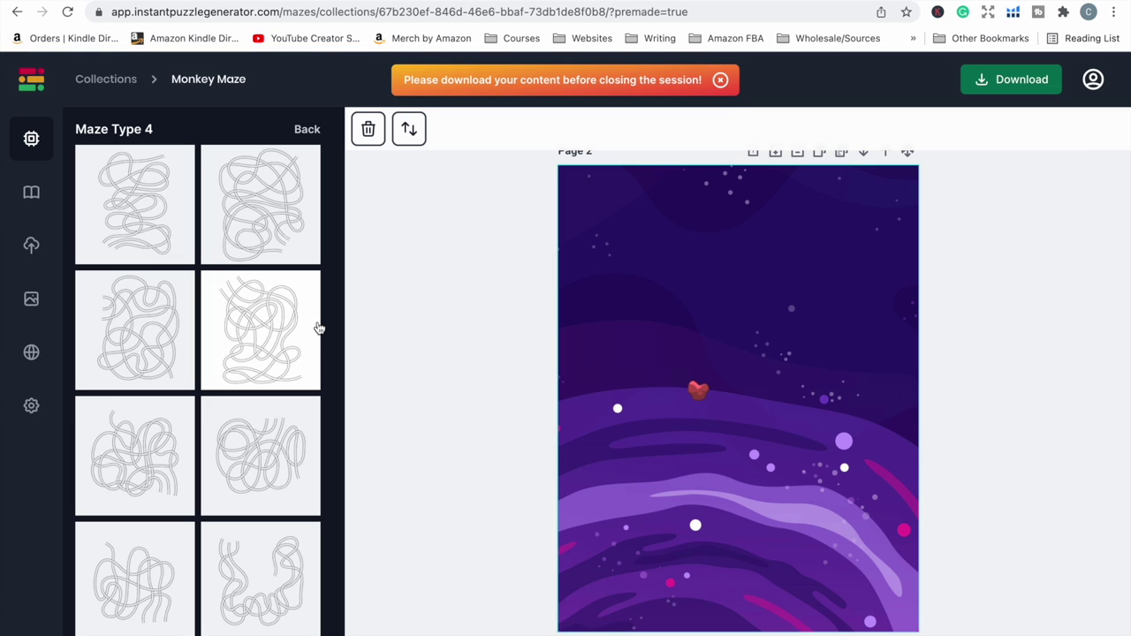
scroll(319, 328, "down", 2)
scroll(319, 326, "down", 2)
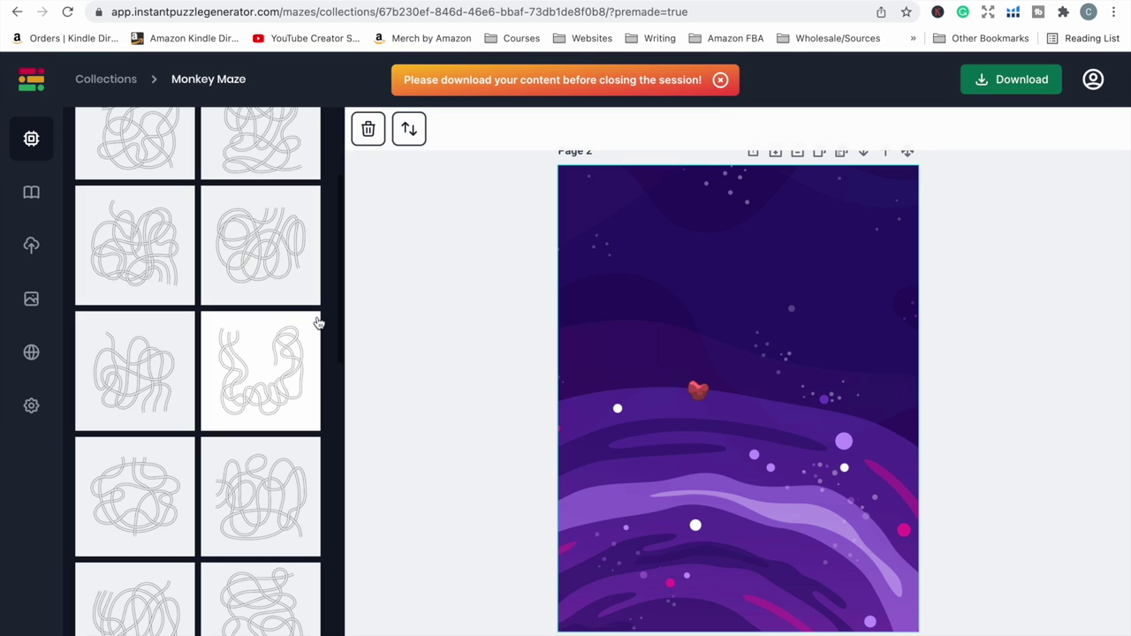
scroll(319, 324, "down", 2)
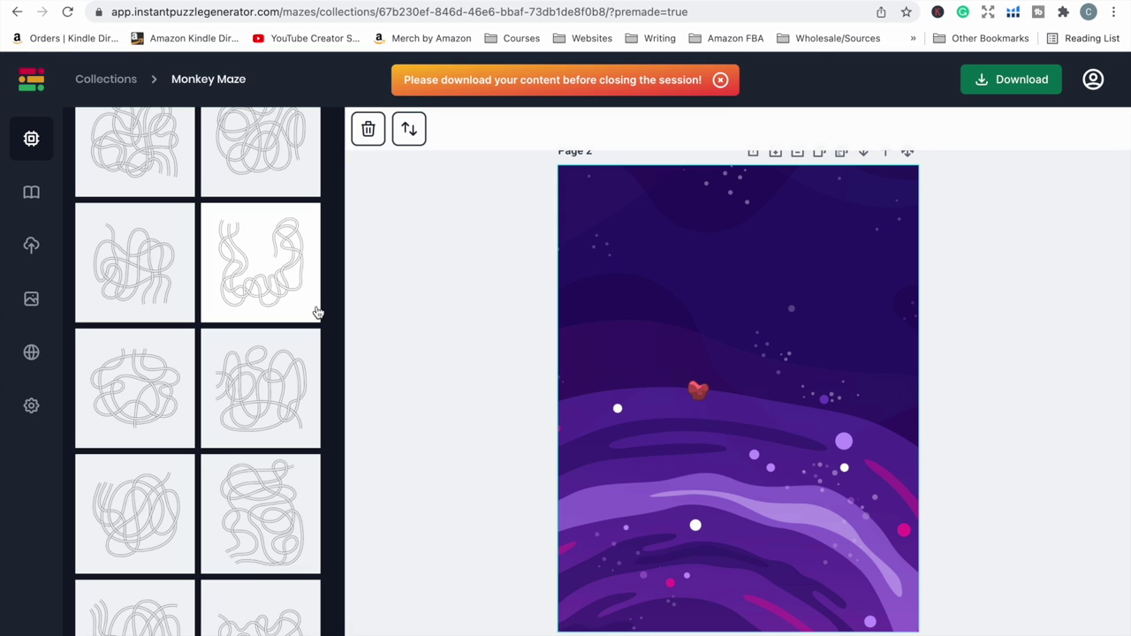
scroll(318, 312, "down", 2)
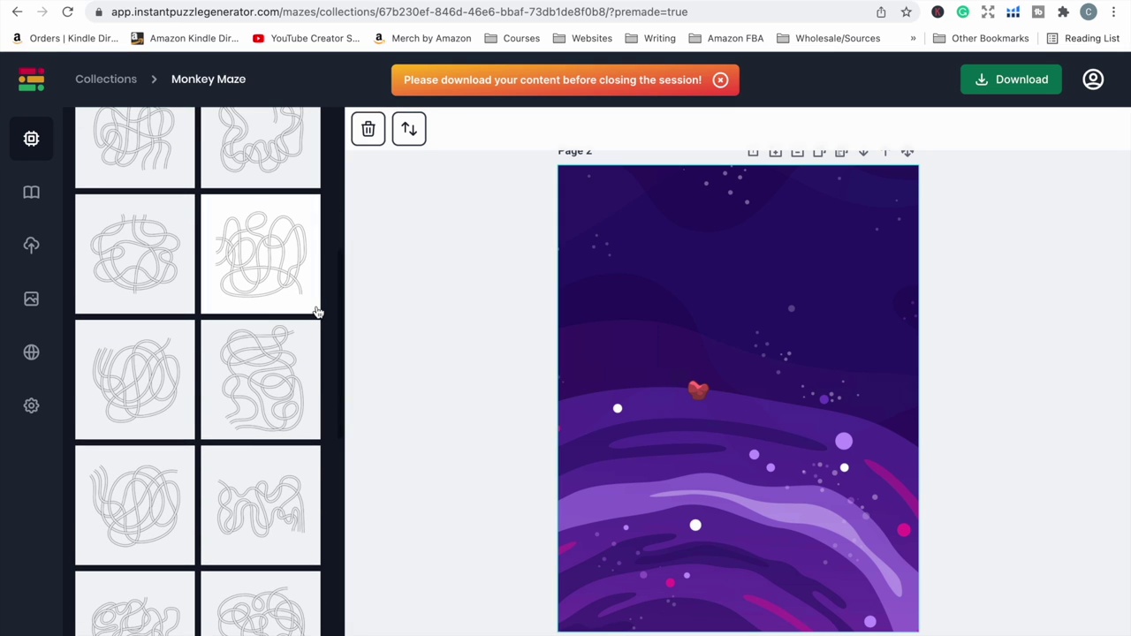
scroll(319, 312, "down", 2)
scroll(318, 312, "down", 2)
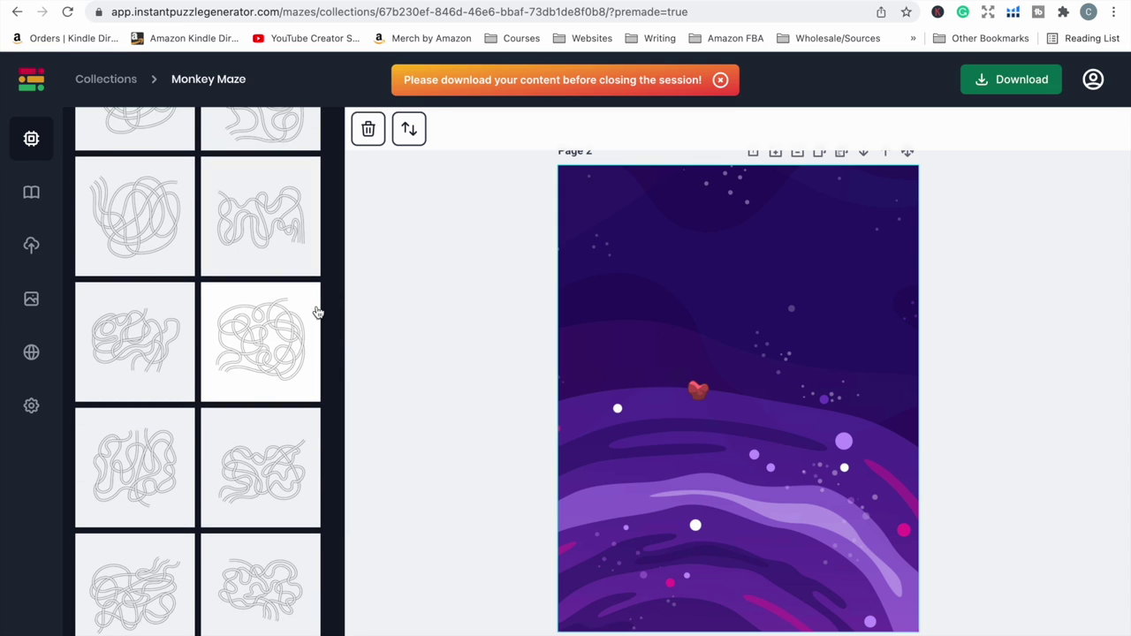
scroll(318, 312, "down", 2)
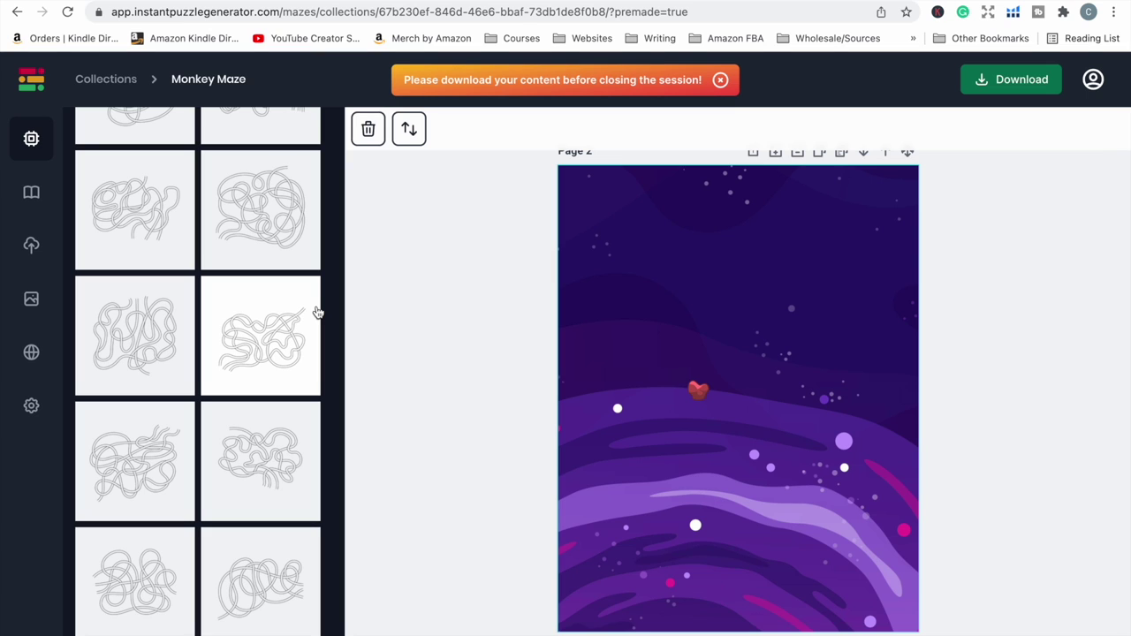
scroll(318, 312, "down", 2)
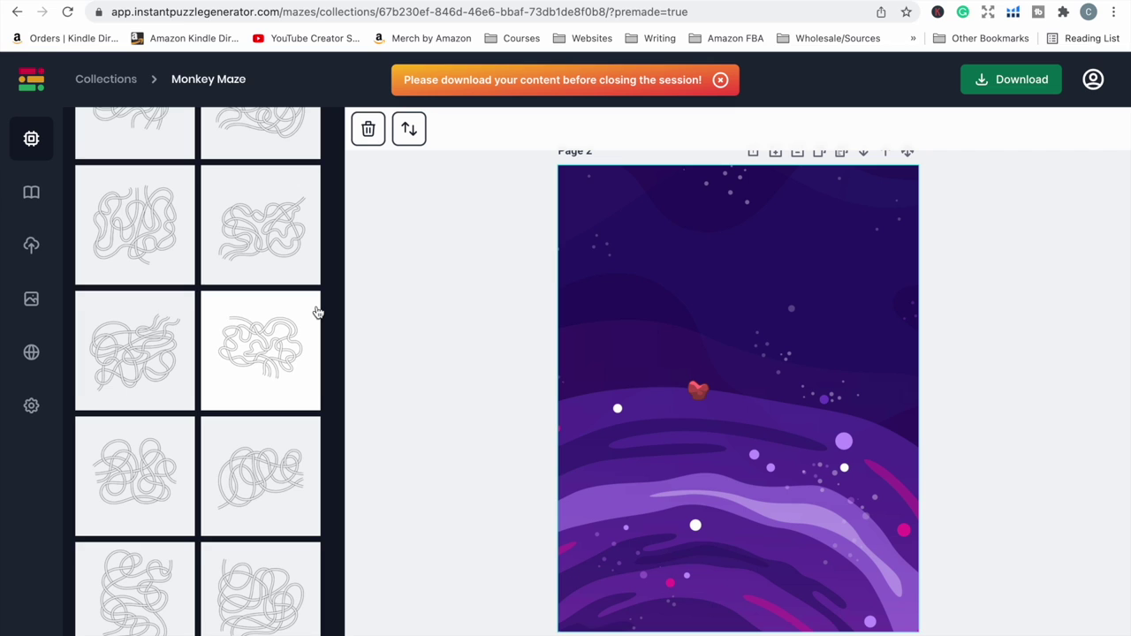
scroll(318, 312, "down", 2)
scroll(318, 305, "down", 2)
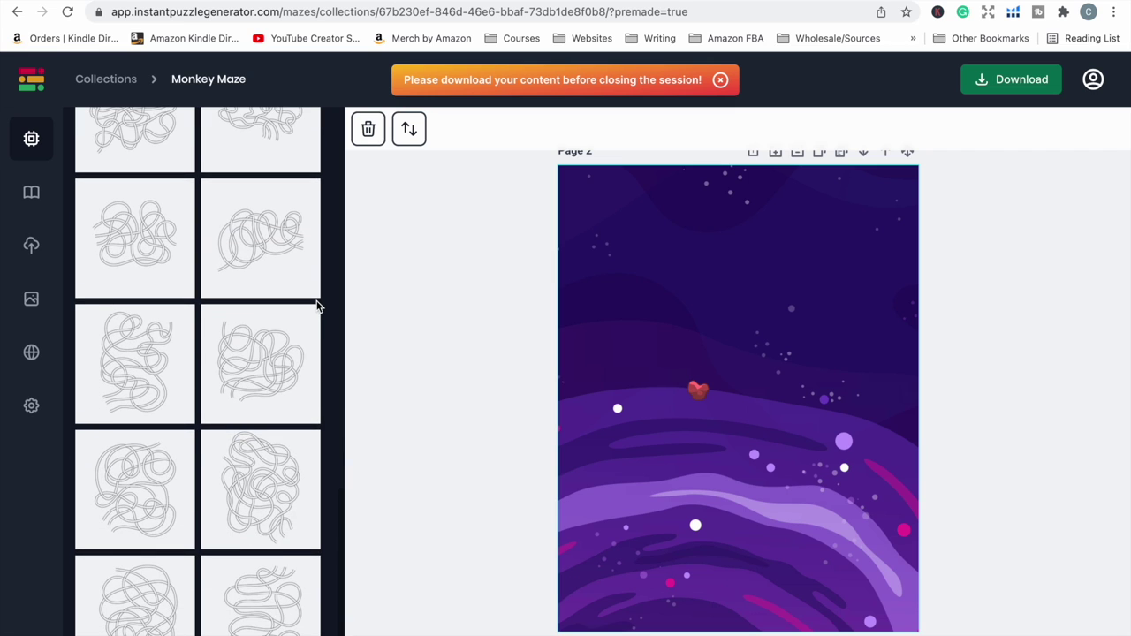
scroll(318, 306, "down", 1)
scroll(318, 301, "down", 1)
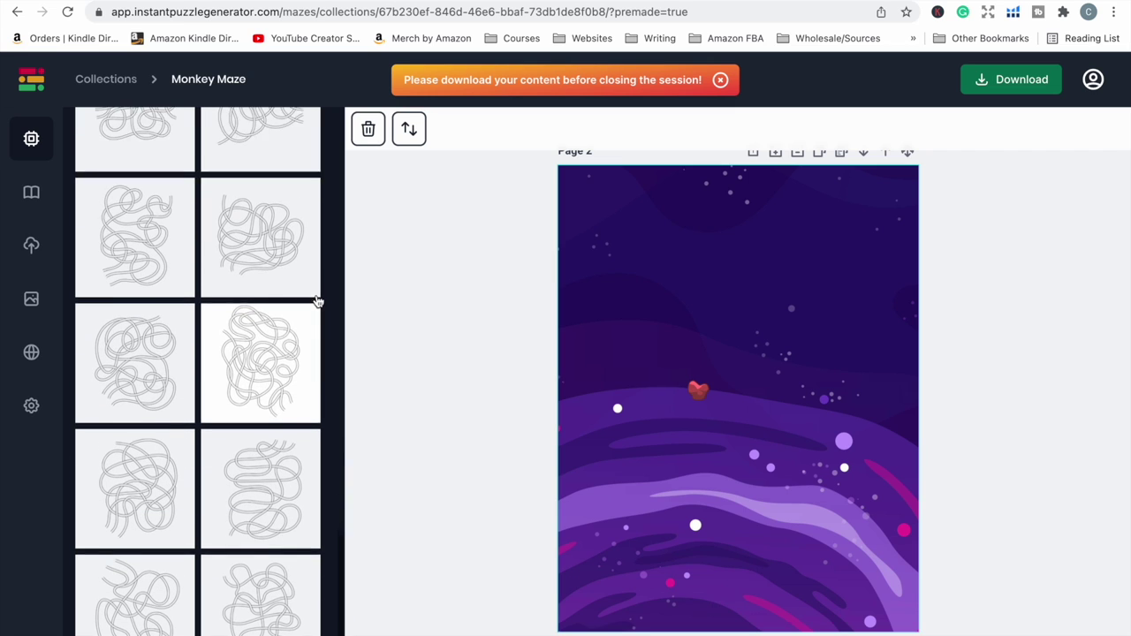
scroll(318, 302, "down", 1)
scroll(319, 301, "down", 1)
scroll(318, 301, "down", 1)
scroll(318, 301, "down", 1)
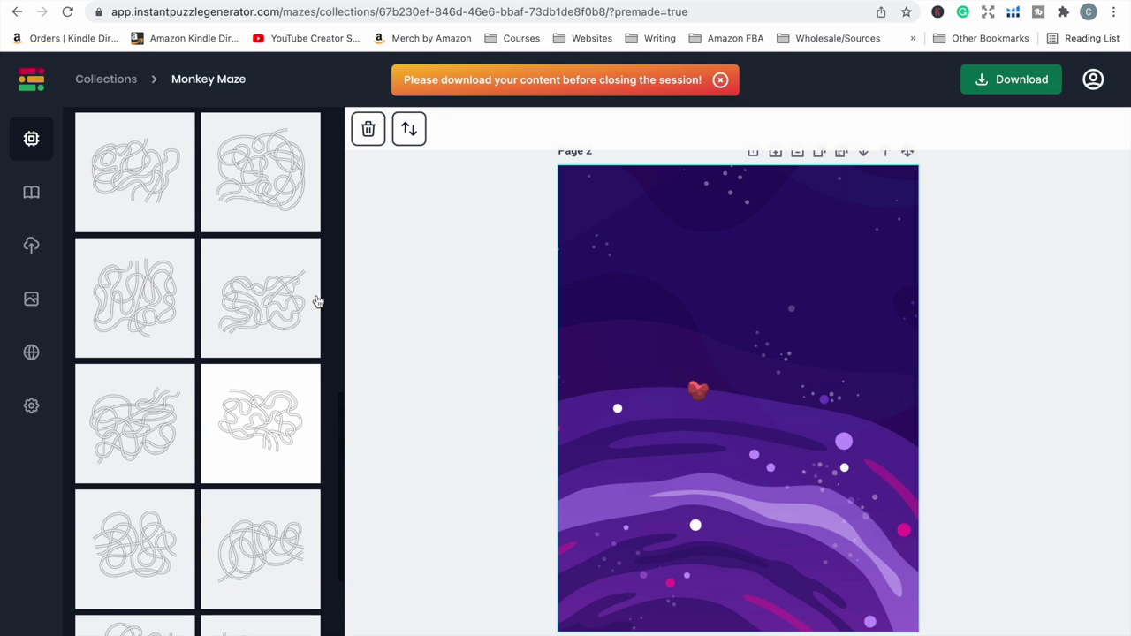
left_click(176, 306)
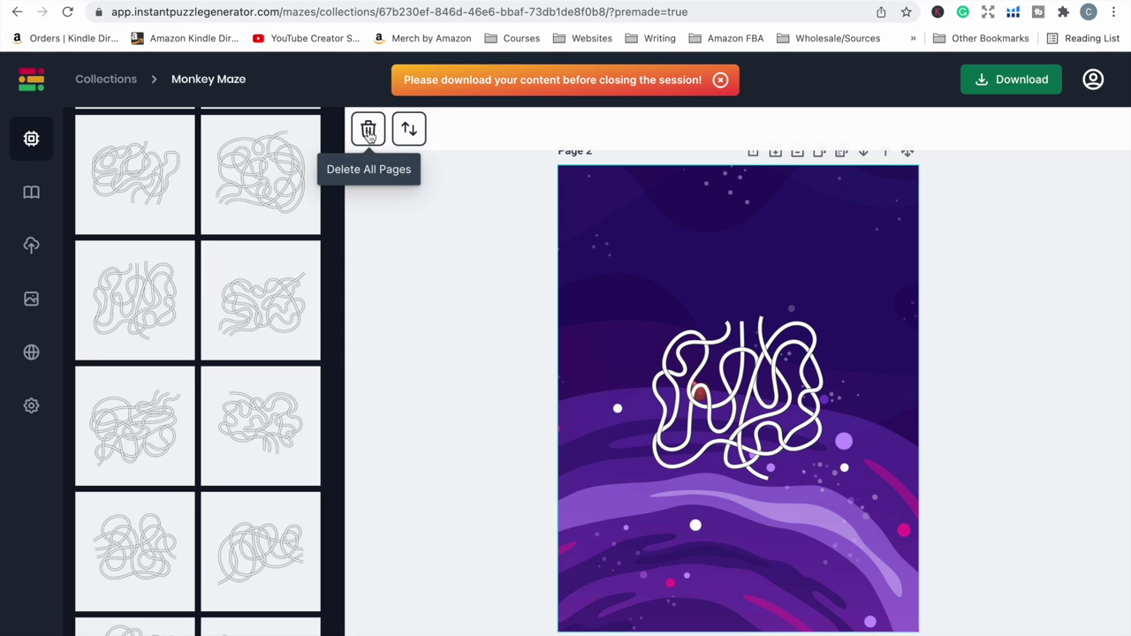
left_click(32, 247)
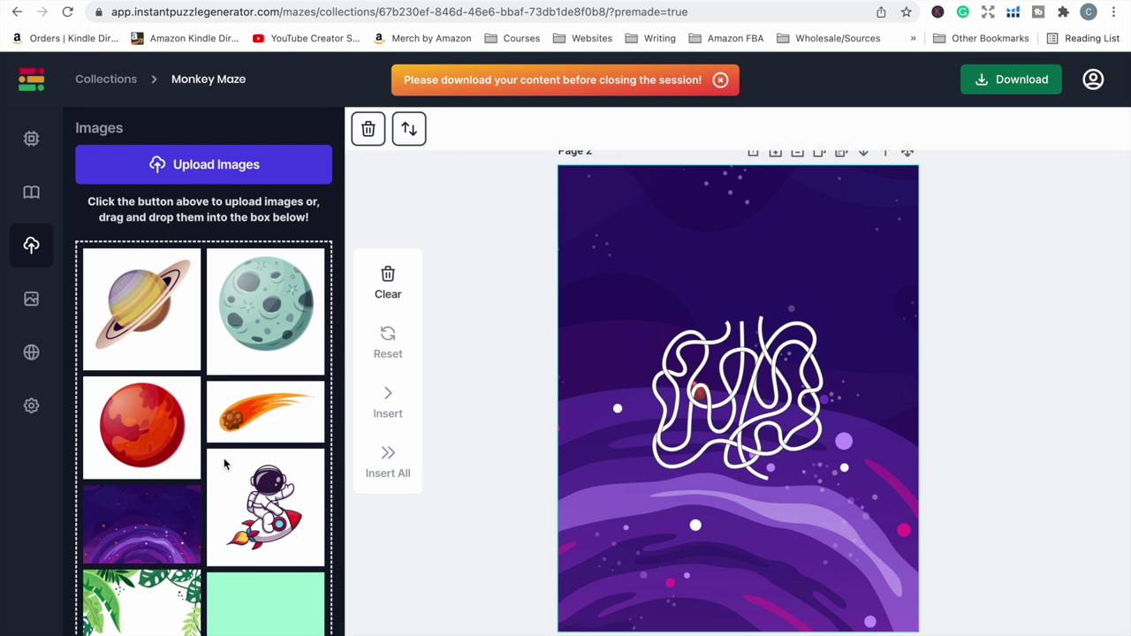
Insert the astronaut-on-rocket image and place it at the maze's lower right.
left_click(276, 503)
left_click(387, 402)
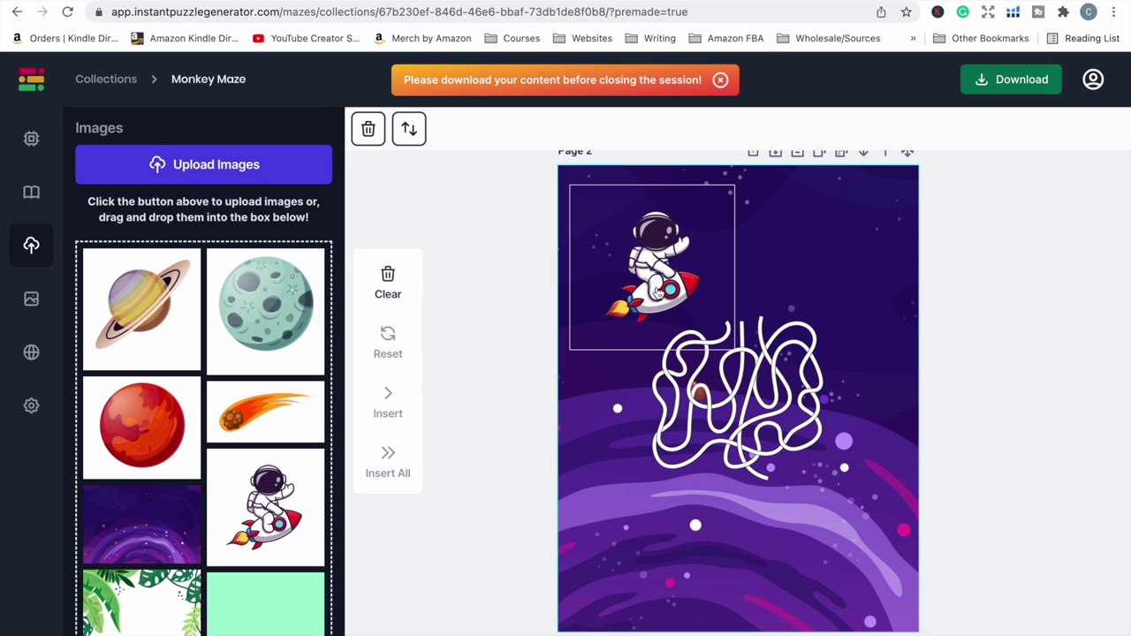
mouse_move(653, 256)
left_mouse_down()
mouse_move(808, 514)
mouse_move(861, 525)
left_mouse_up()
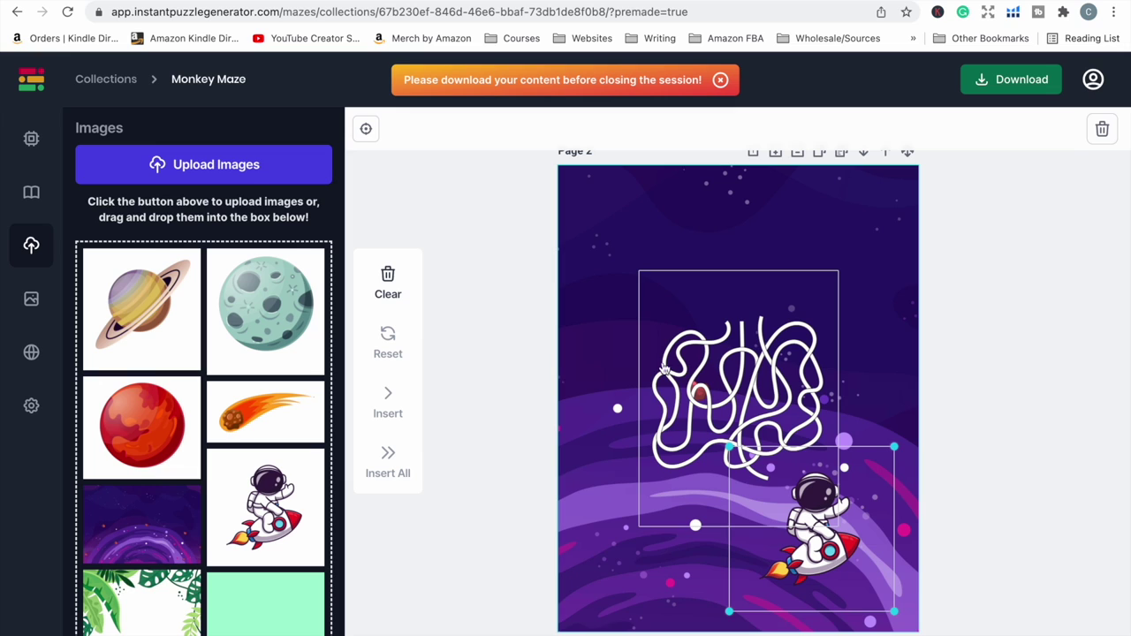
Enlarge the white maze toward the page's top-left corner.
left_click(643, 313)
left_click(640, 281)
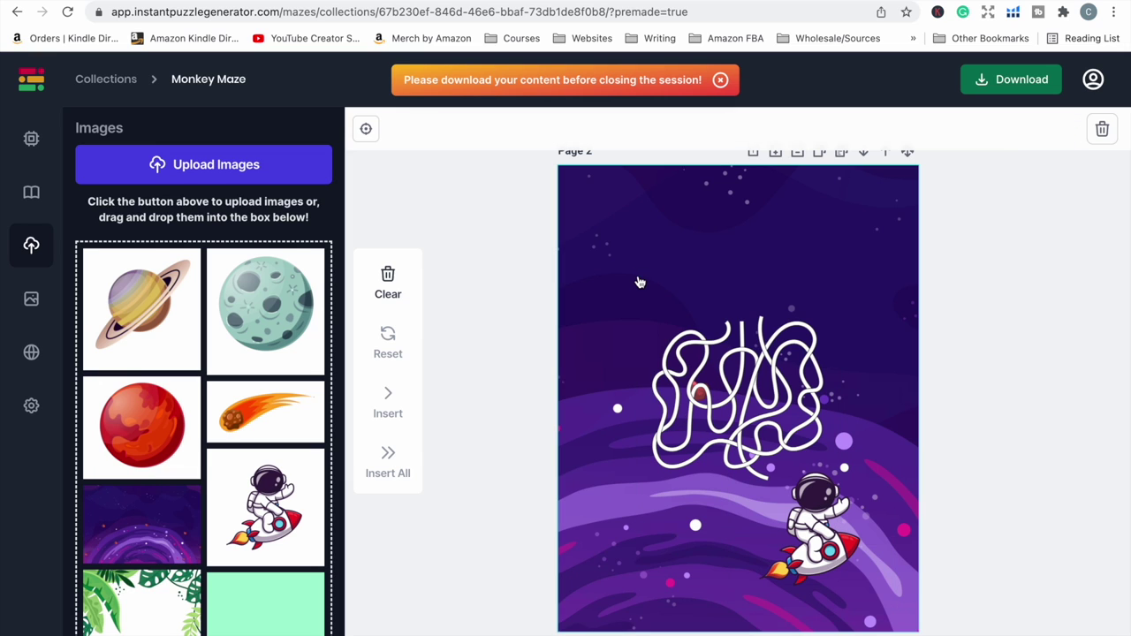
left_click(642, 279)
left_click(695, 335)
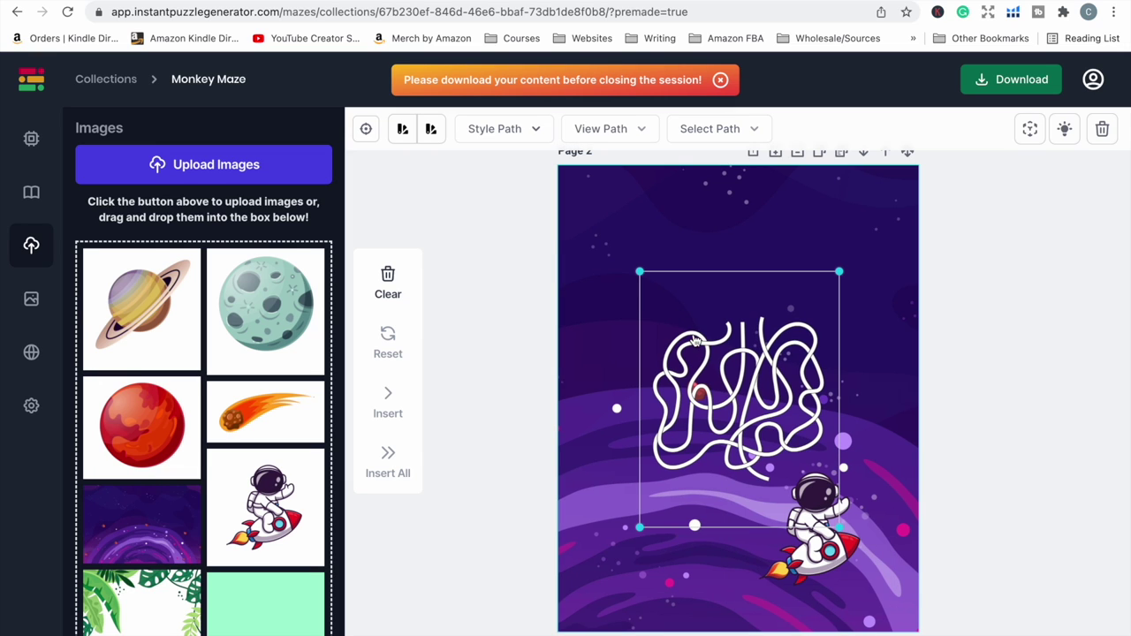
left_click_drag(640, 272, 575, 190)
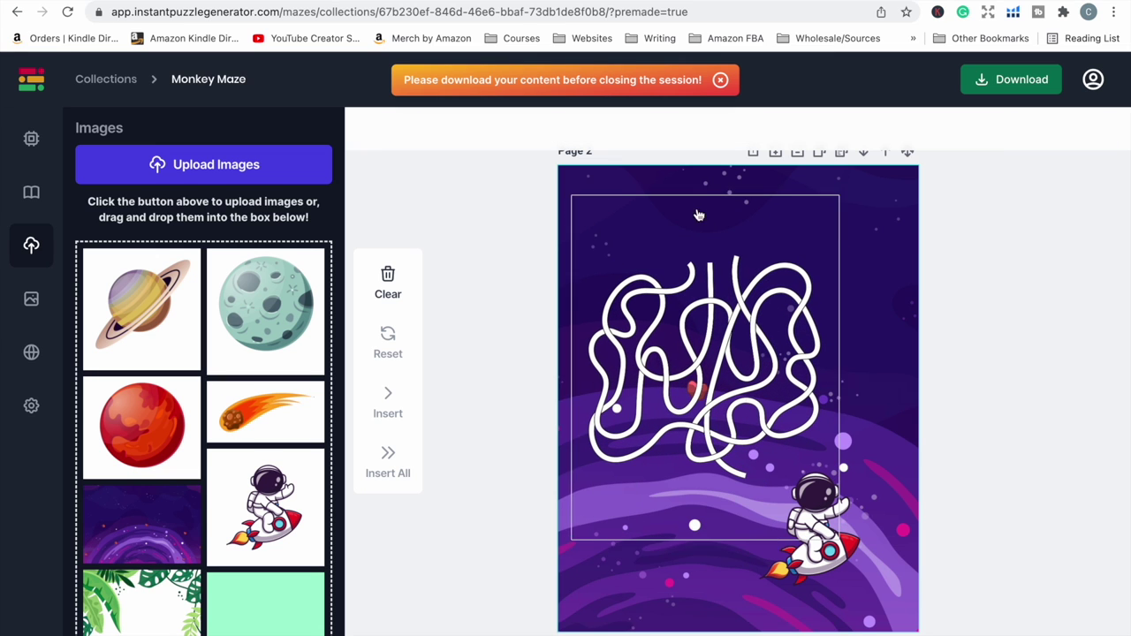
Stretch the maze toward the bottom-right and add a small moon near the top-left.
left_click(792, 486)
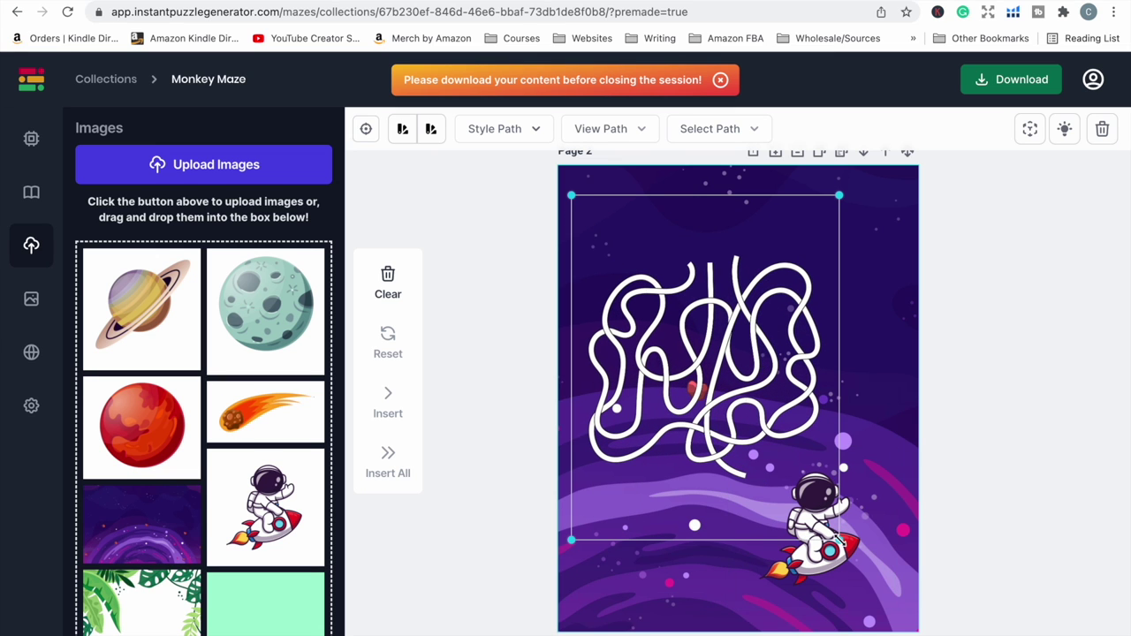
left_click_drag(838, 538, 895, 576)
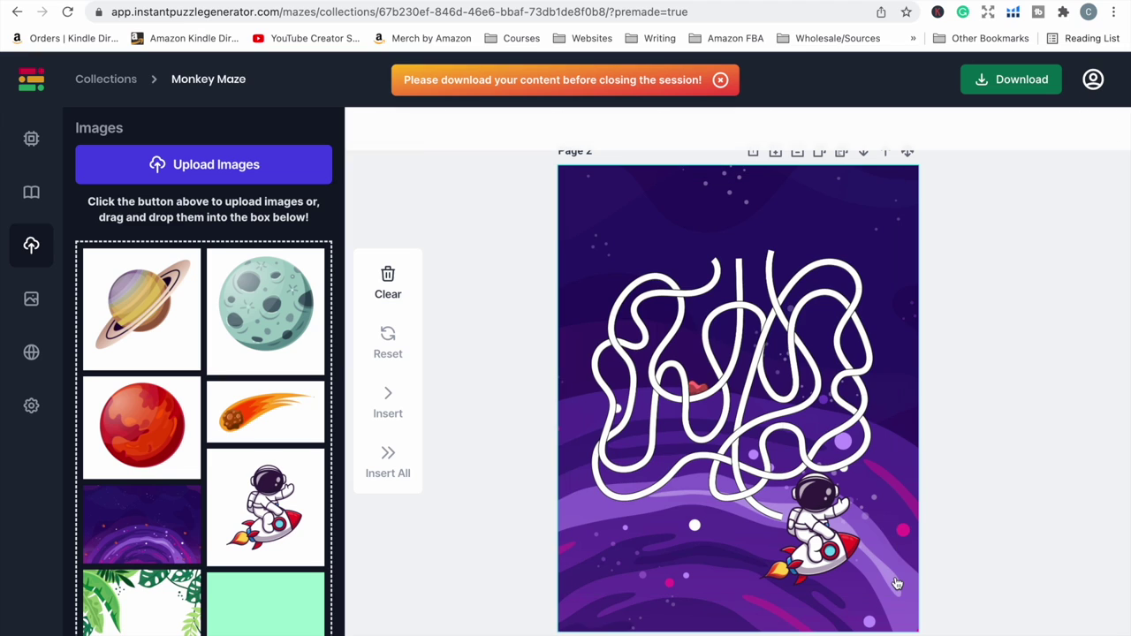
left_click(256, 355)
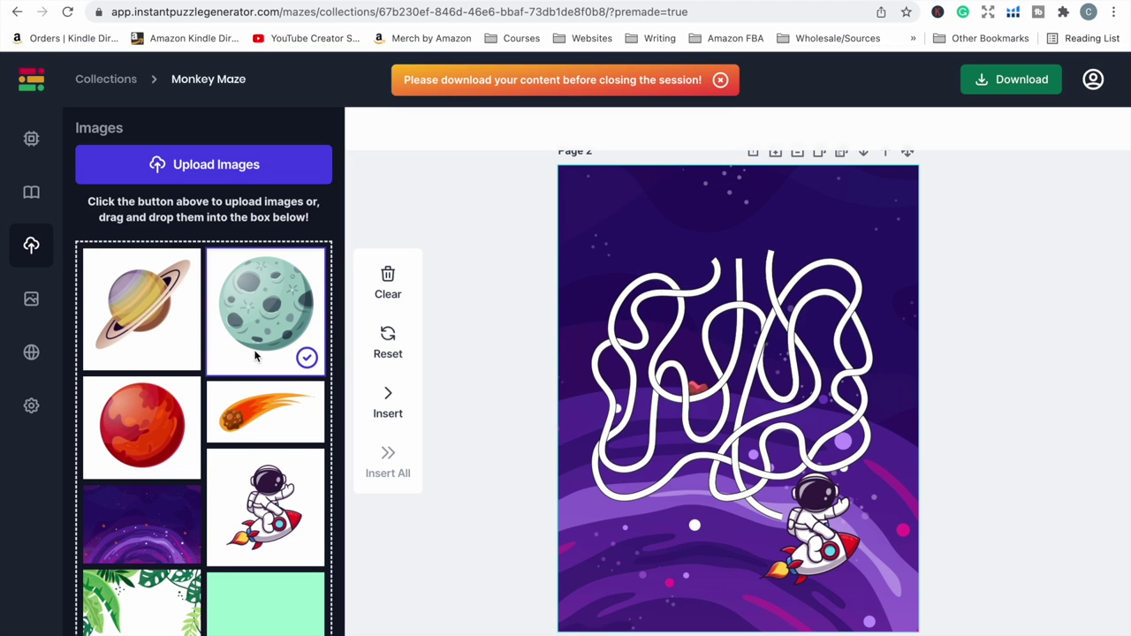
left_click(390, 400)
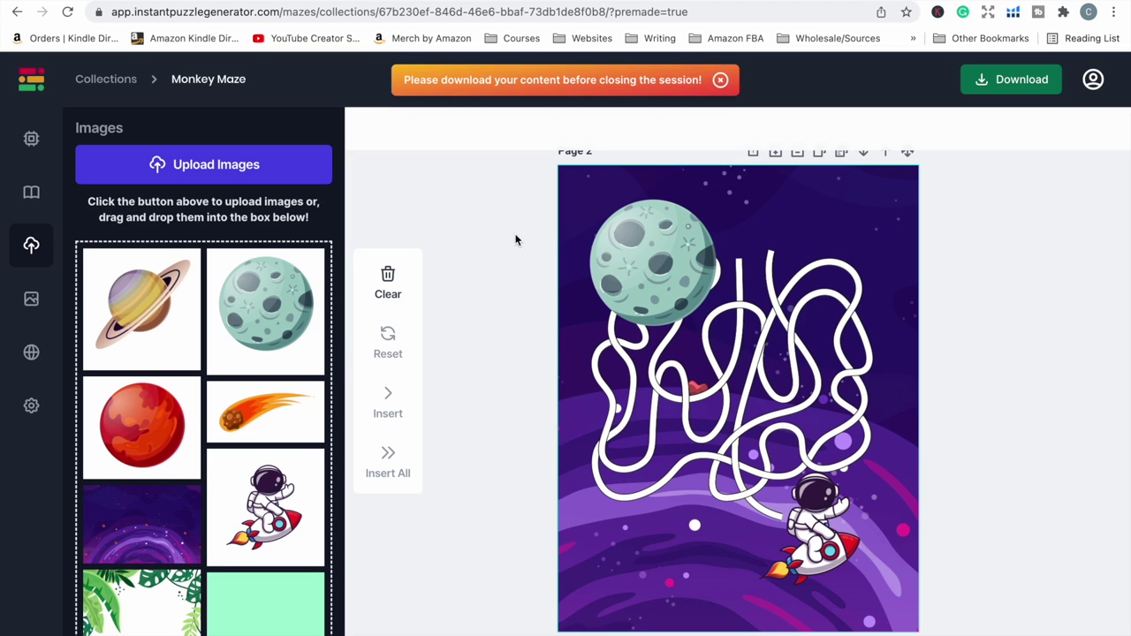
left_click(707, 236)
left_click_drag(570, 184, 626, 245)
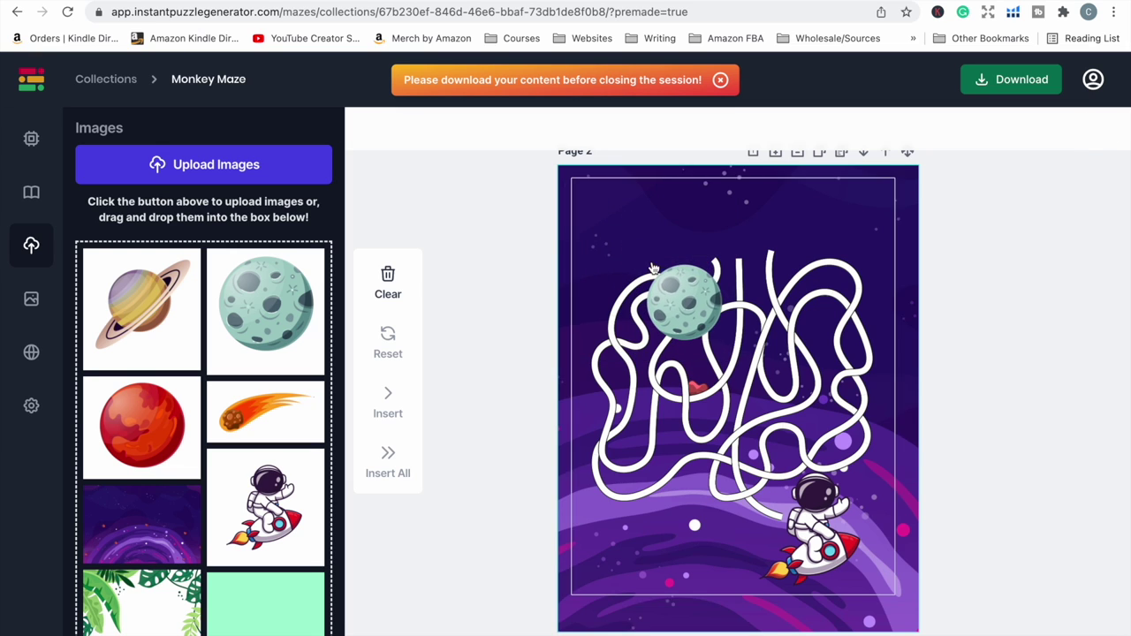
left_click_drag(676, 285, 652, 212)
Add Saturn, shrink it, and place it at the page's top-right.
left_click(185, 315)
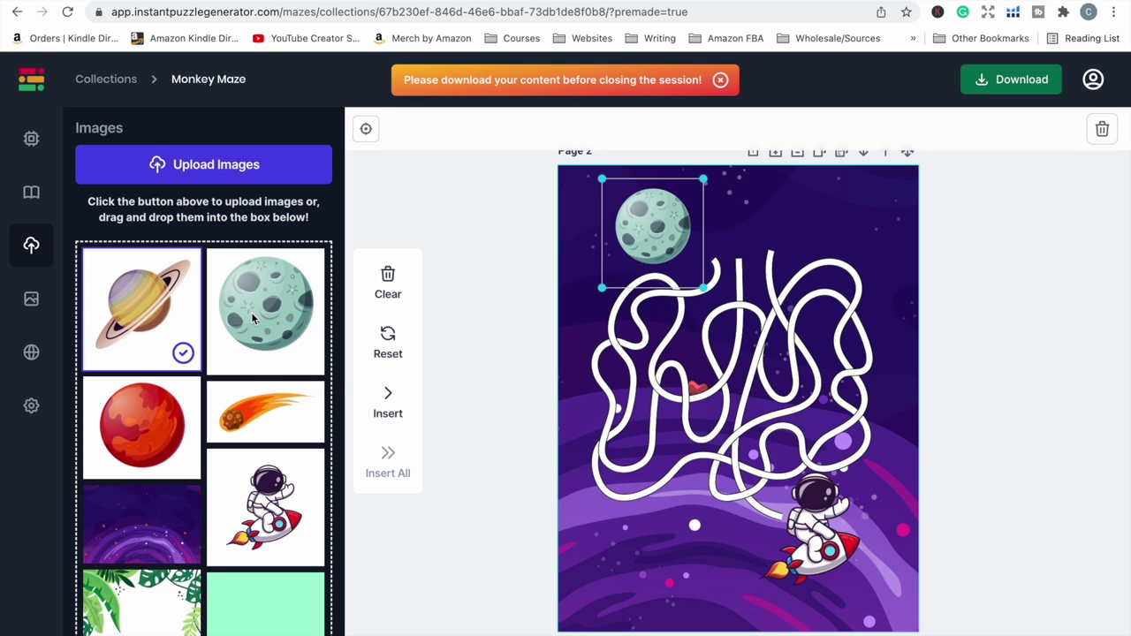
left_click(386, 395)
left_click(675, 256)
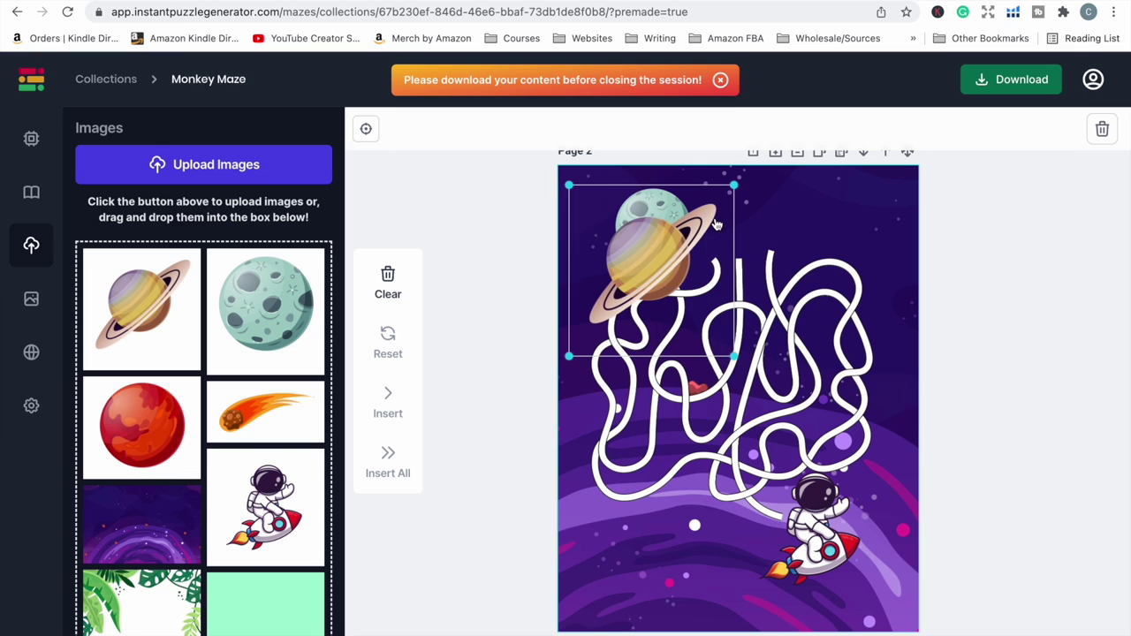
left_click_drag(732, 186, 680, 239)
left_click_drag(620, 293, 815, 222)
Add a shrunken red planet between the moon and Saturn.
left_click(166, 426)
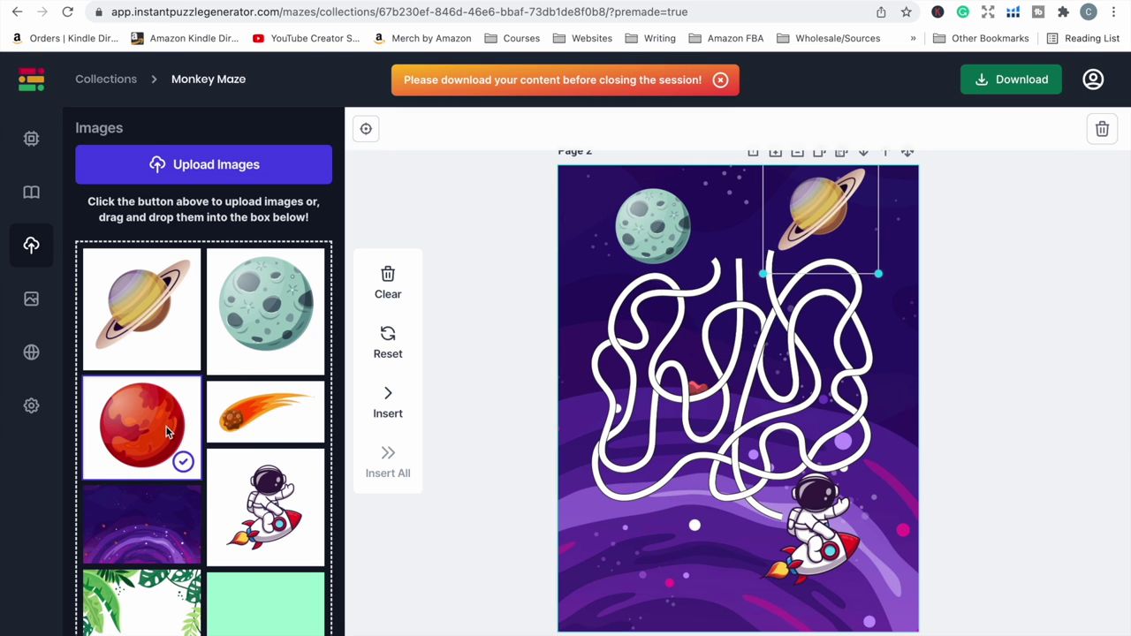
left_click(397, 399)
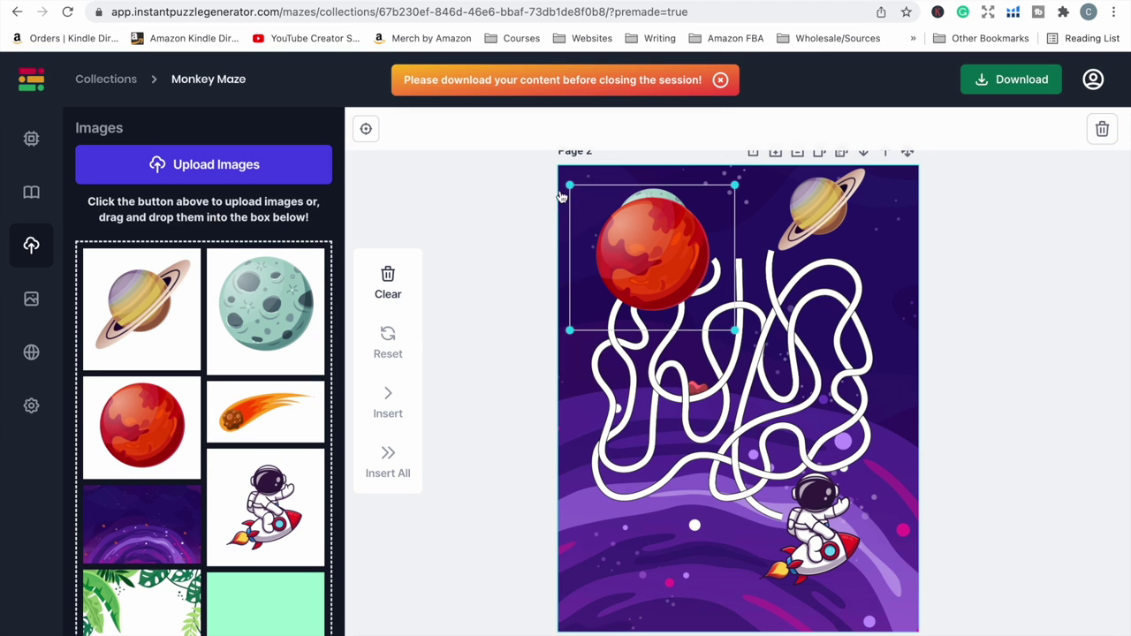
left_click_drag(570, 185, 638, 244)
left_click_drag(707, 287, 761, 213)
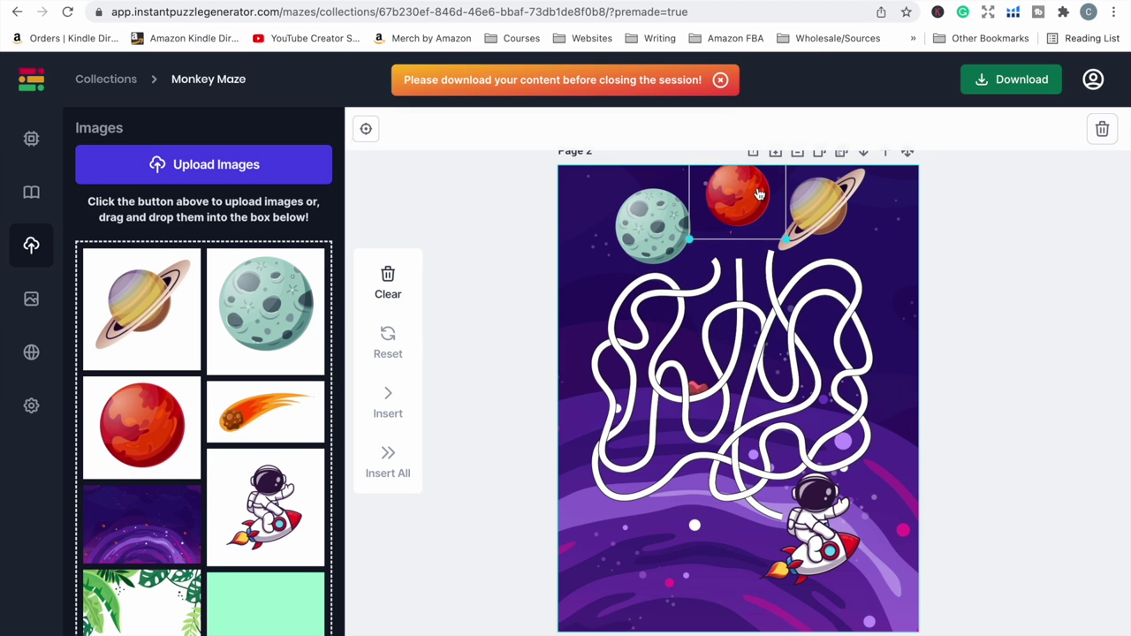
scroll(787, 388, "up", 1)
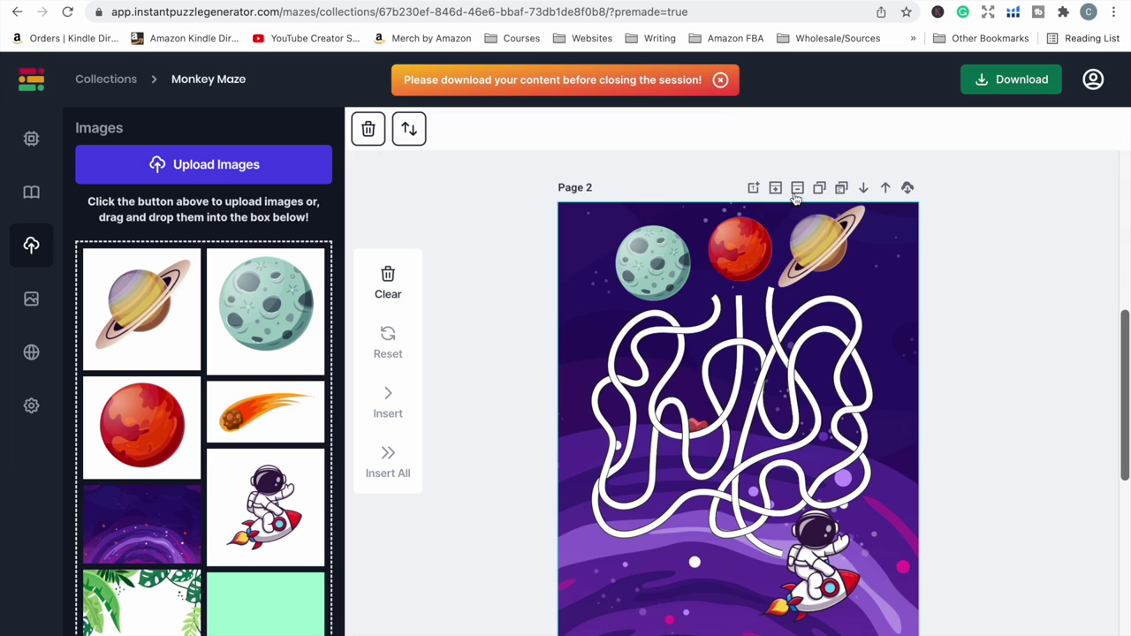
scroll(572, 187, "up", 2)
scroll(585, 225, "down", 2)
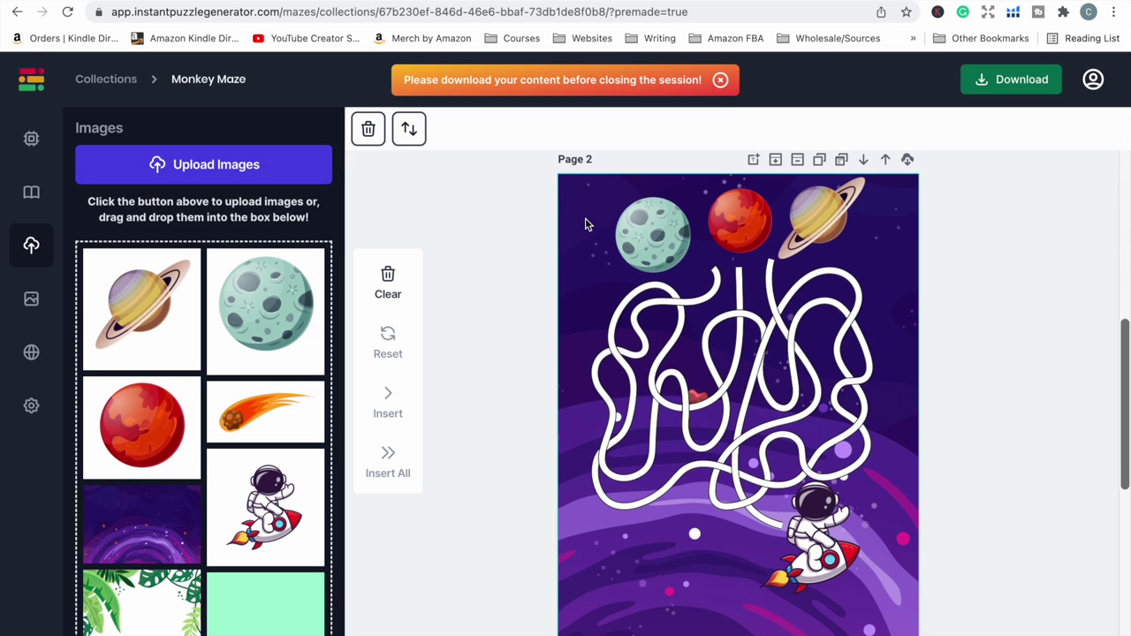
scroll(584, 224, "up", 1)
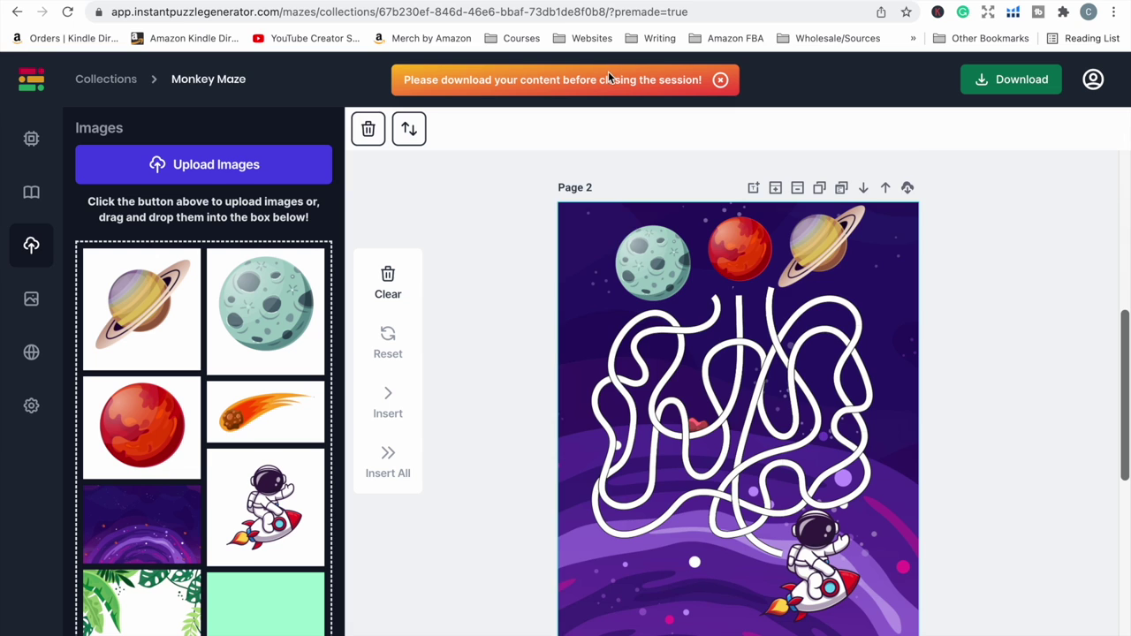
scroll(601, 232, "down", 3)
scroll(616, 240, "down", 2)
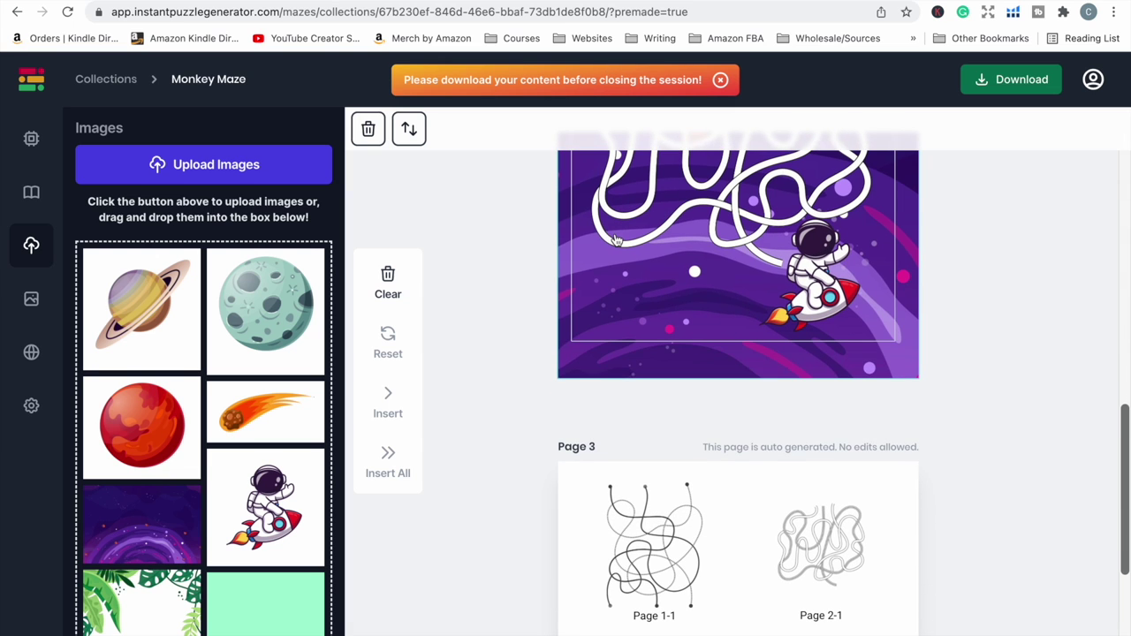
scroll(616, 241, "up", 2)
scroll(636, 231, "up", 3)
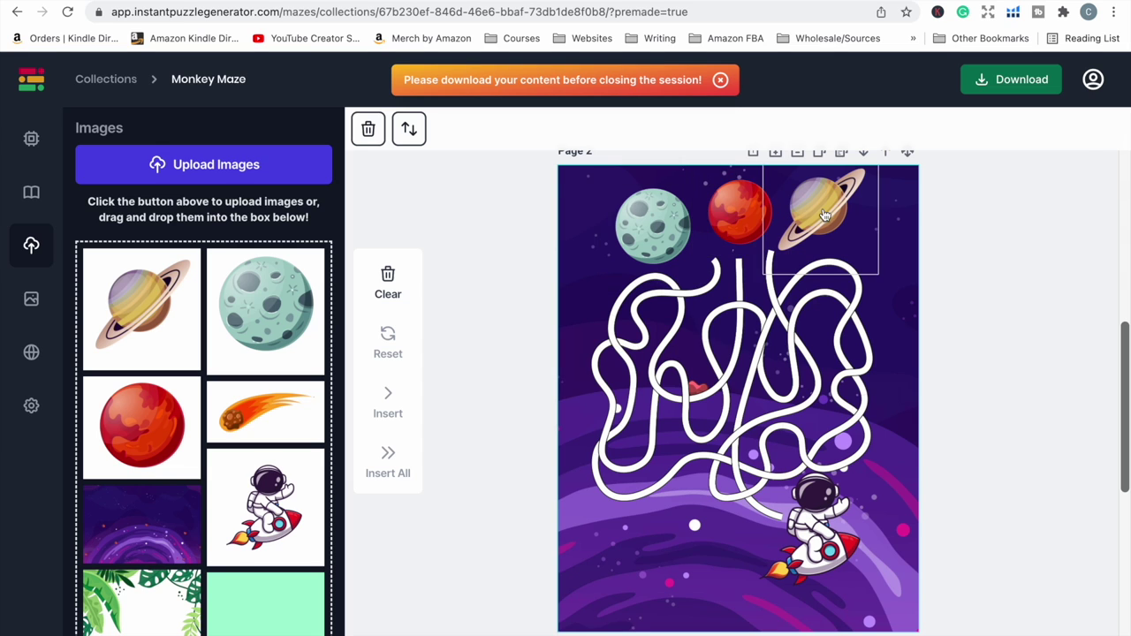
Swap the planets around, with the moon shrunk slightly and centred at the top.
left_click_drag(822, 212, 618, 242)
left_click_drag(738, 217, 830, 217)
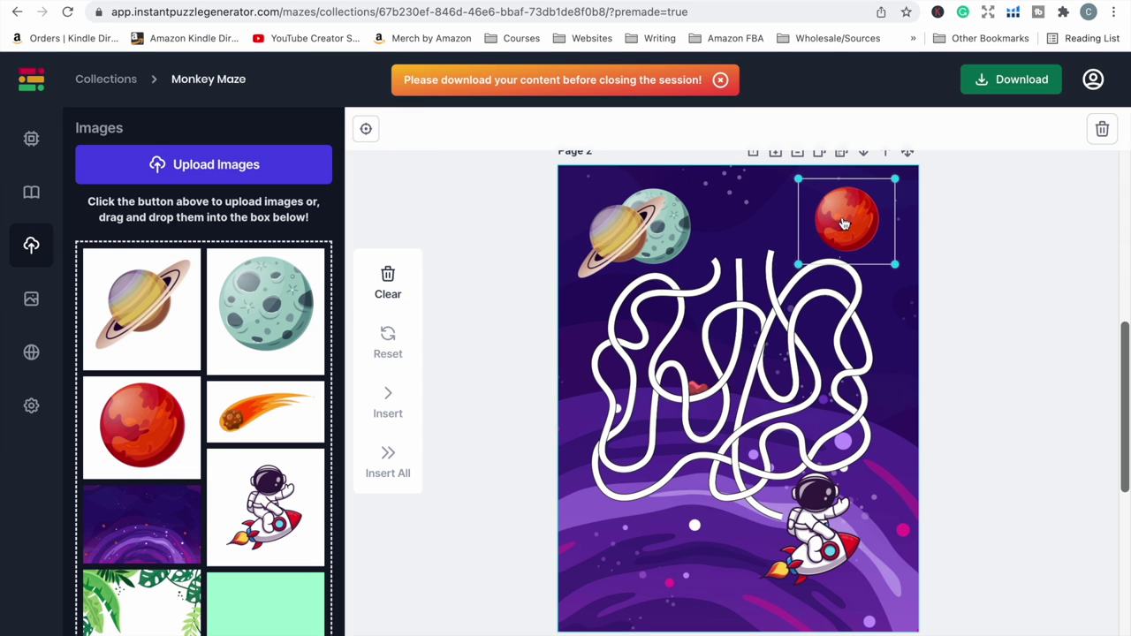
mouse_move(676, 228)
left_mouse_down()
mouse_move(762, 208)
mouse_move(764, 218)
left_mouse_up()
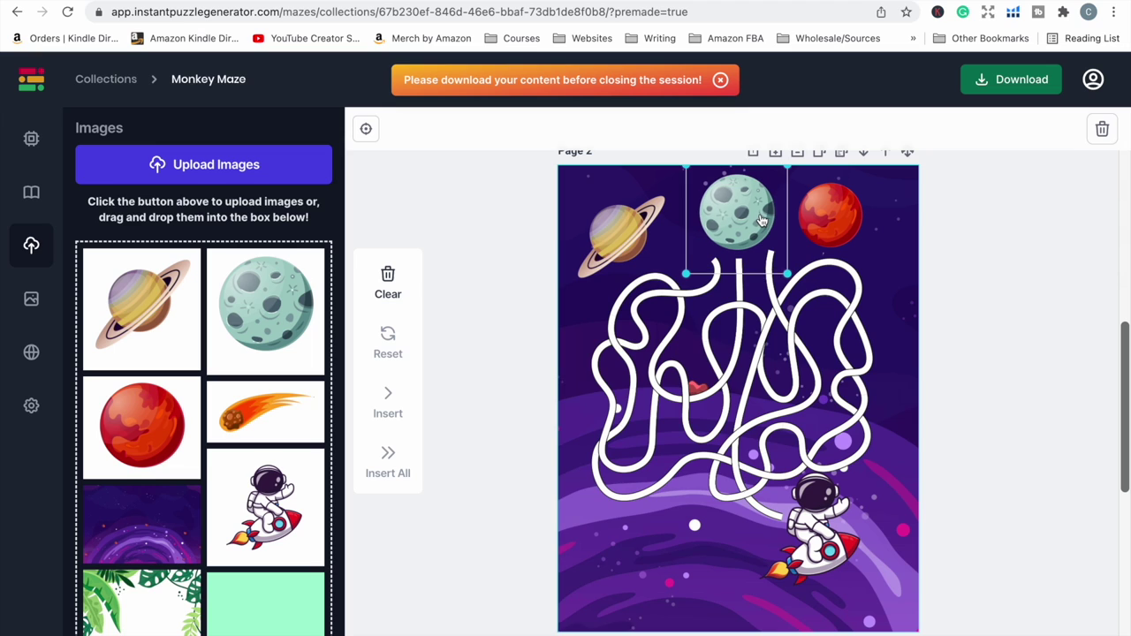
left_click_drag(785, 274, 773, 254)
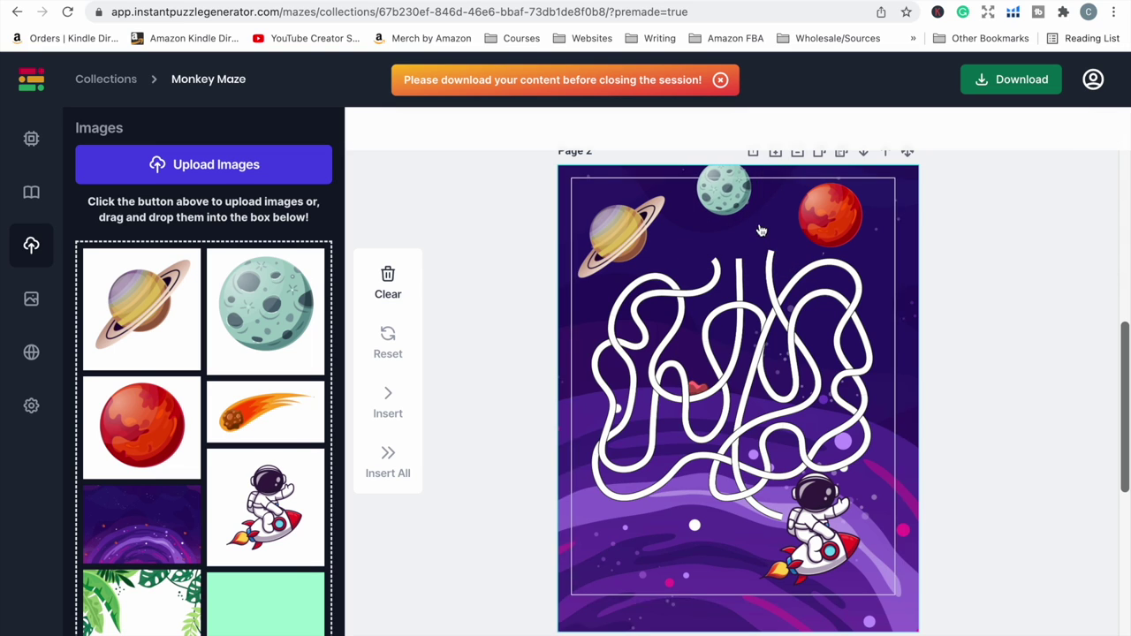
left_click_drag(728, 196, 739, 223)
left_click_drag(860, 190, 836, 195)
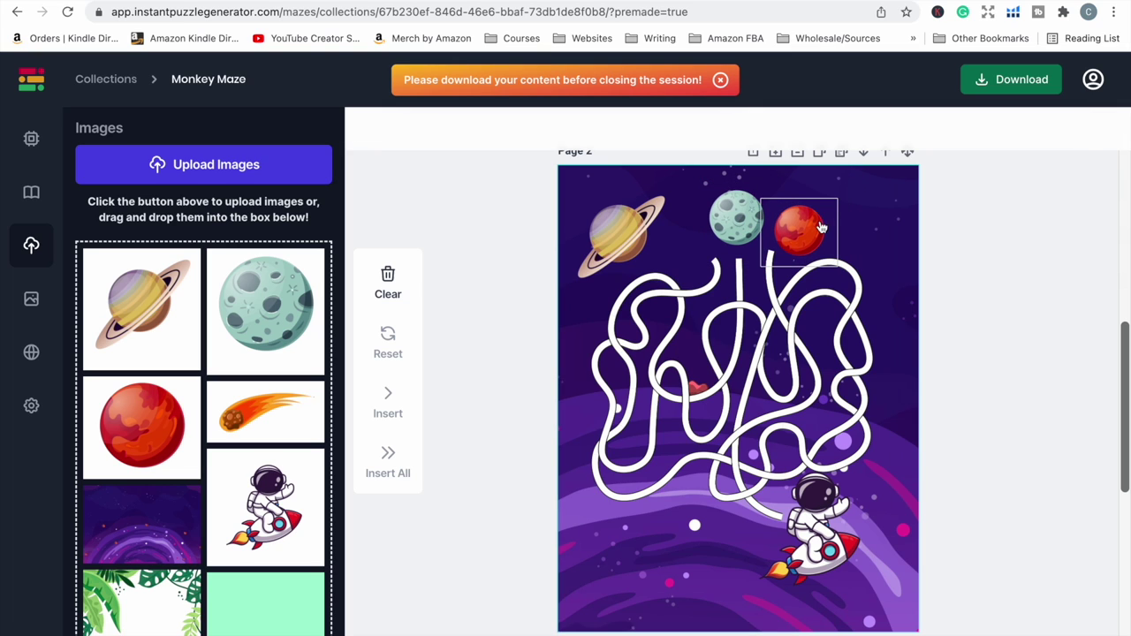
Shrink Saturn and line up the red planet, moon and Saturn evenly.
left_click(583, 221)
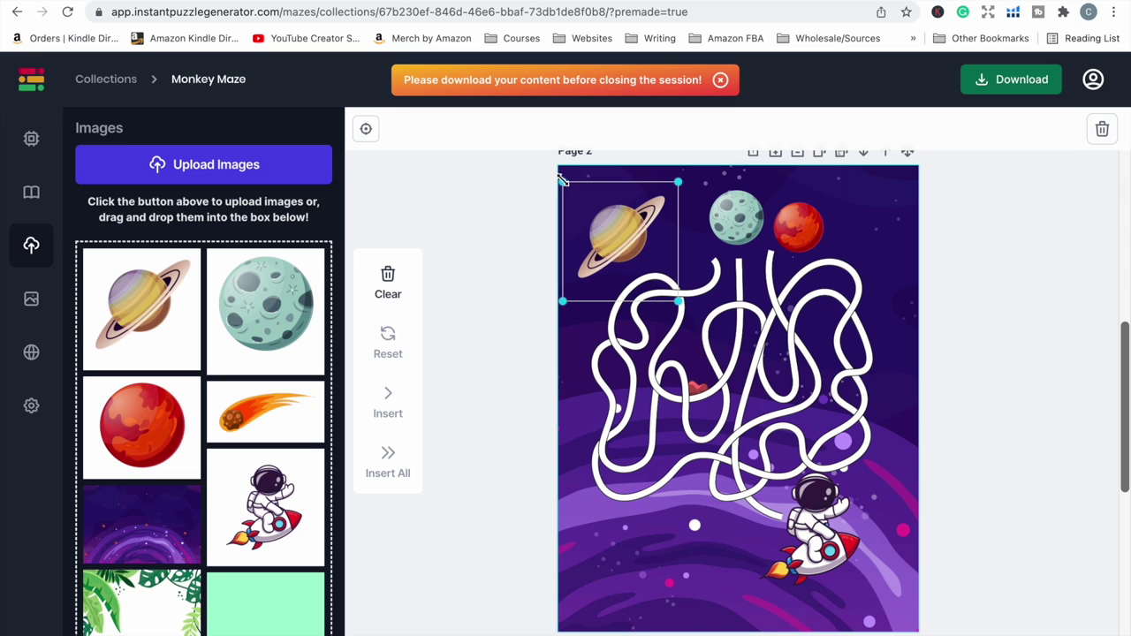
mouse_move(562, 180)
left_mouse_down()
mouse_move(594, 214)
mouse_move(666, 225)
left_mouse_up()
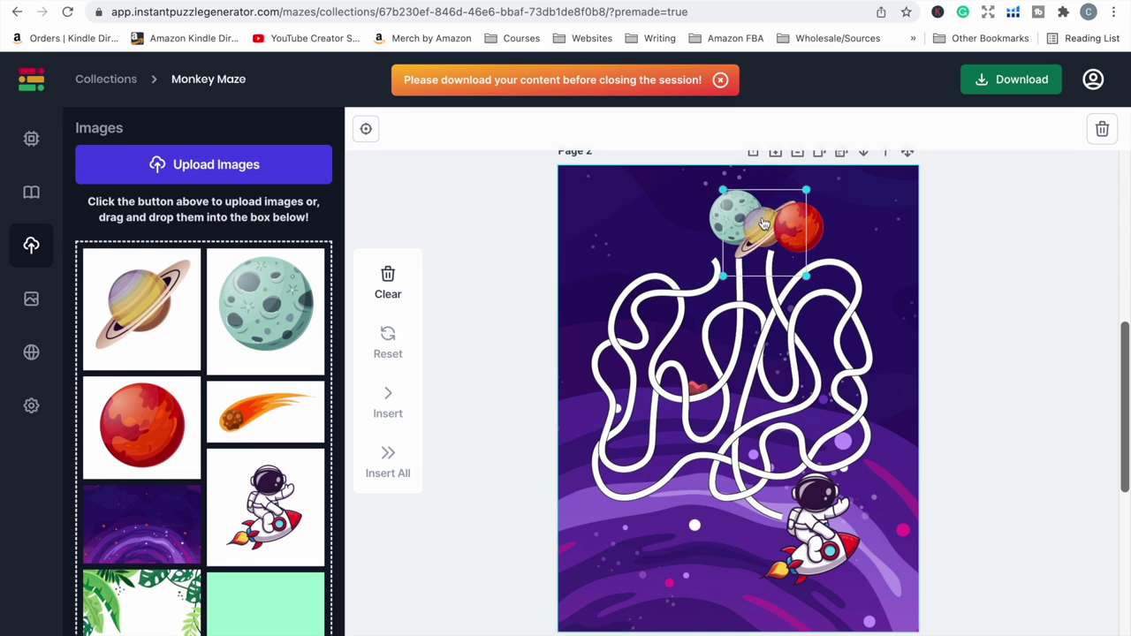
mouse_move(665, 225)
left_mouse_down()
mouse_move(803, 214)
mouse_move(682, 238)
left_mouse_up()
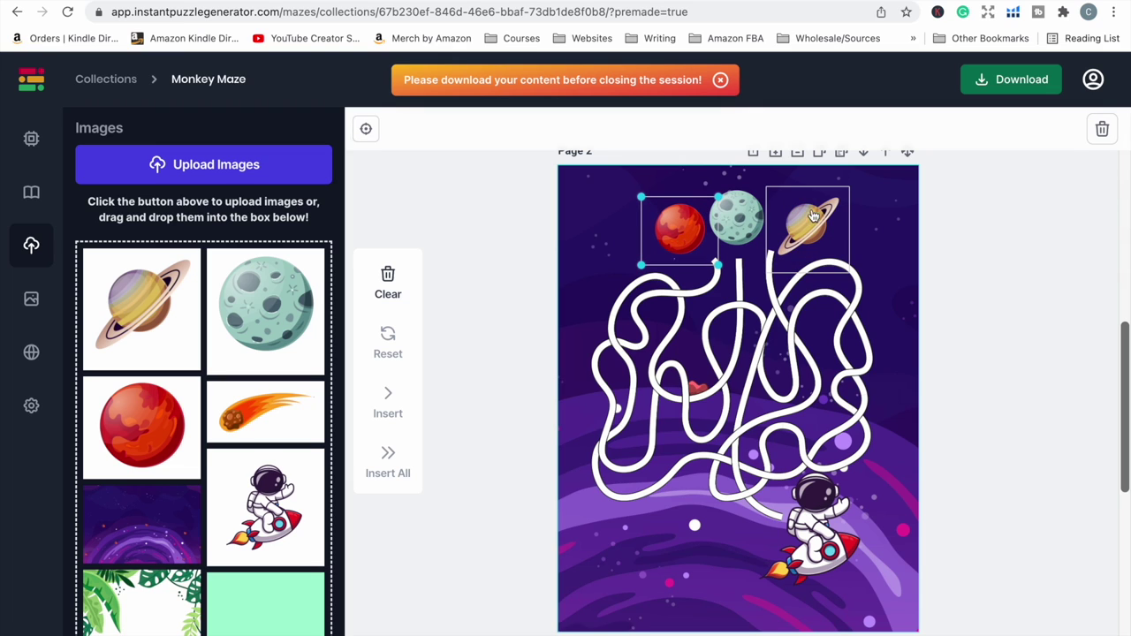
left_click_drag(842, 233, 830, 223)
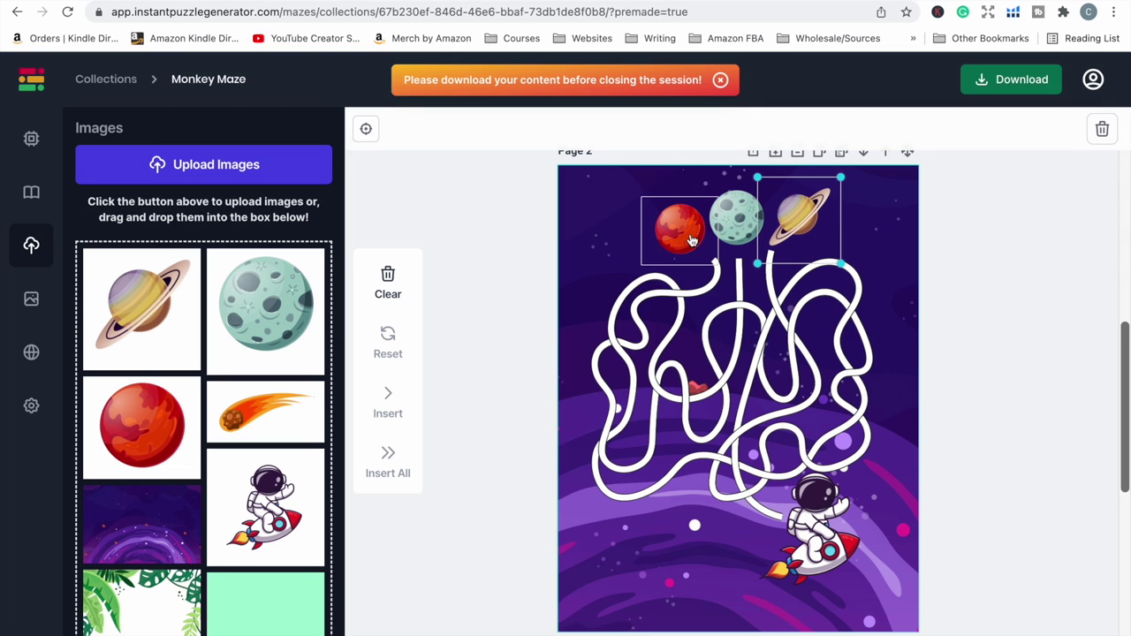
left_click_drag(676, 241, 674, 255)
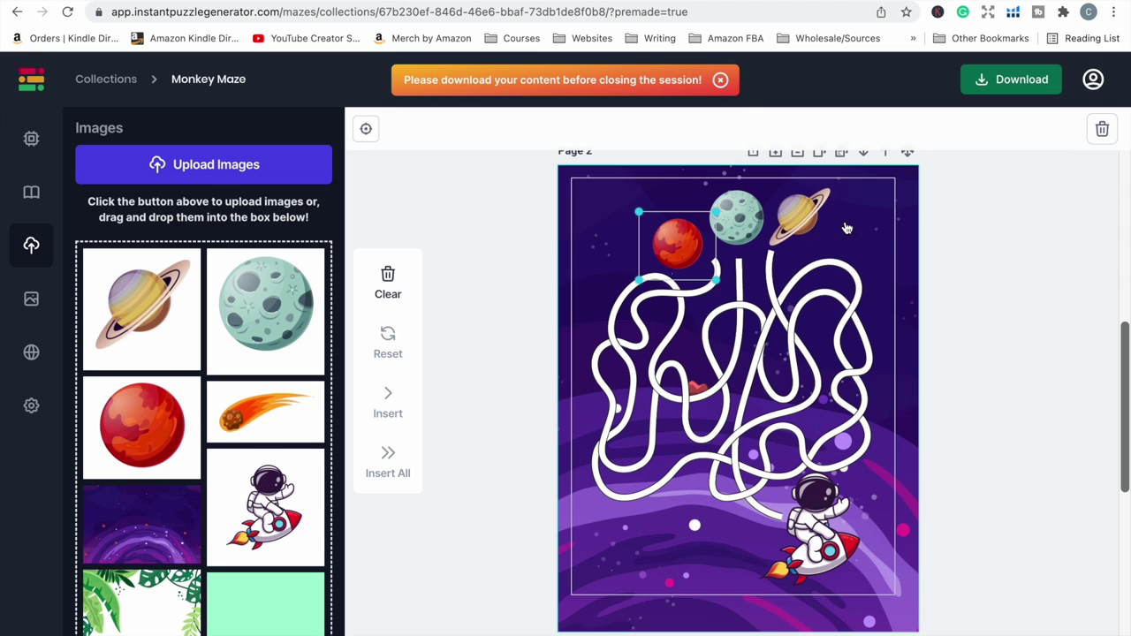
mouse_move(826, 212)
left_mouse_down()
mouse_move(828, 230)
mouse_move(831, 219)
left_mouse_up()
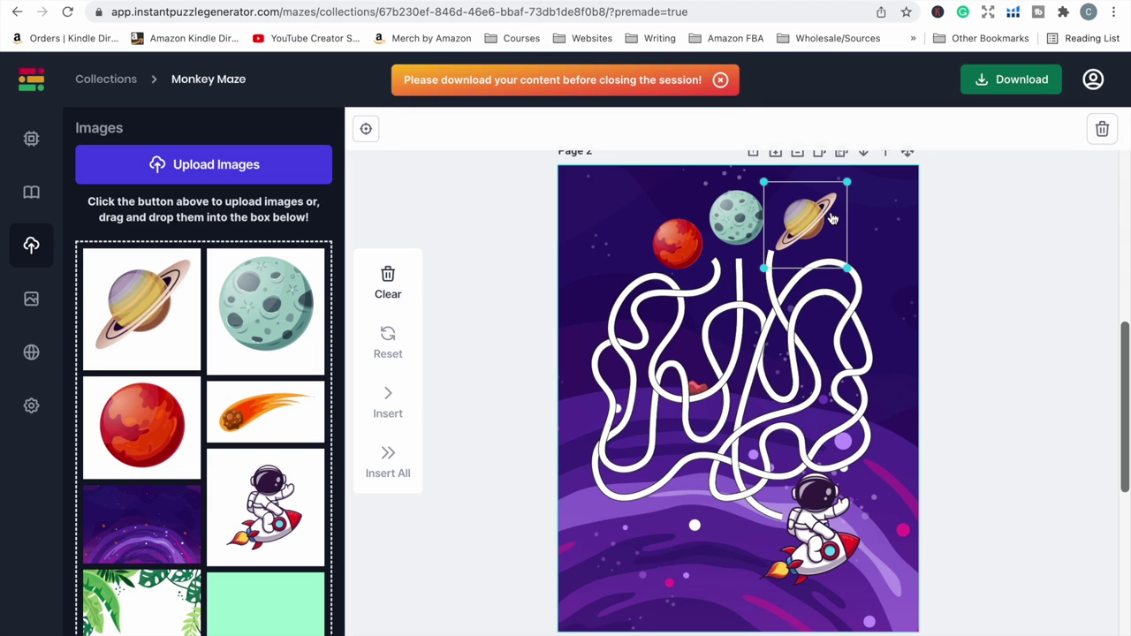
Enlarge the maze slightly and show the solution line for Path 1.
left_click(749, 323)
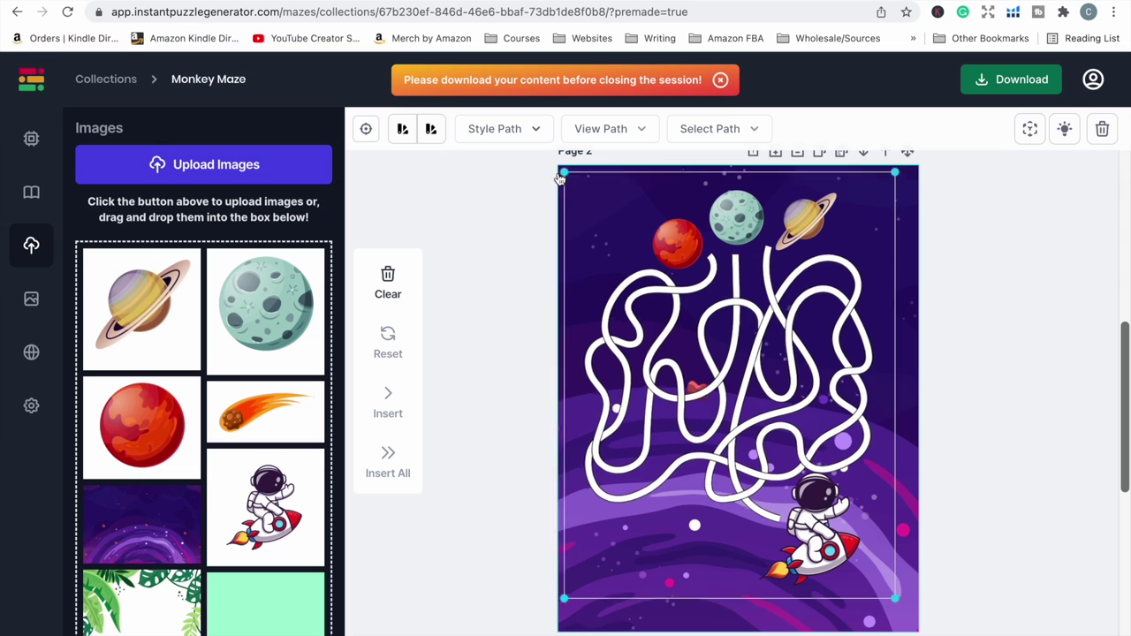
left_click_drag(568, 176, 540, 163)
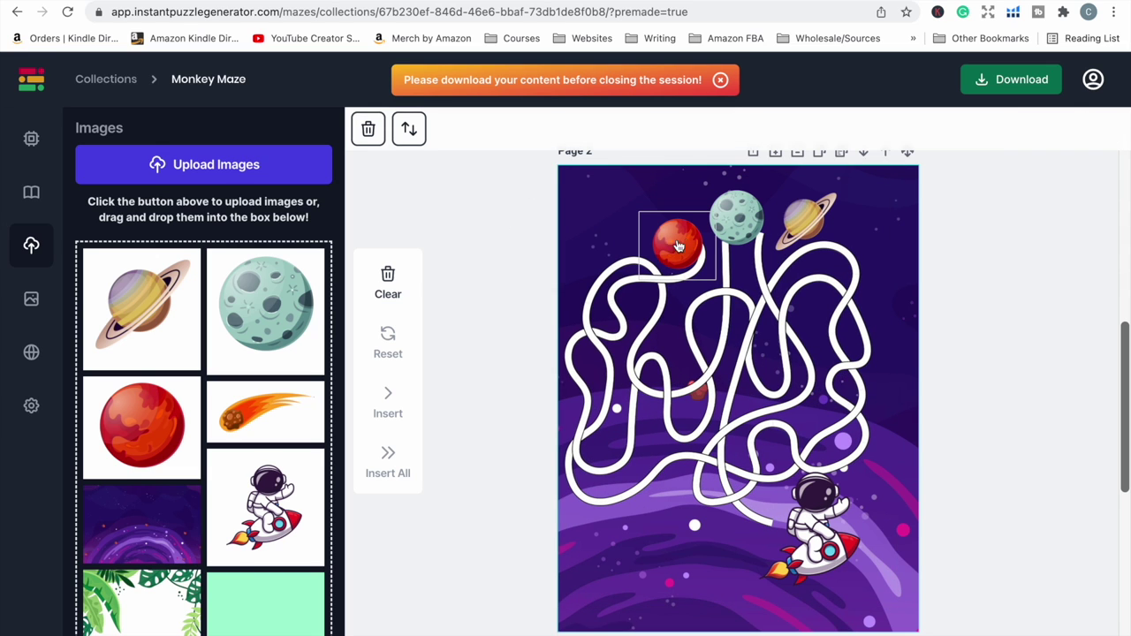
left_click(652, 281)
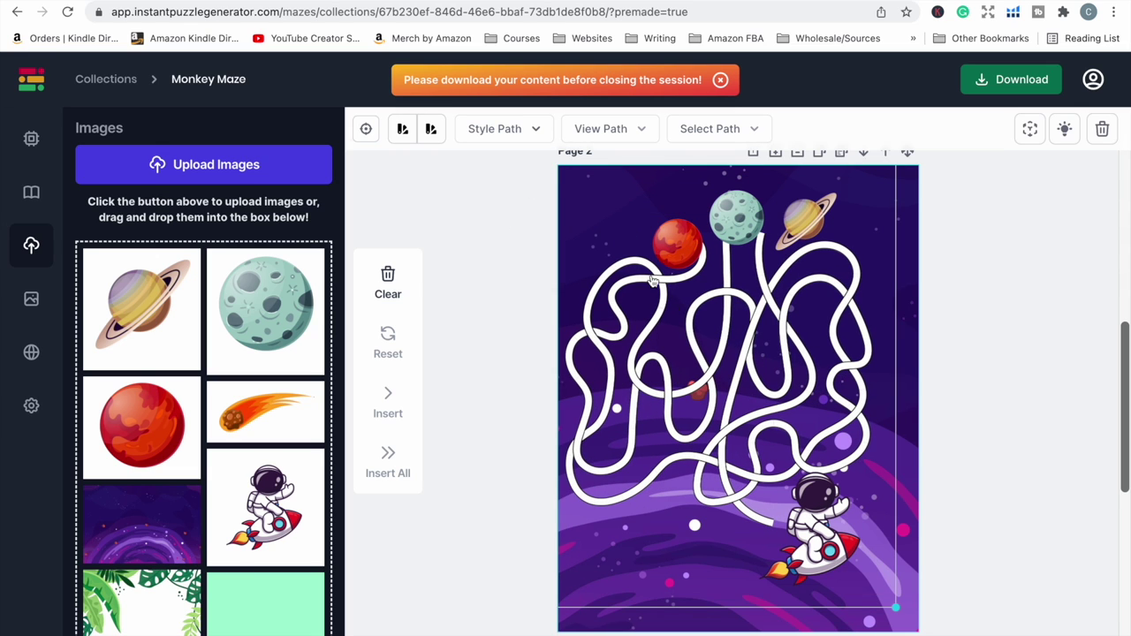
scroll(773, 433, "up", 1)
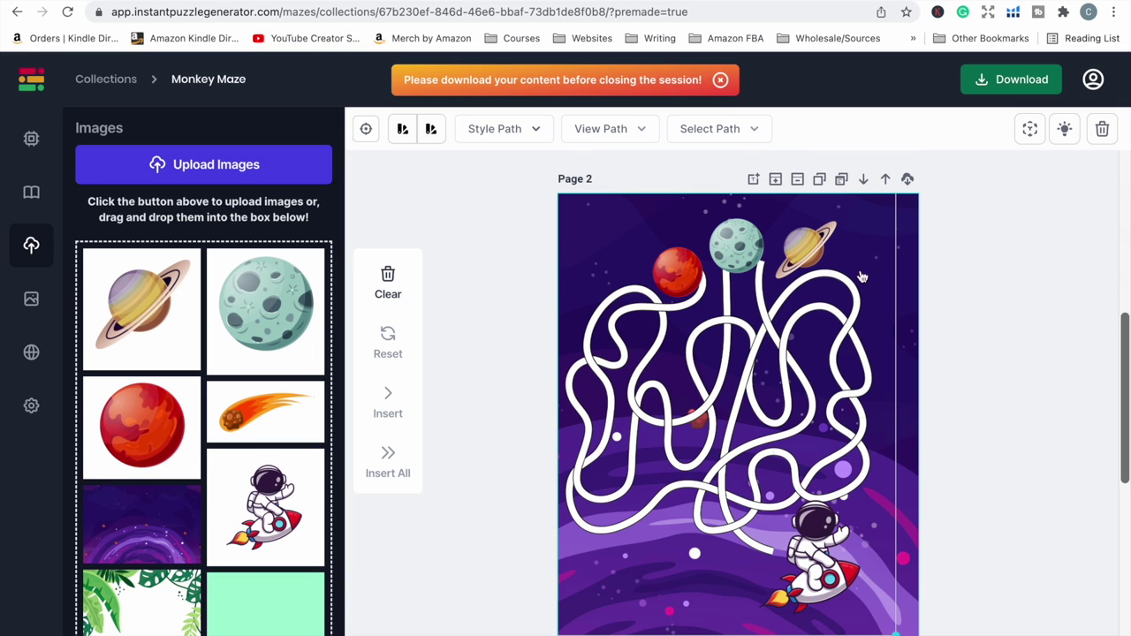
left_click(753, 128)
left_click(784, 173)
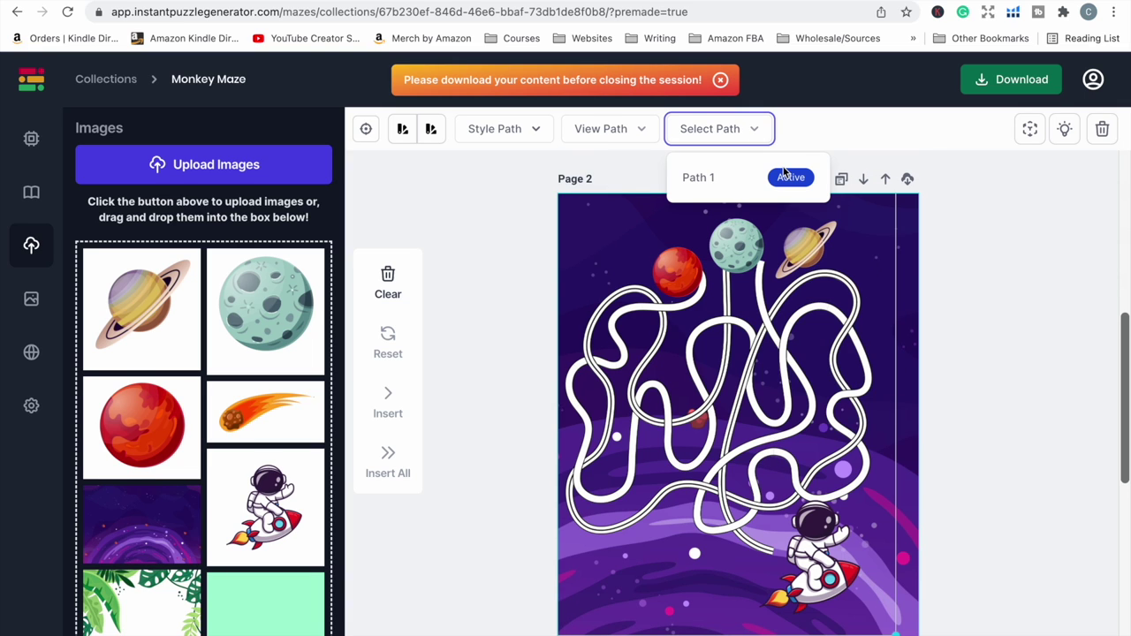
left_click(644, 132)
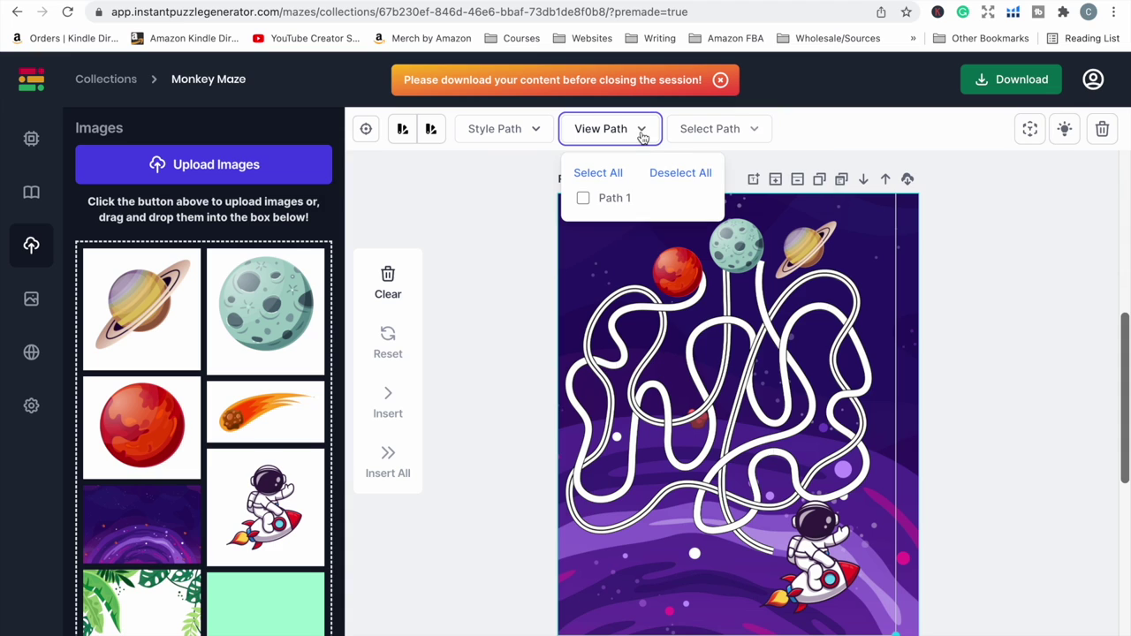
left_click(584, 200)
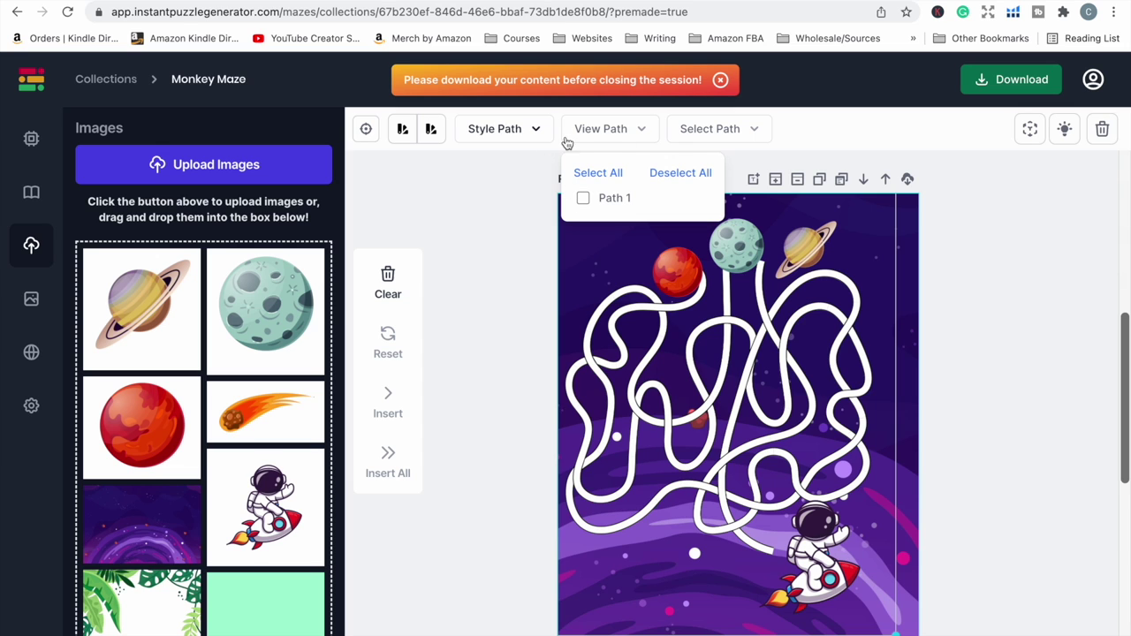
left_click(910, 306)
Shrink the maze inward, lower the astronaut, and fine-tune Mars and the moon.
left_click(876, 501)
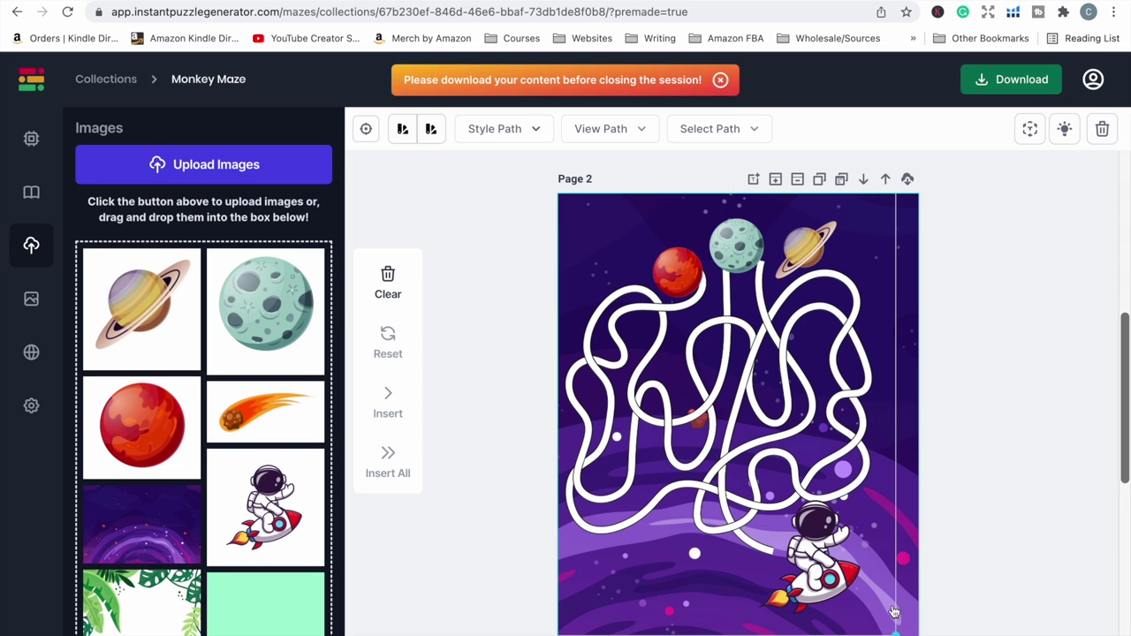
left_click_drag(891, 631, 831, 482)
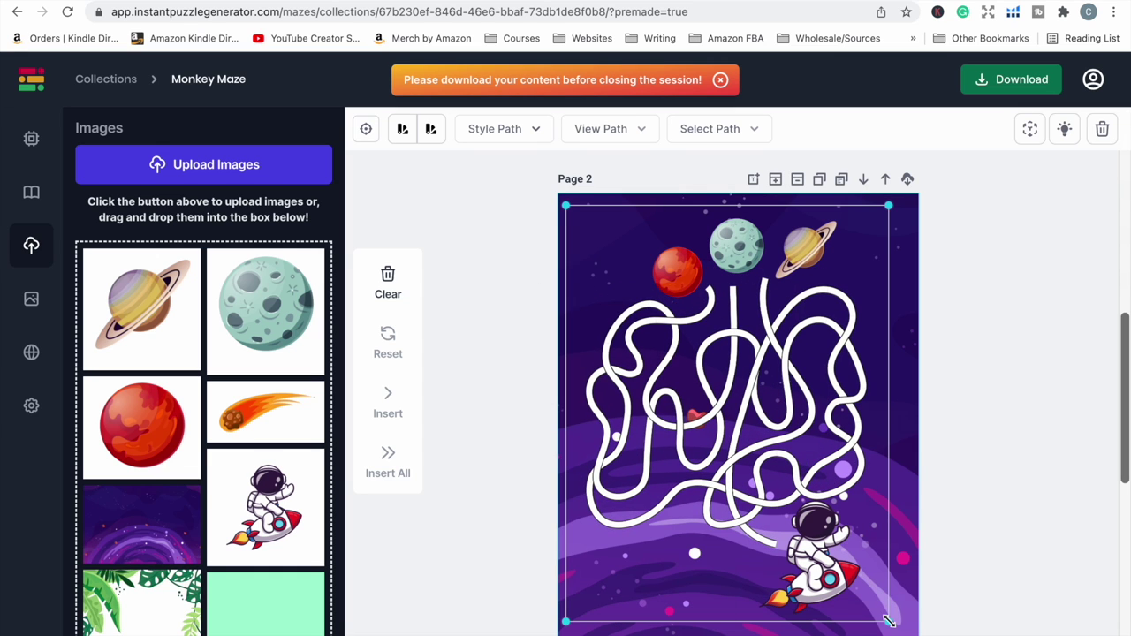
left_click(838, 559)
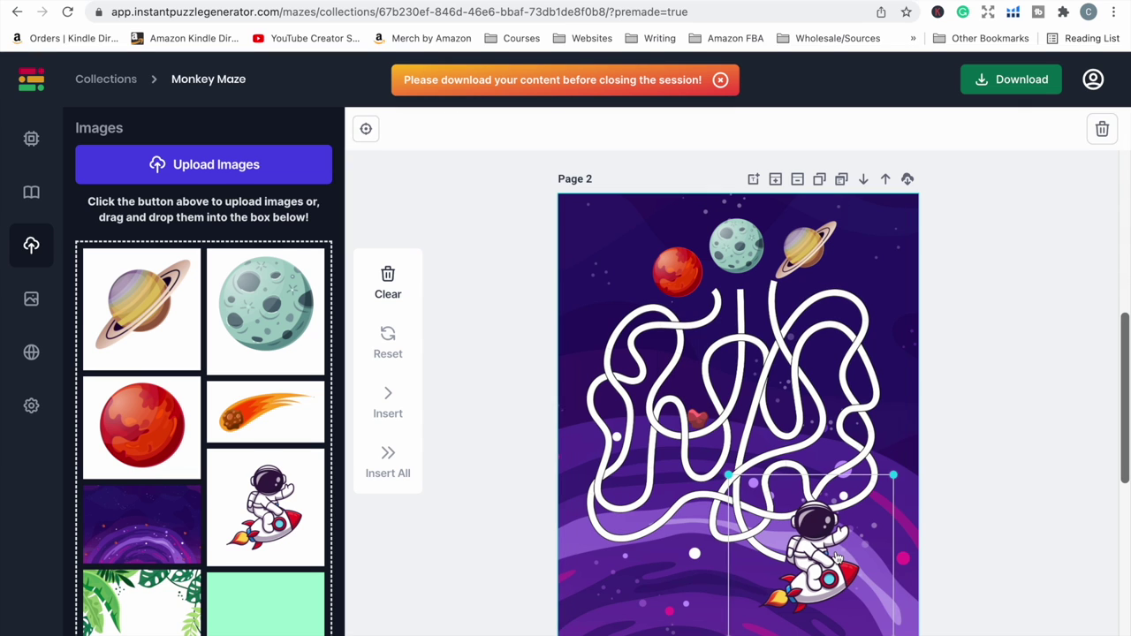
left_click_drag(837, 559, 846, 585)
left_click(772, 430)
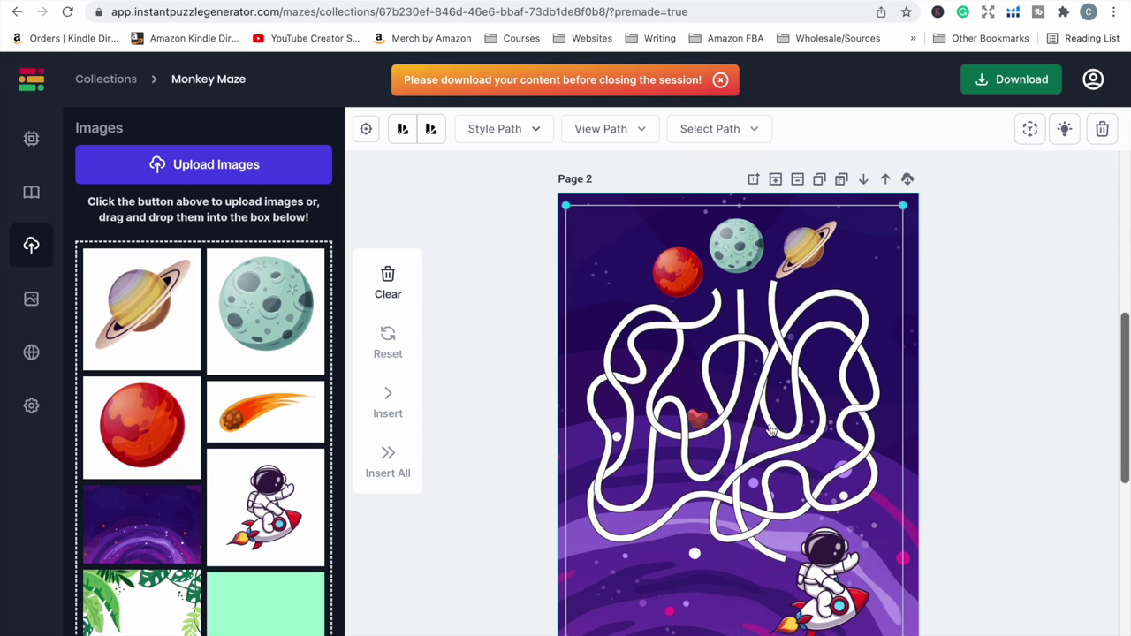
left_click_drag(771, 430, 766, 425)
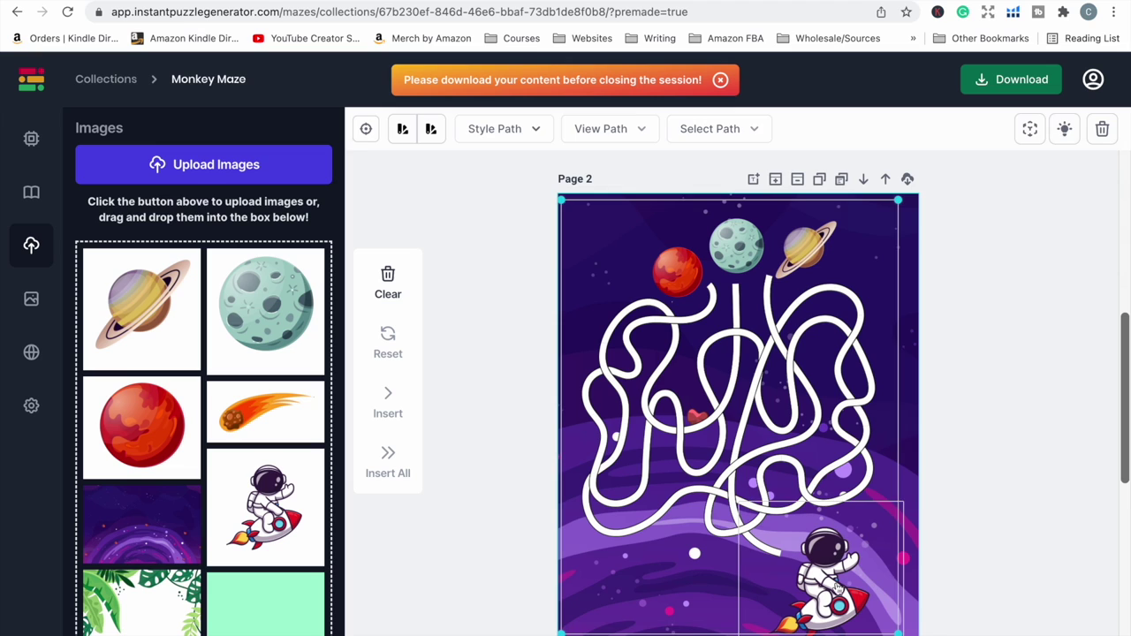
left_click_drag(838, 587, 835, 578)
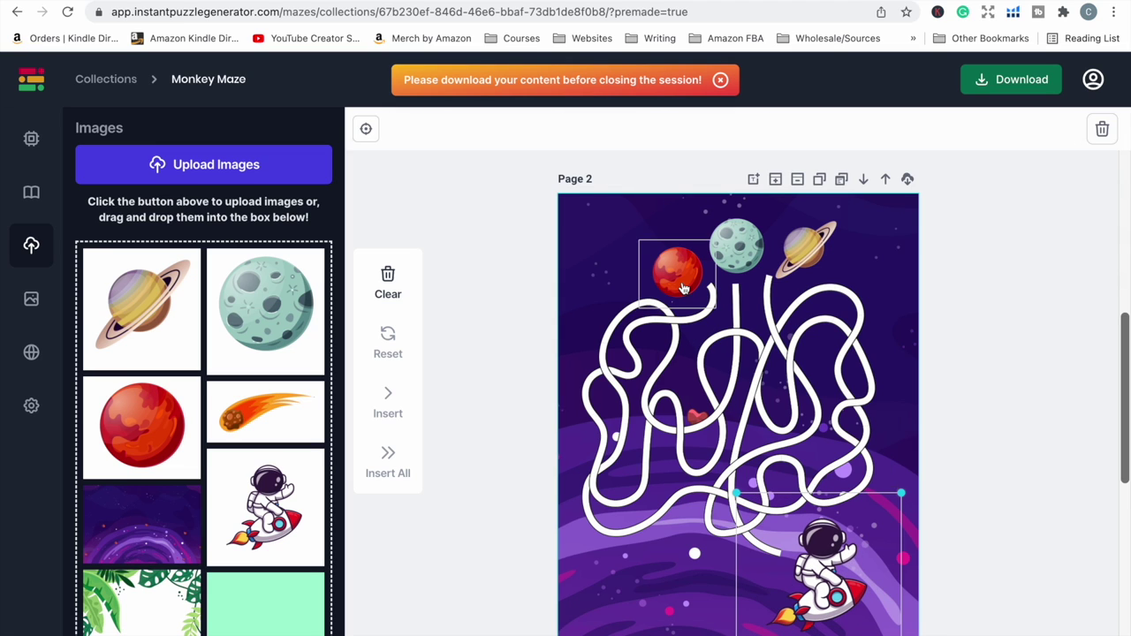
left_click_drag(683, 289, 686, 290)
mouse_move(734, 240)
left_mouse_down()
mouse_move(780, 262)
mouse_move(794, 256)
left_mouse_up()
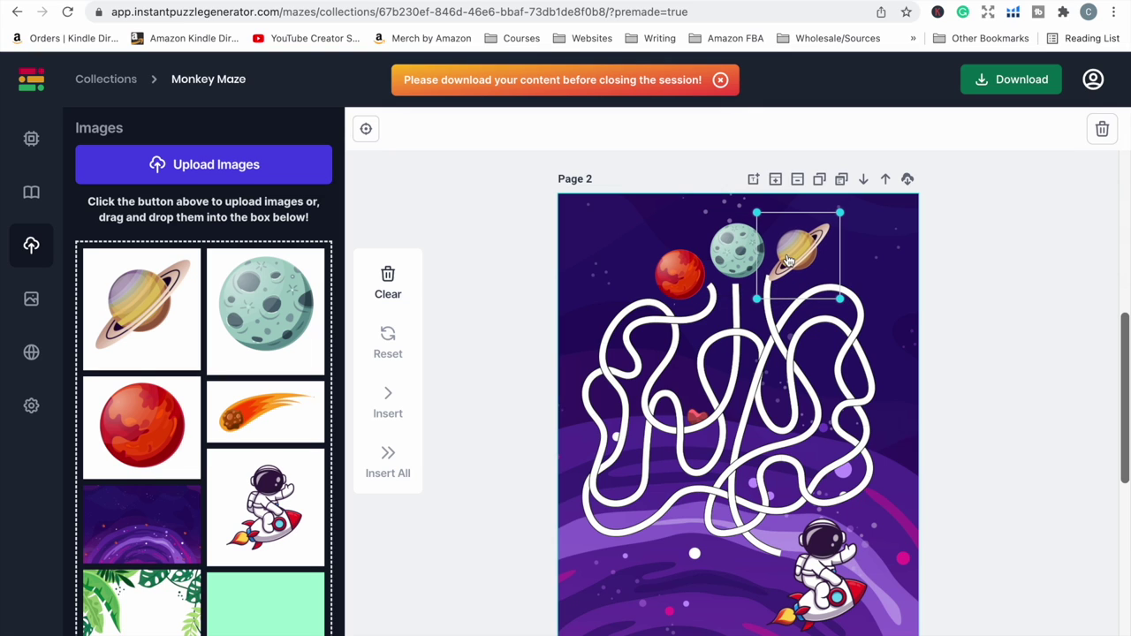
Add a shrunken comet at the top-left and send the maze to the back.
left_click(294, 401)
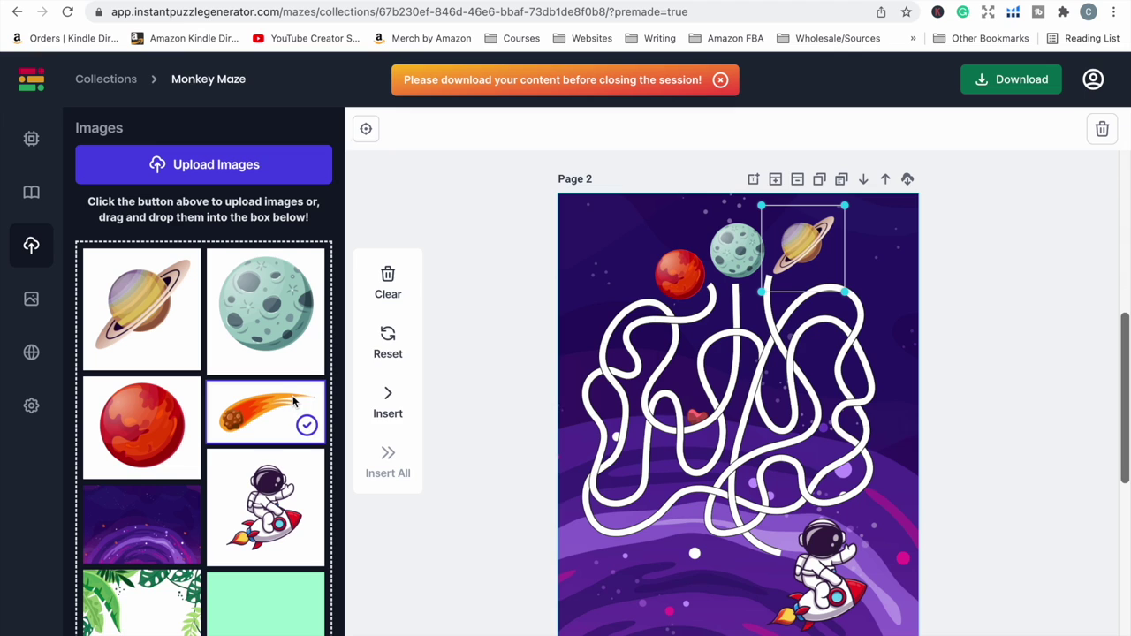
left_click(374, 407)
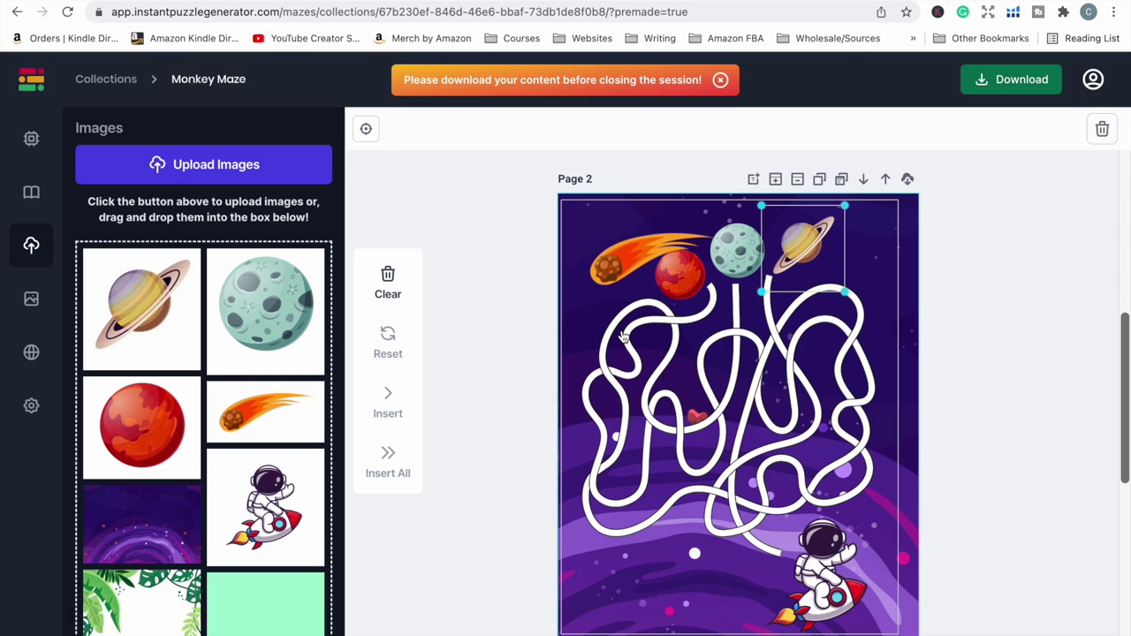
left_click(638, 255)
left_click_drag(592, 212, 640, 226)
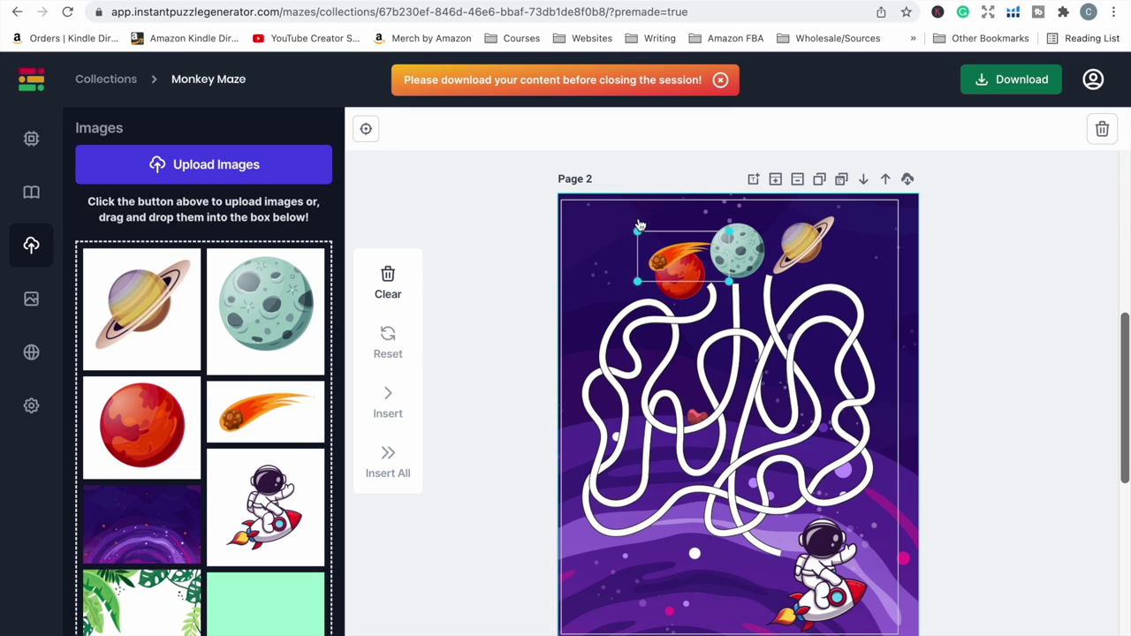
right_click(639, 227)
left_click(673, 244)
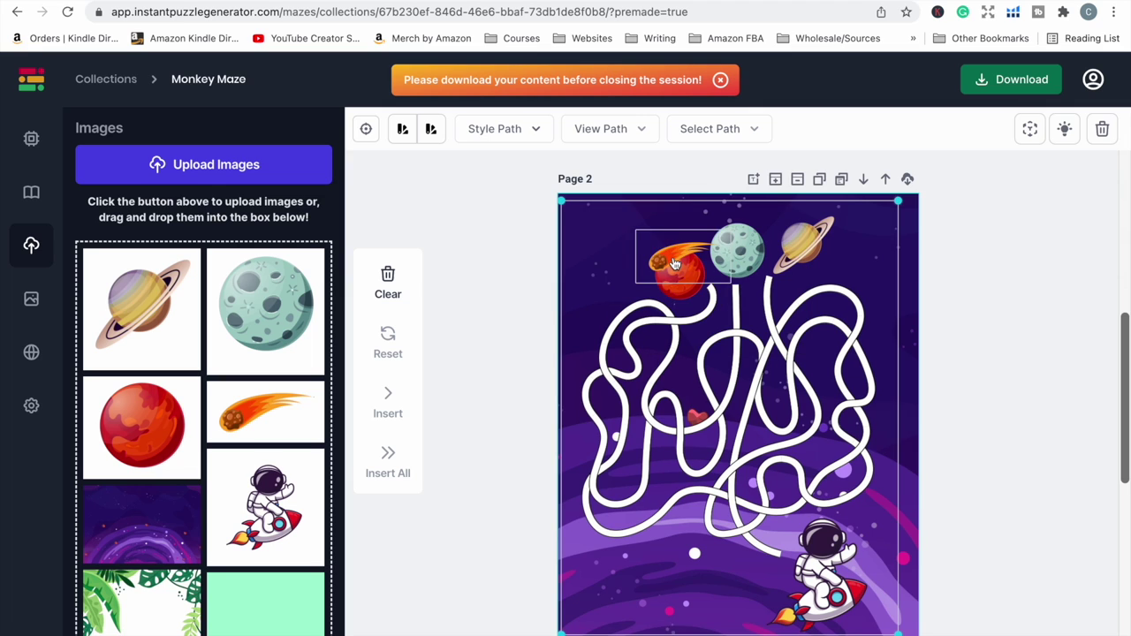
left_click_drag(674, 263, 616, 253)
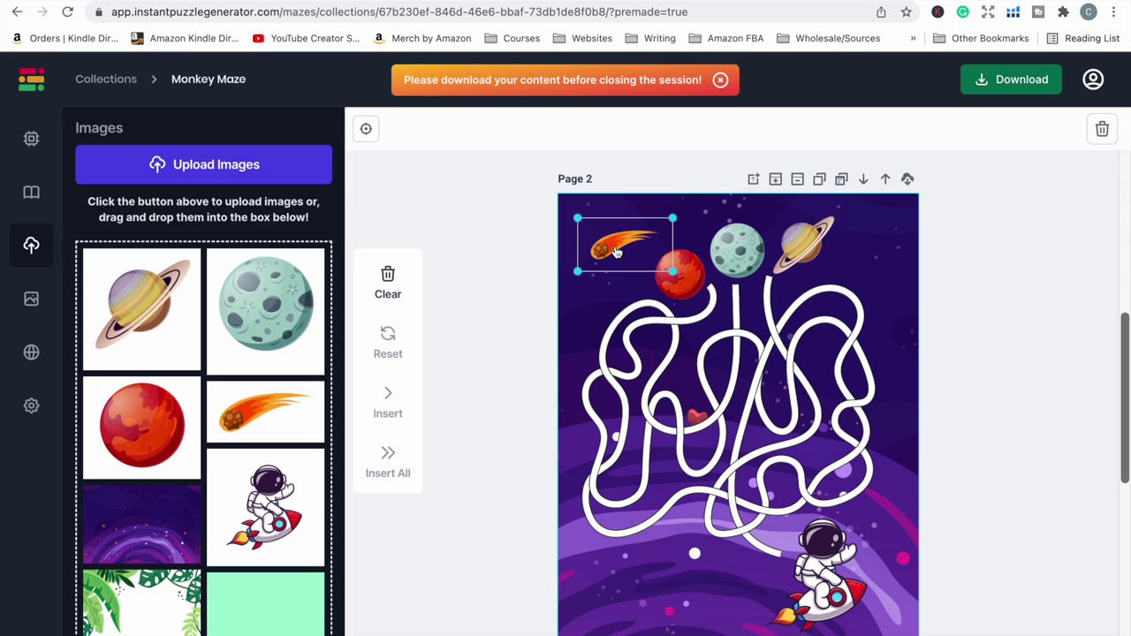
left_click(728, 331)
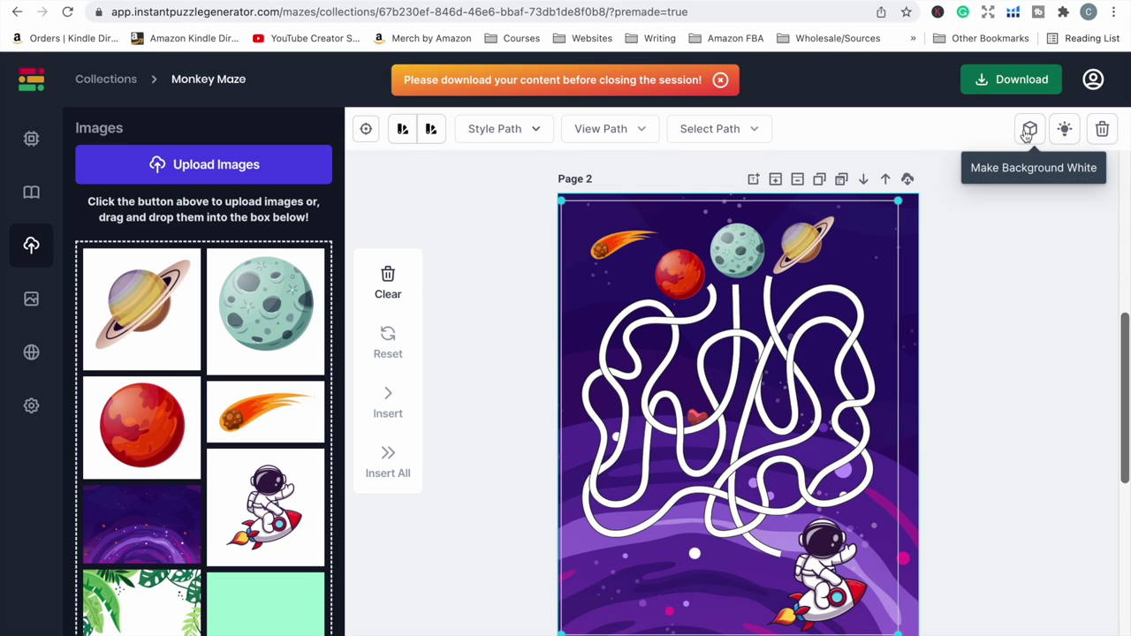
Turn off the maze's white background and colour its path lines white.
left_click(1027, 131)
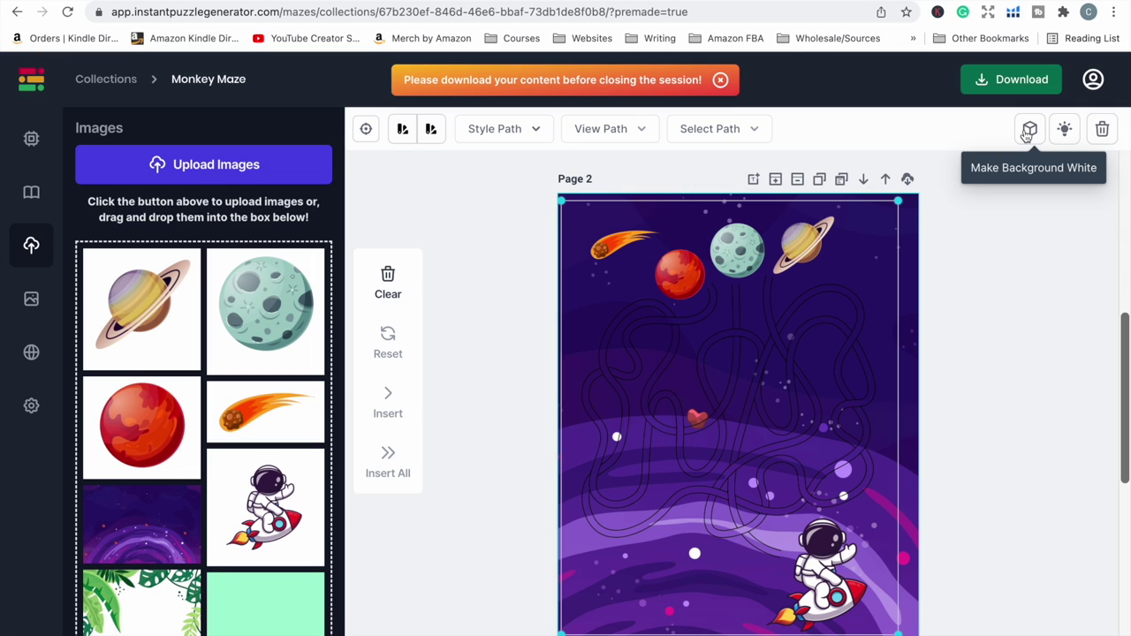
left_click(402, 131)
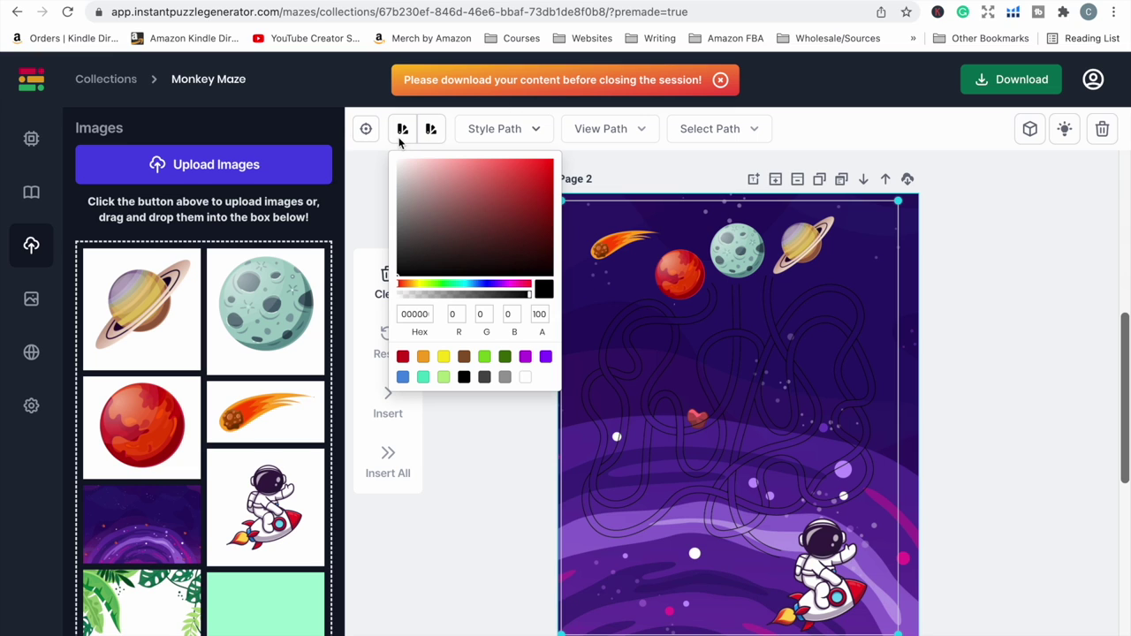
left_click(526, 379)
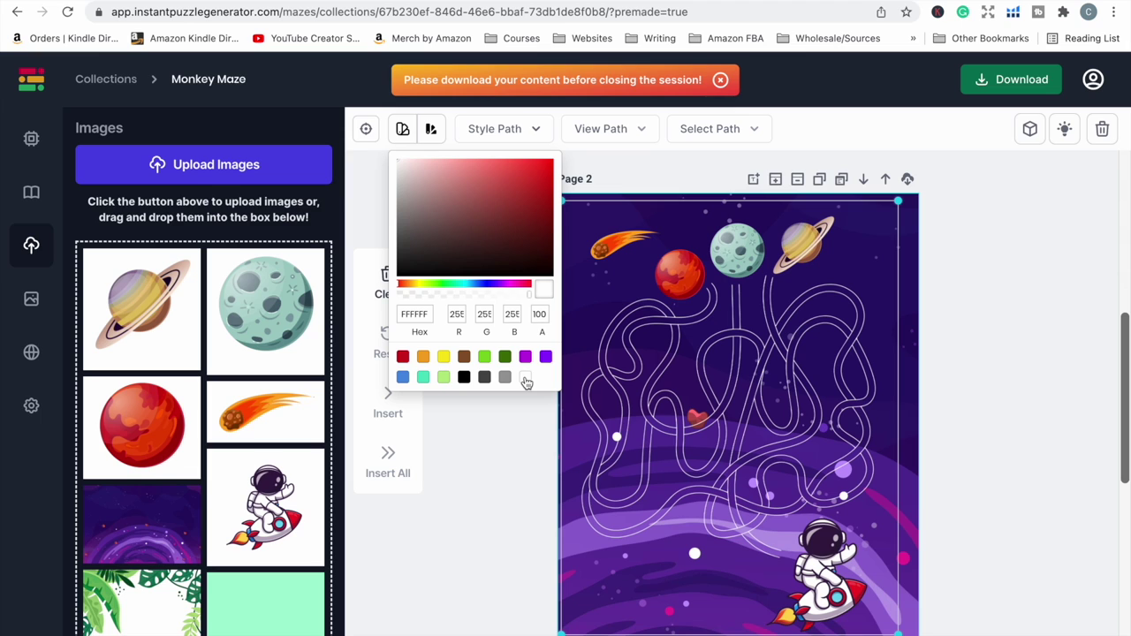
Shrink and reposition the comet, and nudge the astronaut slightly up-left.
left_click(1041, 513)
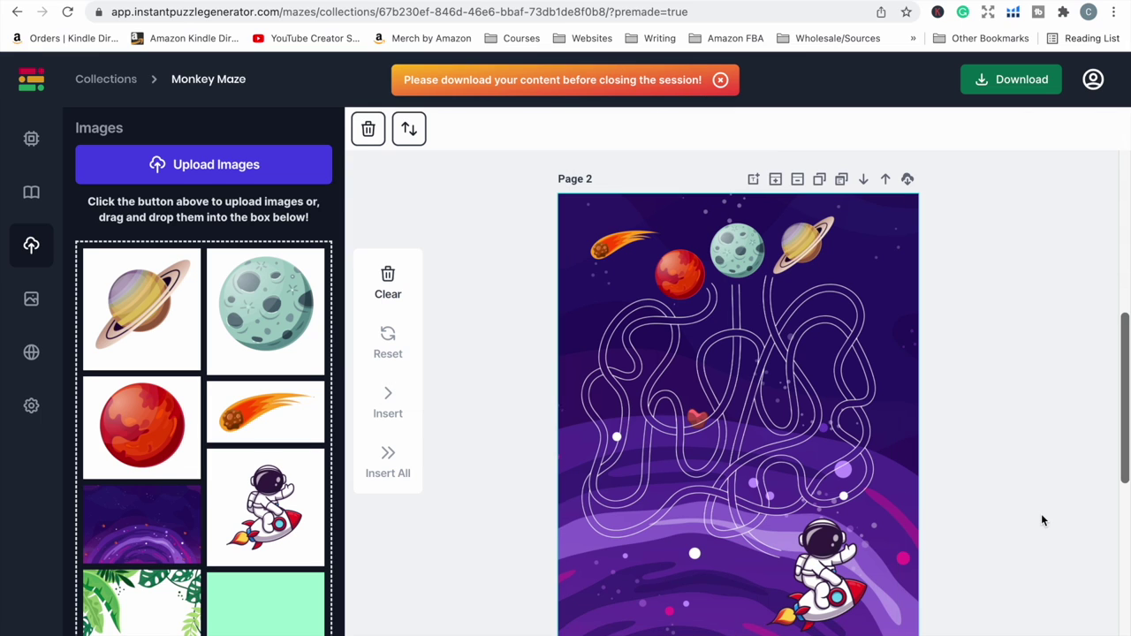
left_click(618, 250)
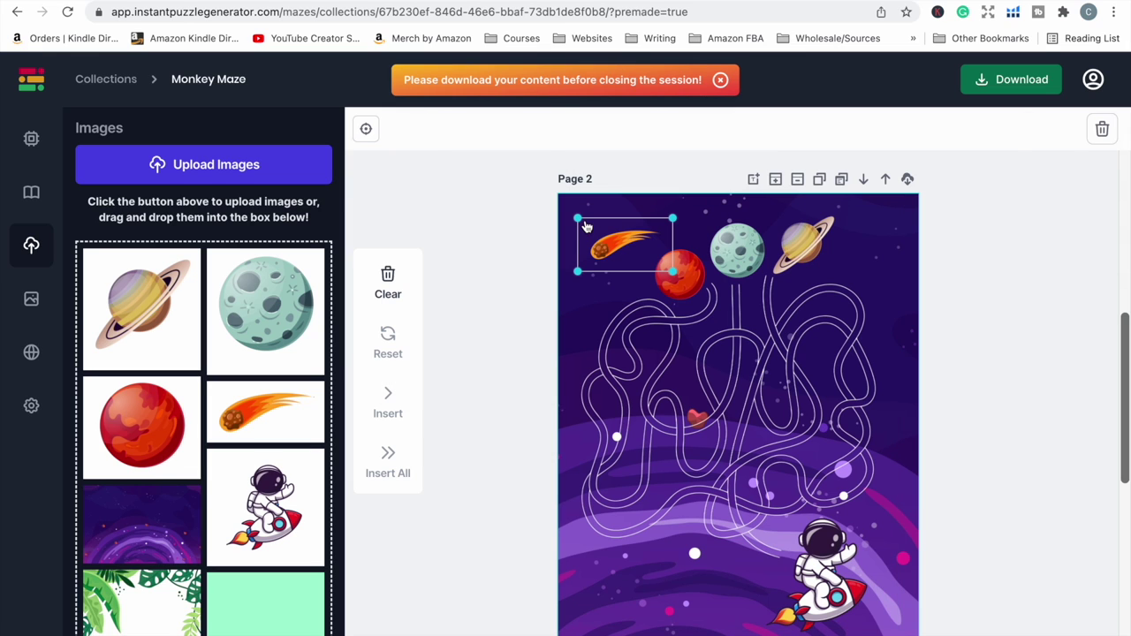
left_click(585, 227)
left_click_drag(580, 219, 589, 223)
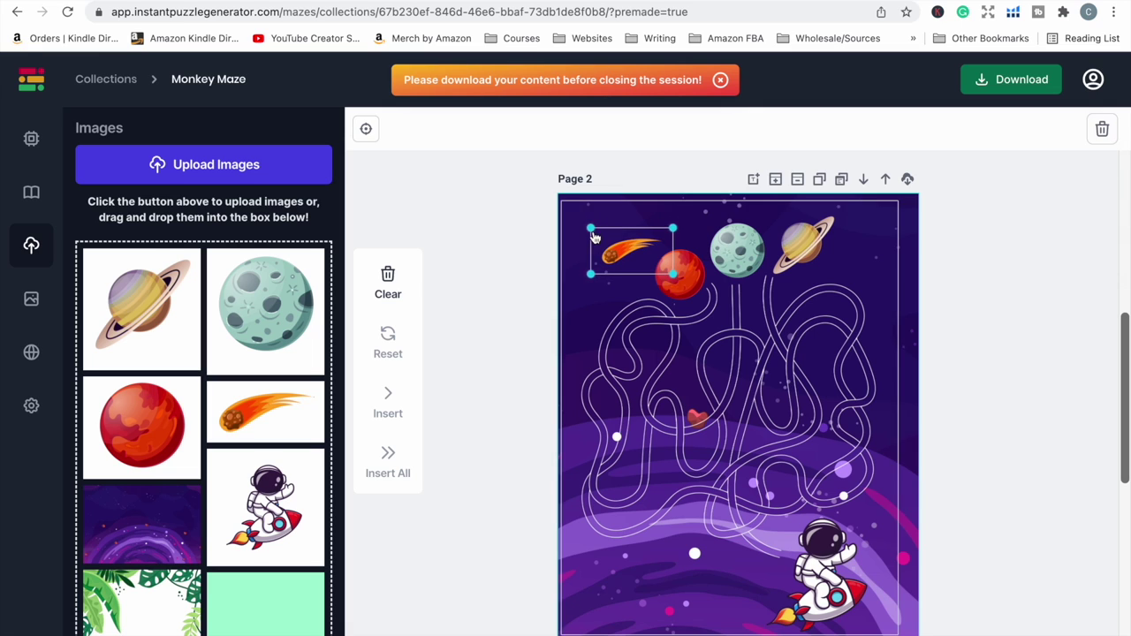
left_click_drag(634, 255, 632, 249)
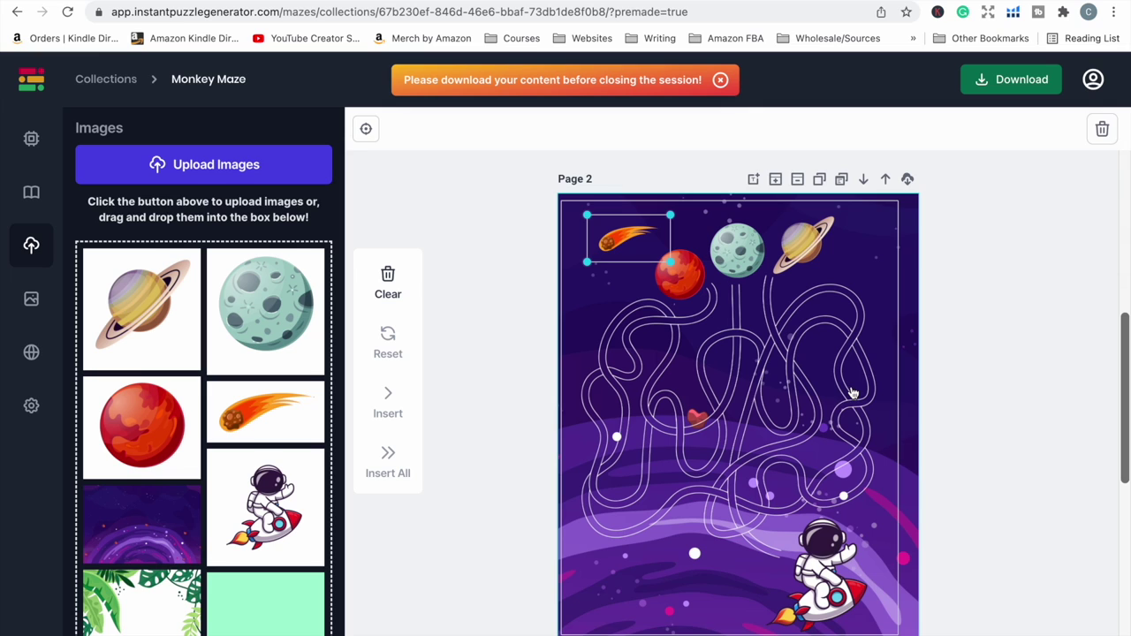
left_click_drag(843, 586, 831, 578)
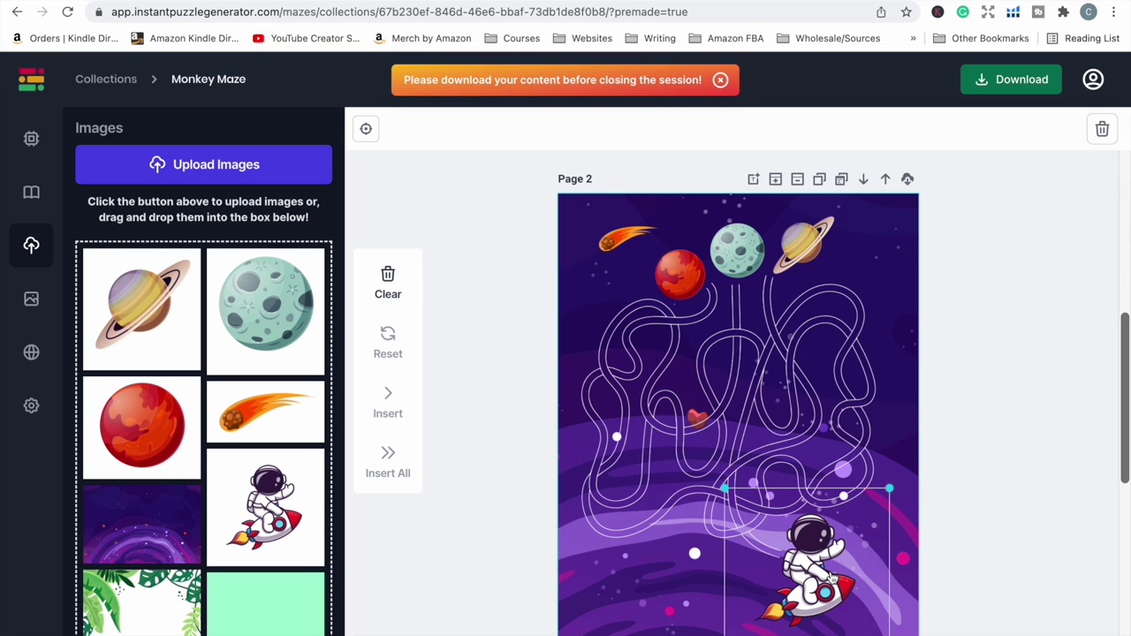
left_click(1109, 501)
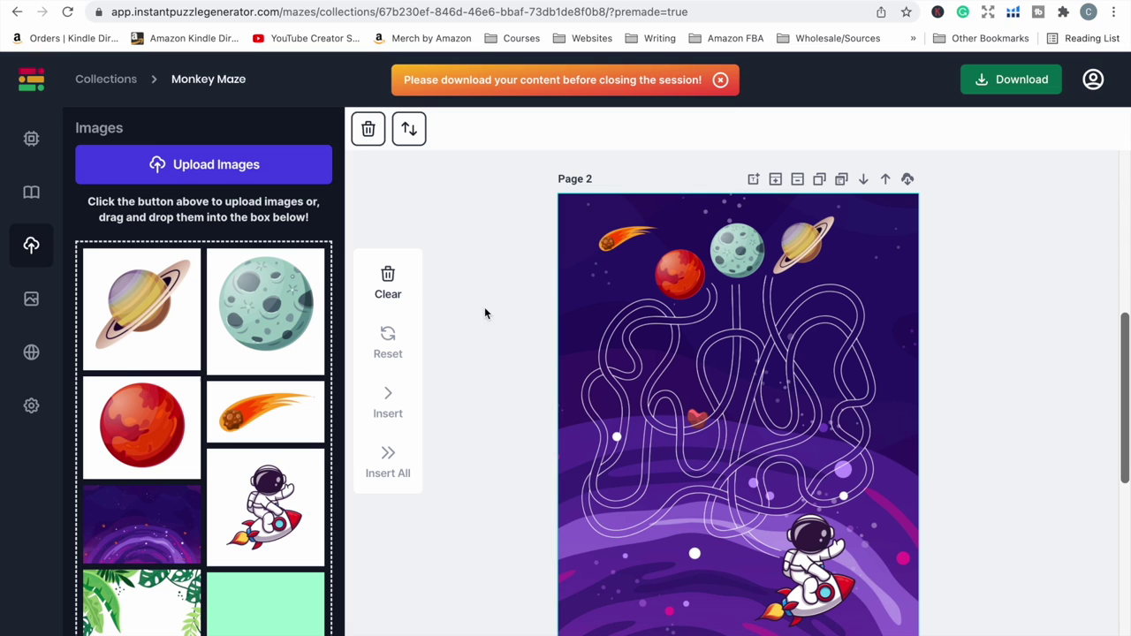
Add a text box at the page bottom for 'HELP THE ASTRONAUT REACH THE MOON'.
left_click(753, 179)
mouse_move(741, 256)
left_mouse_down()
mouse_move(714, 562)
mouse_move(694, 591)
left_mouse_up()
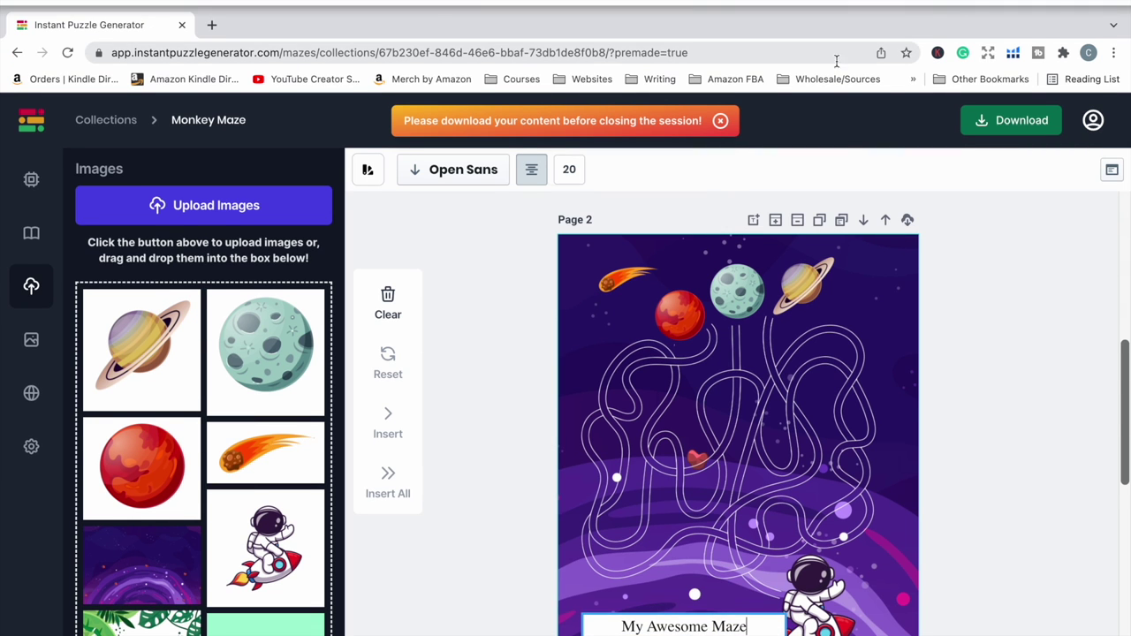
scroll(646, 276, "down", 3)
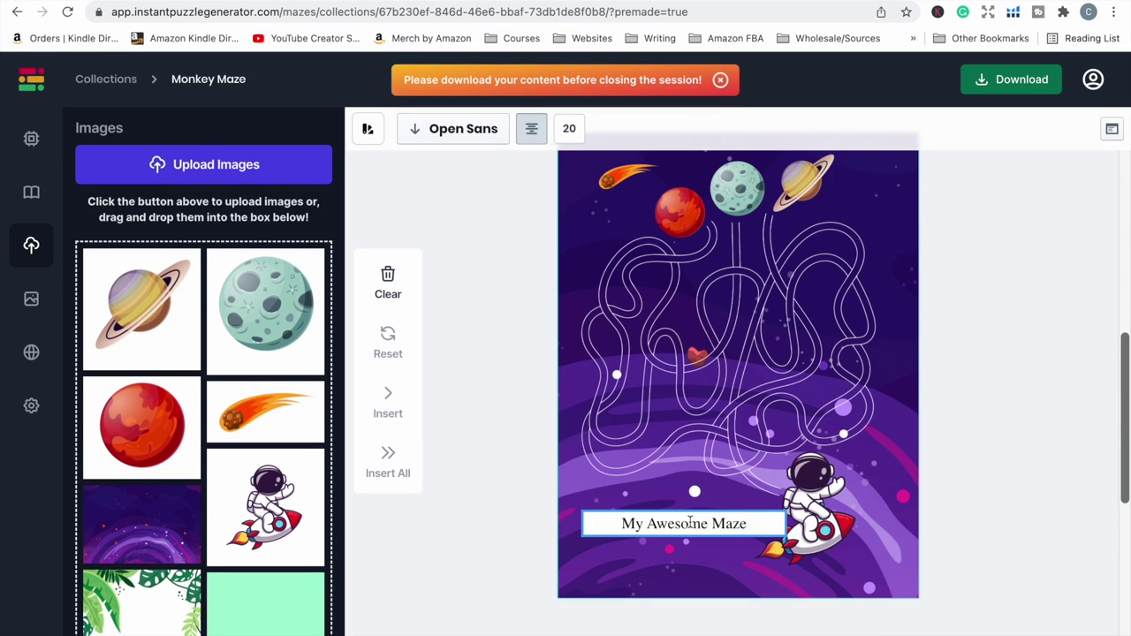
type("HELP THE ASTRONAUT REACH THE MOON")
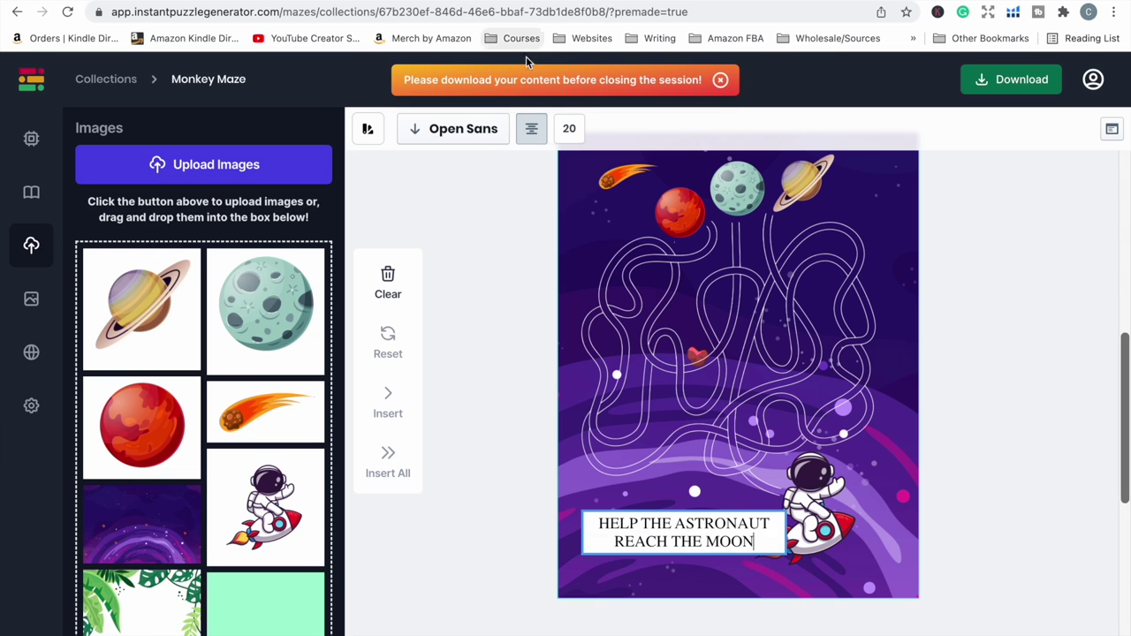
left_click(452, 128)
scroll(188, 502, "down", 10)
scroll(188, 462, "down", 10)
scroll(188, 400, "down", 10)
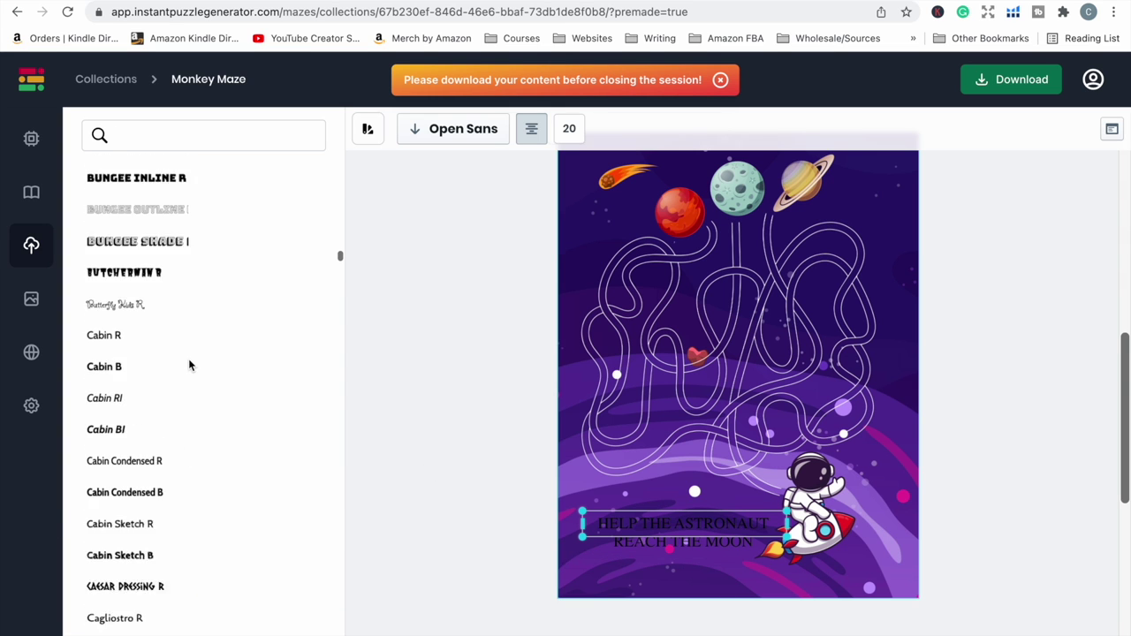
scroll(189, 349, "down", 5)
scroll(200, 397, "down", 10)
scroll(211, 424, "down", 10)
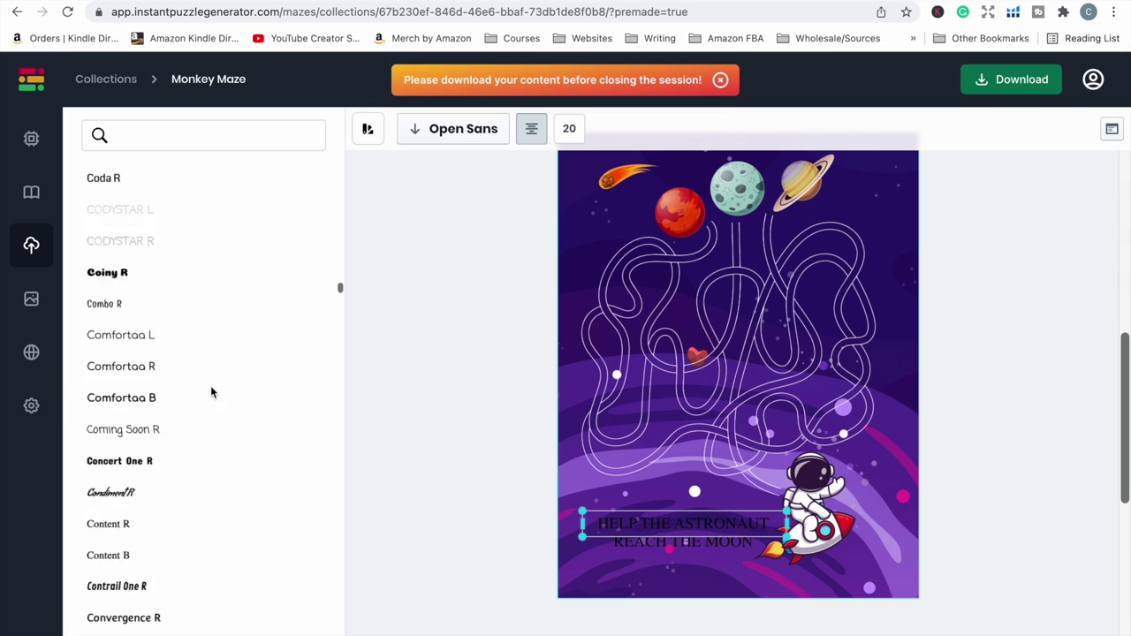
scroll(210, 388, "down", 10)
scroll(211, 353, "down", 10)
scroll(217, 344, "down", 10)
scroll(220, 324, "down", 10)
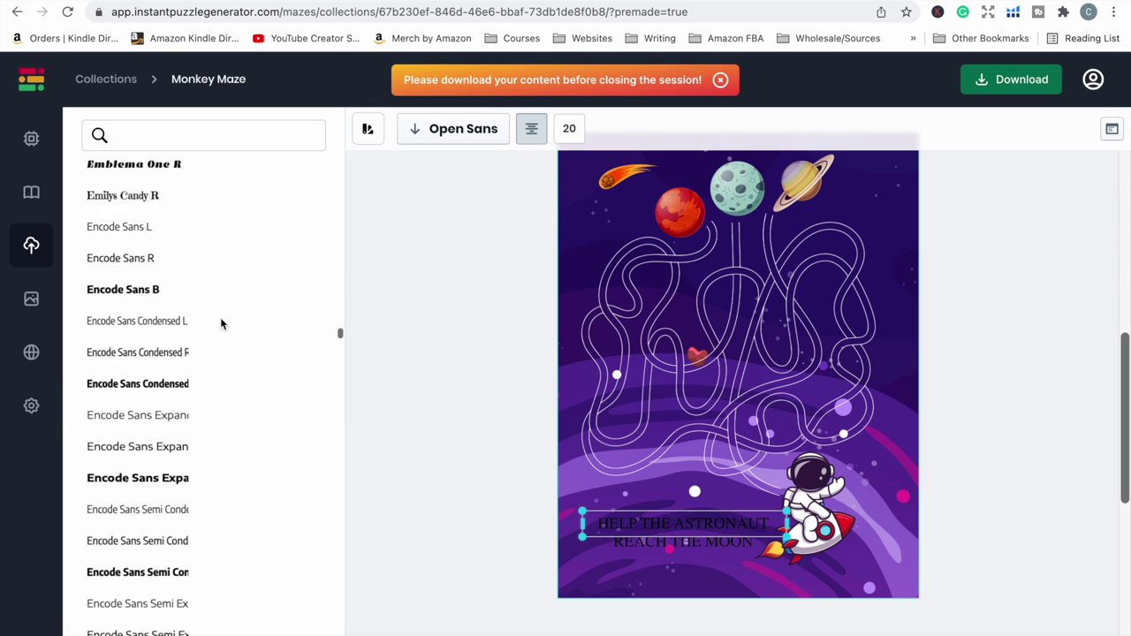
scroll(225, 389, "down", 10)
scroll(227, 446, "down", 10)
scroll(227, 437, "down", 10)
scroll(228, 433, "down", 5)
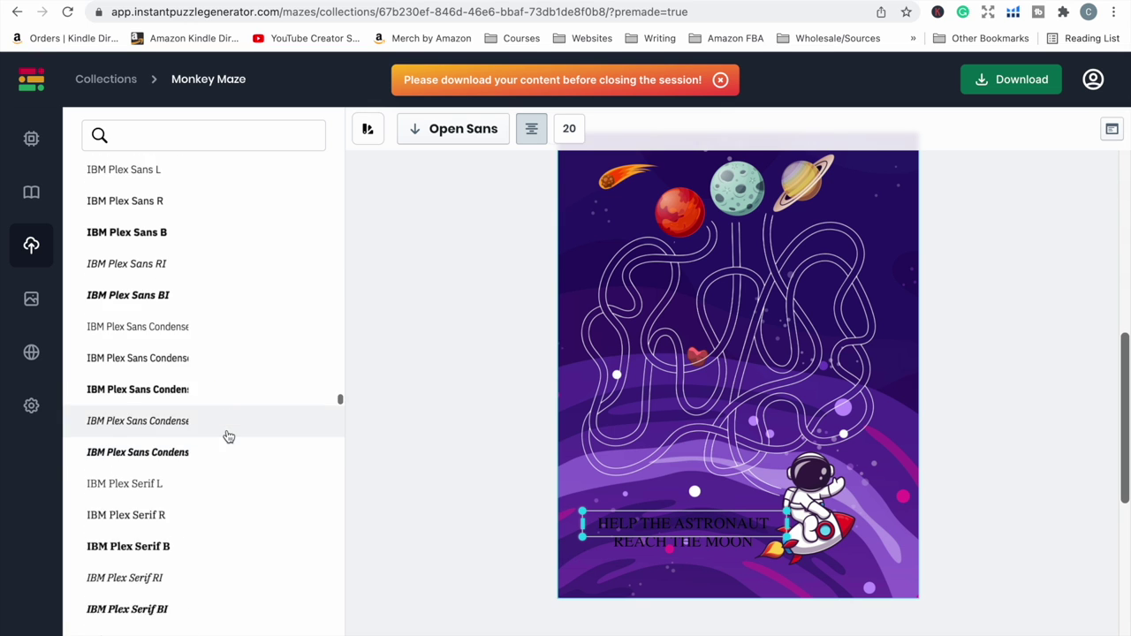
scroll(227, 397, "down", 10)
Try Jolly Lodger Regular on the moon title, then settle on Ranchers Regular.
left_click(147, 287)
scroll(209, 433, "down", 10)
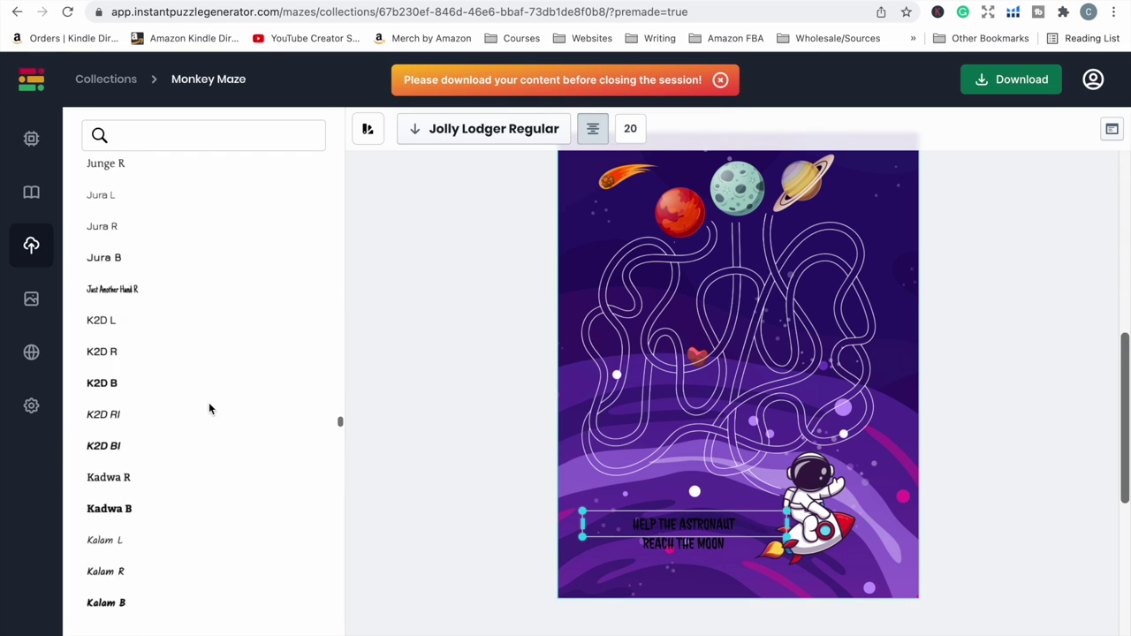
scroll(208, 408, "down", 10)
scroll(208, 389, "down", 10)
scroll(221, 380, "down", 10)
scroll(227, 361, "down", 10)
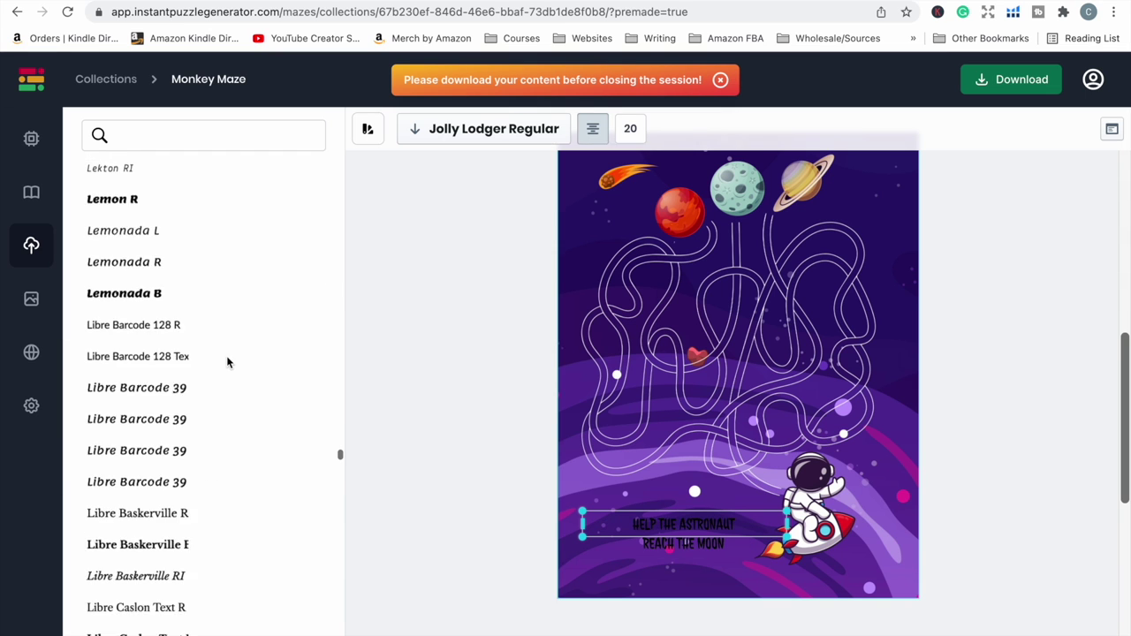
scroll(226, 357, "down", 10)
scroll(226, 344, "down", 10)
scroll(203, 310, "down", 5)
scroll(185, 278, "down", 8)
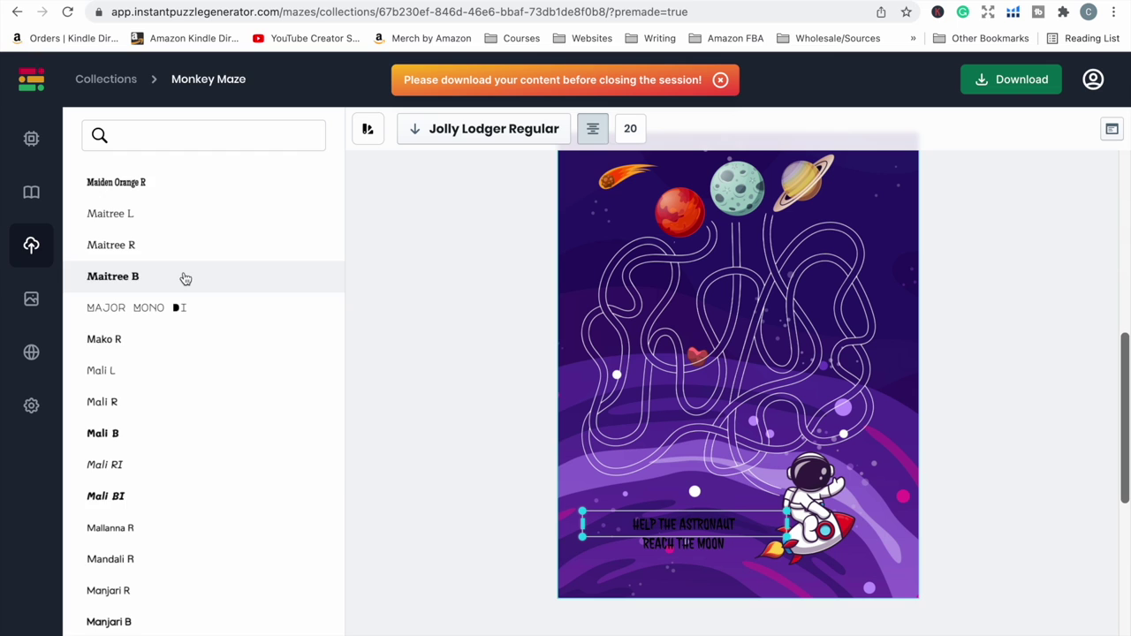
scroll(184, 265, "down", 10)
scroll(182, 256, "down", 10)
scroll(194, 354, "down", 10)
scroll(204, 408, "down", 8)
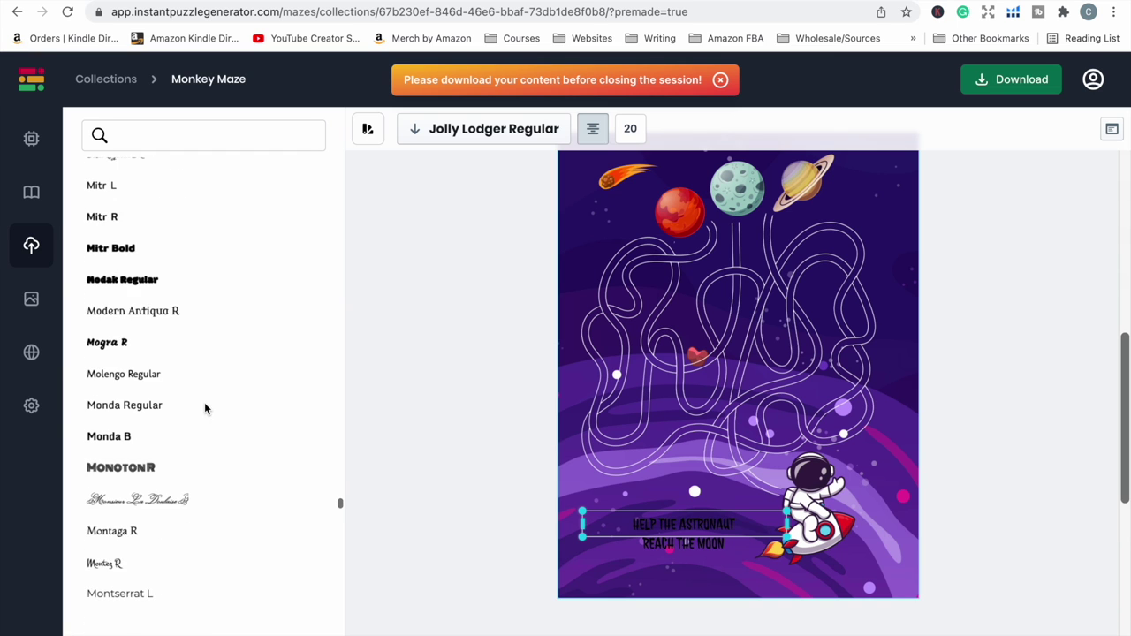
scroll(204, 408, "down", 10)
scroll(204, 407, "down", 10)
scroll(204, 405, "down", 8)
scroll(204, 397, "down", 10)
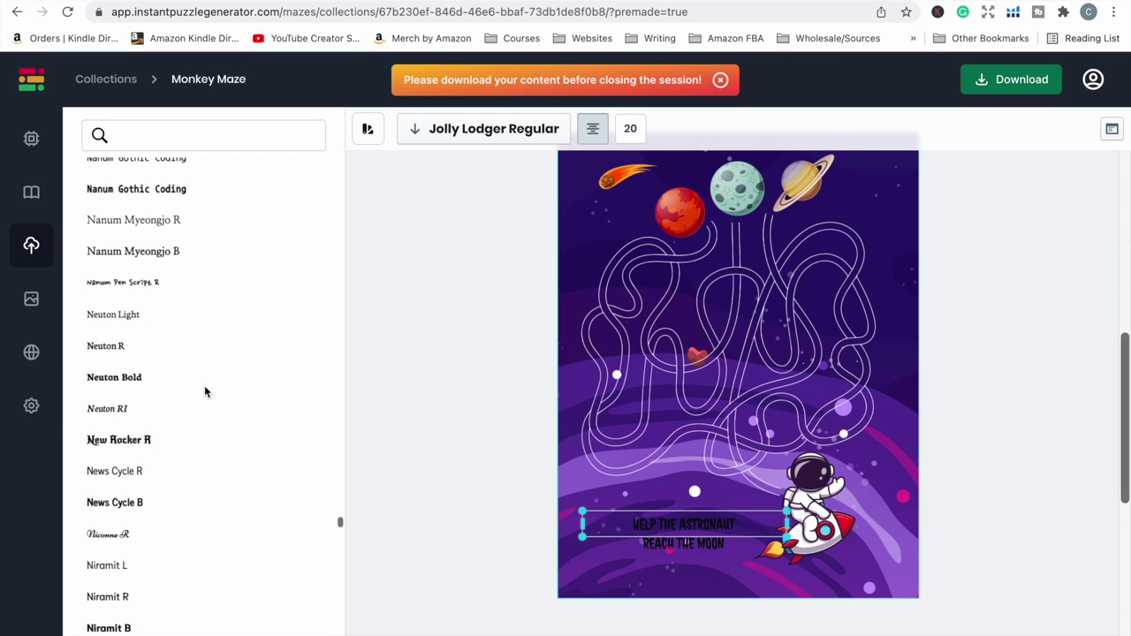
scroll(204, 389, "down", 10)
scroll(204, 362, "down", 10)
scroll(204, 362, "down", 10)
scroll(205, 362, "down", 10)
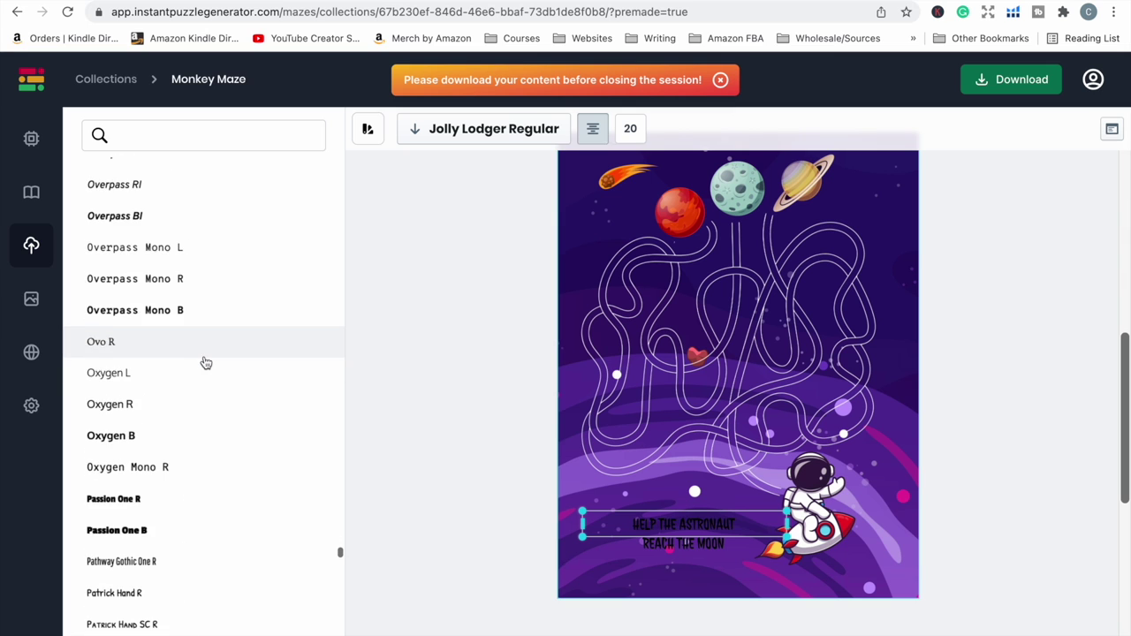
scroll(205, 362, "down", 5)
scroll(204, 363, "down", 5)
scroll(205, 360, "down", 5)
scroll(205, 358, "down", 5)
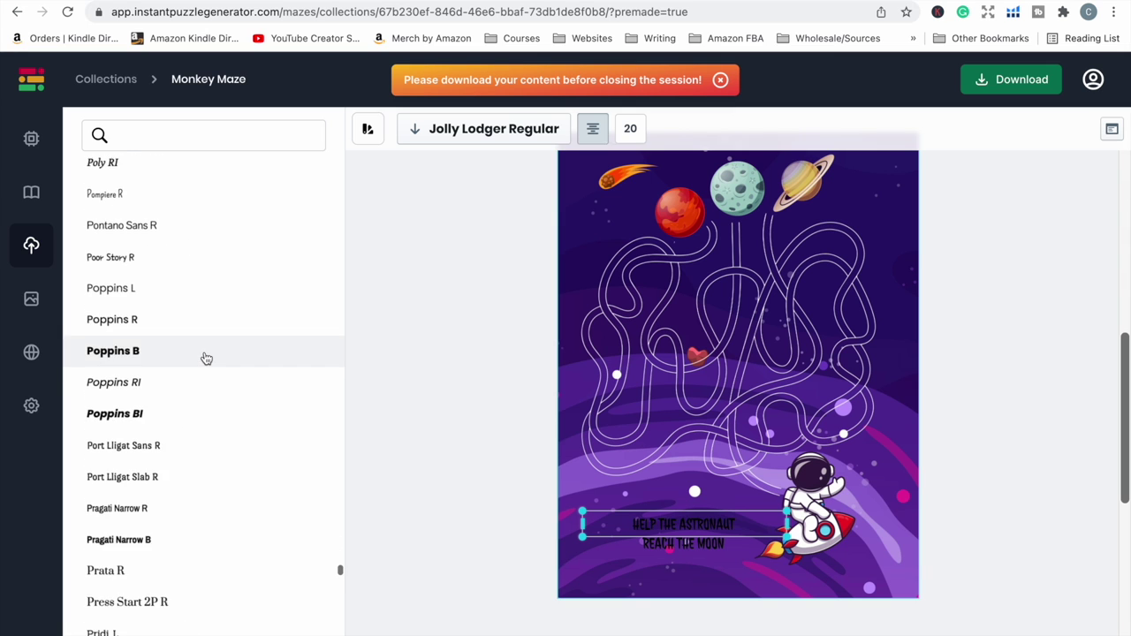
scroll(205, 357, "down", 5)
scroll(205, 349, "down", 5)
scroll(204, 346, "down", 5)
scroll(204, 343, "down", 5)
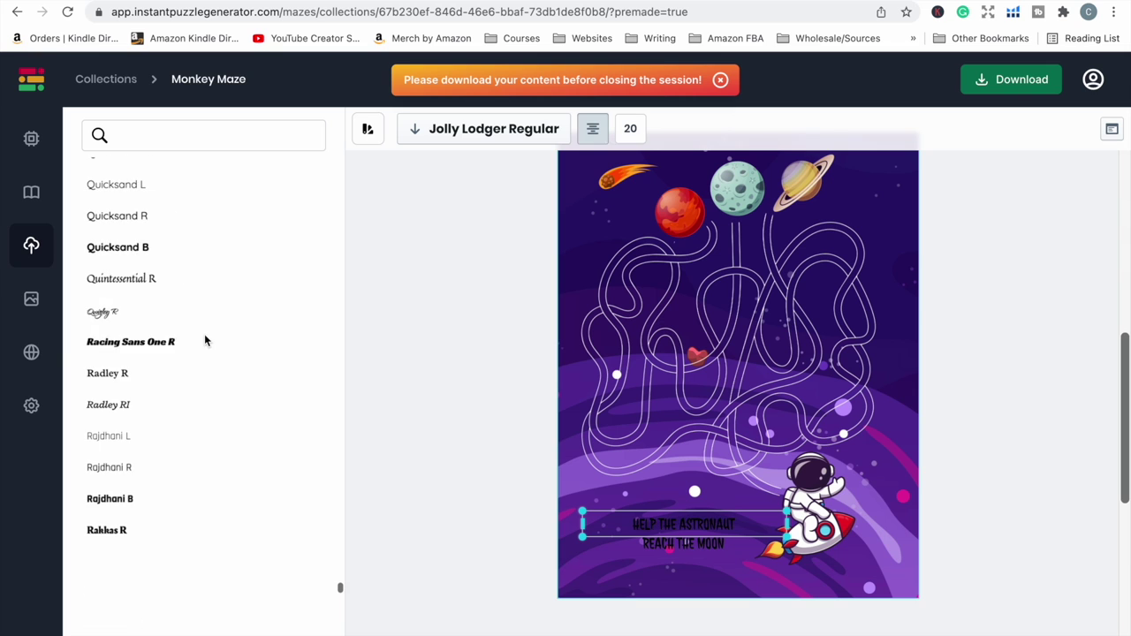
scroll(204, 340, "down", 1)
scroll(204, 338, "down", 5)
scroll(204, 332, "down", 5)
scroll(205, 324, "down", 5)
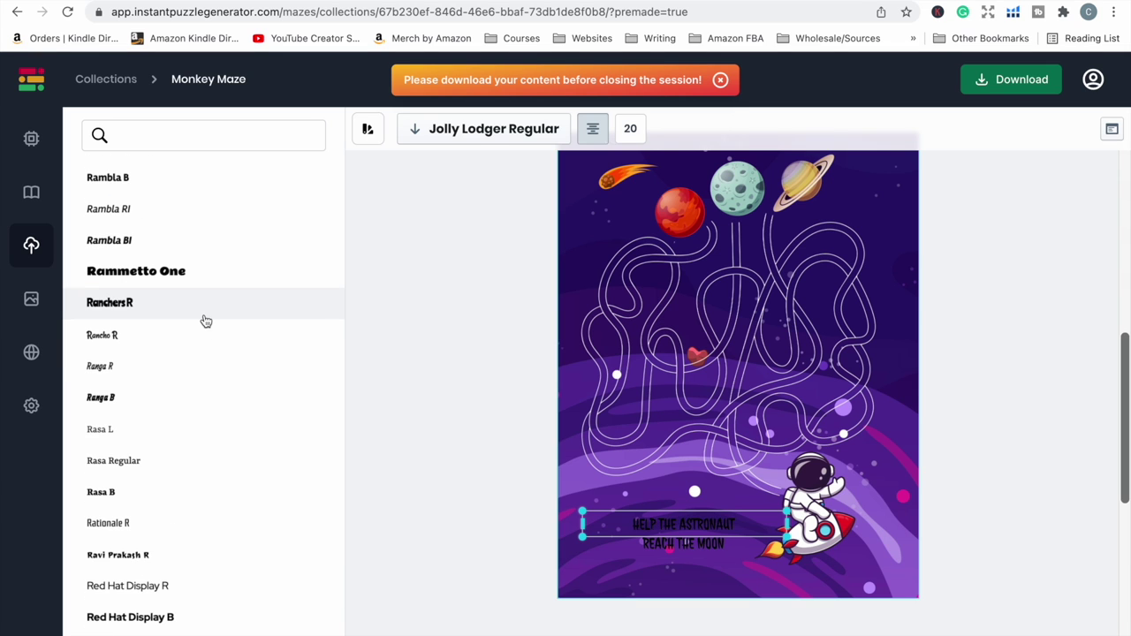
left_click(204, 318)
scroll(203, 318, "down", 5)
scroll(203, 313, "down", 3)
scroll(203, 305, "down", 5)
scroll(204, 296, "down", 5)
scroll(202, 290, "down", 2)
scroll(202, 265, "down", 5)
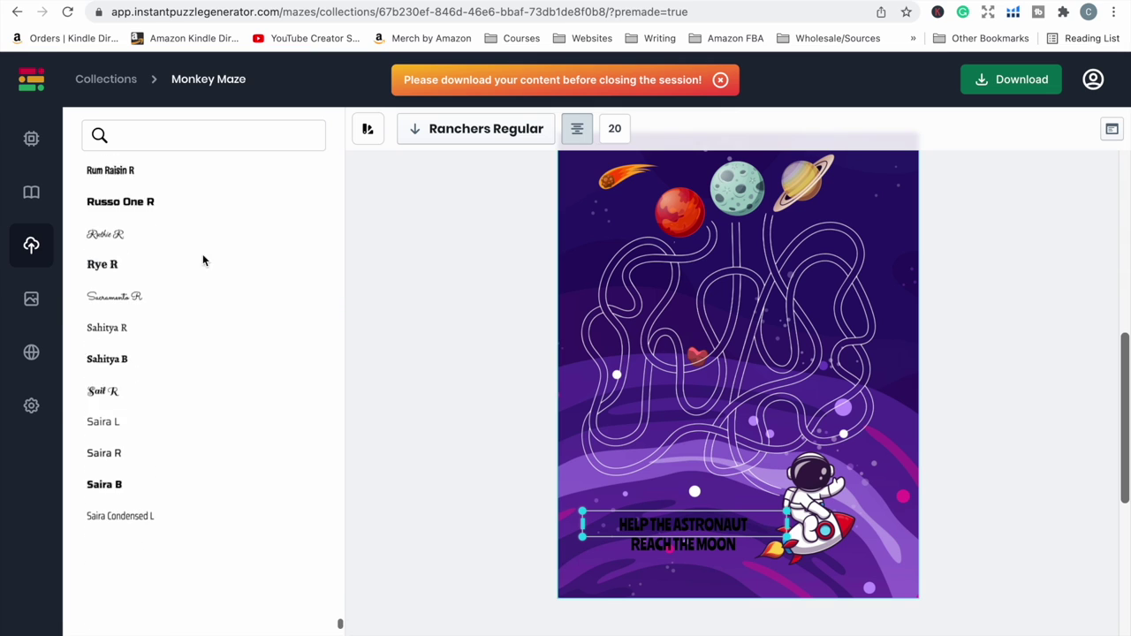
scroll(207, 424, "down", 1)
scroll(210, 415, "down", 5)
scroll(216, 393, "down", 3)
scroll(218, 389, "down", 5)
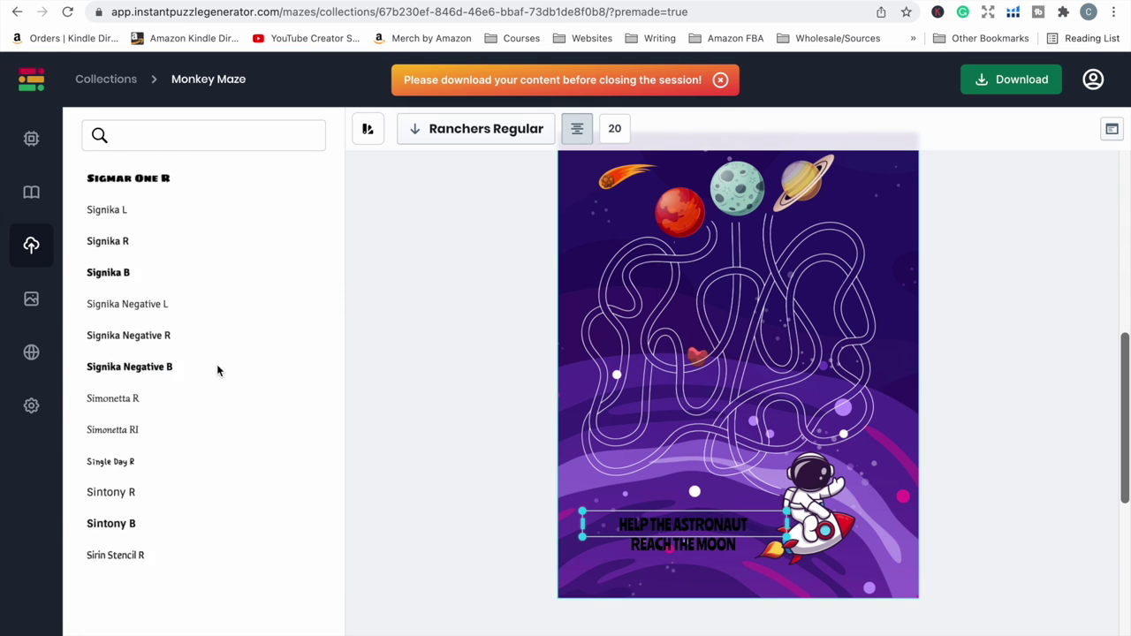
scroll(238, 459, "down", 5)
scroll(244, 469, "down", 4)
scroll(246, 446, "down", 4)
scroll(246, 436, "down", 5)
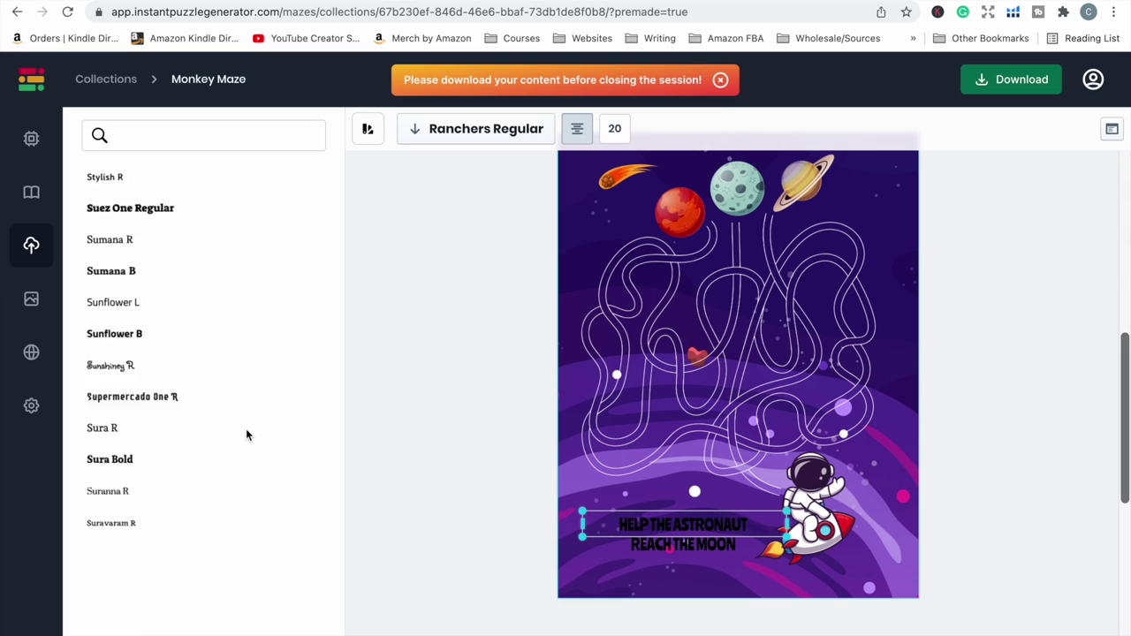
scroll(246, 433, "down", 5)
scroll(248, 433, "down", 5)
scroll(256, 440, "down", 5)
scroll(258, 437, "down", 5)
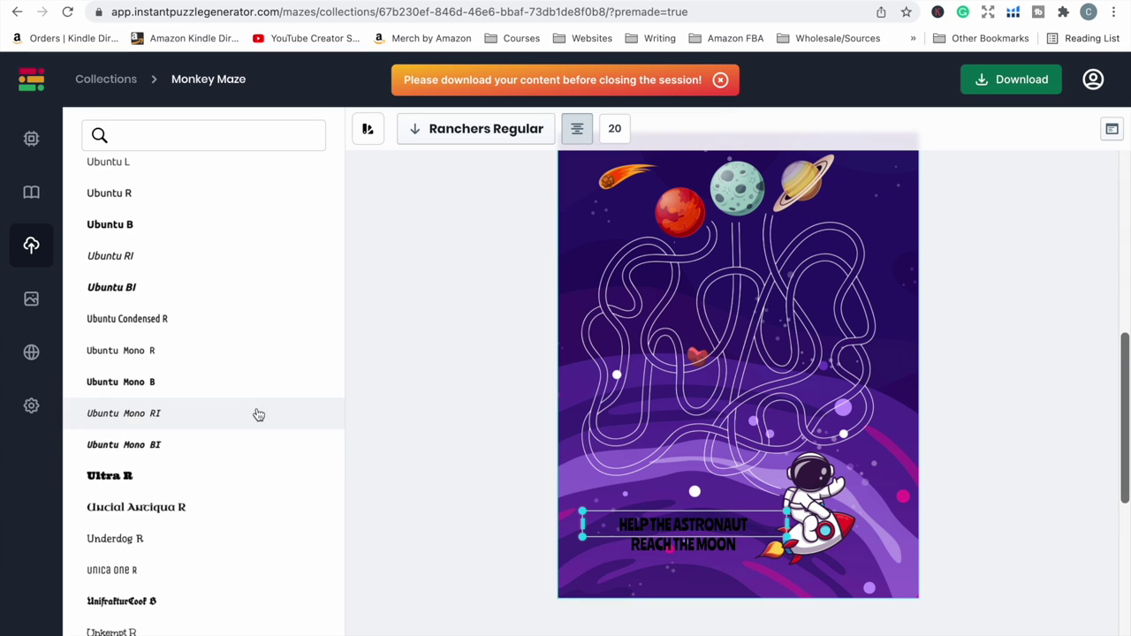
scroll(257, 415, "down", 5)
scroll(258, 411, "down", 3)
scroll(259, 413, "down", 3)
scroll(257, 412, "down", 5)
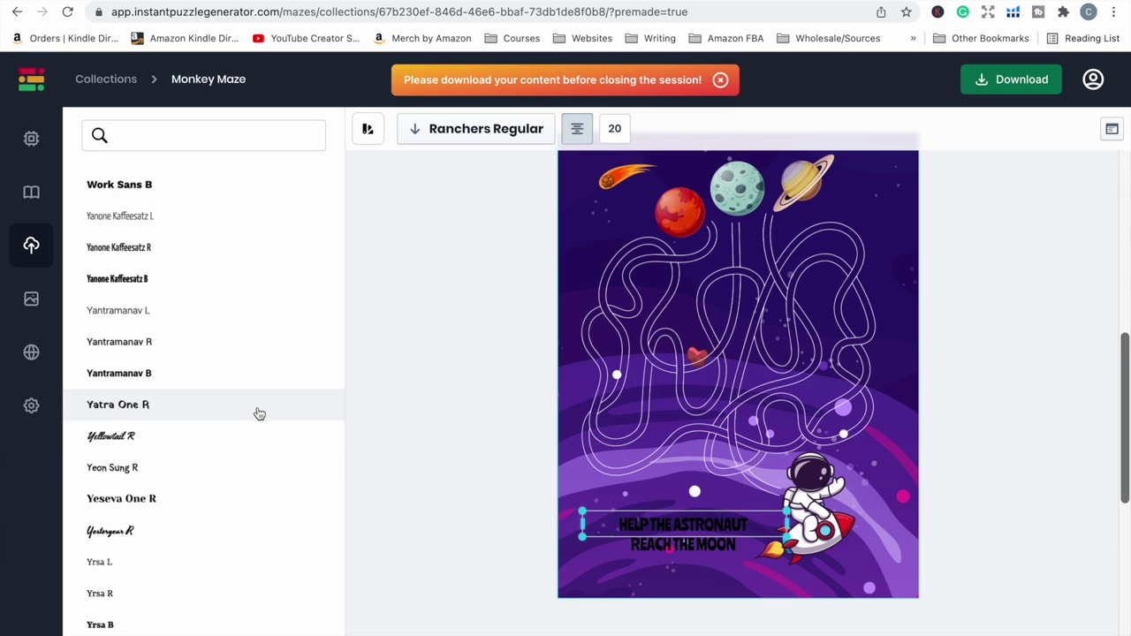
scroll(255, 409, "down", 3)
Make the HELP THE ASTRONAUT REACH THE MOON title text white.
left_click(367, 128)
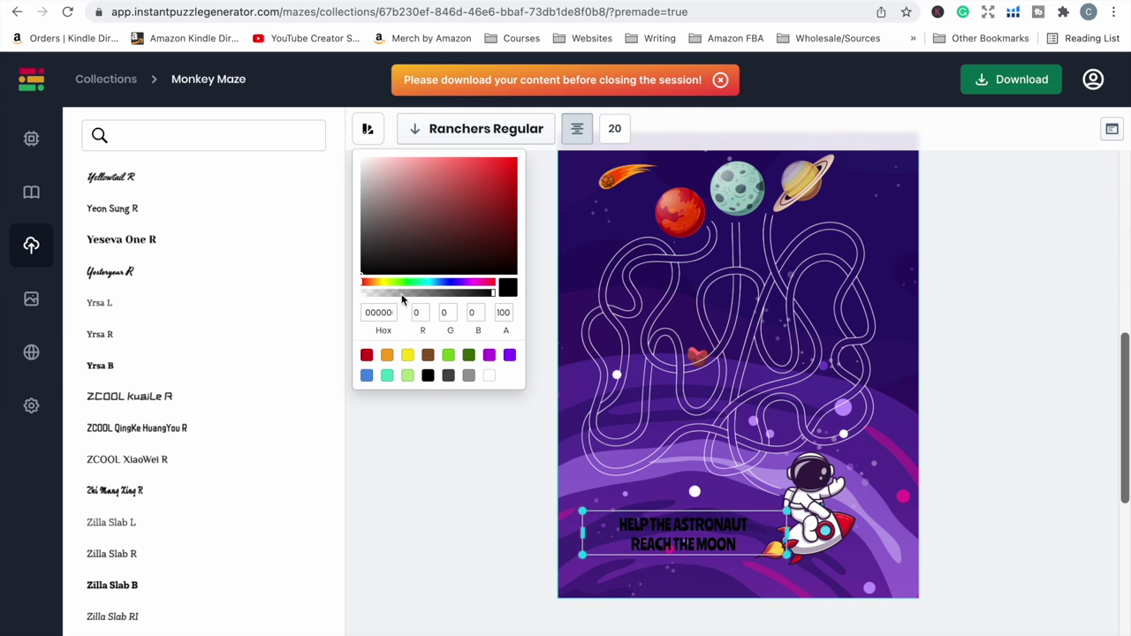
left_click(488, 375)
double_click(702, 550)
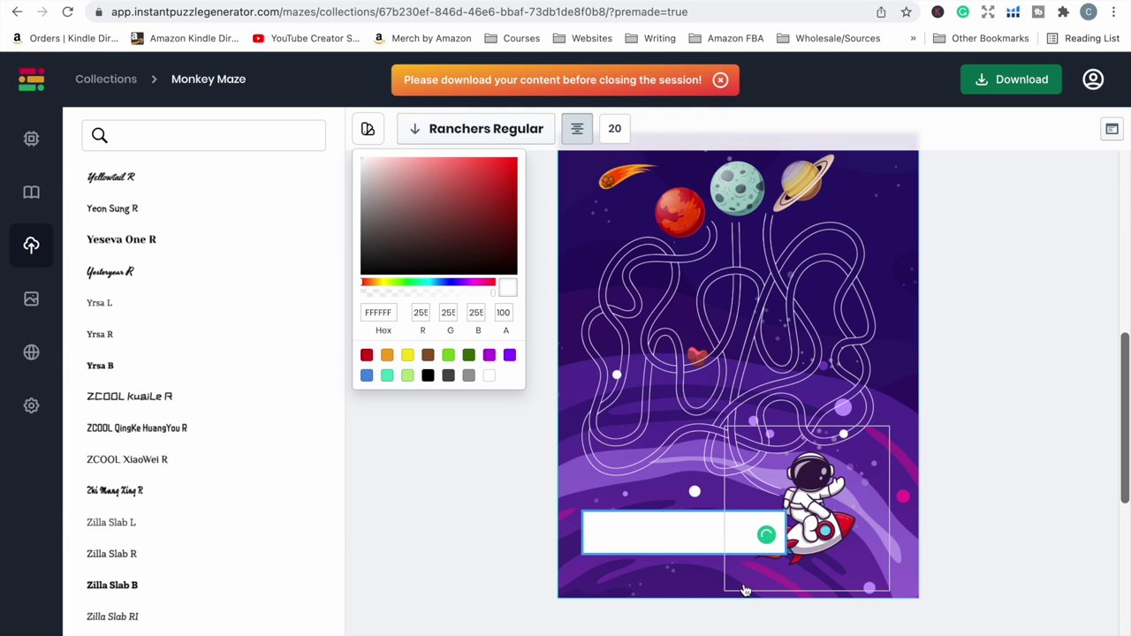
left_click(619, 571)
left_click(610, 588)
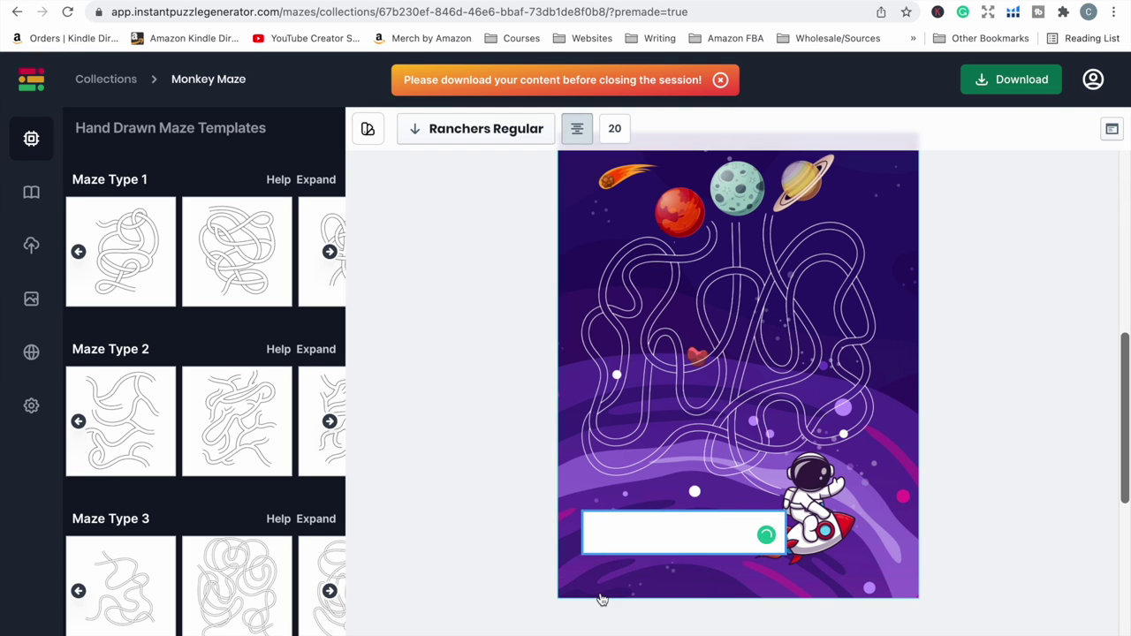
Enlarge the title text box and position it beside the astronaut.
left_click(623, 548)
left_click(648, 549)
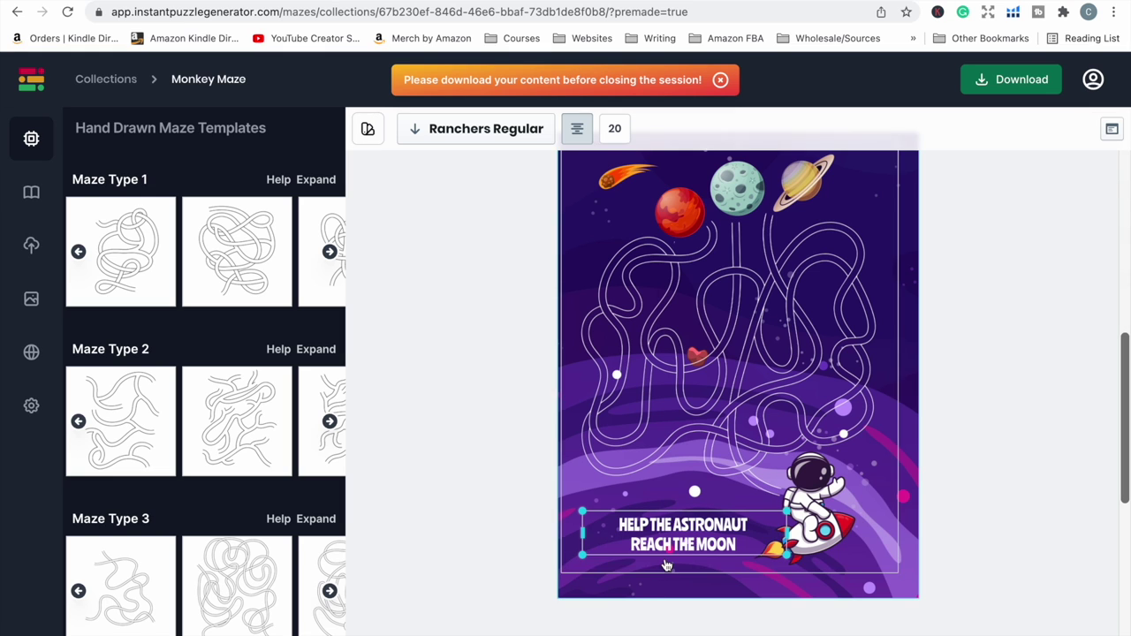
left_click(589, 563)
left_click(588, 563)
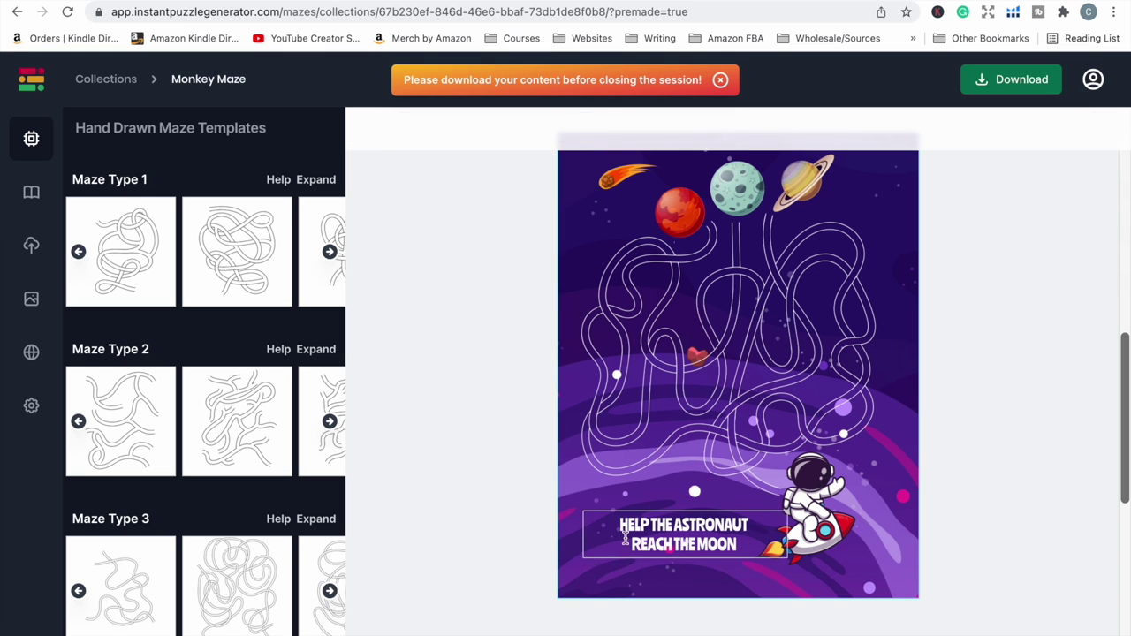
left_click(654, 515)
left_click(654, 515)
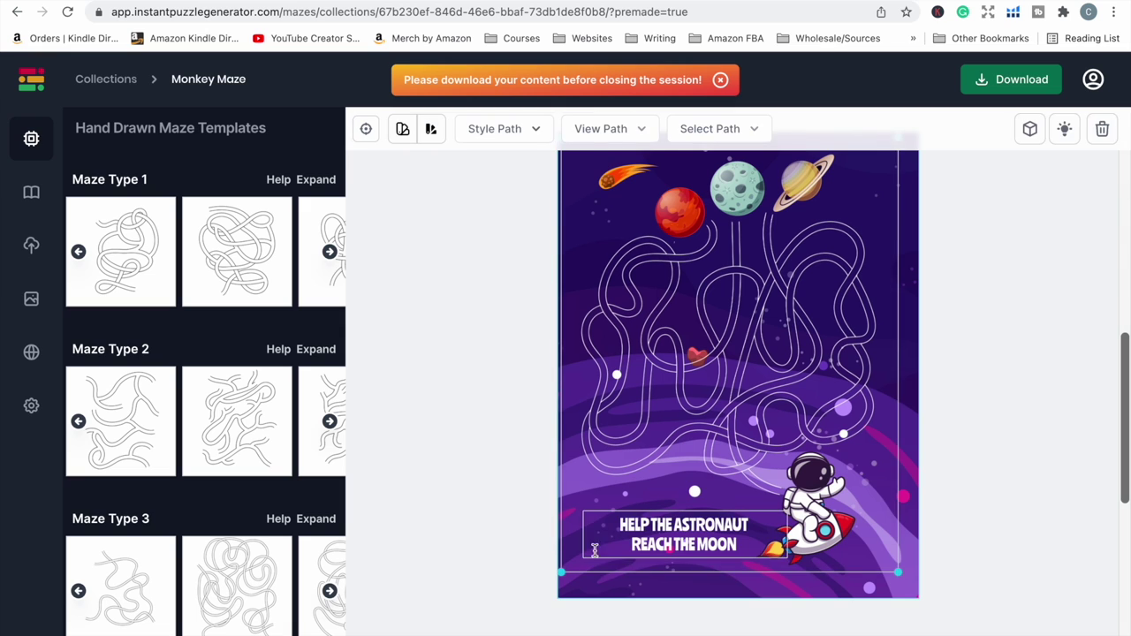
left_click(597, 540)
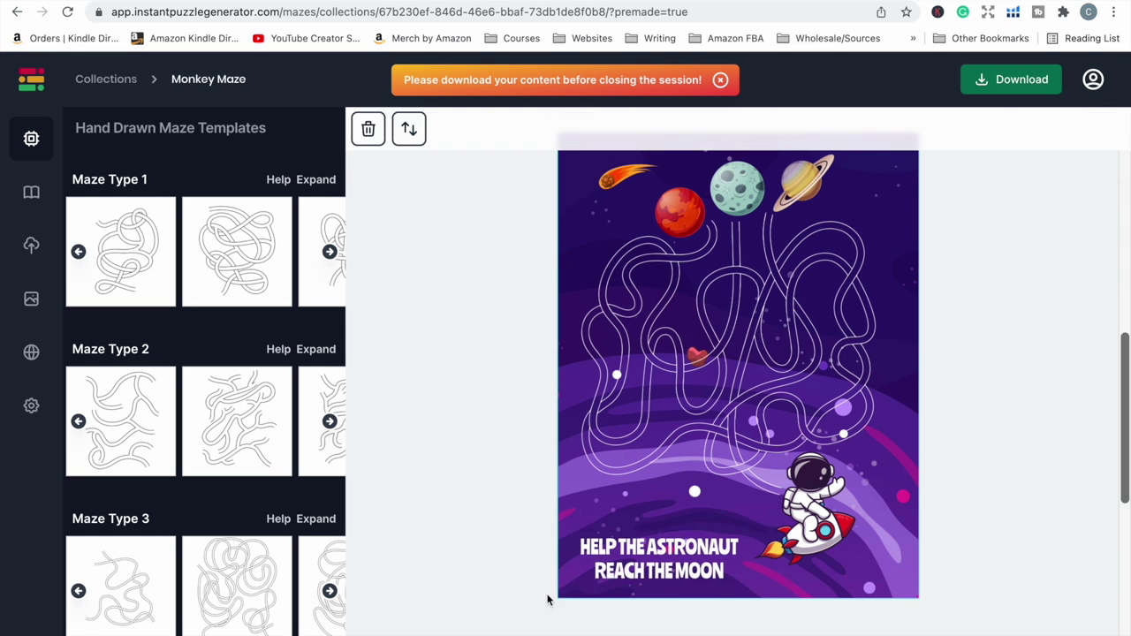
left_click(1028, 593)
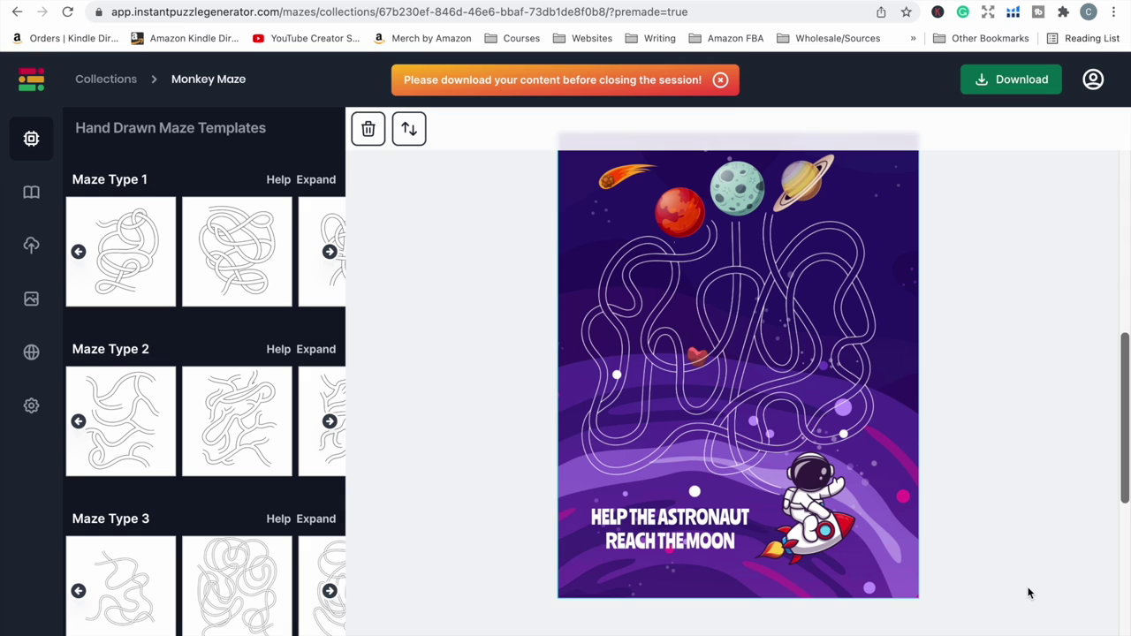
left_click(671, 528)
Try blue and light blue shades on the title, then return it to white.
left_click(368, 128)
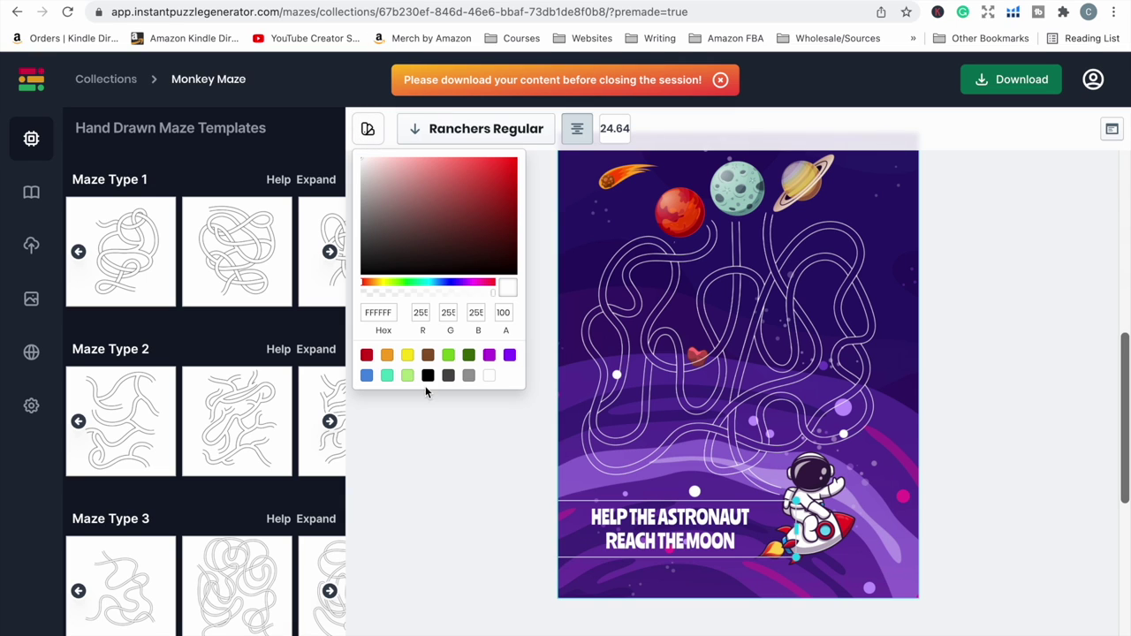
left_click(468, 374)
left_click(387, 374)
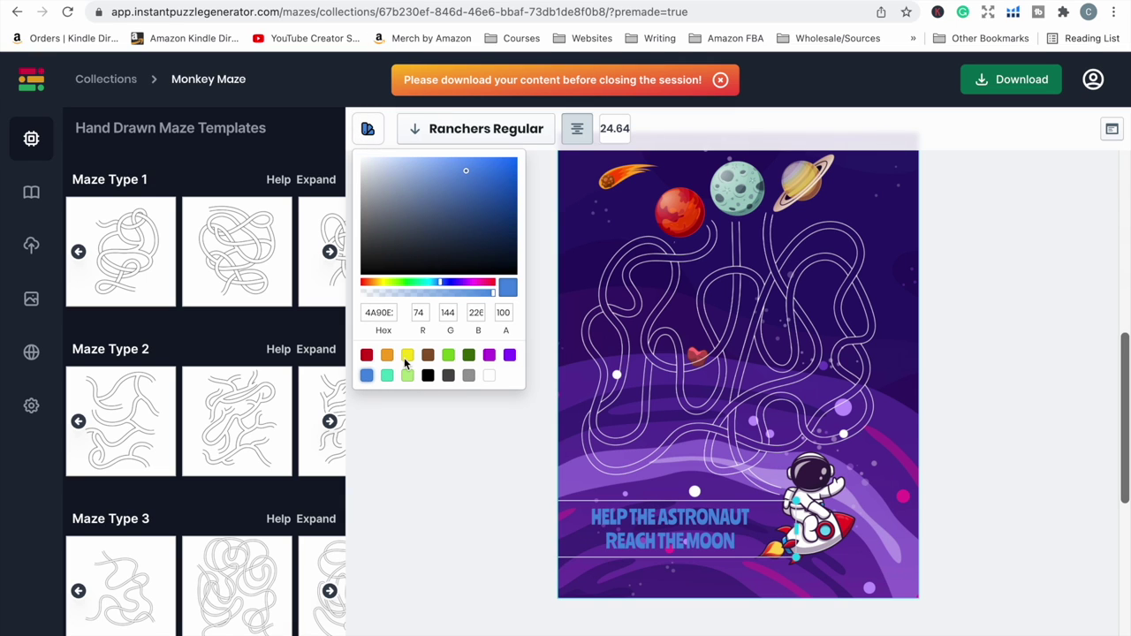
left_click(369, 172)
left_click_drag(375, 174, 428, 168)
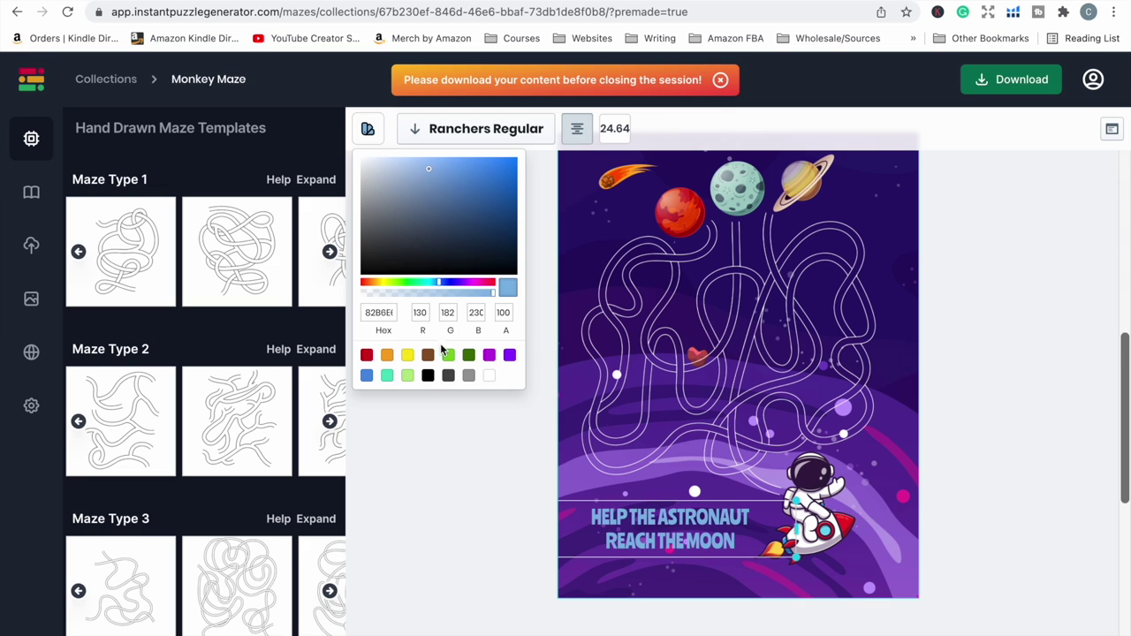
left_click(491, 375)
left_click(1007, 528)
scroll(1007, 528, "up", 1)
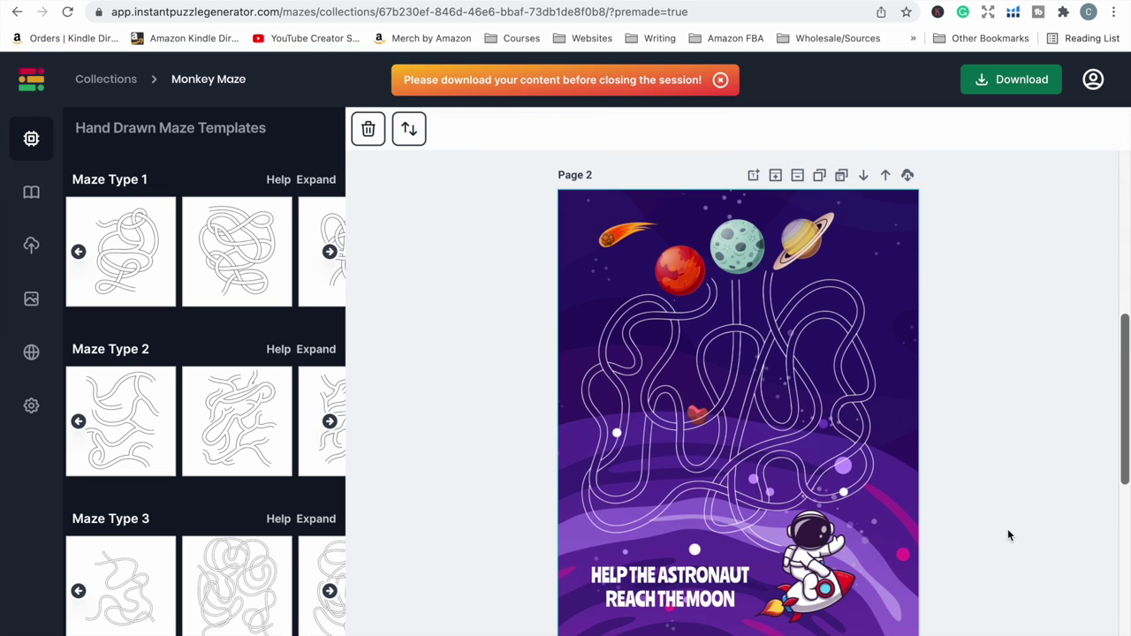